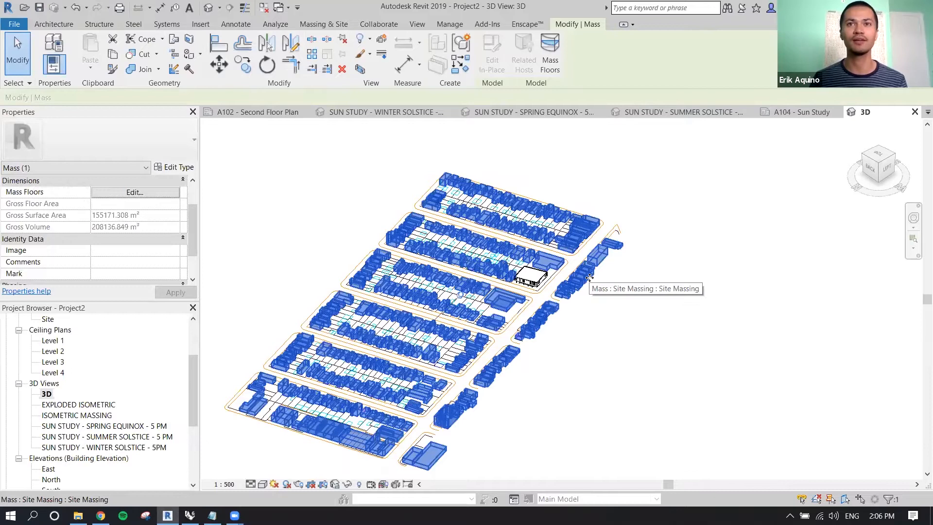
Examine the site massing, the imported property data map and the detailed building in the 3D view
scroll(597, 303, up, 1)
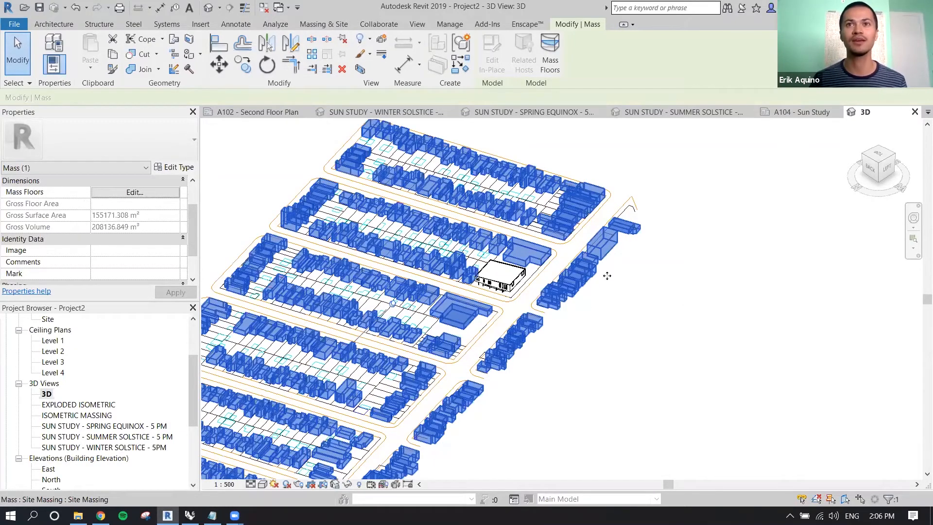
scroll(607, 275, up, 1)
click(650, 212)
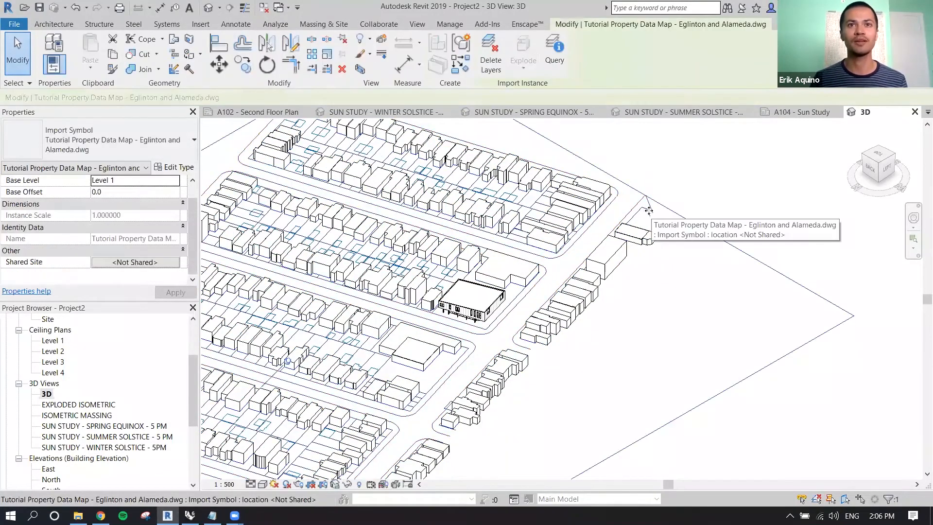
scroll(649, 211, down, 1)
scroll(624, 228, down, 1)
scroll(612, 229, down, 1)
scroll(571, 295, down, 1)
middle_drag(570, 299, 583, 293)
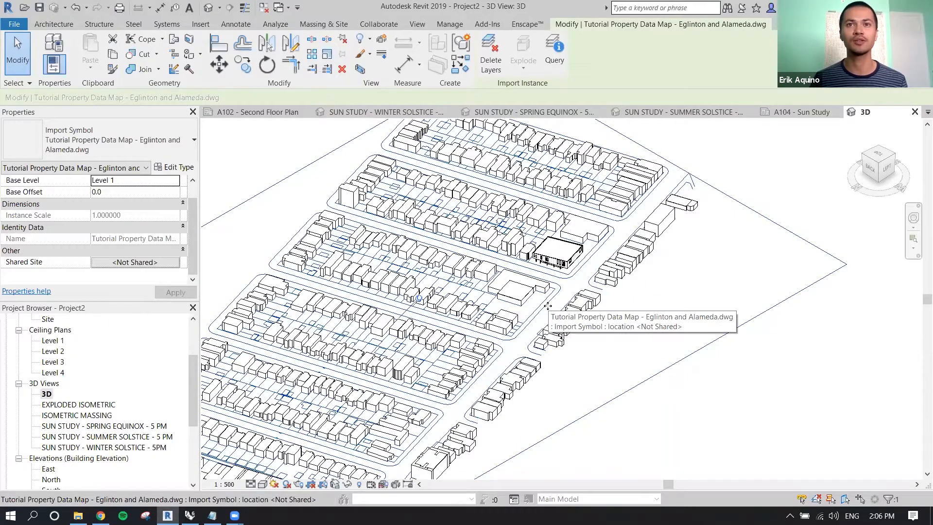
middle_drag(547, 306, 510, 324)
click(712, 188)
scroll(647, 238, up, 5)
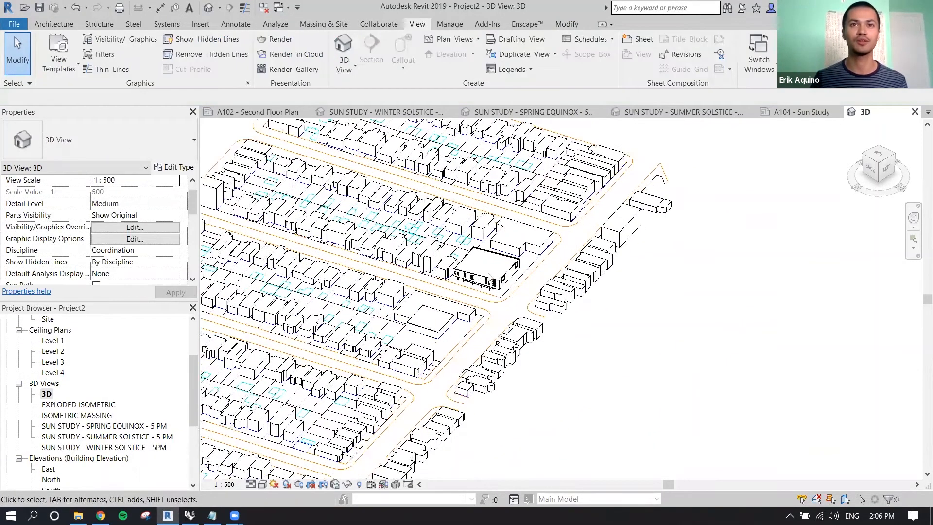
mouse_move(494, 300)
middle_down()
mouse_move(501, 284)
mouse_move(508, 288)
middle_up()
scroll(508, 287, down, 1)
scroll(509, 291, down, 1)
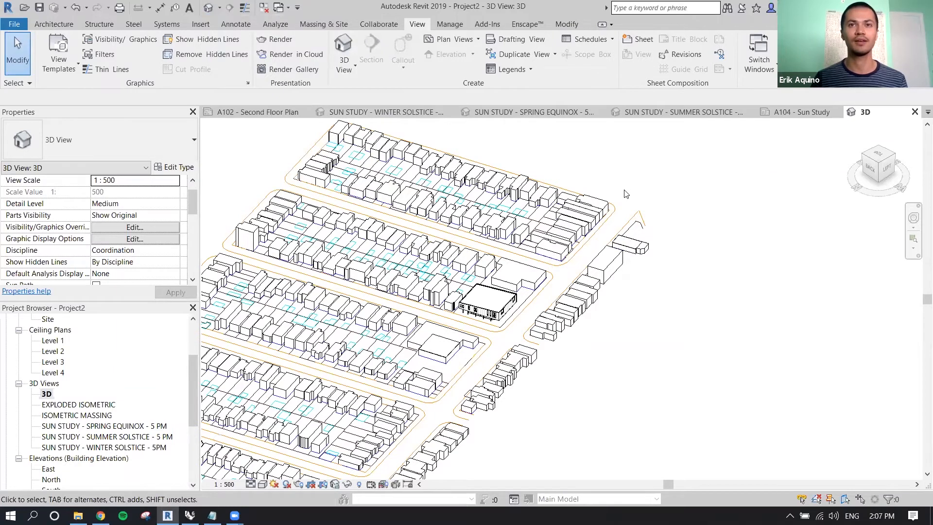
scroll(473, 164, down, 4)
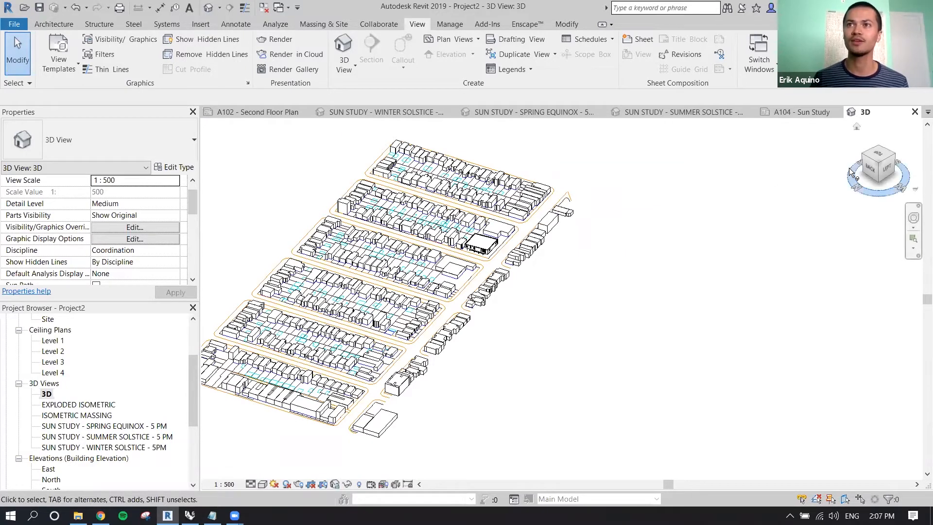
View the site from the top and the back, then return to the back-left isometric orientation around the detailed building
drag(884, 166, 901, 183)
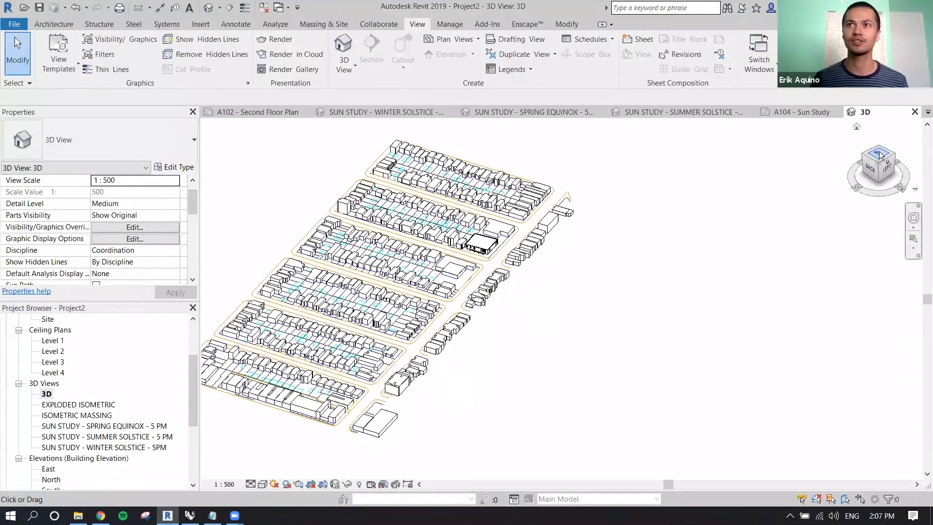
click(880, 155)
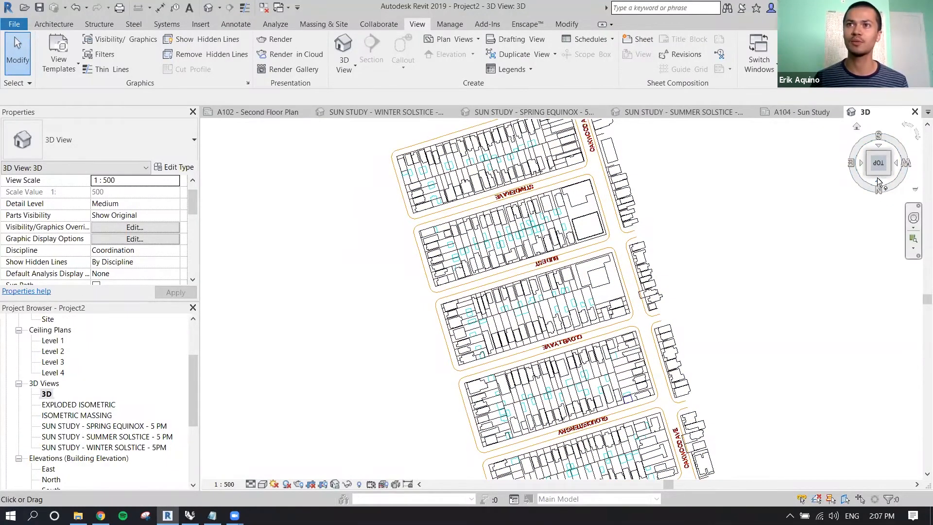
click(877, 178)
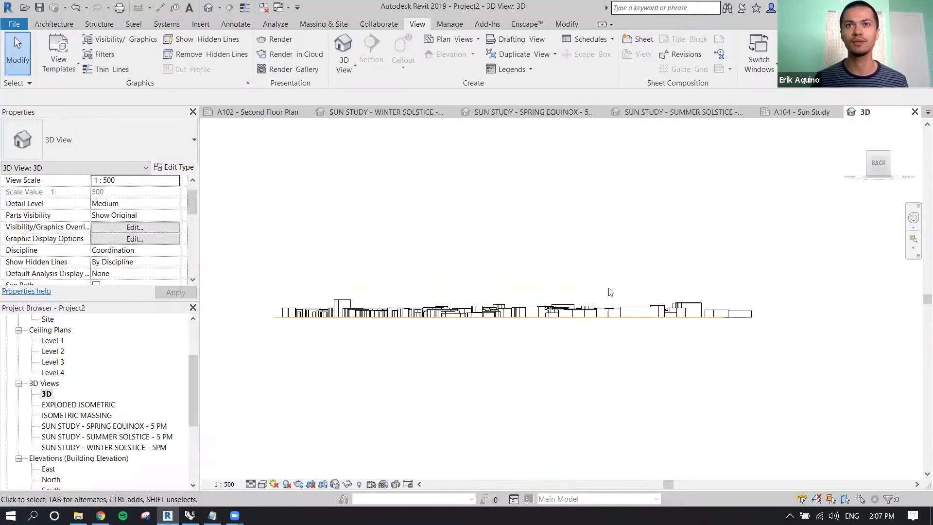
shift+middle_drag(647, 233, 623, 292)
scroll(685, 272, up, 3)
middle_drag(686, 272, 624, 286)
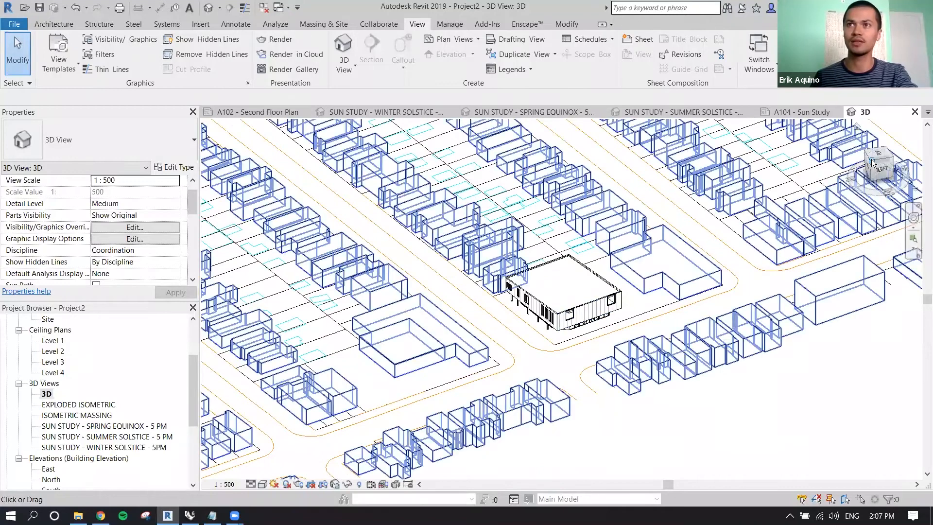
click(873, 164)
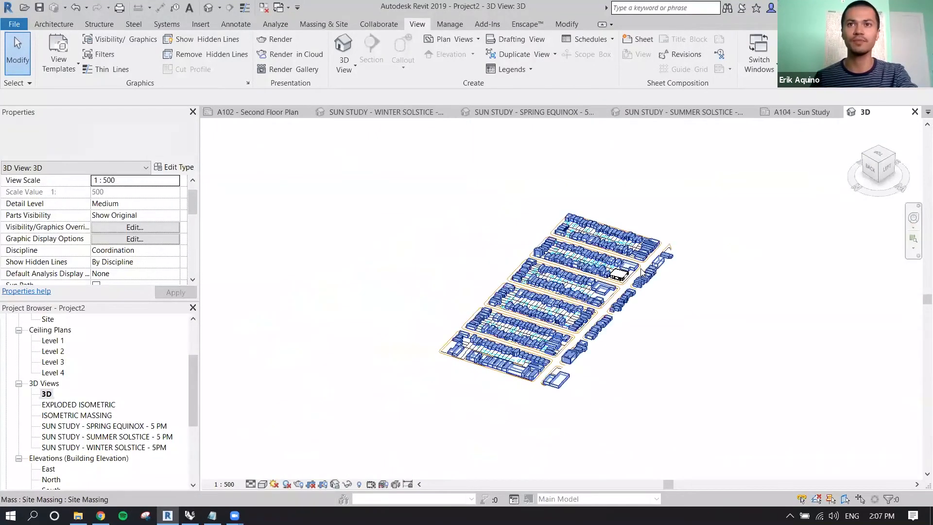
scroll(627, 285, up, 5)
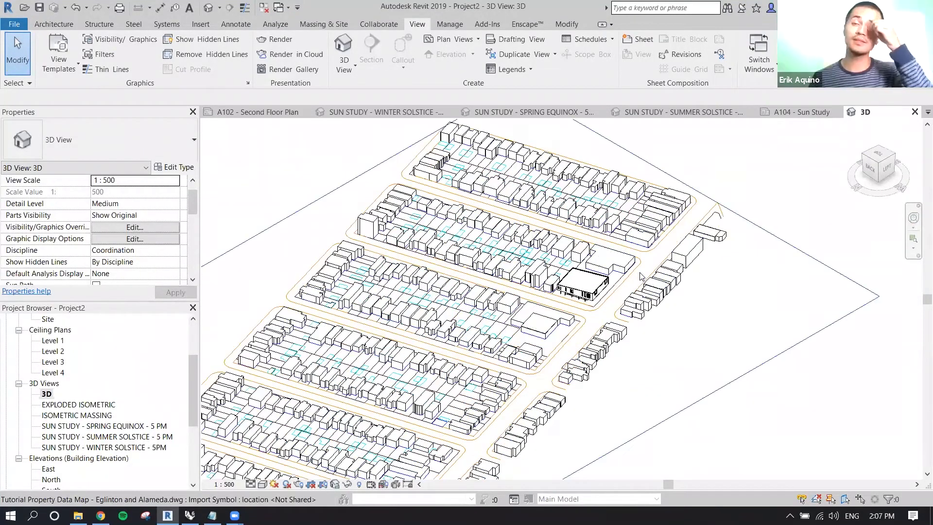
scroll(624, 286, up, 3)
middle_drag(572, 297, 547, 289)
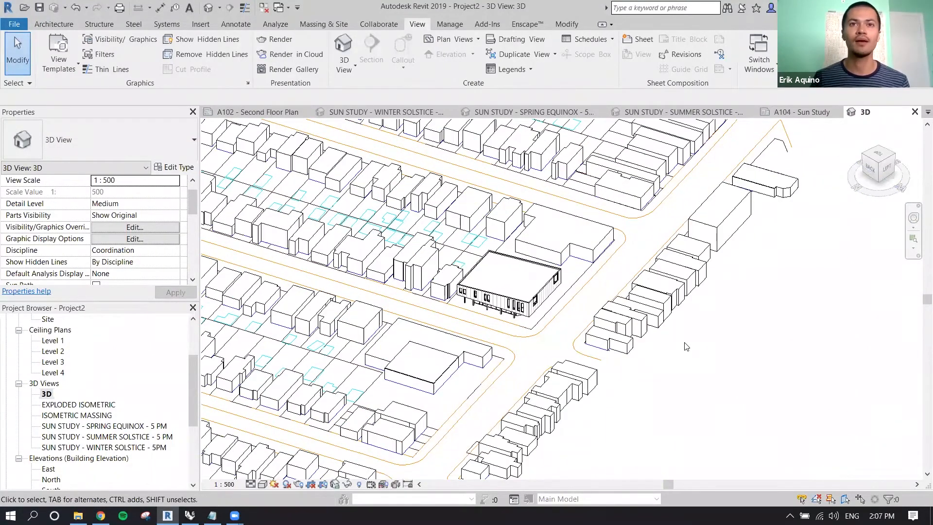
Make the crop region of the 3D view visible
scroll(686, 347, down, 1)
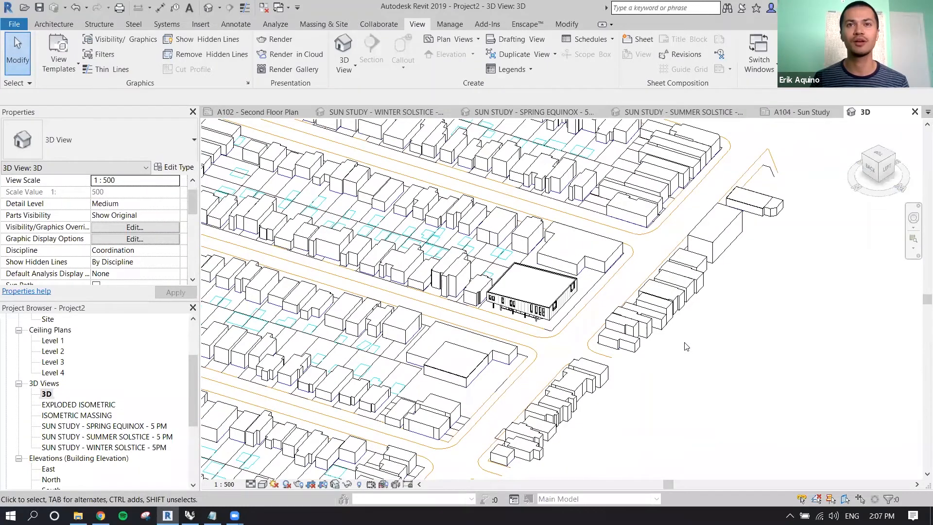
scroll(686, 346, down, 2)
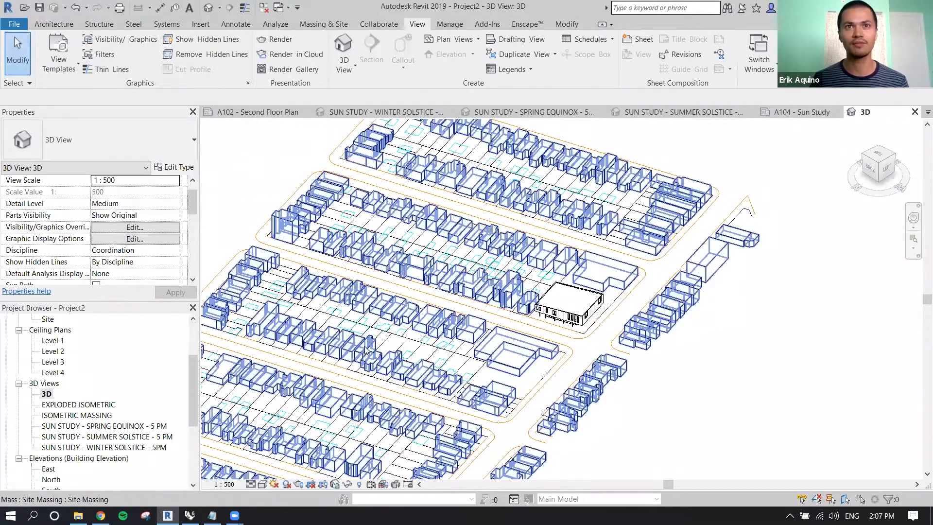
scroll(366, 350, down, 3)
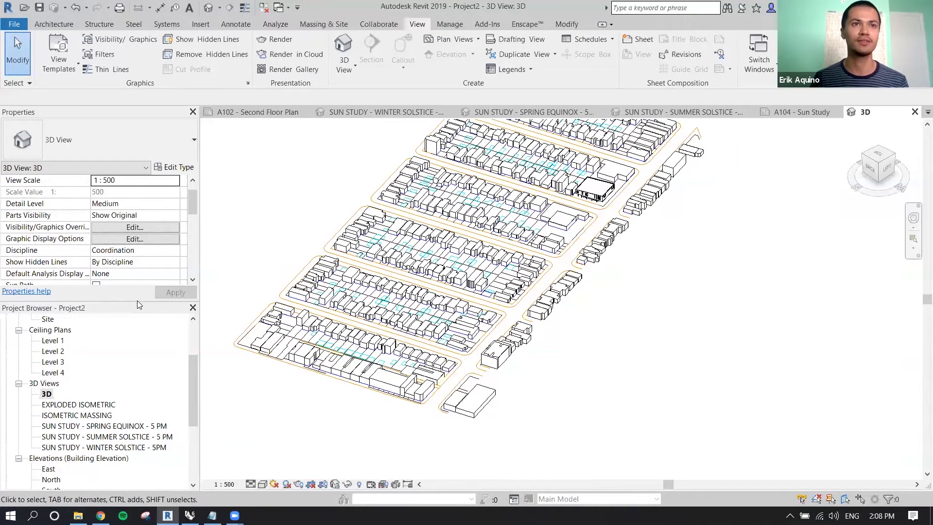
drag(138, 303, 145, 412)
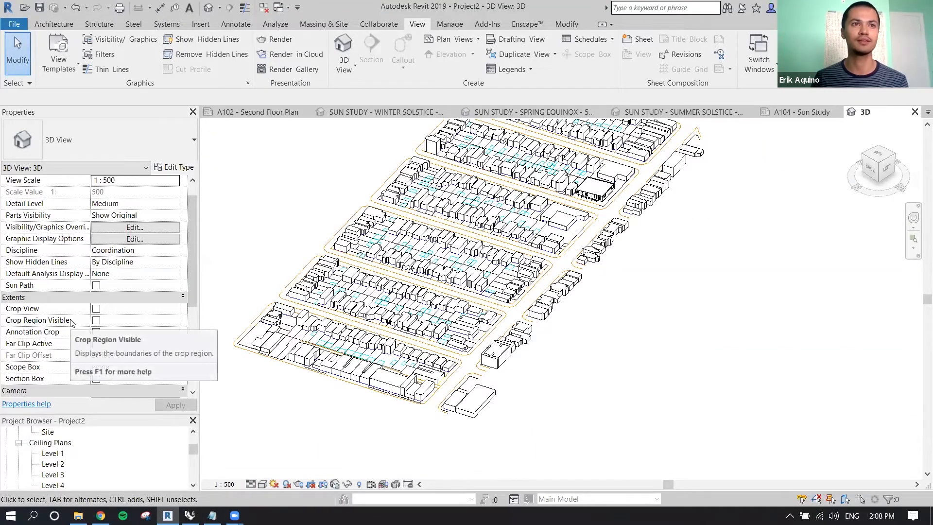
click(96, 320)
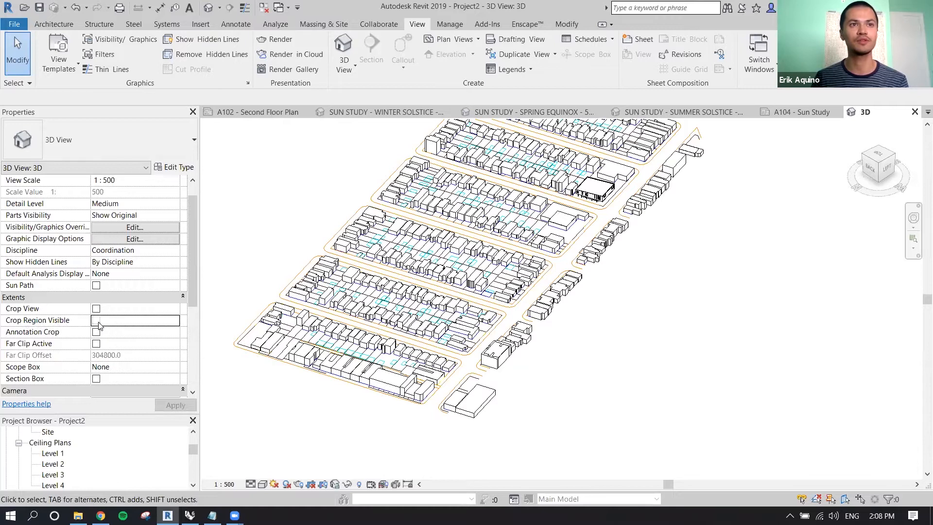
click(176, 405)
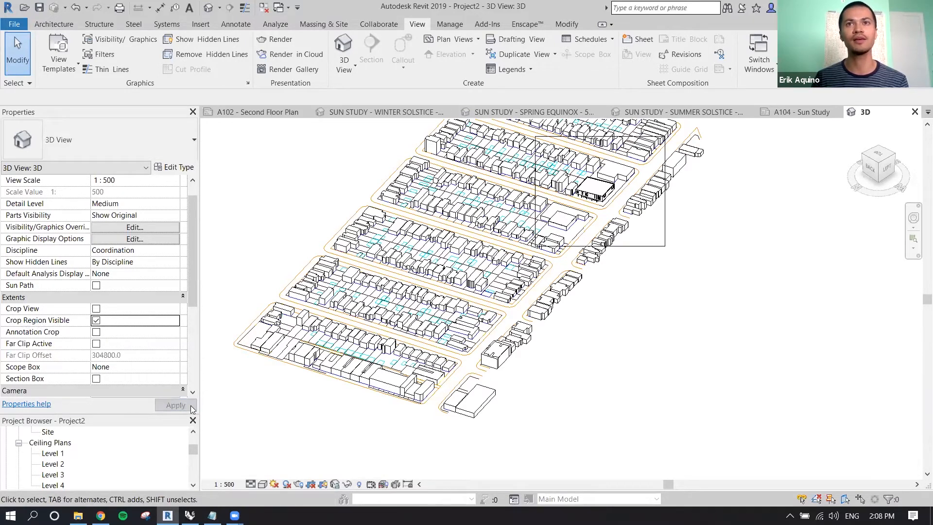
Enlarge the crop region around the detailed building by extending its right and upper edges outward
click(665, 242)
middle_drag(710, 246, 671, 308)
scroll(651, 305, up, 2)
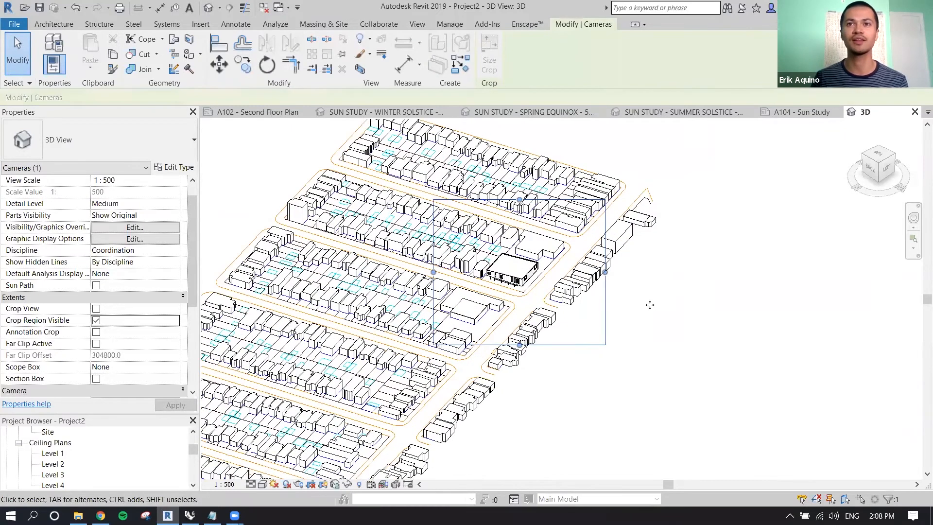
drag(640, 280, 676, 280)
drag(572, 207, 572, 186)
click(669, 159)
click(671, 188)
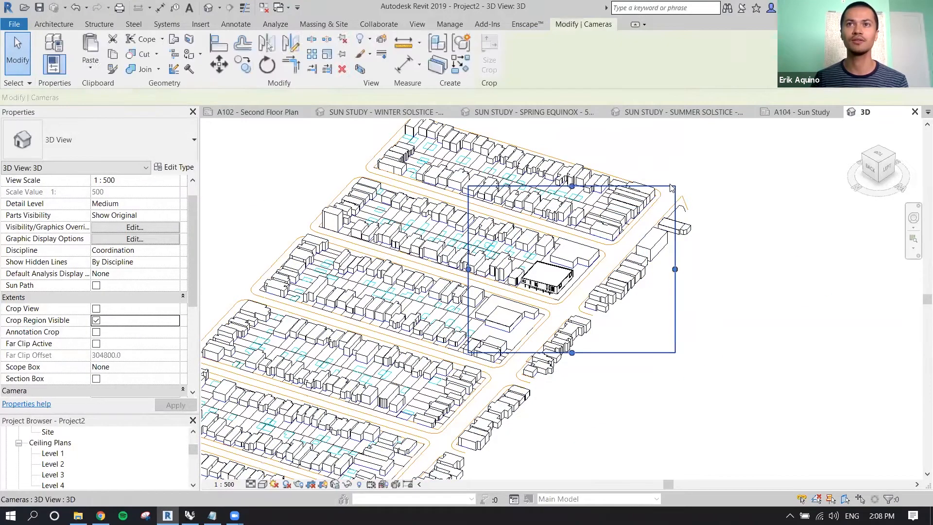
click(665, 190)
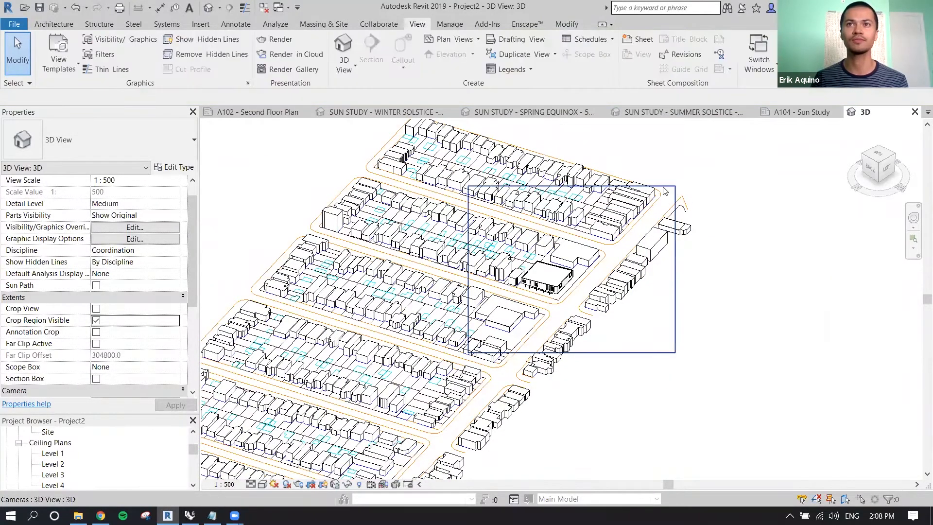
click(664, 187)
mouse_move(472, 185)
mouse_down()
mouse_move(363, 244)
mouse_move(314, 224)
mouse_move(472, 206)
mouse_move(443, 185)
mouse_move(461, 188)
mouse_up()
click(698, 171)
middle_drag(693, 217, 660, 229)
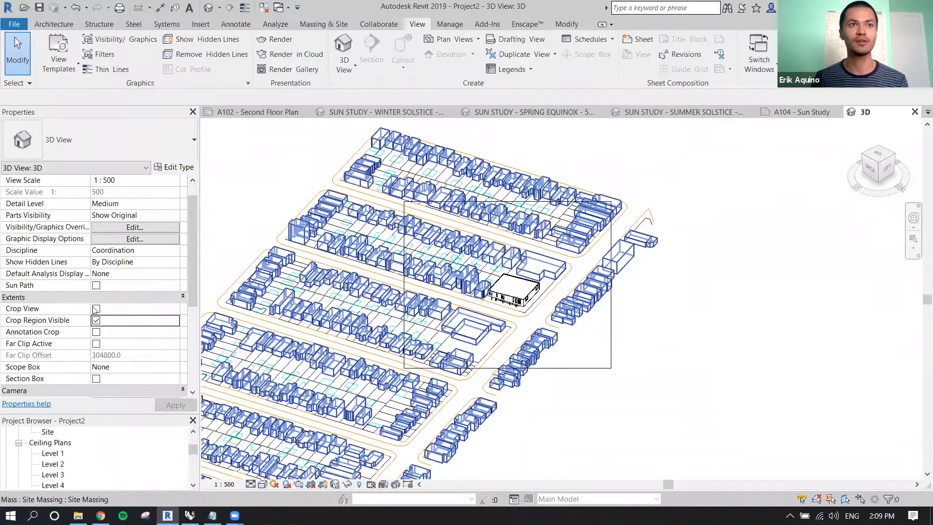
Turn on Crop View for the 3D view, and try toggling the cropping and the crop region's visibility off and on
click(96, 308)
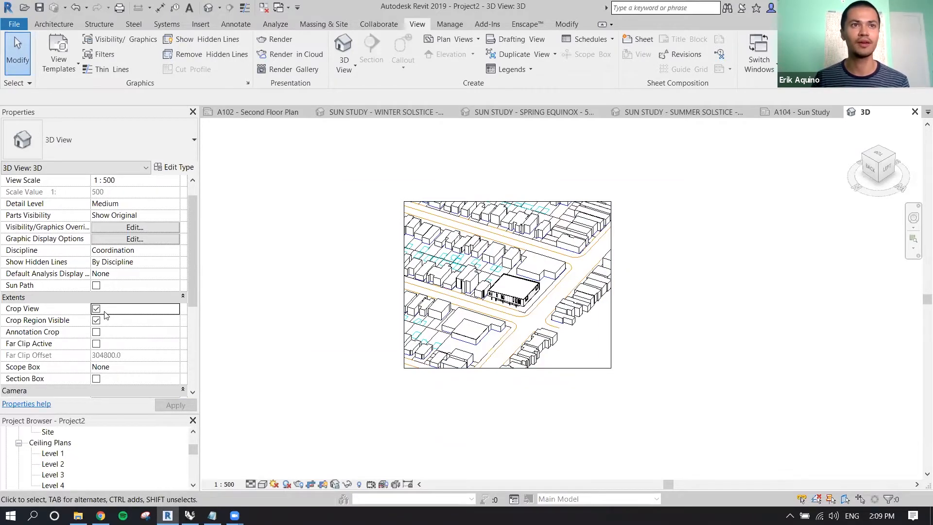
click(309, 485)
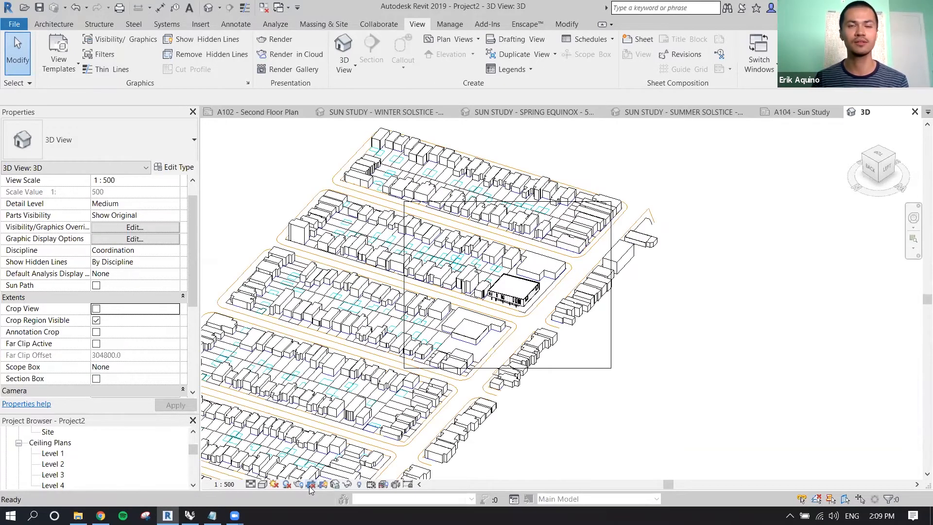
click(310, 484)
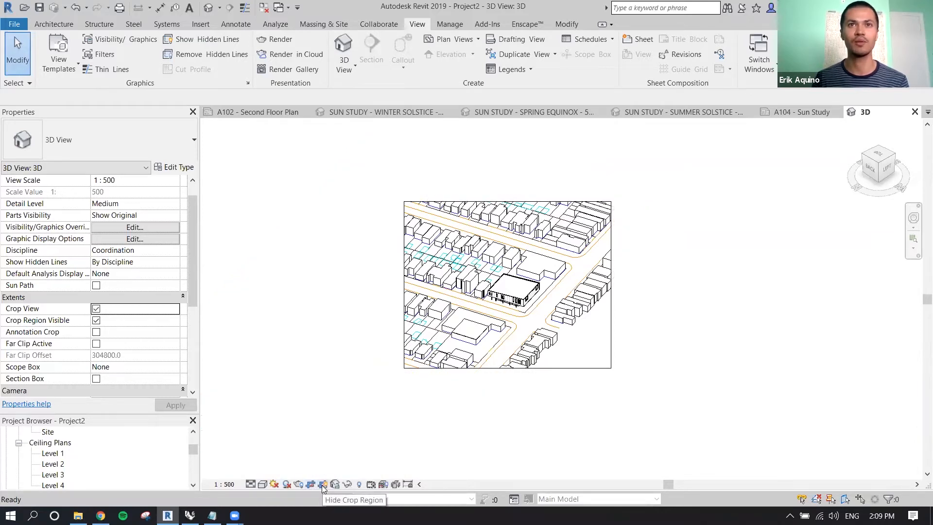
click(322, 485)
click(322, 485)
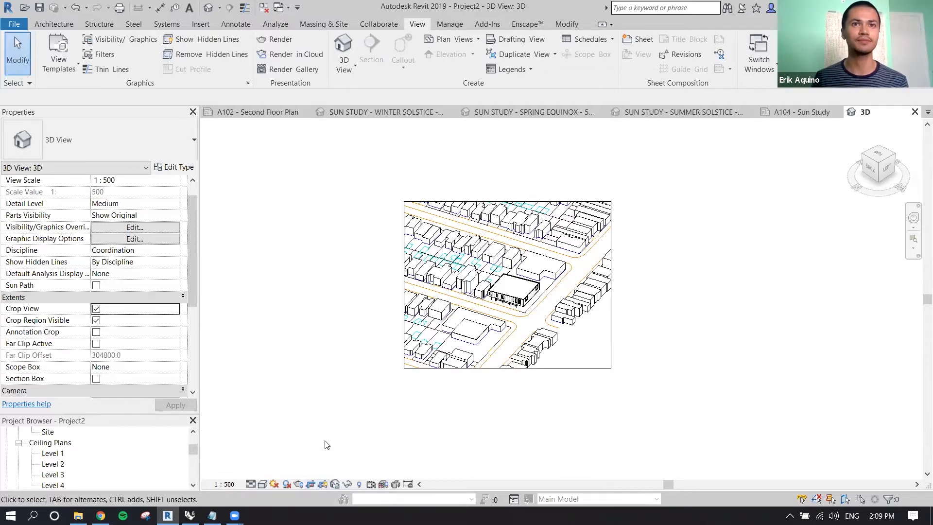
Turn on Annotation Crop and extend the annotation crop boundary well beyond the right edge of the crop region
click(96, 332)
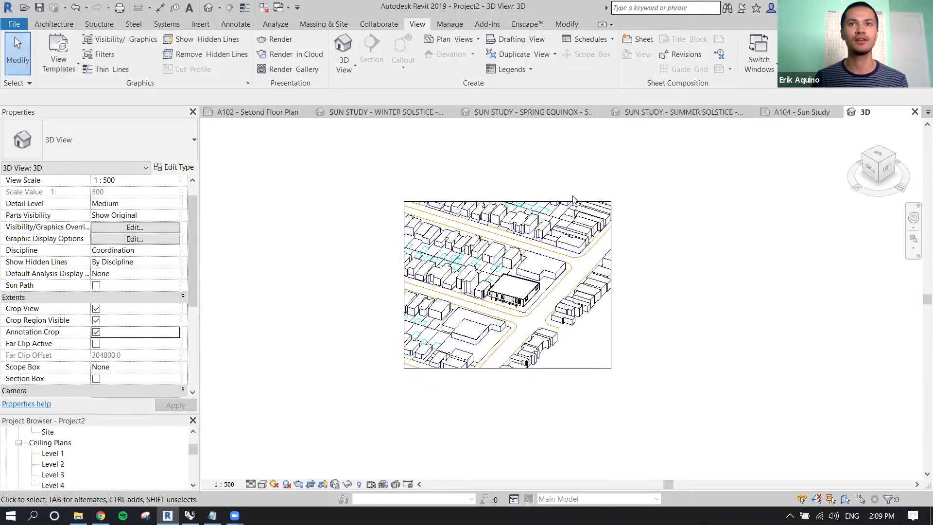
click(628, 214)
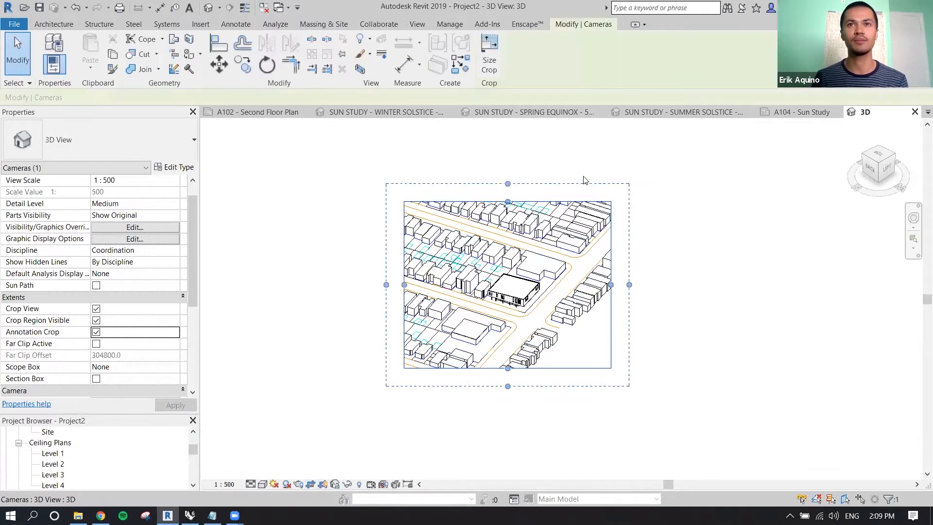
drag(629, 285, 744, 286)
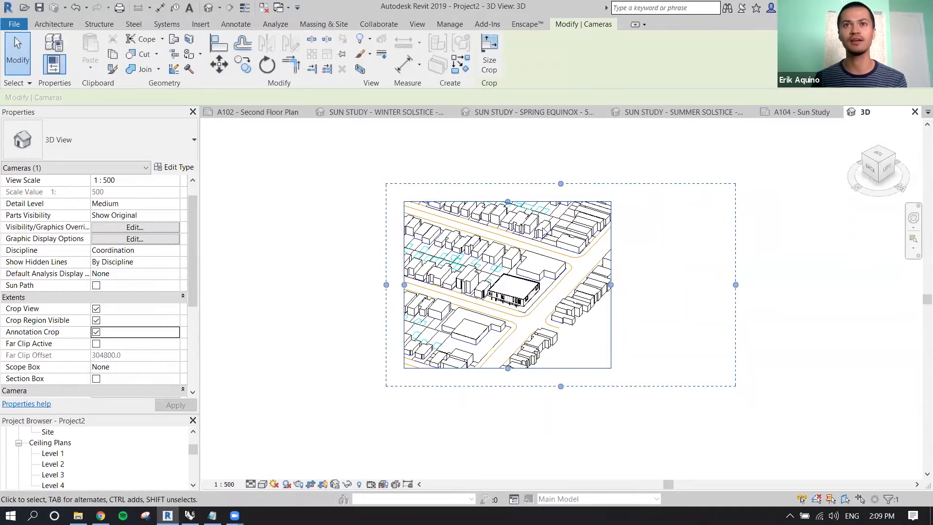
middle_drag(660, 302, 622, 303)
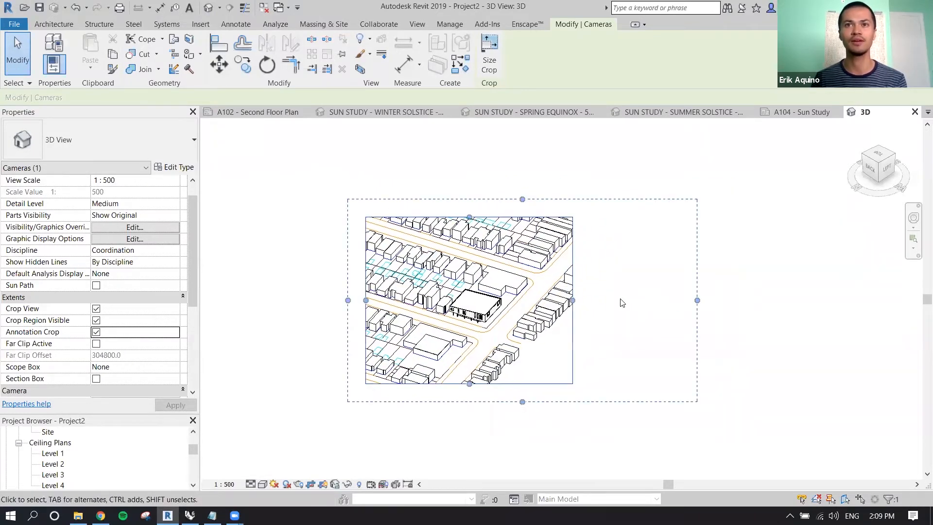
scroll(620, 302, up, 2)
click(608, 298)
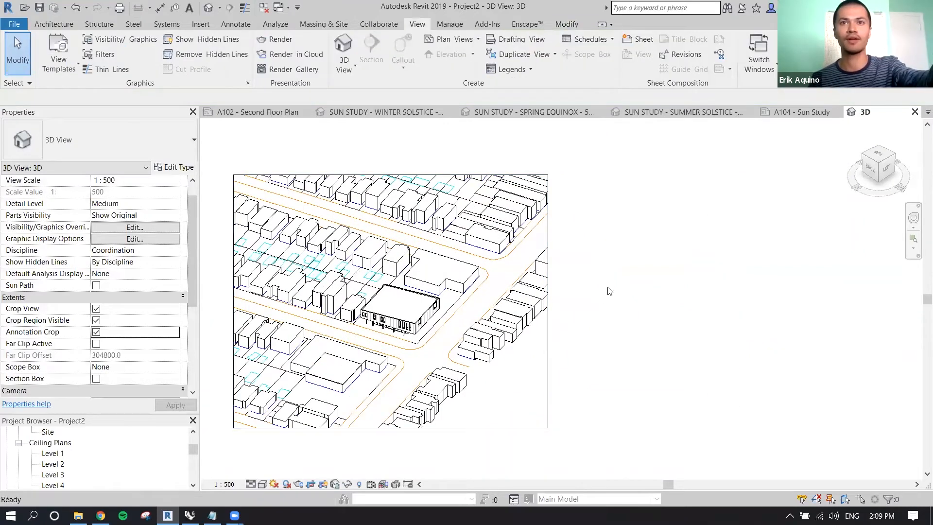
Place a 2.5mm Arial text note reading "green roof" just outside the right edge of the crop region
key(t)
key(x)
click(557, 304)
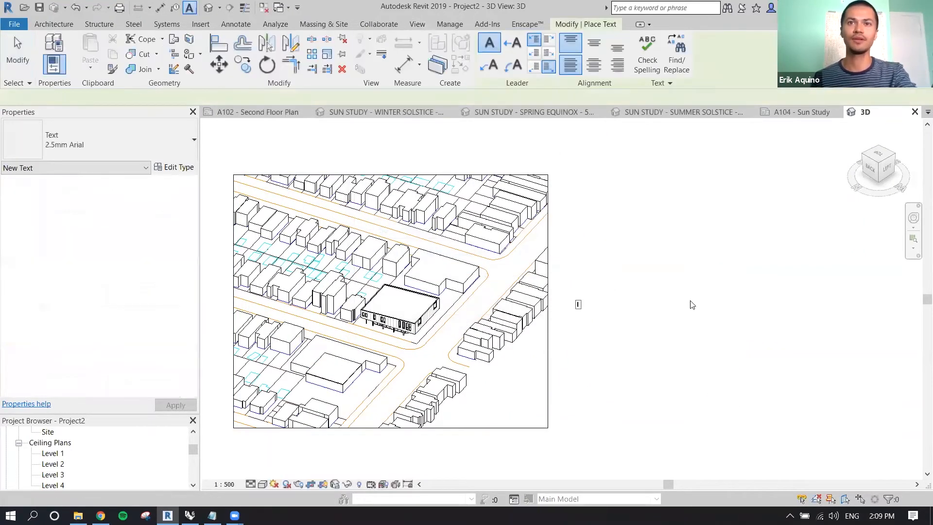
text(n roof)
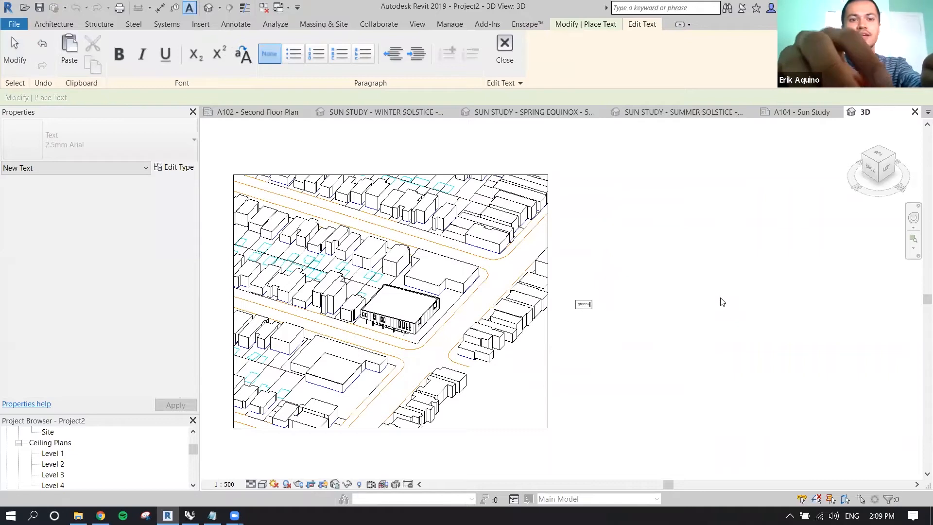
click(574, 256)
key(Escape)
key(Escape)
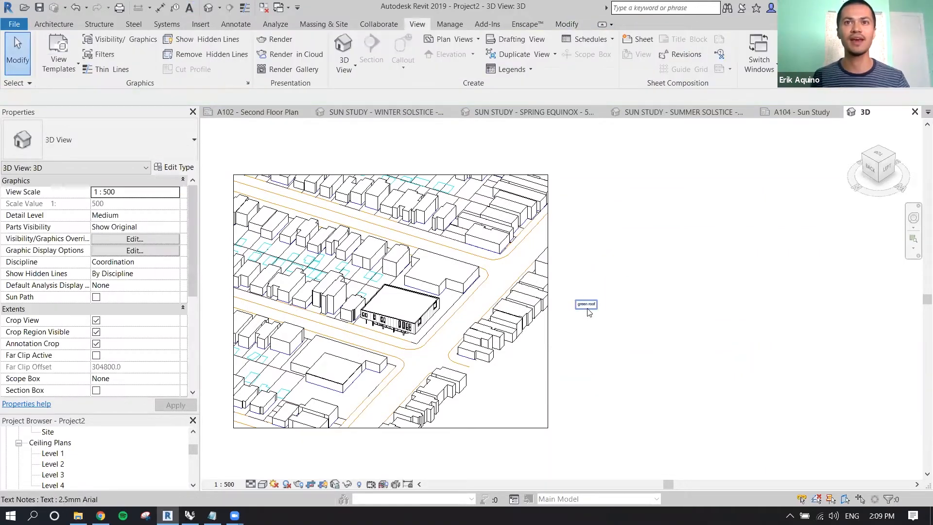
Add a straight left-side leader to the "green roof" note and extend its arrowhead onto the detailed building's roof
click(587, 305)
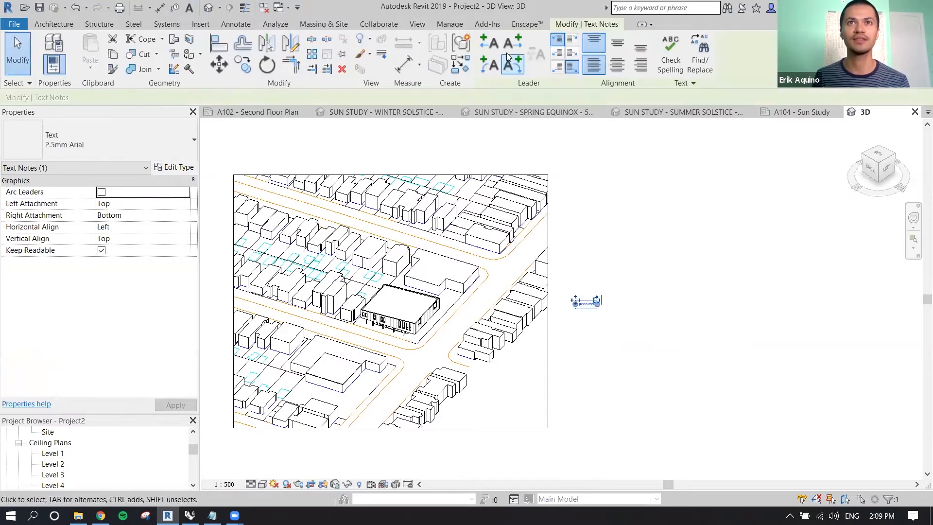
click(492, 45)
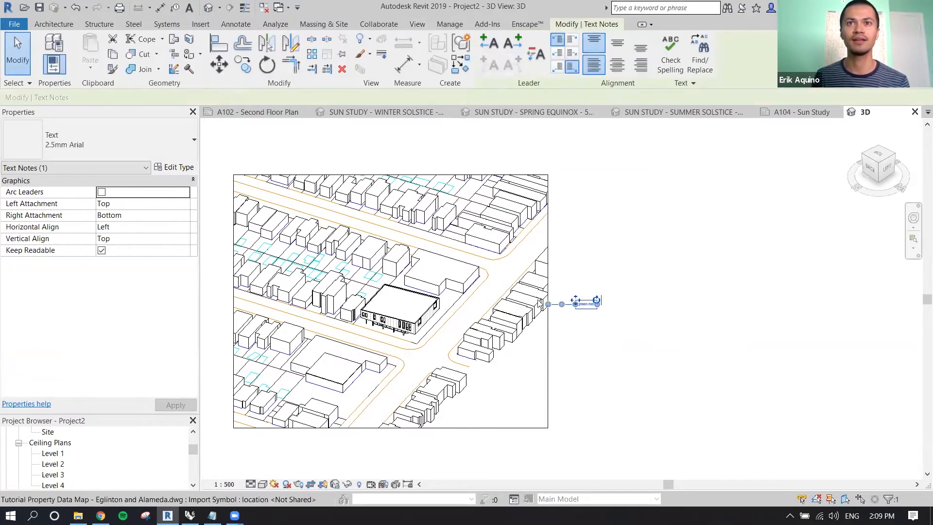
click(641, 252)
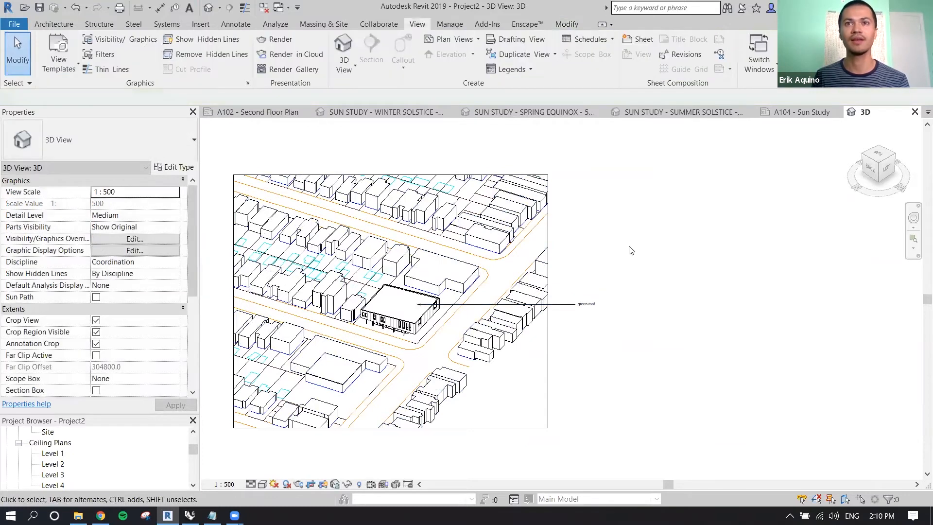
Pull the annotation crop's right boundary inward to just beyond the "green roof" note
scroll(640, 252, down, 1)
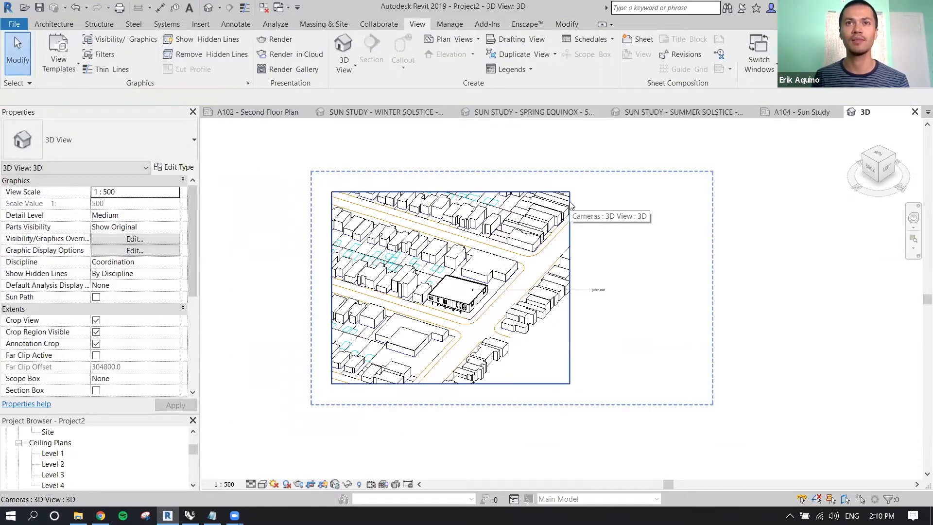
click(570, 204)
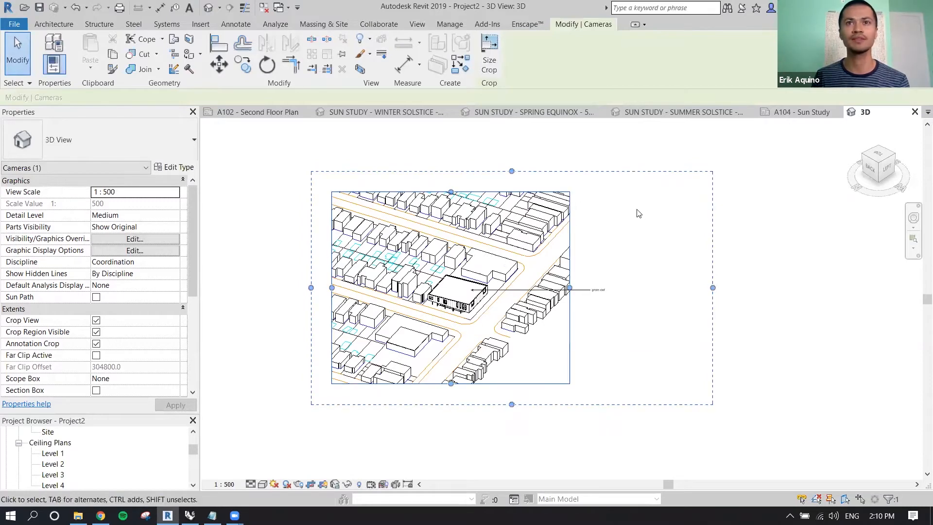
mouse_move(712, 288)
mouse_down()
mouse_move(635, 288)
mouse_move(599, 294)
mouse_move(595, 306)
mouse_move(618, 287)
mouse_up()
click(659, 255)
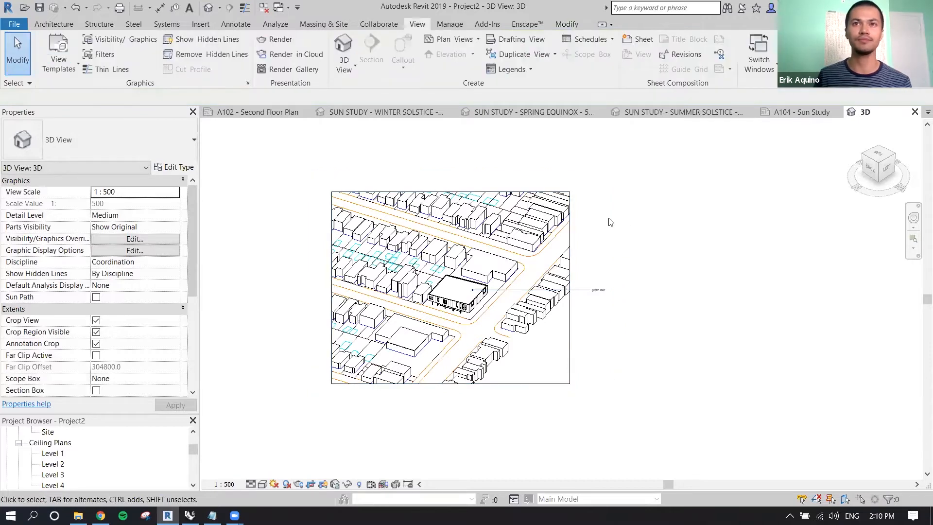
middle_drag(602, 210, 615, 228)
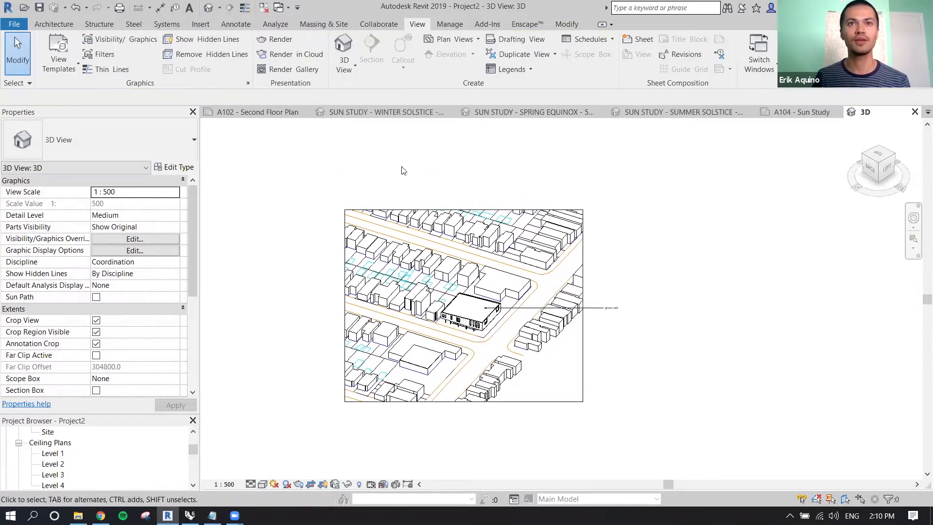
scroll(503, 311, up, 1)
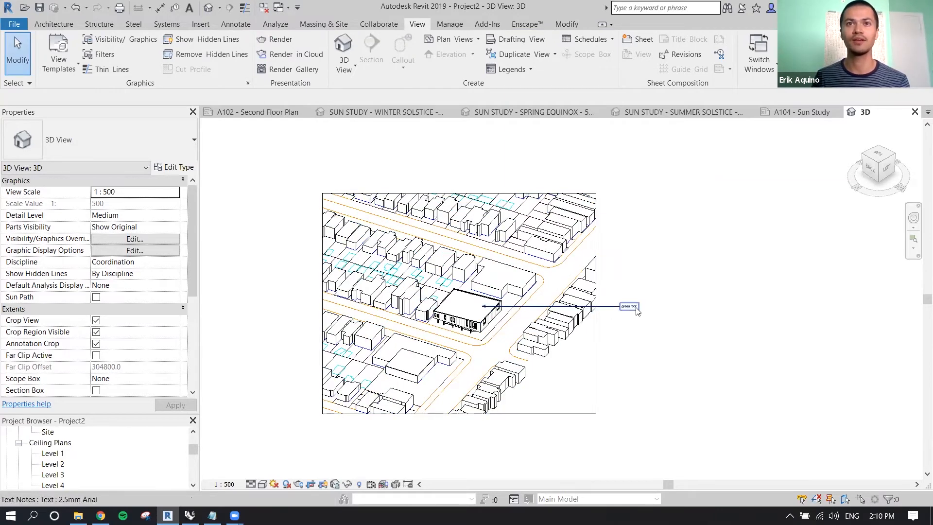
middle_drag(648, 277, 644, 252)
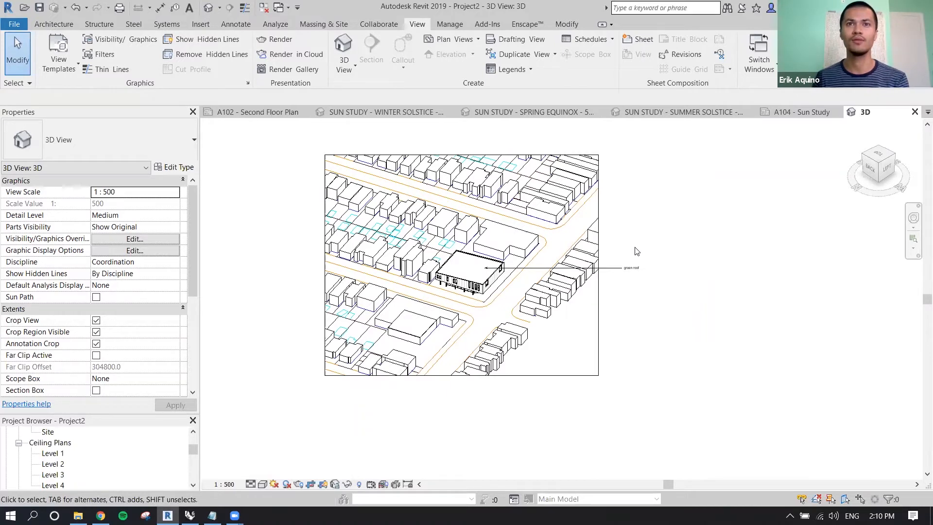
scroll(583, 246, up, 4)
middle_drag(526, 254, 558, 292)
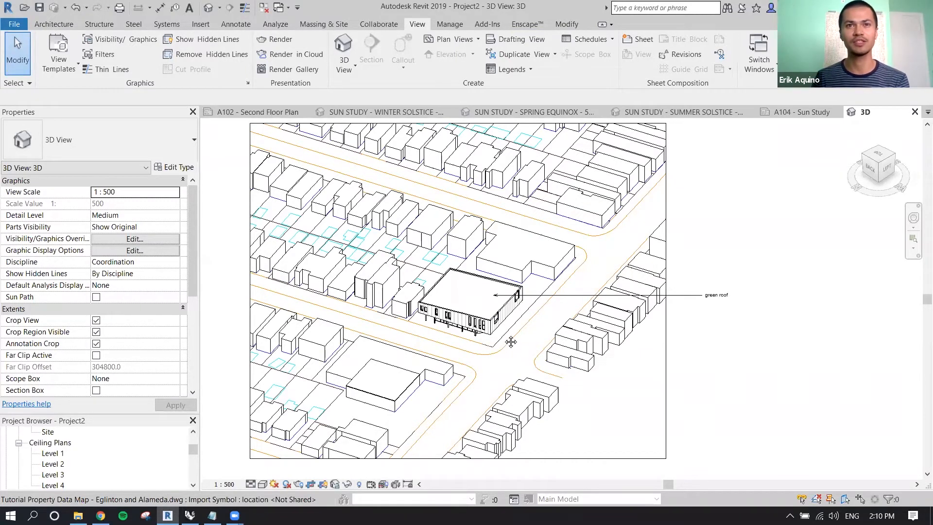
middle_drag(509, 341, 499, 351)
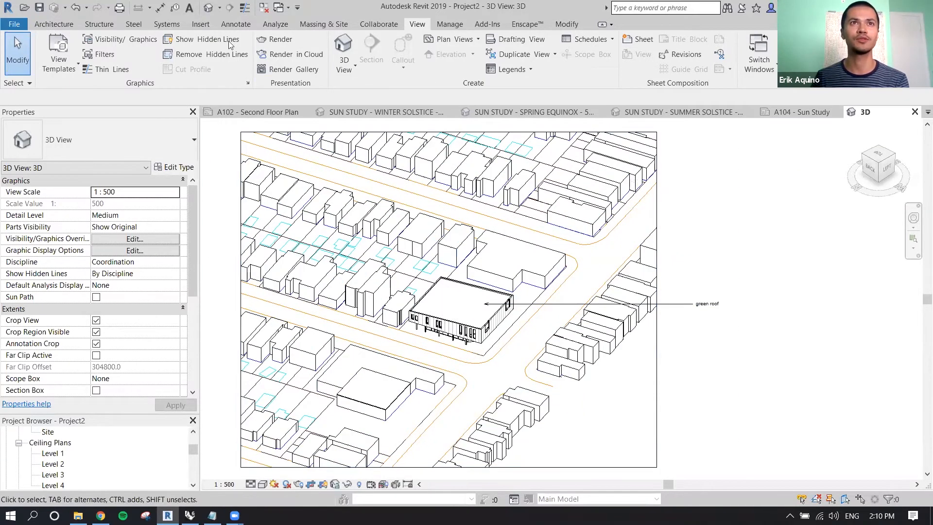
Unload the linked CAD file Tutorial Property Data Map - Eglinton and Alameda.dwg from the project
click(209, 23)
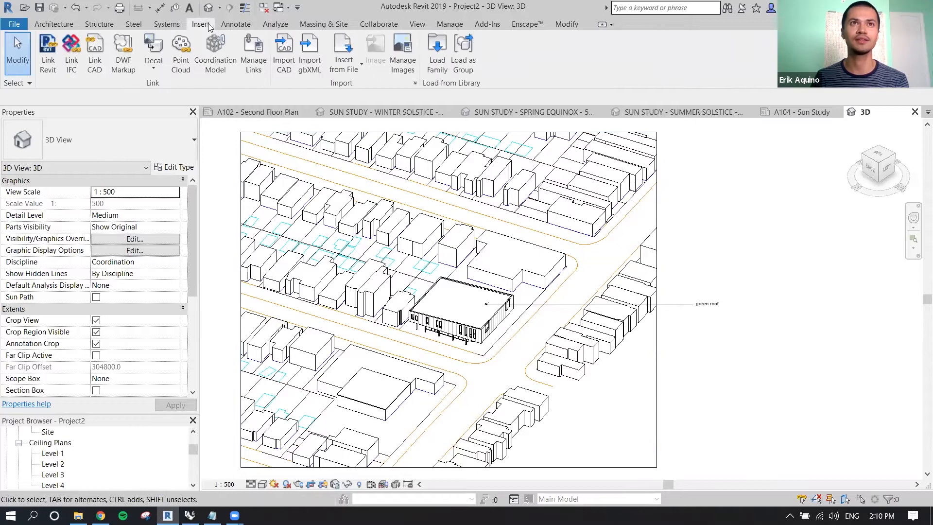
click(250, 51)
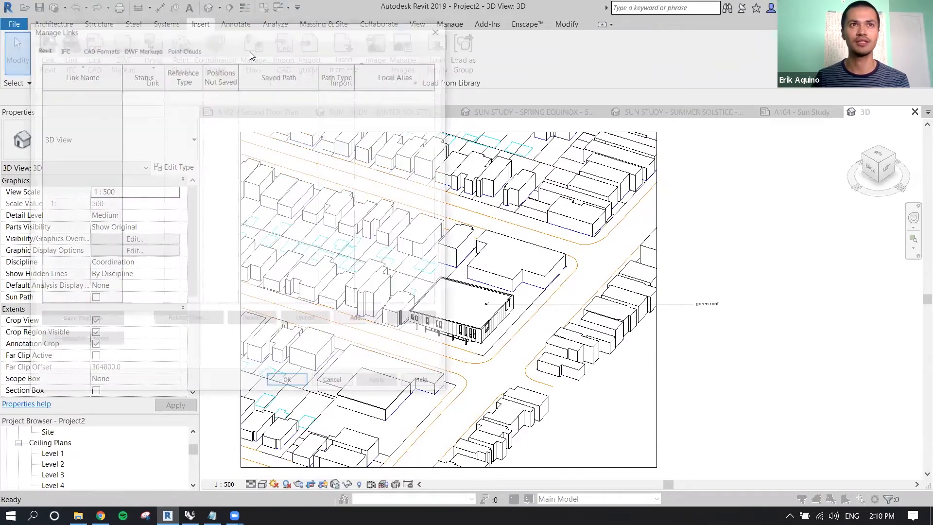
click(111, 49)
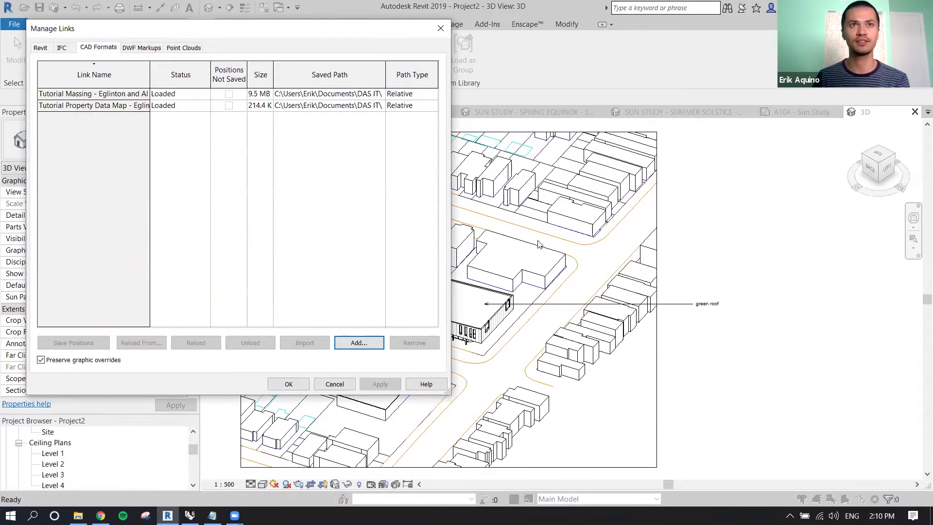
click(126, 106)
click(253, 344)
click(289, 384)
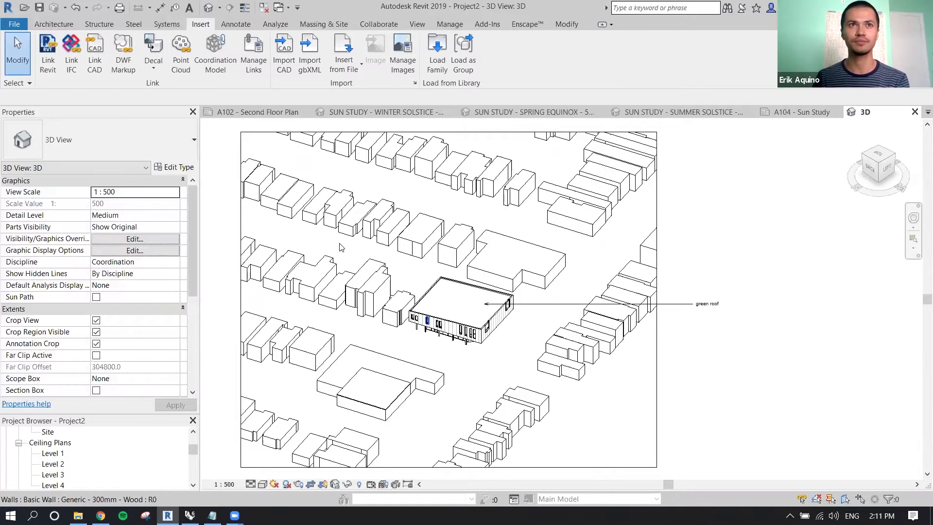
Reload the Tutorial Property Data Map CAD link, agreeing to change its reference to the currently open view
click(254, 60)
click(98, 47)
click(145, 108)
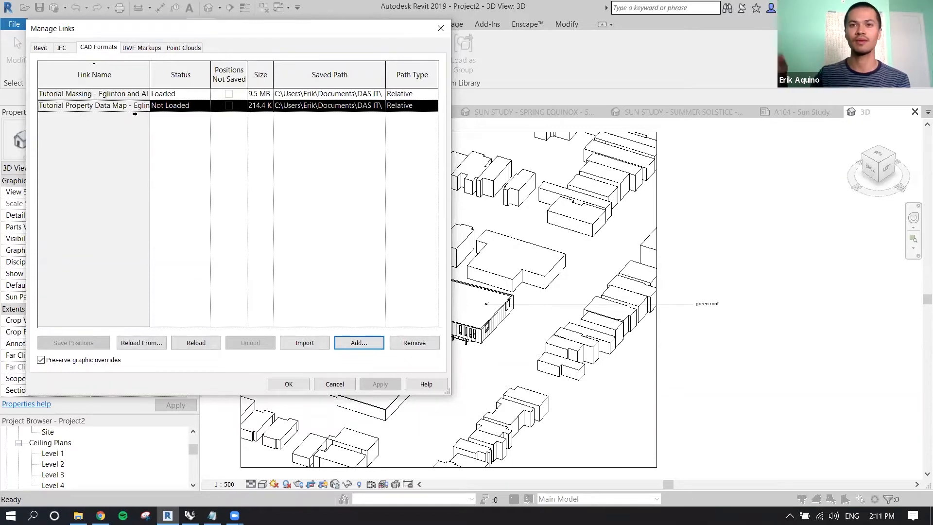
click(196, 342)
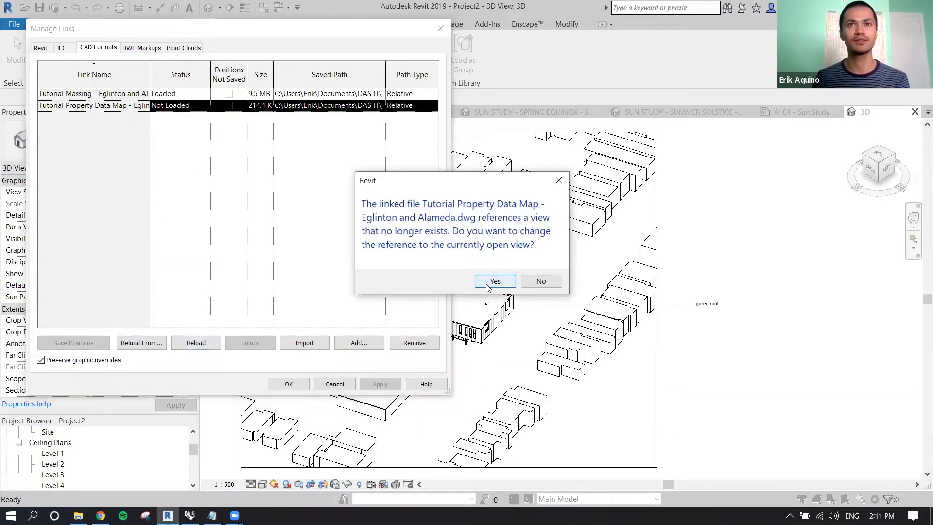
click(494, 282)
click(291, 384)
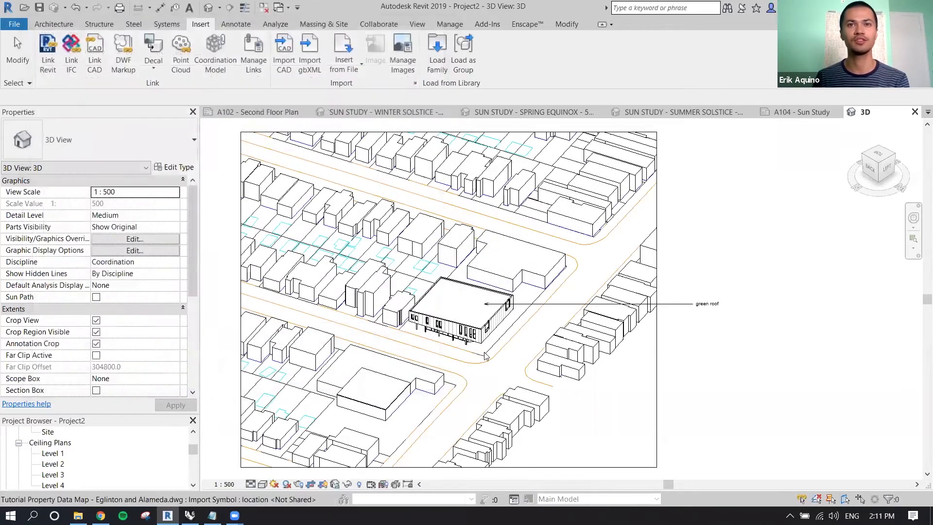
Hide the linked Tutorial Property Data Map drawing in the 3D view
click(497, 360)
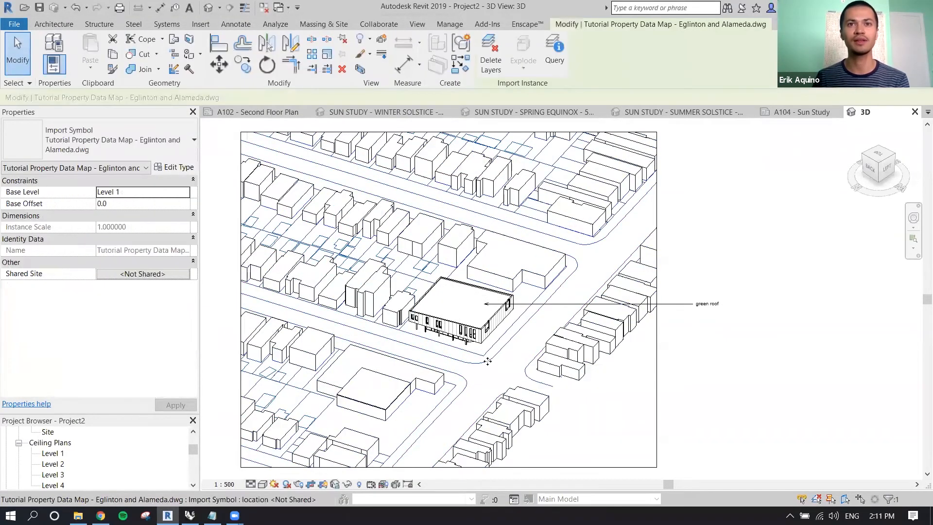
middle_drag(498, 359, 496, 362)
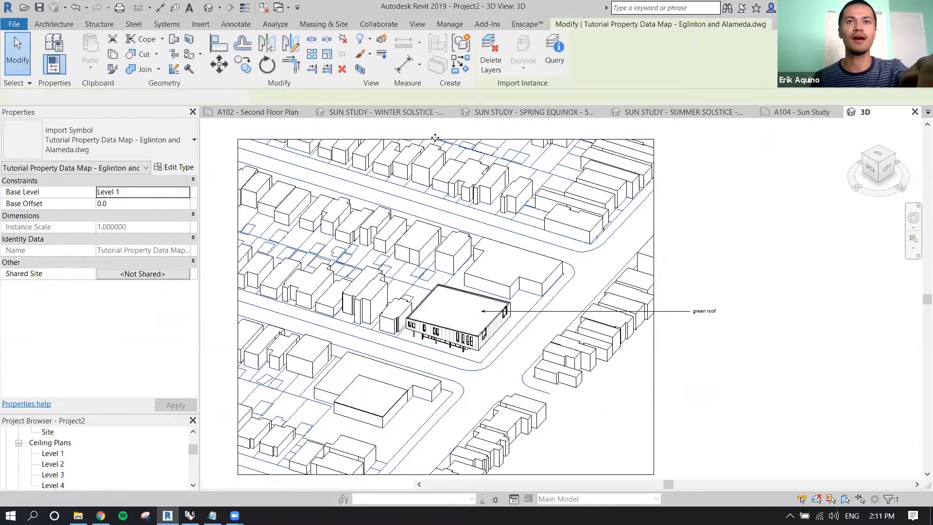
key(Delete)
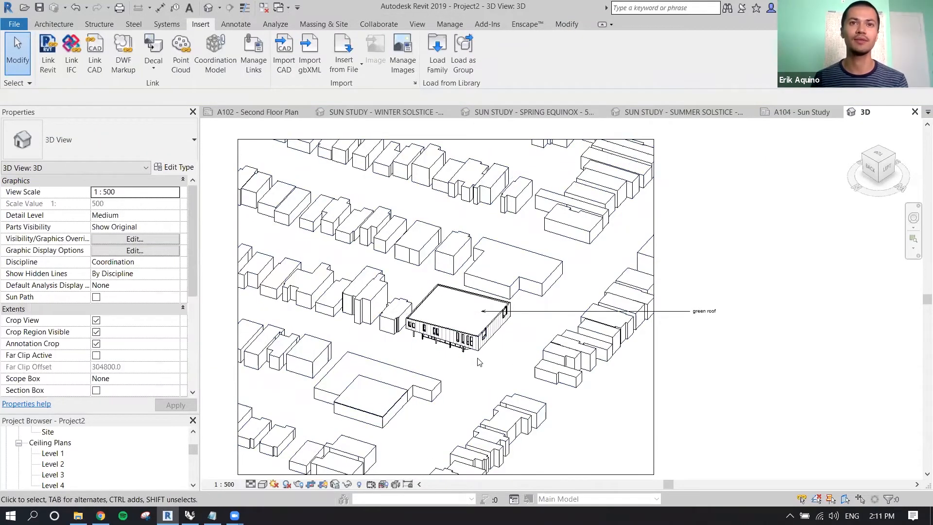
Reveal the hidden elements in the 3D view and check the linked property map among them
middle_drag(479, 362, 478, 313)
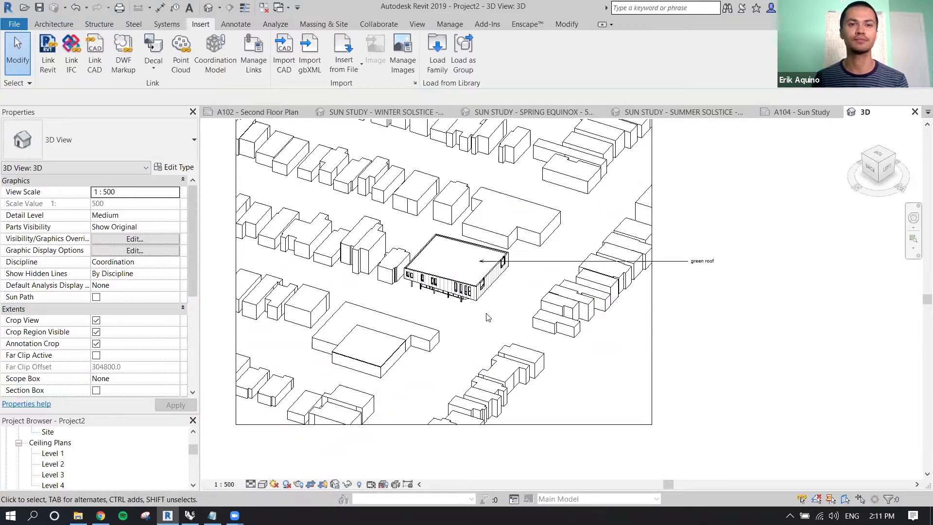
middle_drag(488, 316, 483, 331)
key(r)
key(h)
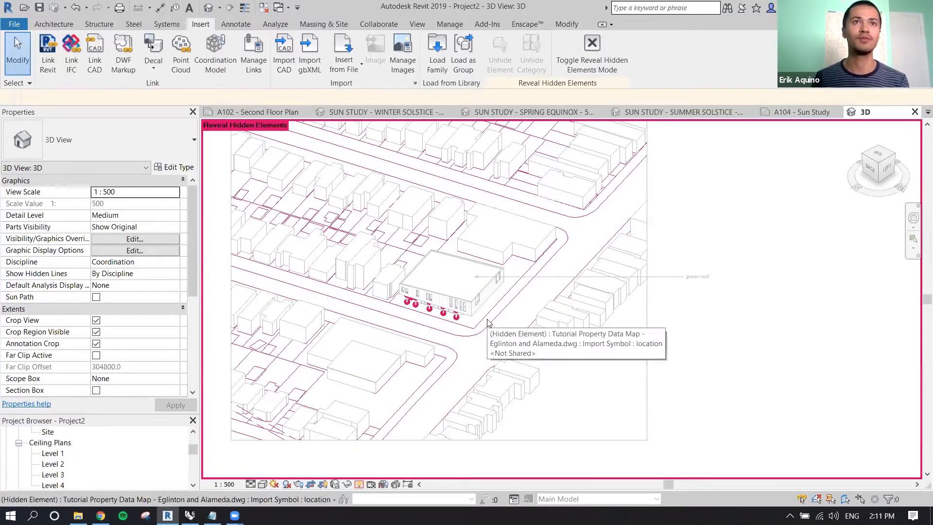
middle_drag(488, 339, 484, 332)
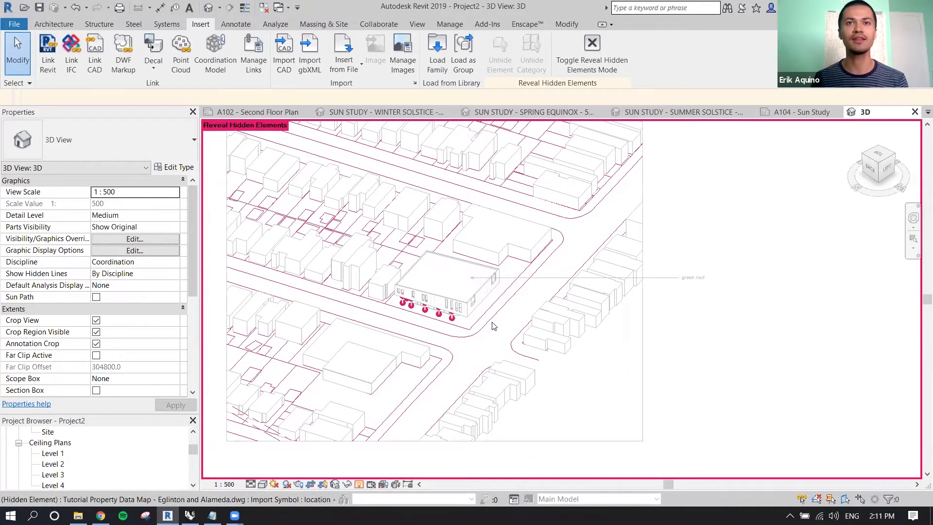
click(491, 317)
key(Escape)
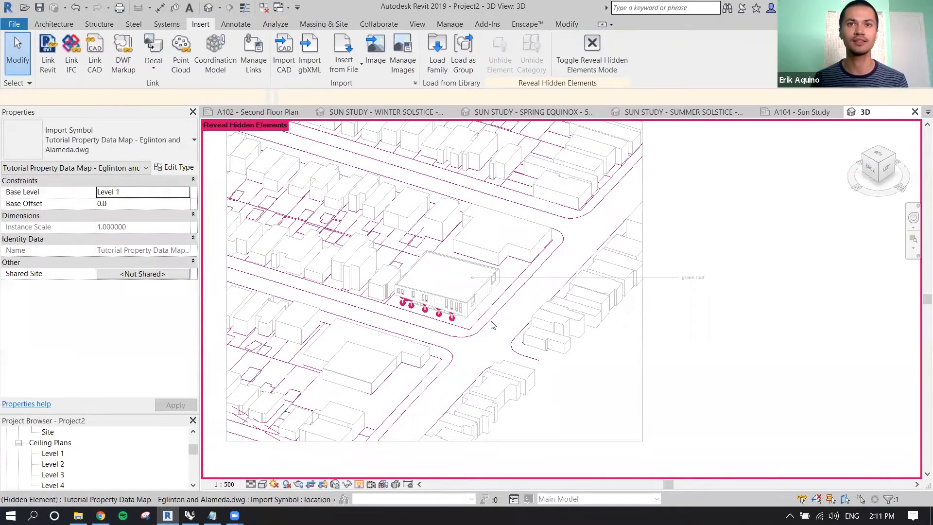
Try to unhide the linked property map in the 3D view, and leave the Reveal Hidden Elements mode
scroll(491, 322, up, 2)
middle_drag(492, 325, 493, 332)
scroll(497, 331, down, 2)
click(495, 324)
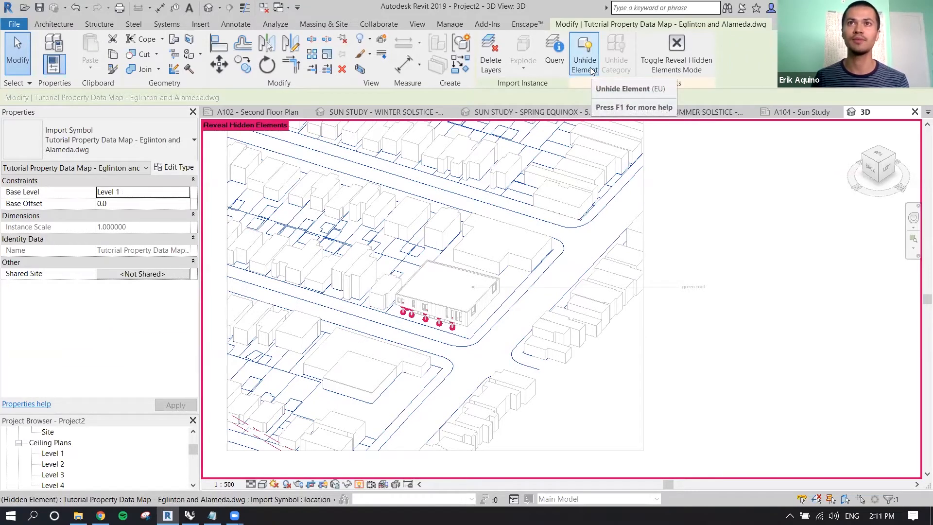
click(585, 54)
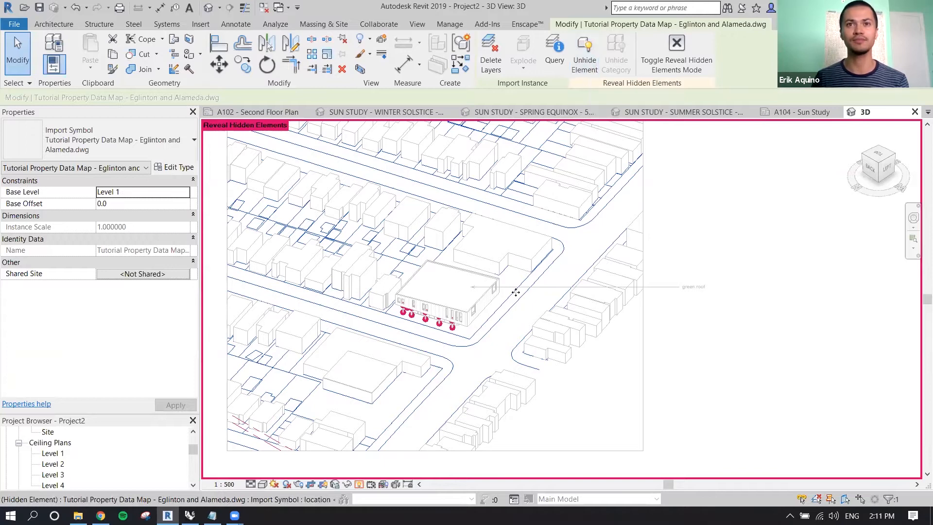
click(511, 325)
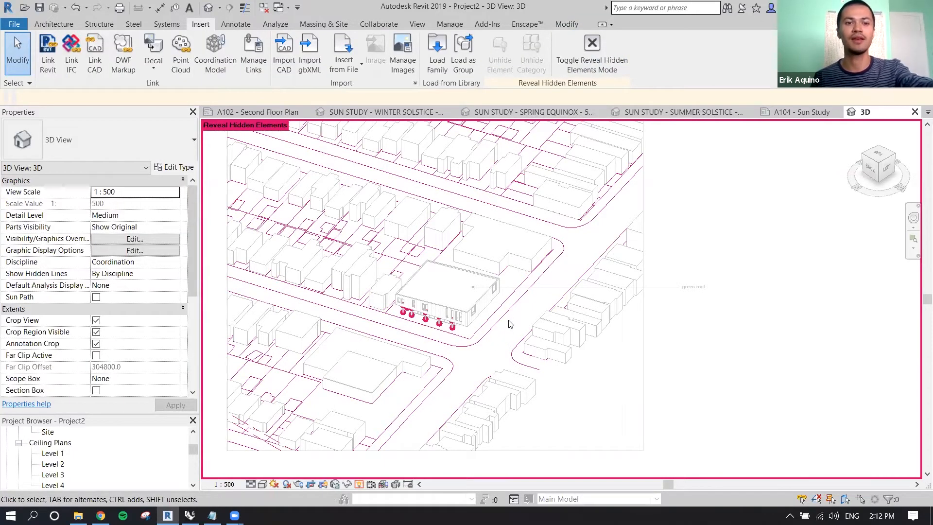
key(r)
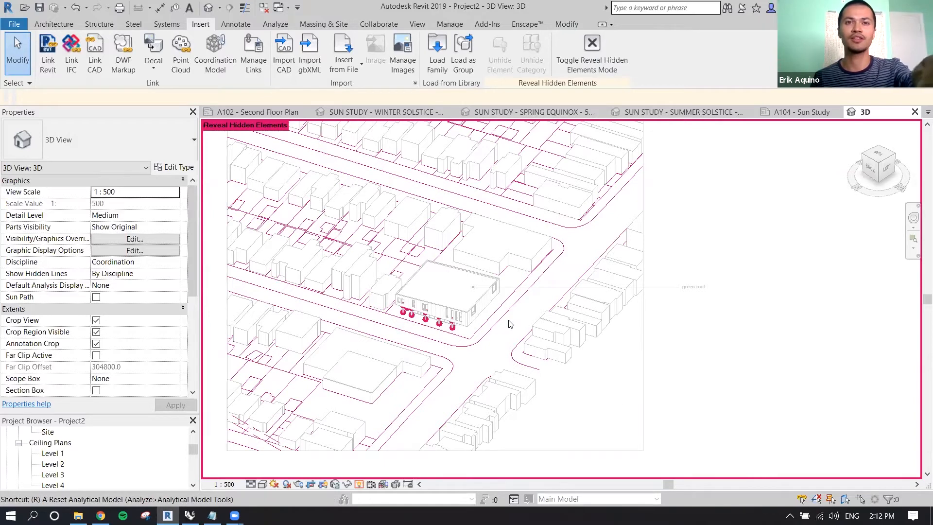
key(h)
mouse_move(509, 306)
middle_down()
mouse_move(519, 324)
mouse_move(511, 308)
mouse_move(513, 317)
middle_up()
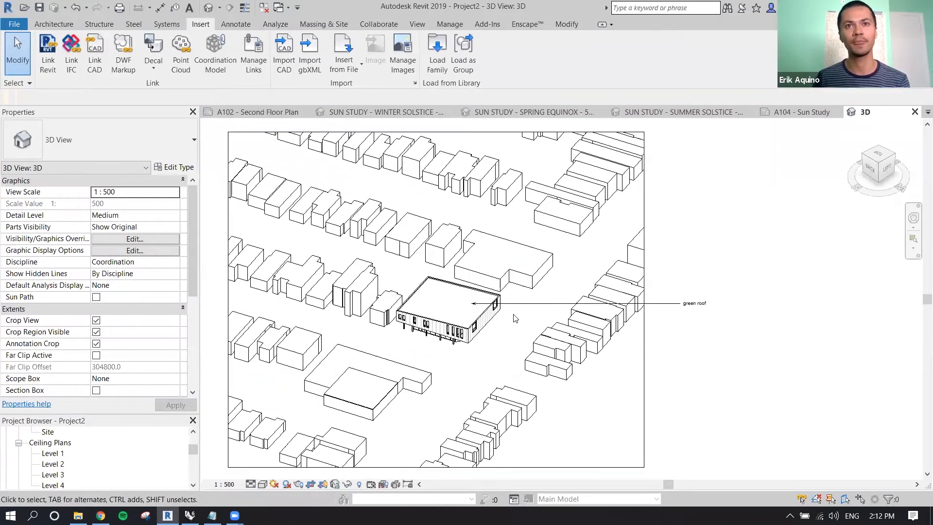
Remove the "green roof" text note and its leader from the 3D view
scroll(513, 318, up, 2)
scroll(513, 318, up, 1)
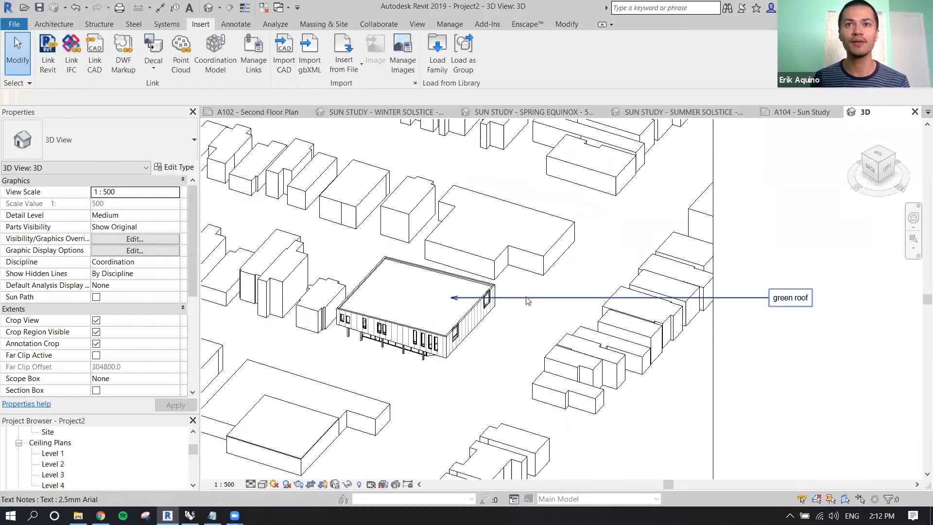
click(528, 301)
key(Delete)
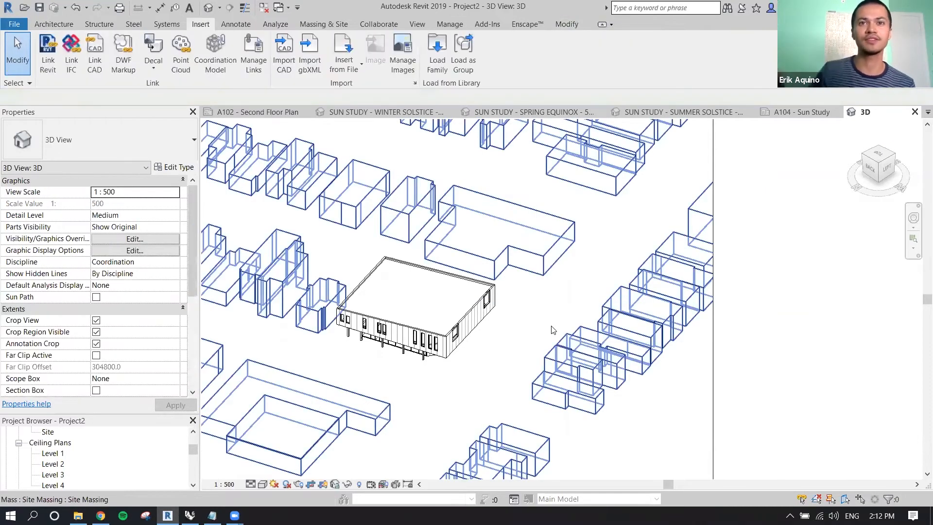
Select the building's roof in the 3D view and examine it together with its surrounding parapet edges
scroll(520, 342, up, 3)
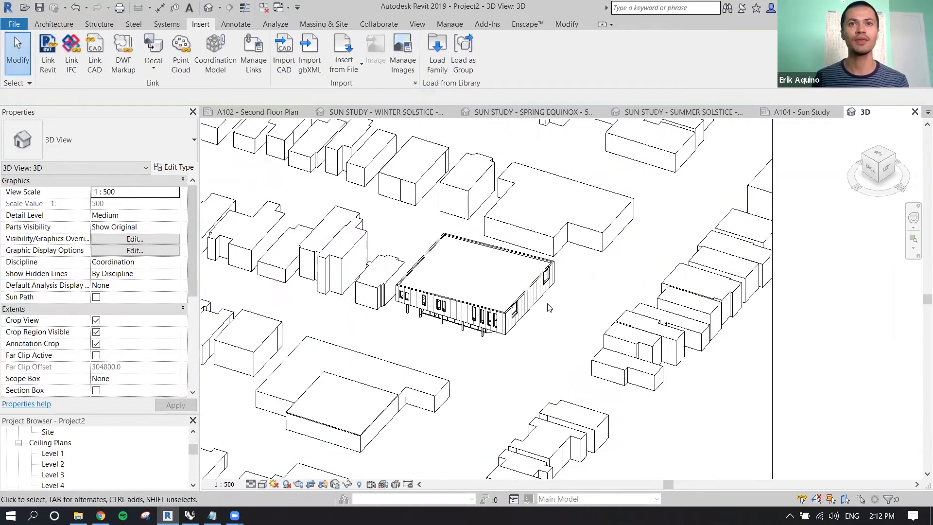
click(495, 250)
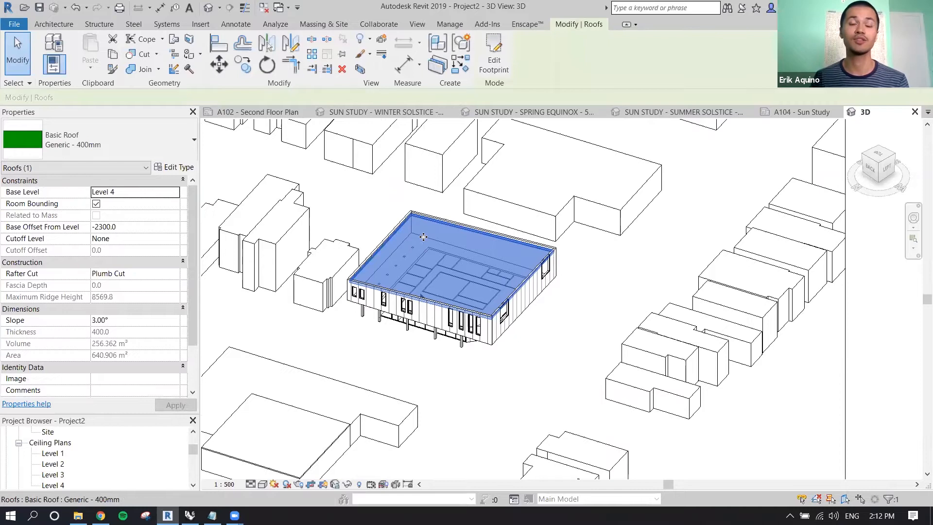
scroll(425, 238, up, 1)
mouse_move(442, 260)
middle_down()
mouse_move(461, 295)
mouse_move(442, 277)
middle_up()
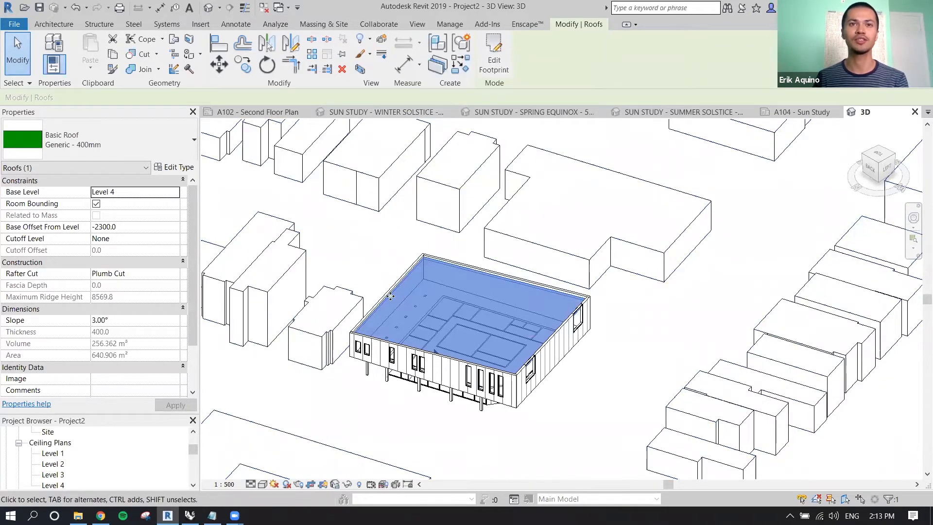
scroll(384, 369, up, 2)
scroll(384, 368, up, 3)
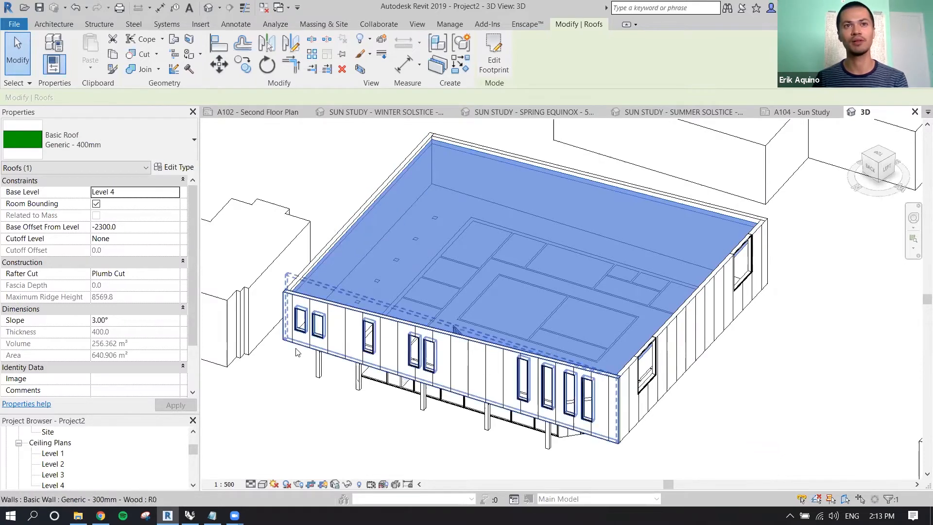
middle_drag(710, 342, 627, 364)
click(422, 132)
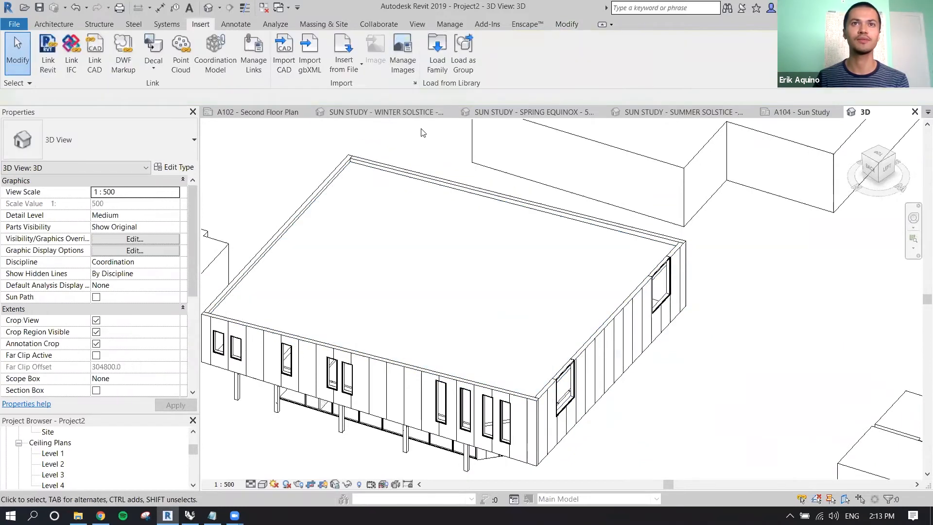
Use Linework with the Wide Lines style to thicken the building's outer silhouette edges along its upper perimeter, vertical corners and lower edges
click(403, 215)
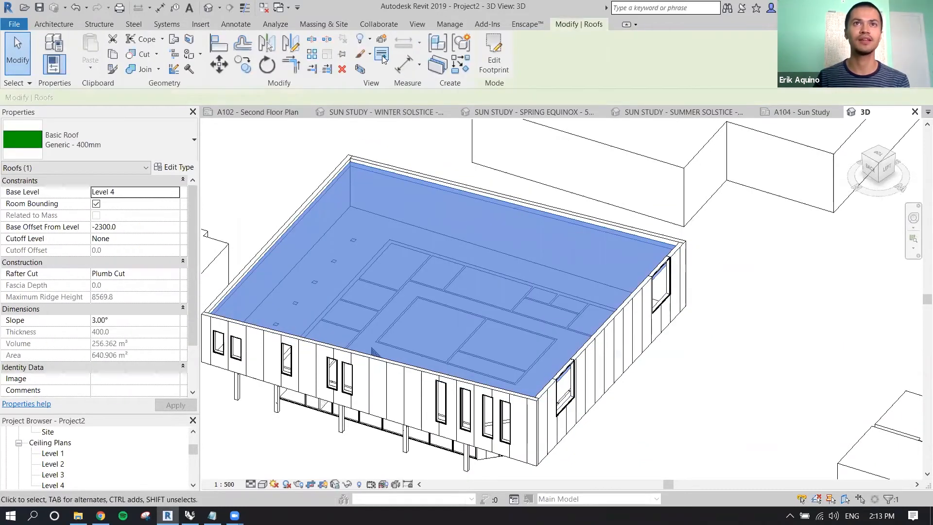
click(382, 56)
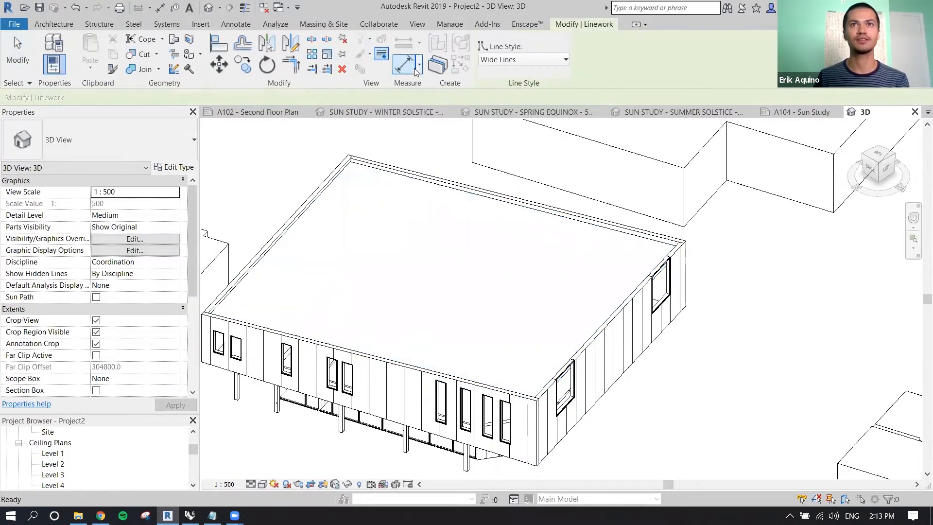
click(490, 60)
click(498, 86)
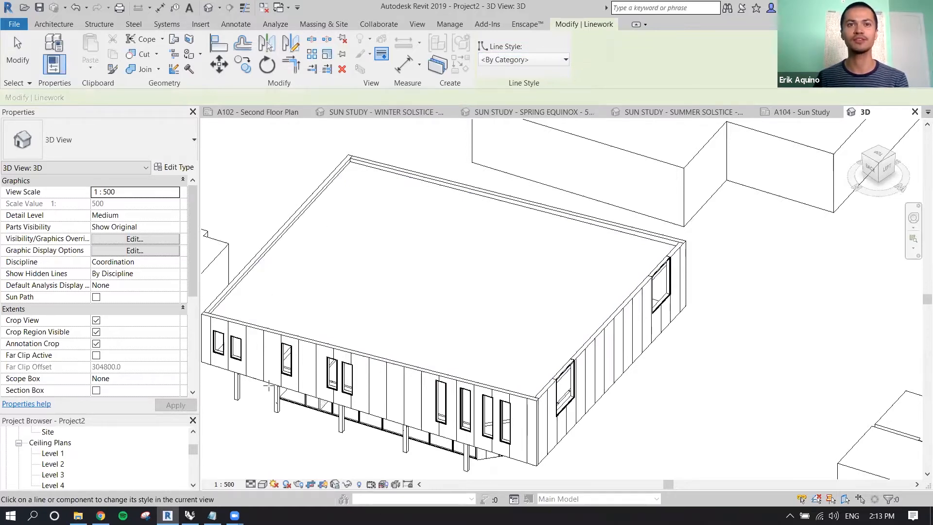
middle_drag(277, 393, 295, 388)
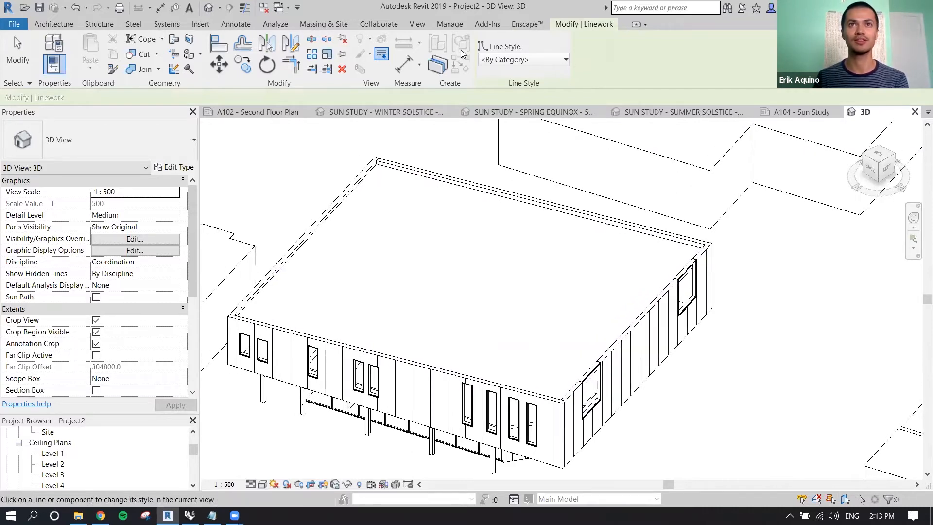
click(485, 55)
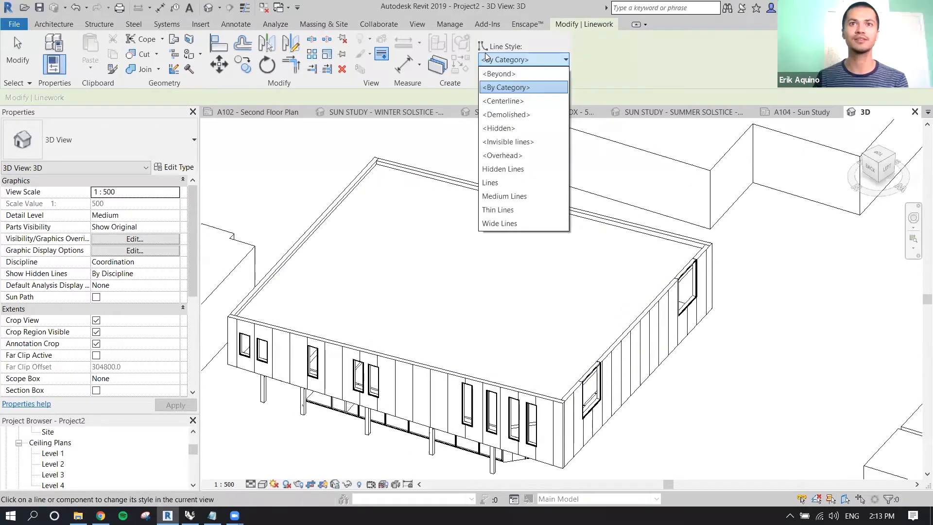
click(496, 224)
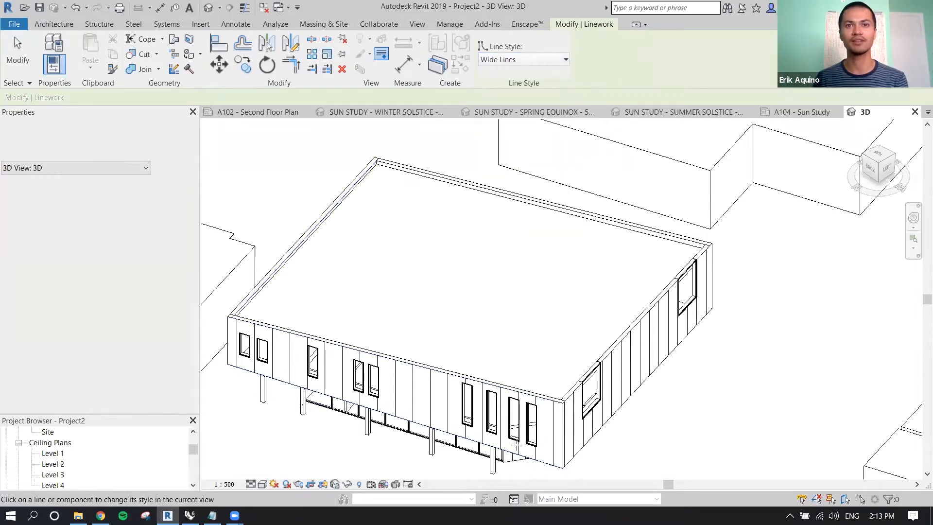
click(423, 167)
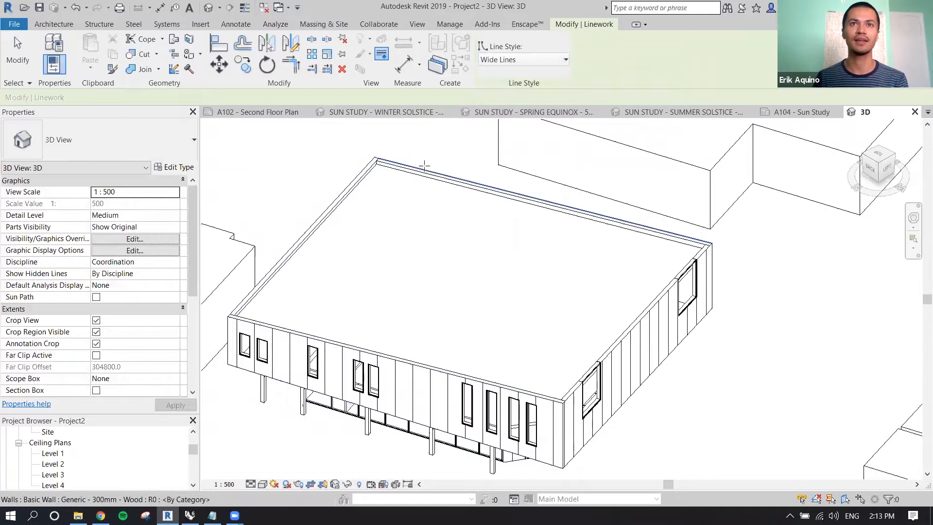
click(362, 167)
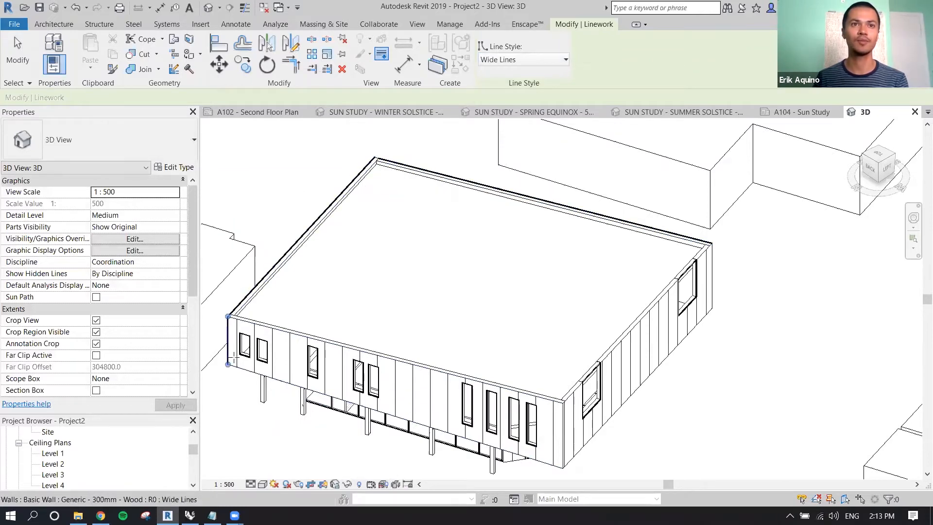
click(239, 373)
click(637, 390)
click(712, 260)
Apply Wide Lines to the short edge segments left at the building's outline corners, and finish the Linework command
scroll(367, 134, up, 2)
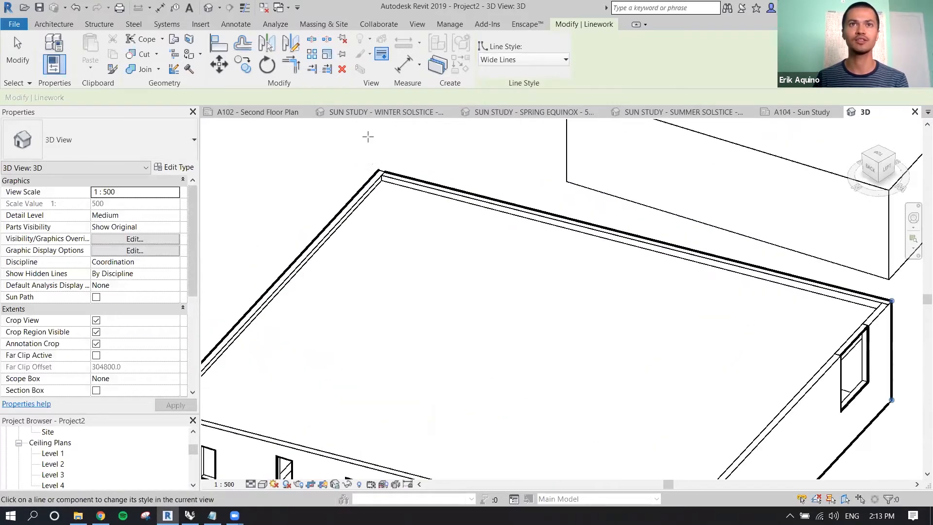
scroll(419, 142, down, 3)
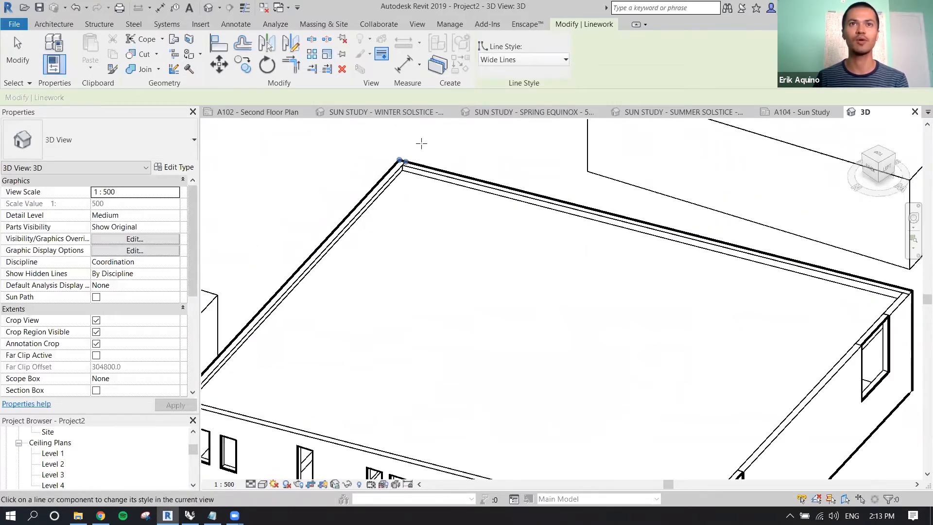
scroll(303, 268, up, 5)
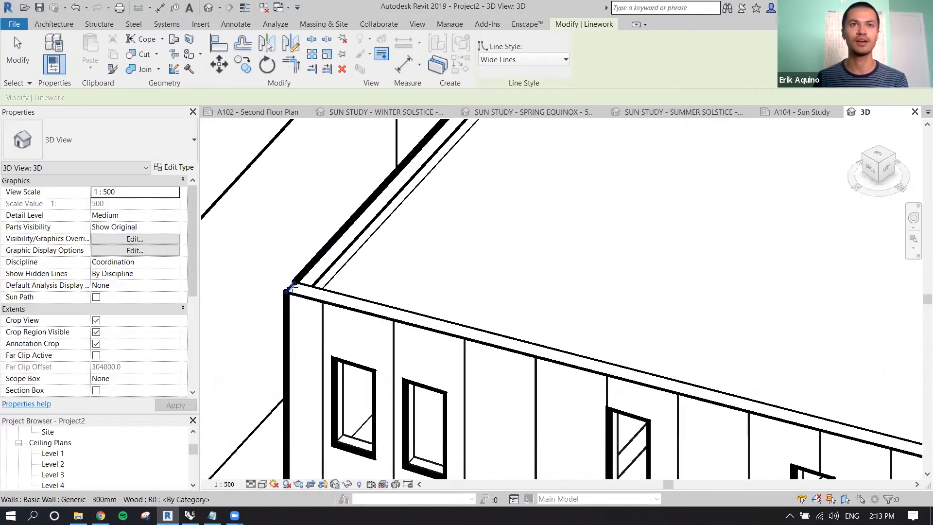
scroll(295, 281, down, 5)
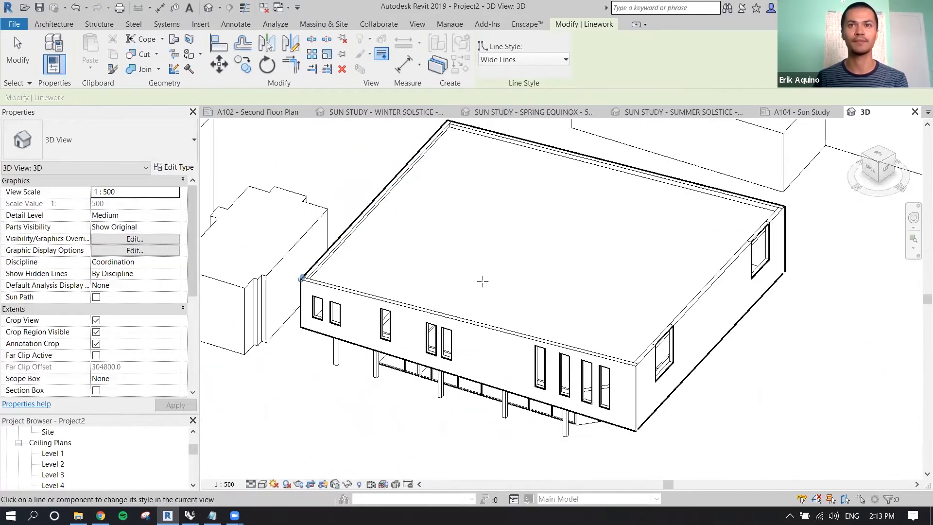
scroll(584, 407, up, 6)
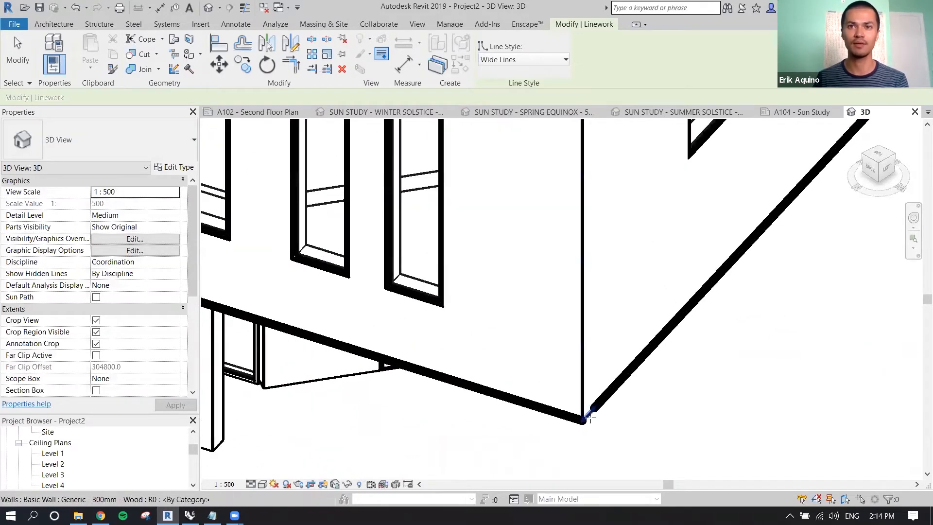
scroll(588, 413, down, 6)
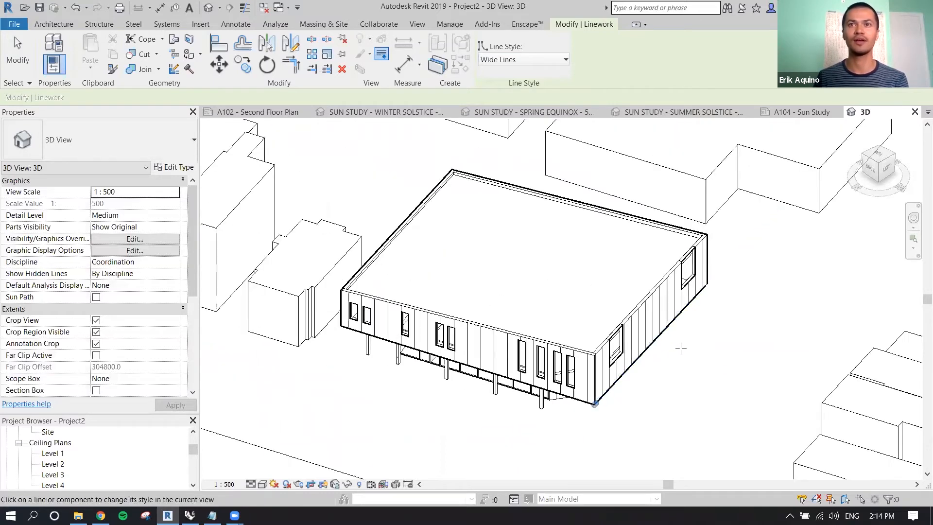
scroll(693, 281, up, 5)
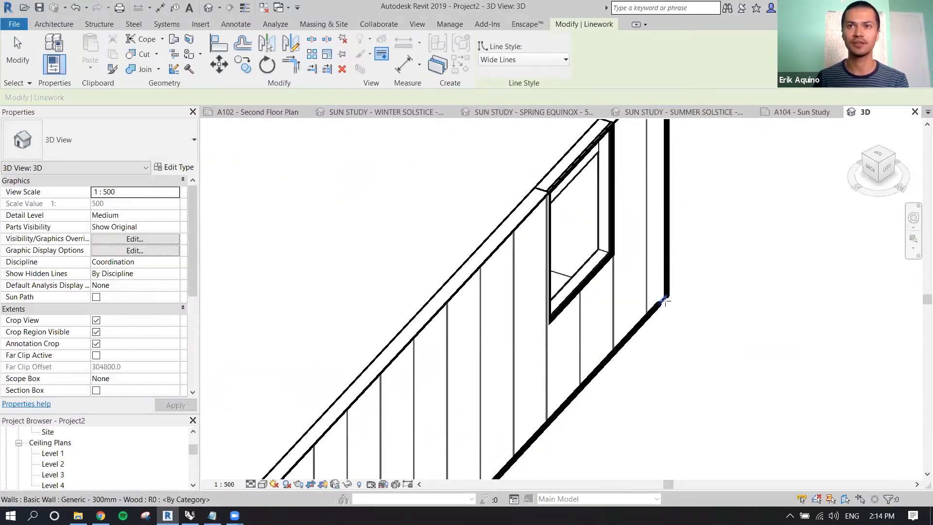
scroll(683, 293, down, 5)
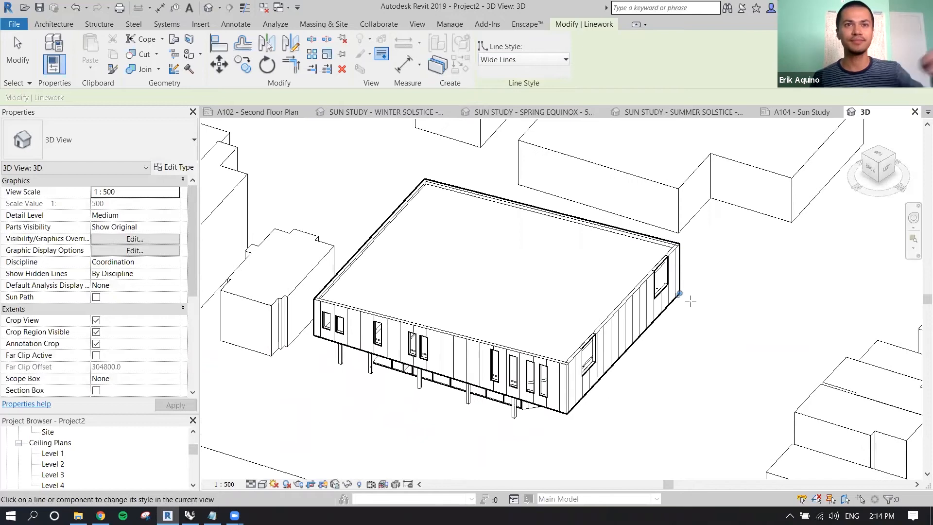
key(Escape)
scroll(620, 372, up, 5)
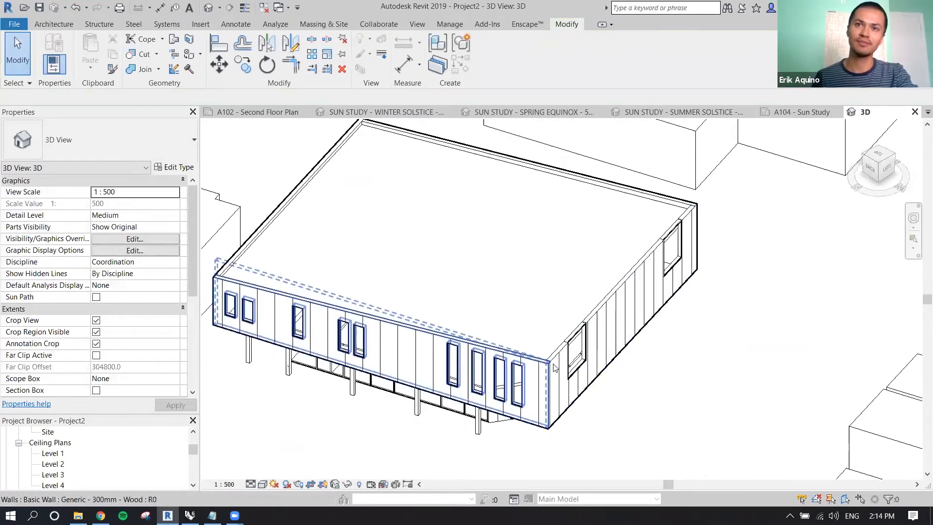
scroll(488, 364, down, 5)
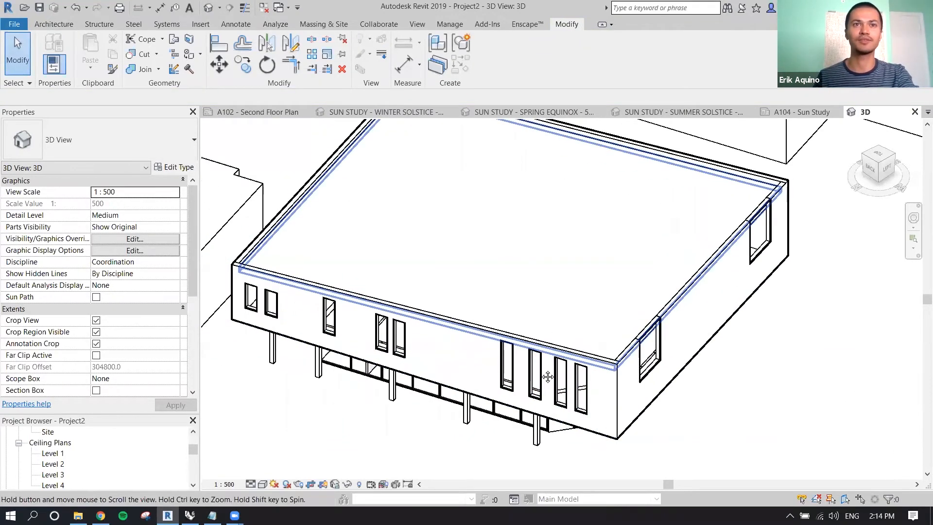
scroll(540, 374, down, 1)
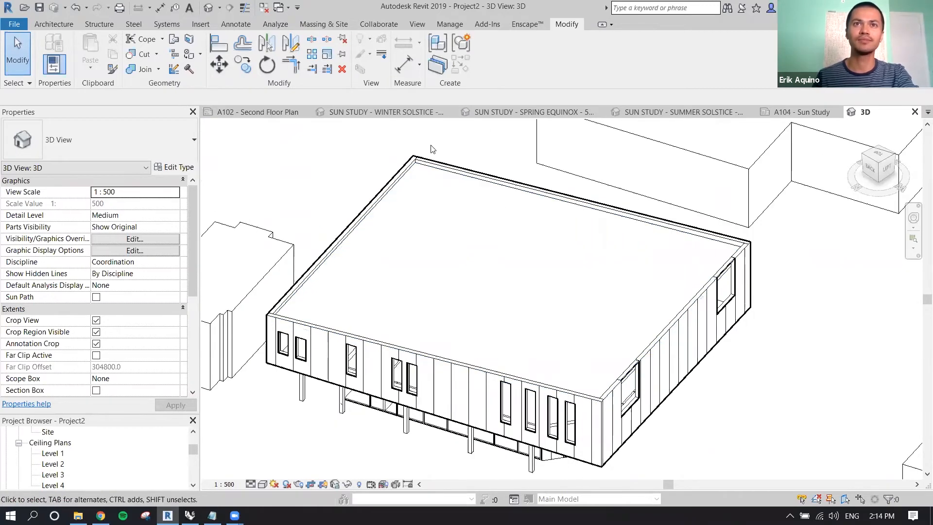
scroll(421, 159, up, 2)
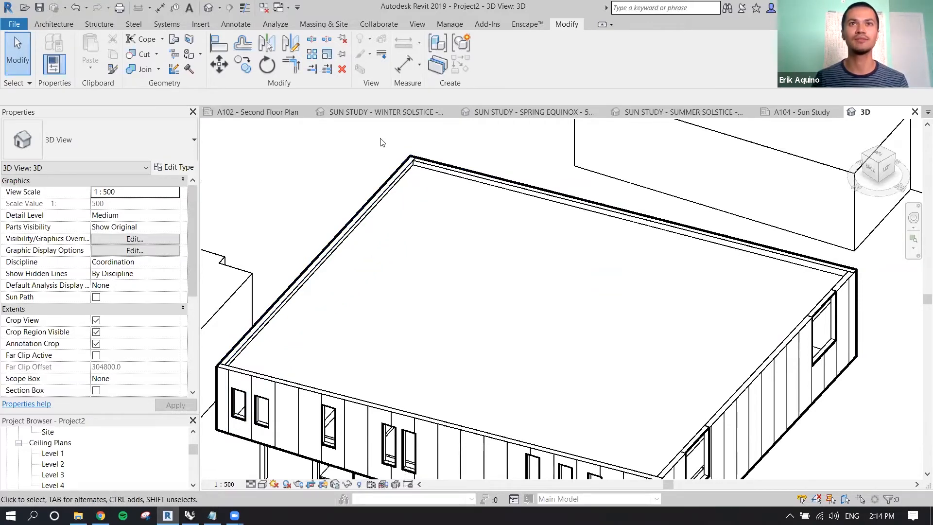
Create a new line style named Outline as a subcategory of Lines in the project's Line Styles settings
click(456, 25)
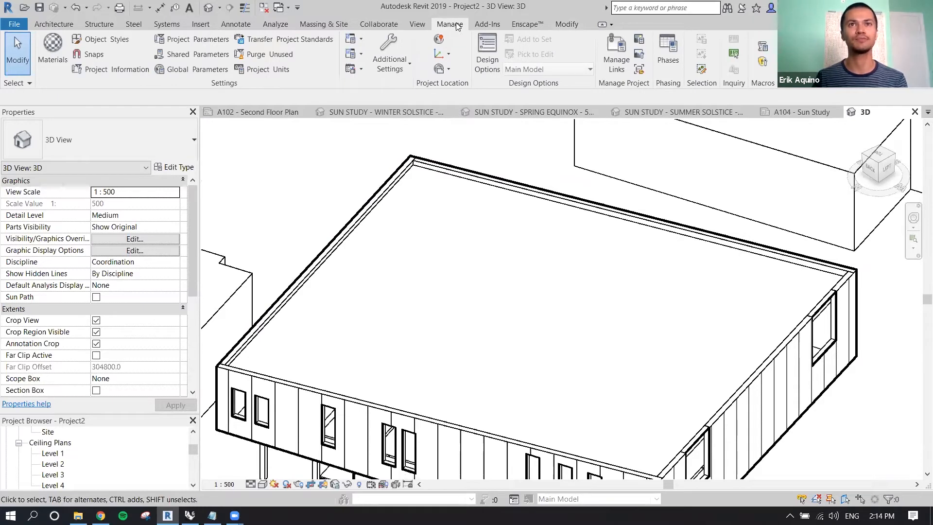
click(394, 70)
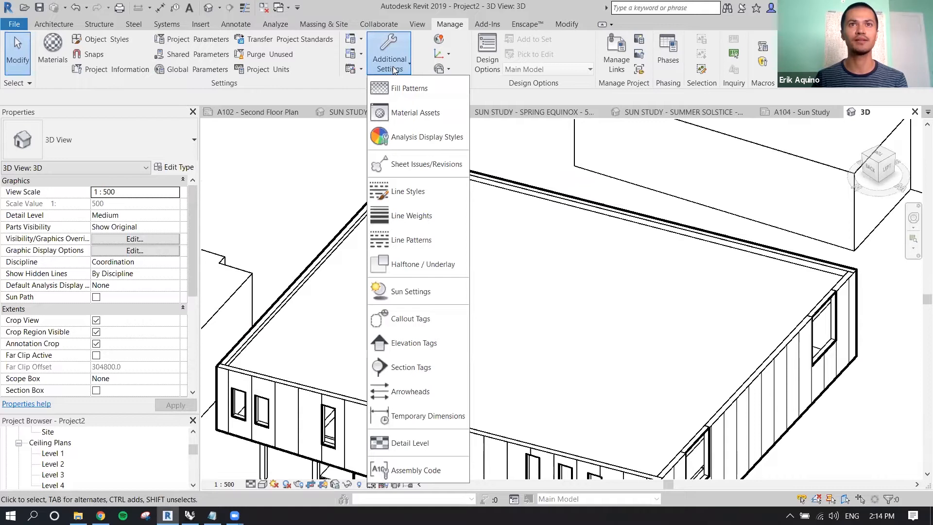
click(410, 195)
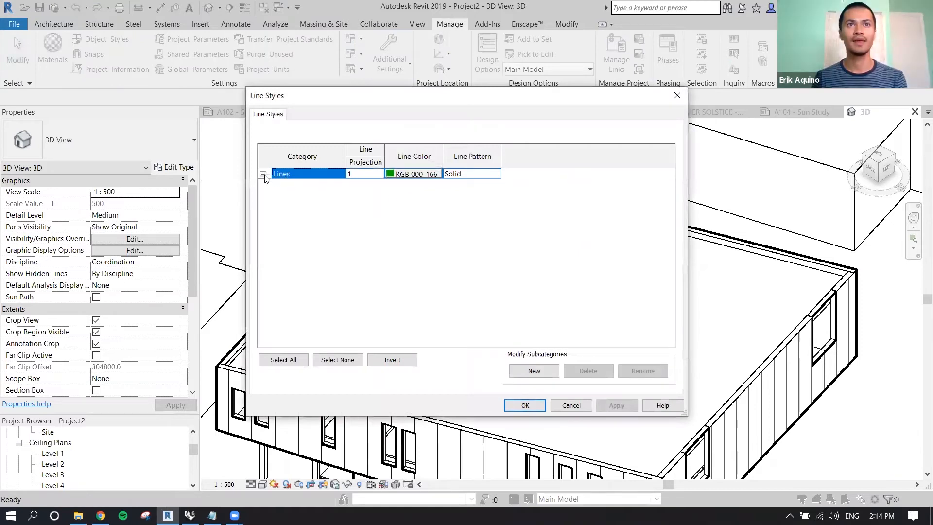
click(264, 175)
scroll(291, 194, down, 1)
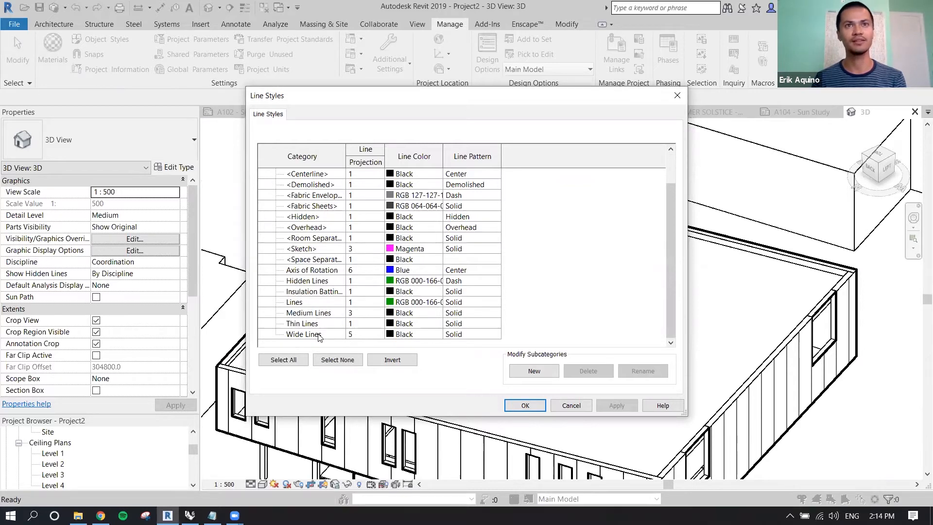
scroll(351, 337, up, 1)
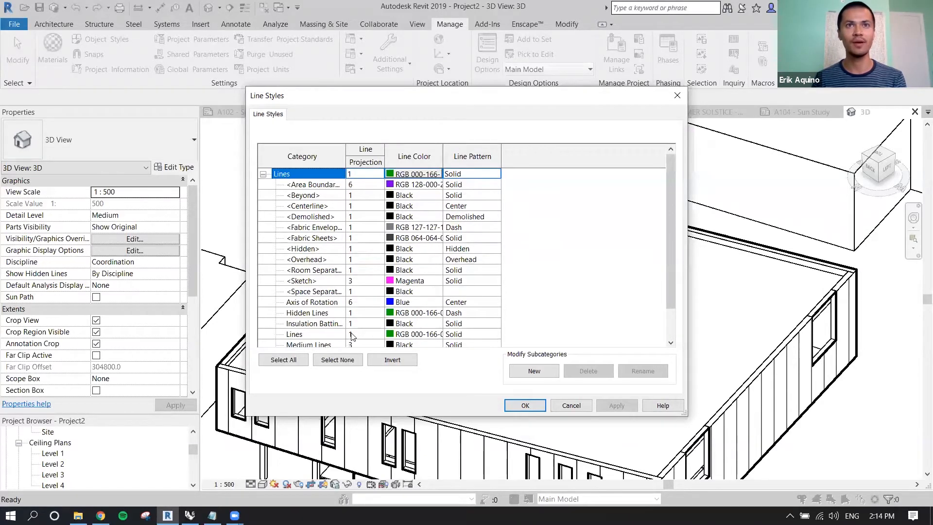
scroll(352, 337, down, 1)
click(544, 377)
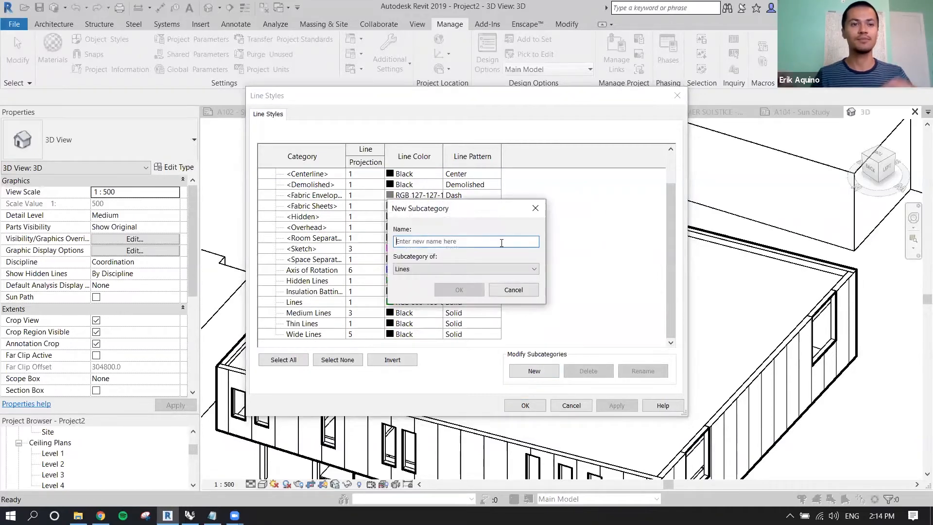
text(Outline)
click(507, 268)
click(507, 268)
click(451, 289)
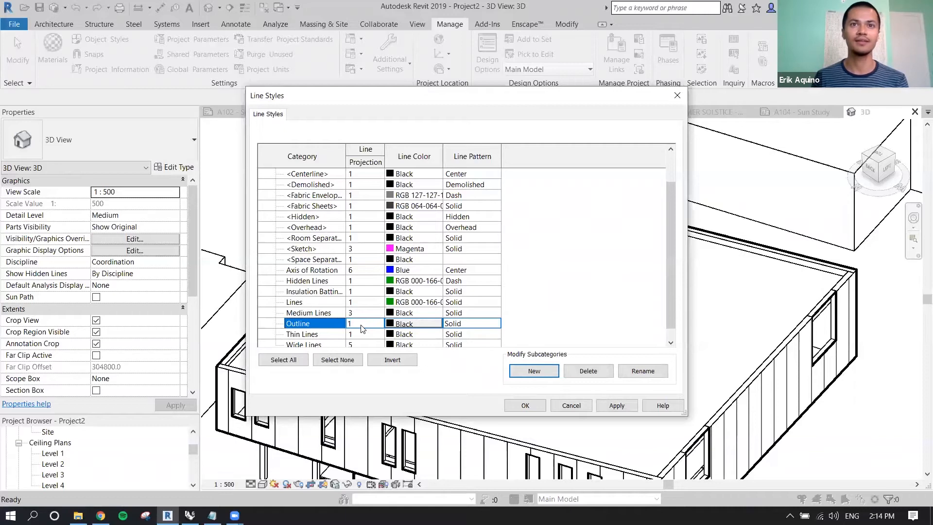
Look through the line patterns available for the Outline line style
click(467, 326)
click(494, 322)
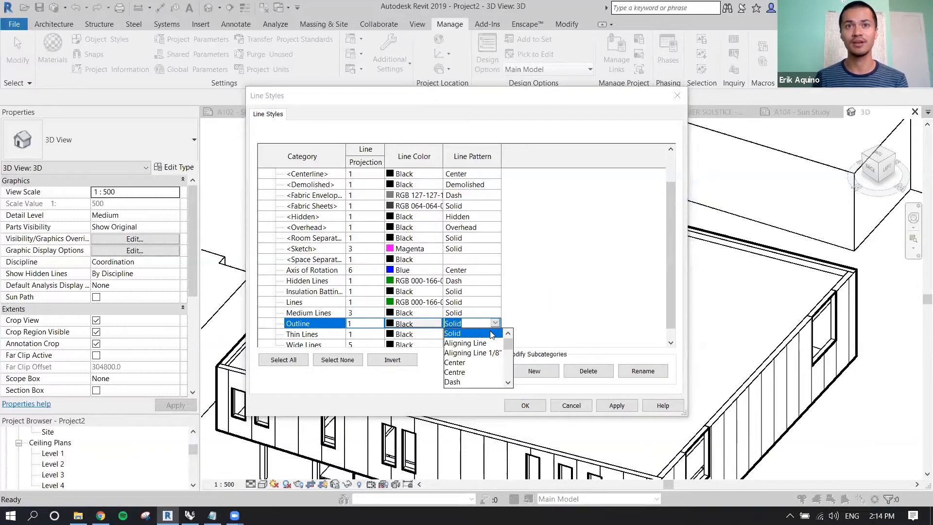
drag(508, 348, 511, 362)
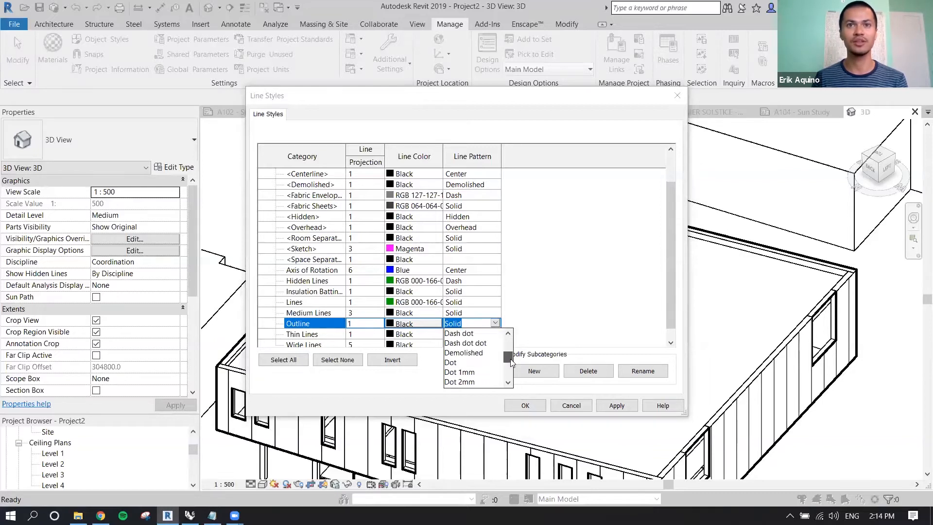
click(495, 323)
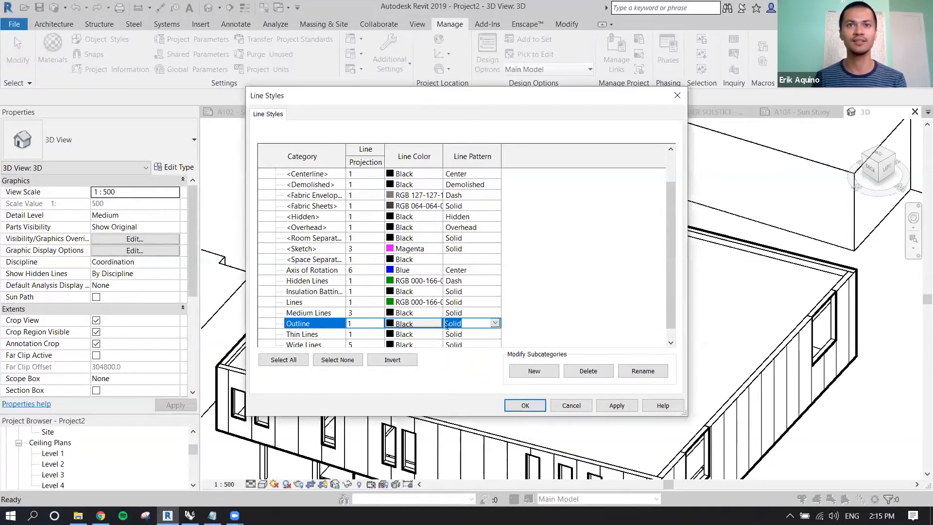
Set the line color of the Outline line style to Blue
click(425, 325)
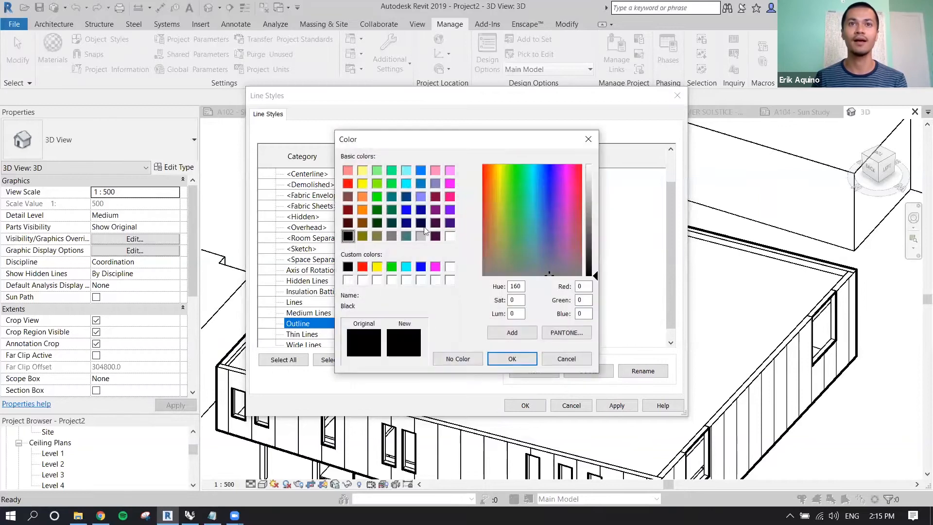
click(406, 210)
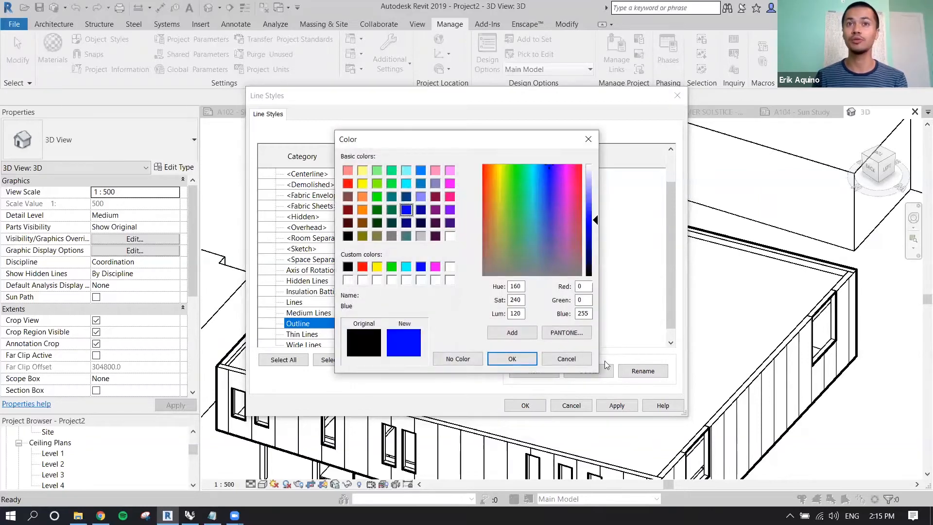
click(516, 359)
Set the Outline style's projection line weight to 8 and save the line style settings
click(362, 325)
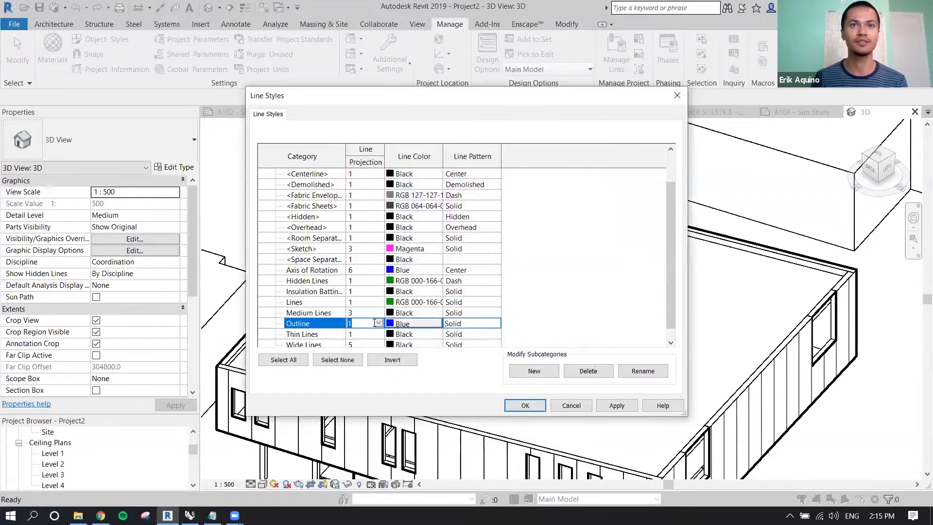
click(379, 323)
scroll(370, 355, down, 3)
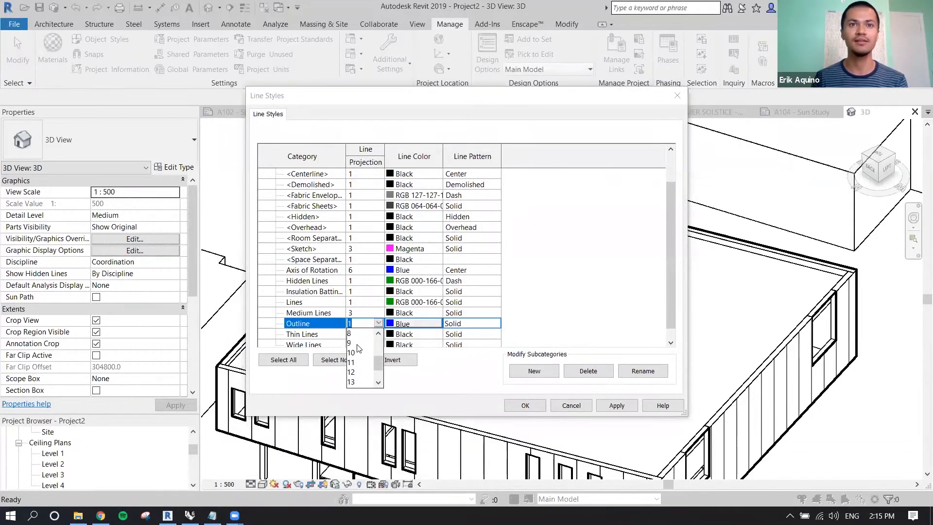
click(358, 344)
click(378, 324)
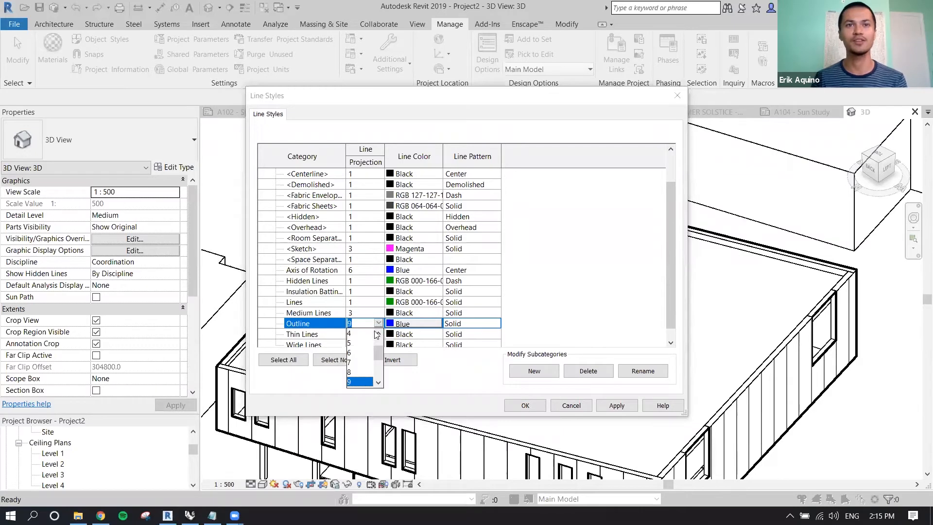
click(360, 373)
click(526, 406)
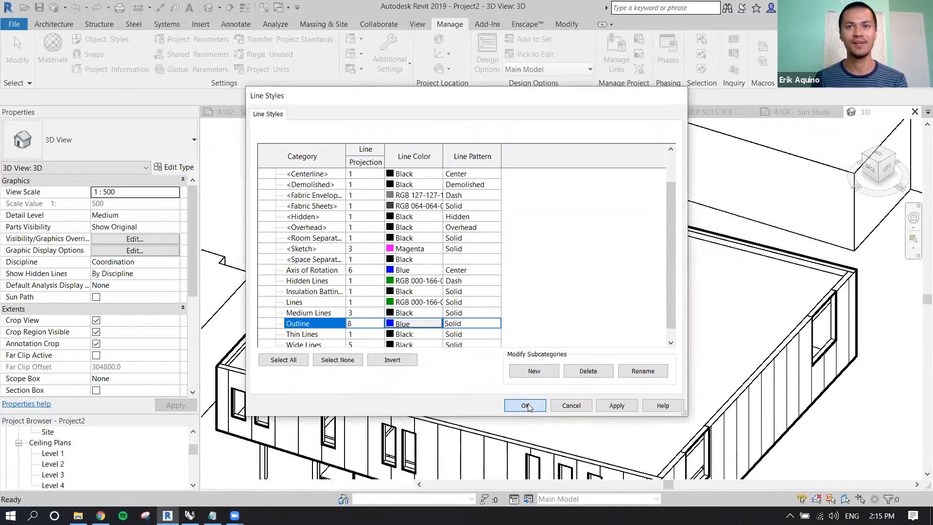
Use Linework with the Outline style on the building's two rear upper wall edges
scroll(483, 267, down, 2)
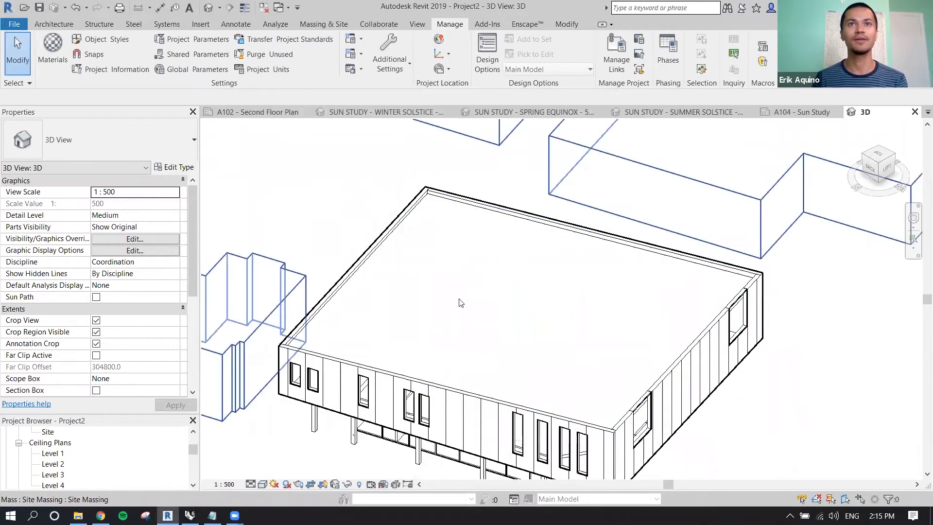
click(473, 316)
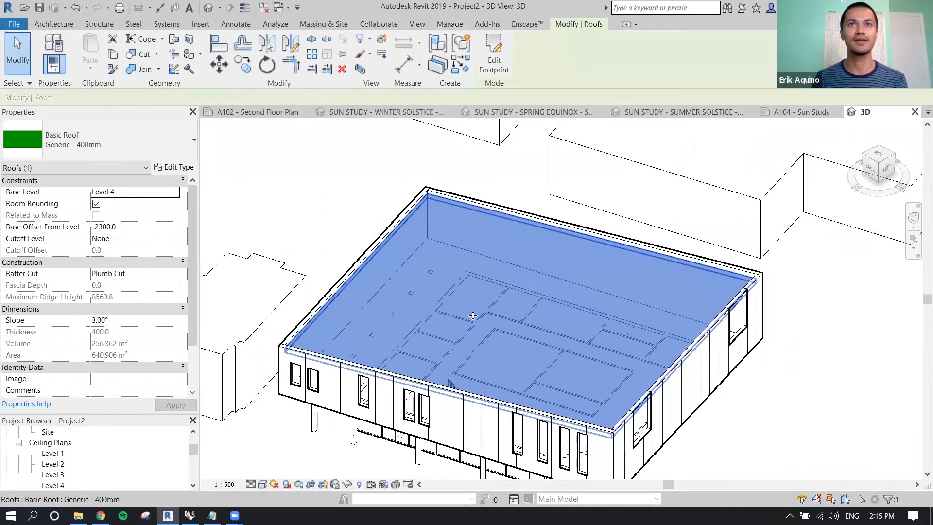
click(382, 54)
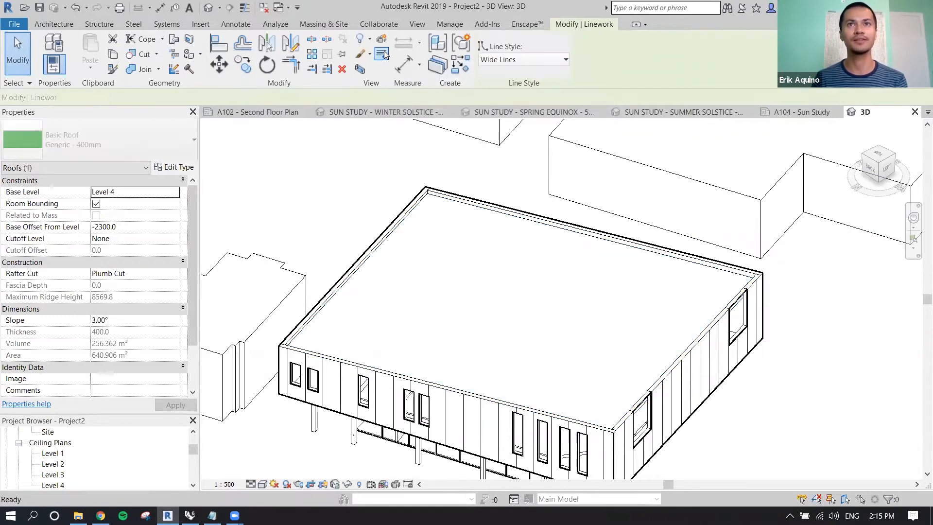
click(505, 60)
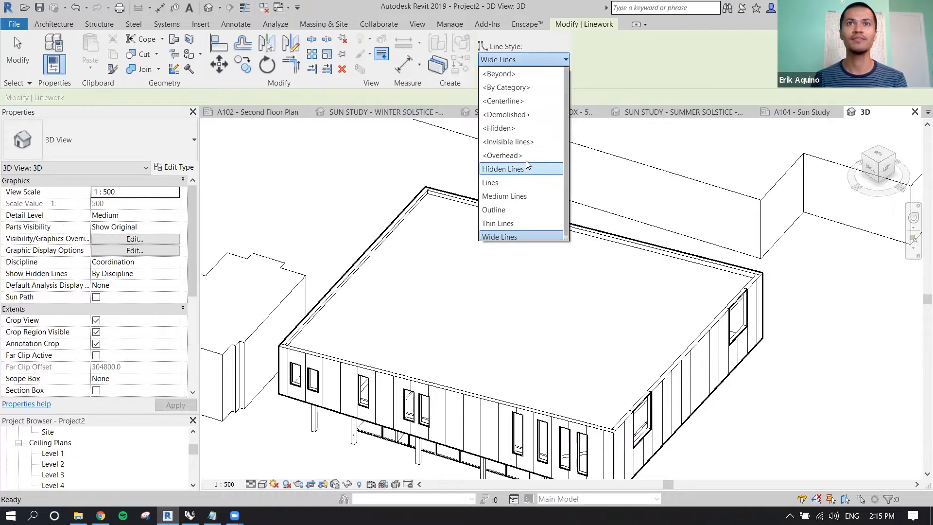
scroll(526, 161, down, 1)
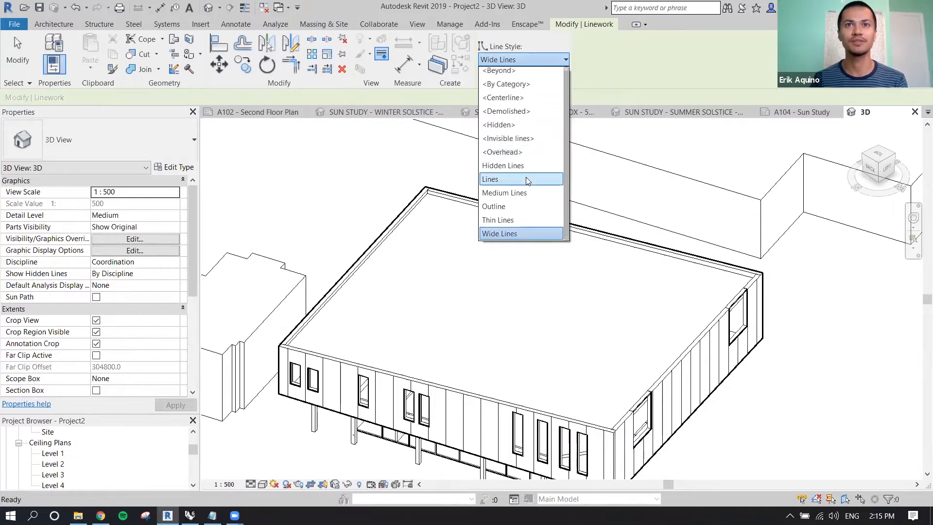
scroll(526, 174, up, 1)
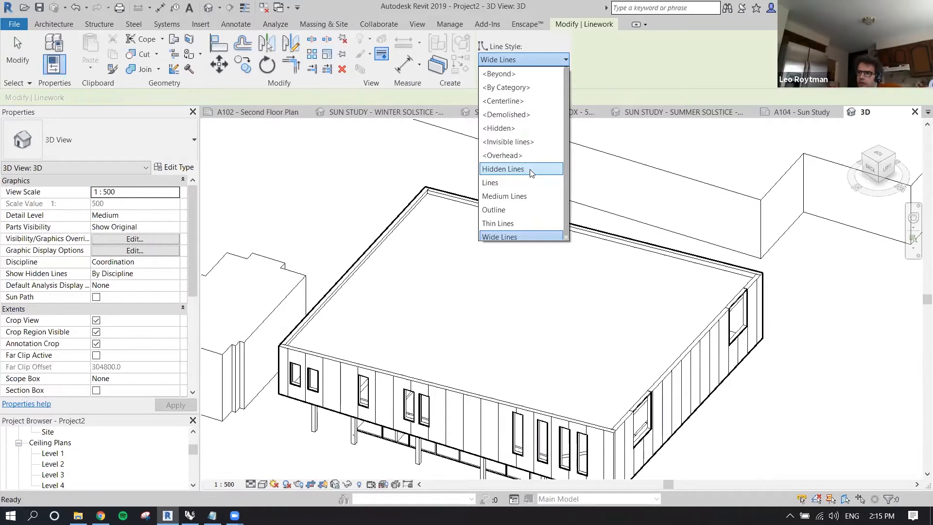
click(509, 209)
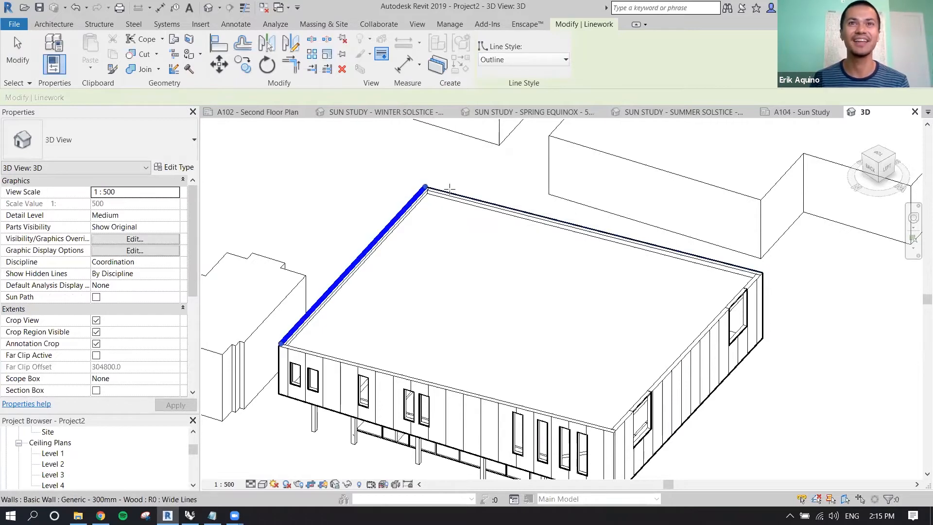
click(450, 195)
scroll(452, 195, up, 3)
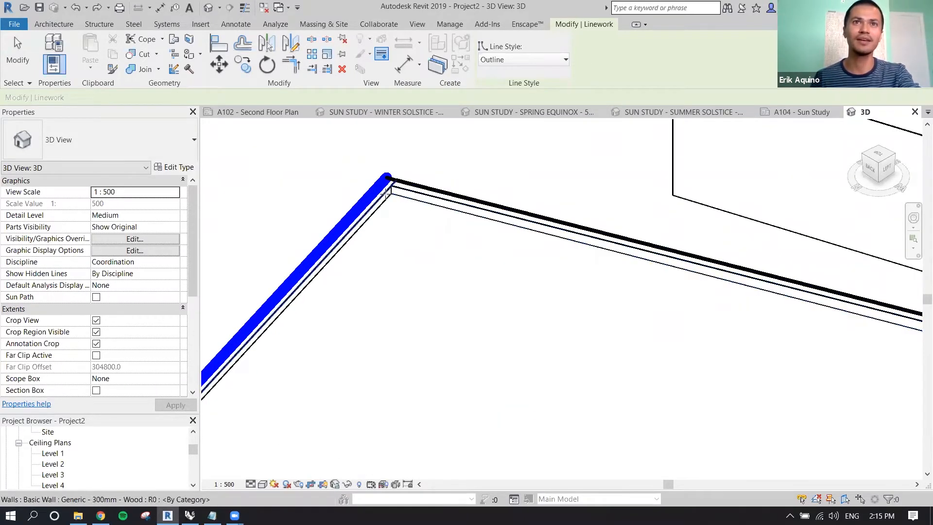
scroll(396, 187, up, 2)
click(396, 185)
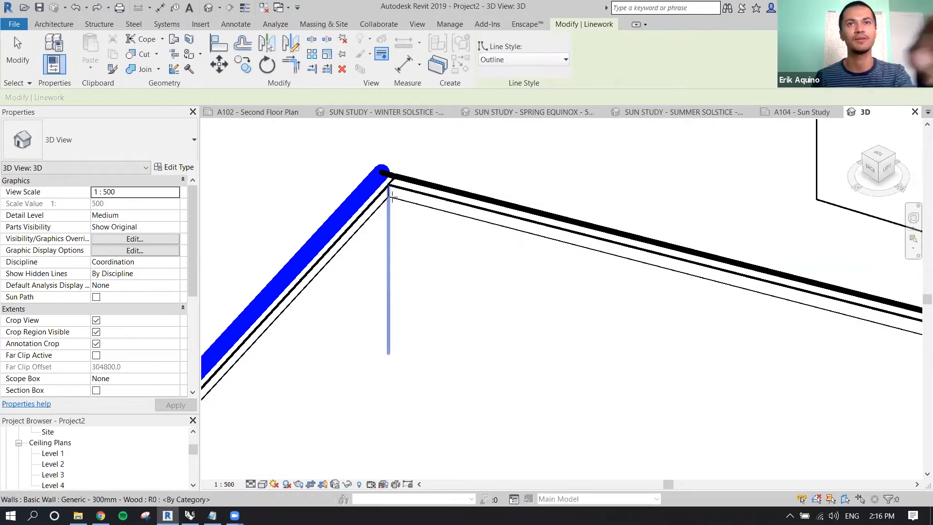
scroll(419, 171, down, 3)
scroll(419, 171, up, 3)
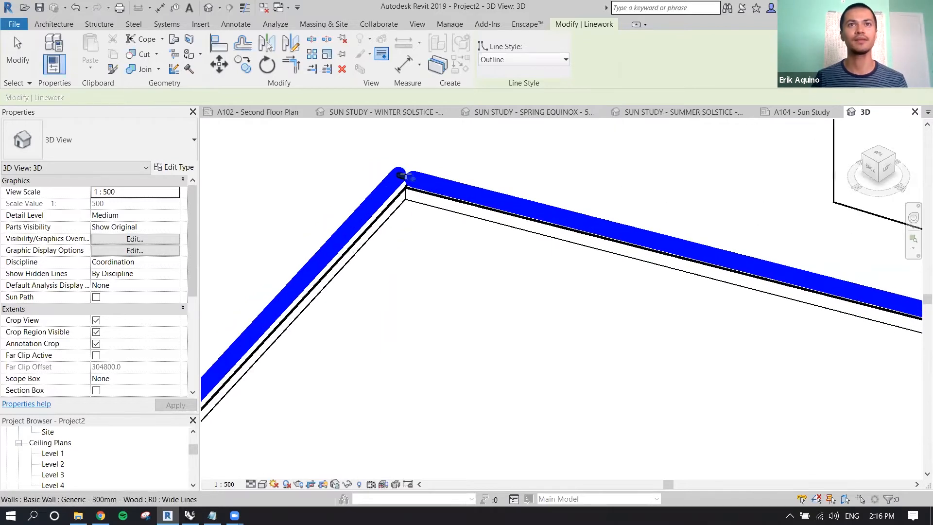
Apply the Outline style to the building's right-hand vertical corner and the lower edge of its right side wall
scroll(412, 179, down, 1)
scroll(412, 178, down, 3)
scroll(665, 265, up, 4)
click(665, 265)
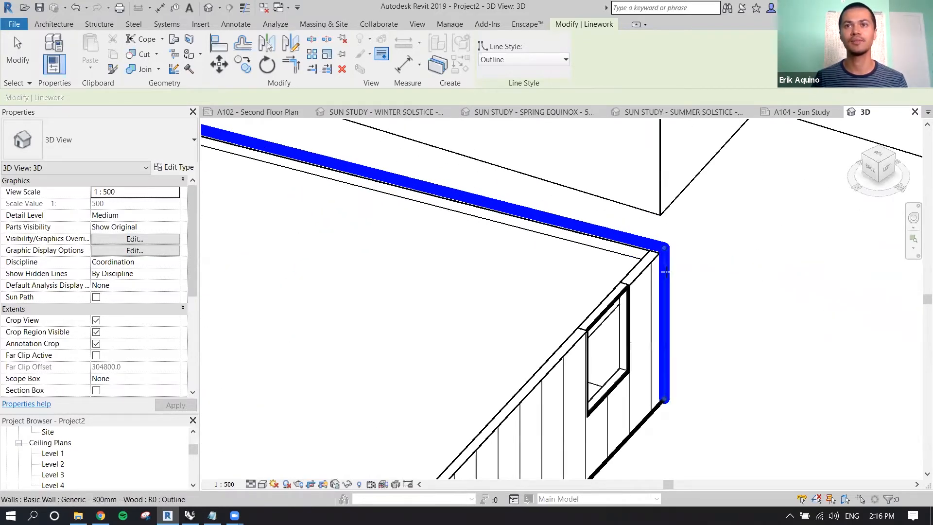
scroll(666, 265, down, 1)
click(659, 381)
Apply the Outline style to the front wall's lower edge and the left-hand vertical corner, and finish the Linework command
scroll(656, 344, down, 1)
scroll(649, 353, down, 3)
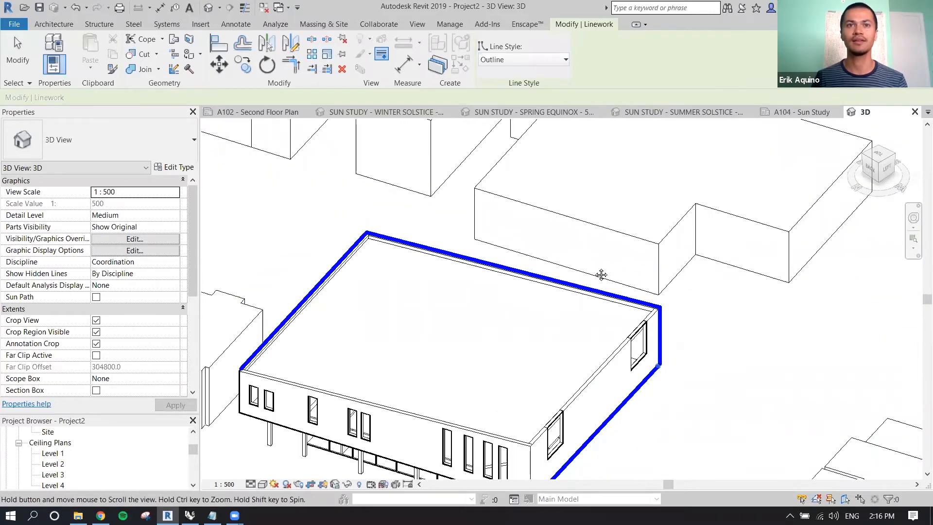
click(550, 397)
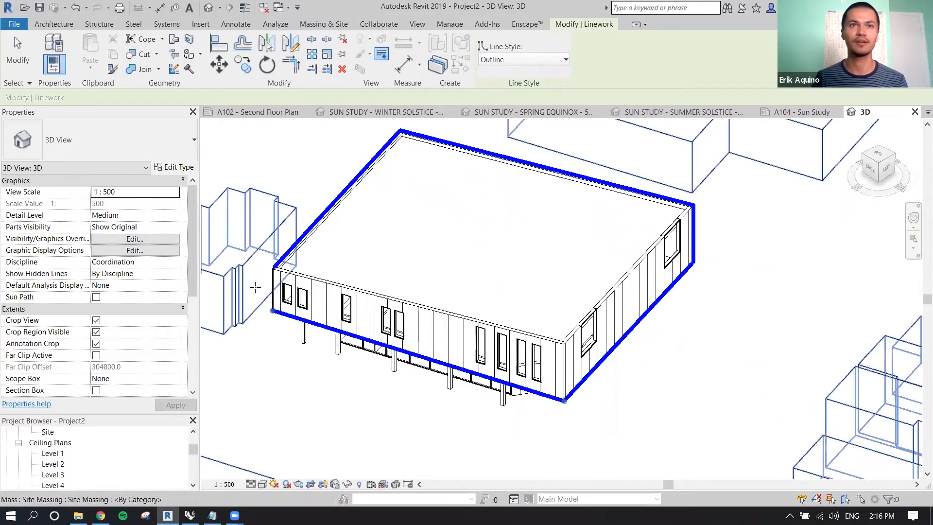
click(272, 279)
scroll(273, 267, up, 3)
scroll(273, 266, down, 2)
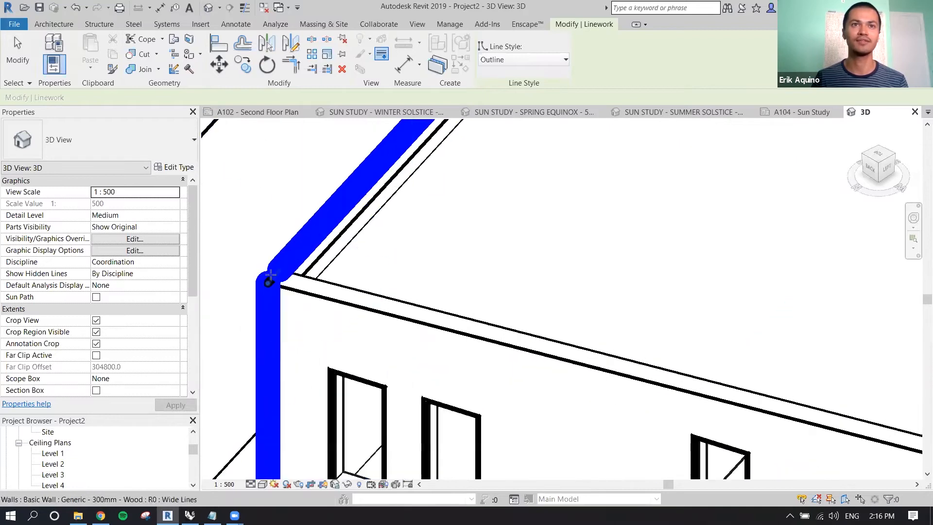
scroll(292, 253, down, 2)
scroll(292, 250, down, 2)
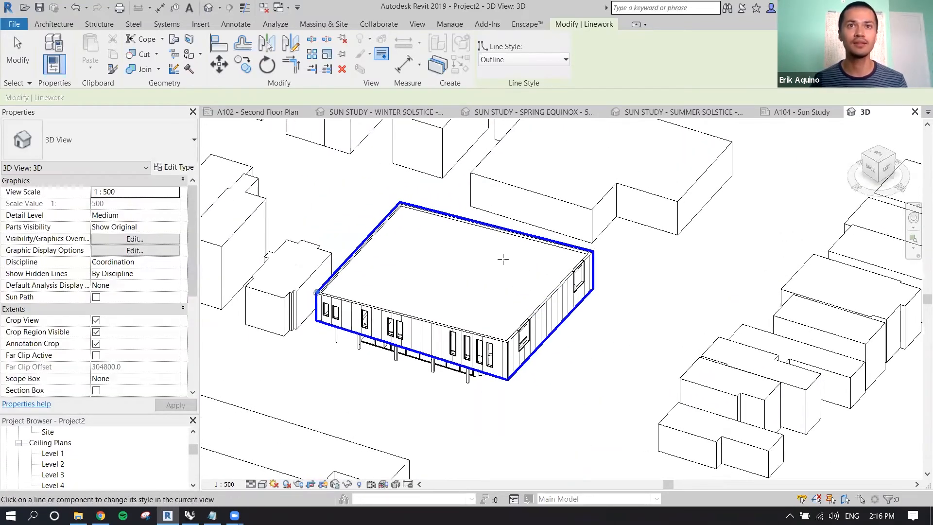
key(Escape)
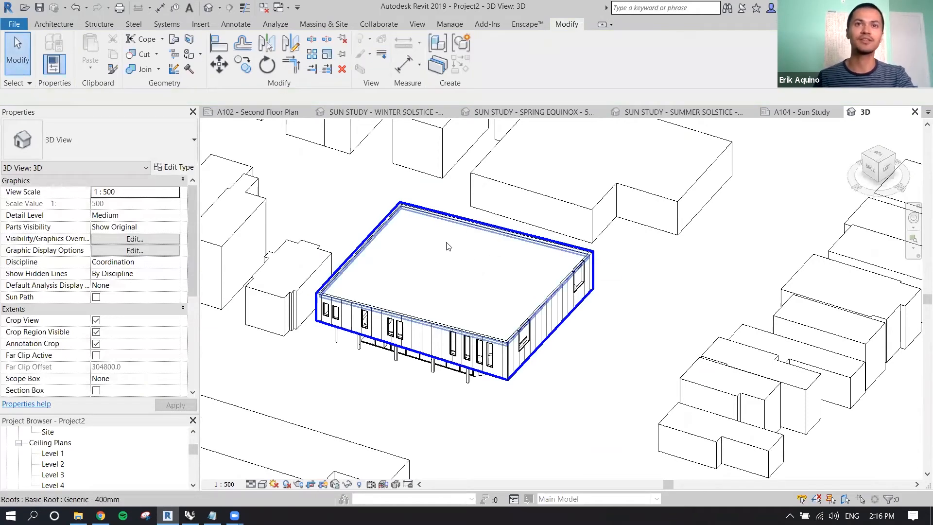
Select the roof with the four outer walls of the upper storey, and group them into a displacement set with Displace Elements
click(438, 257)
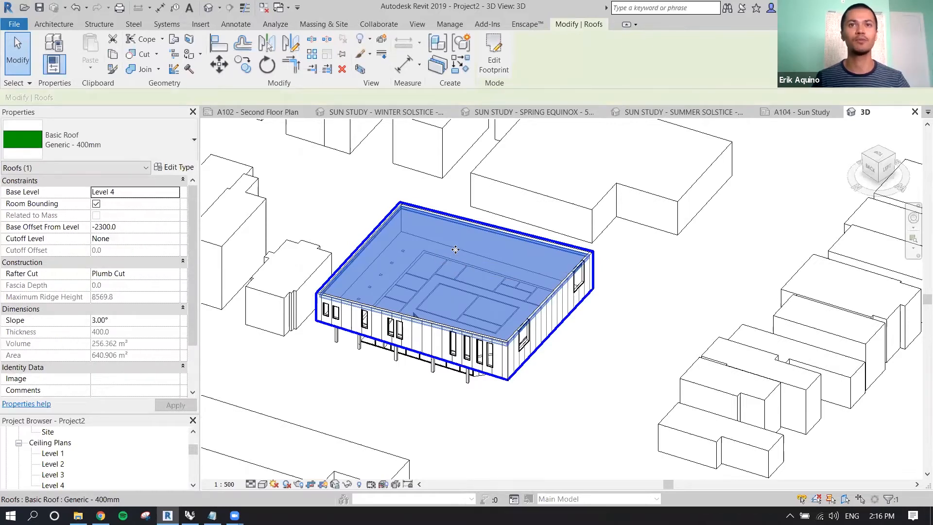
middle_drag(455, 250, 457, 263)
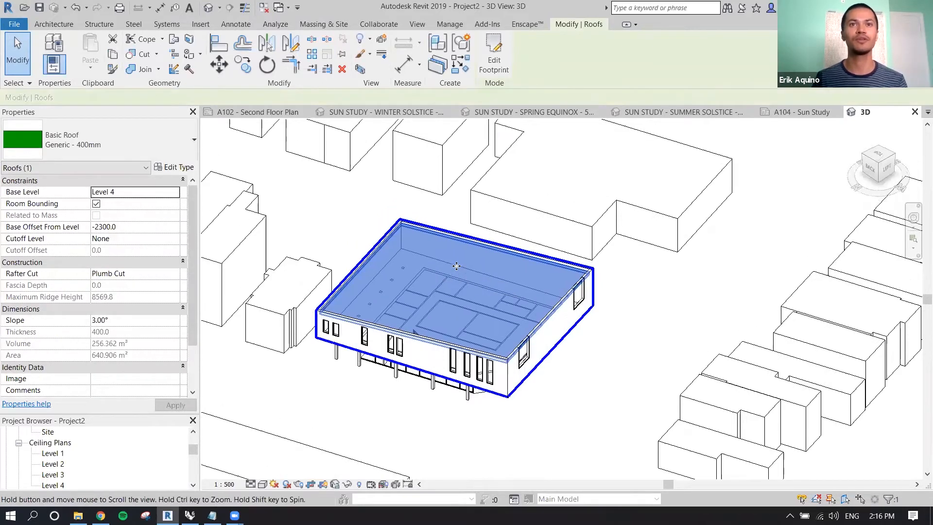
scroll(562, 322, up, 2)
ctrl+click(564, 322)
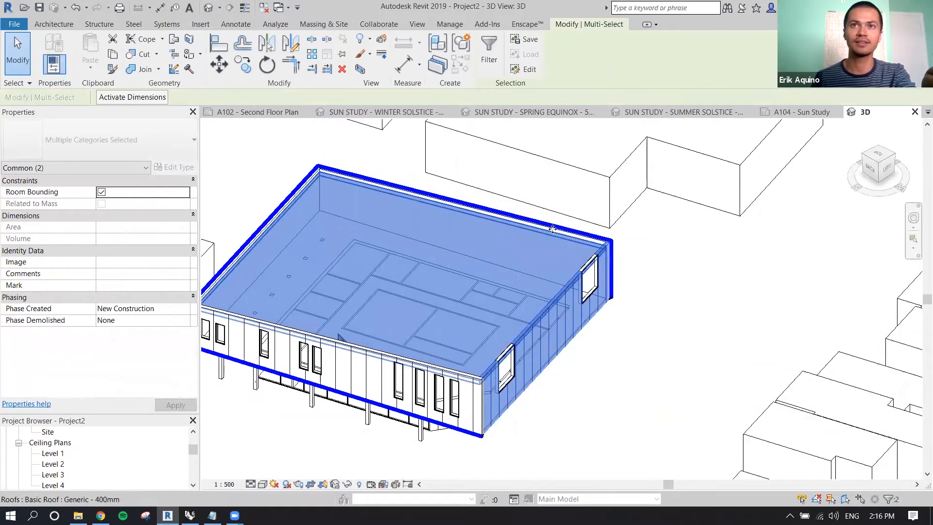
ctrl+click(537, 225)
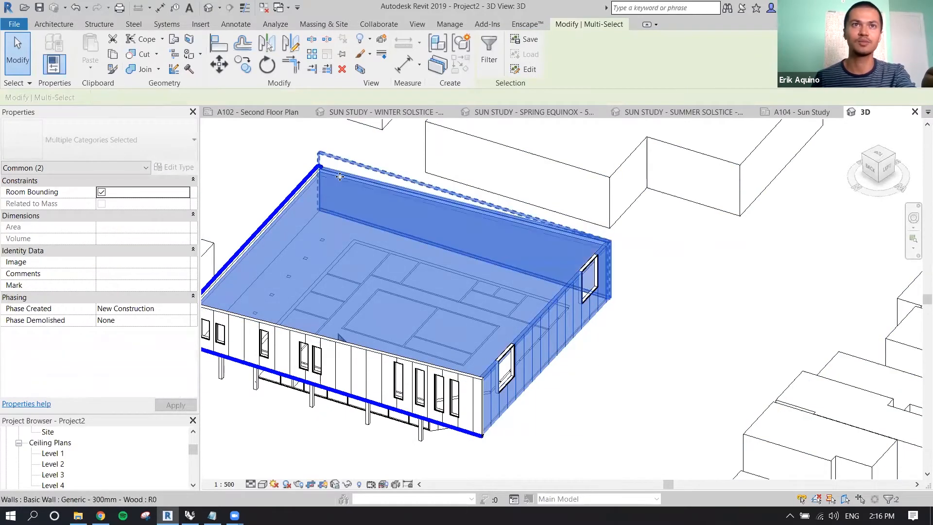
ctrl+click(307, 181)
ctrl+click(238, 338)
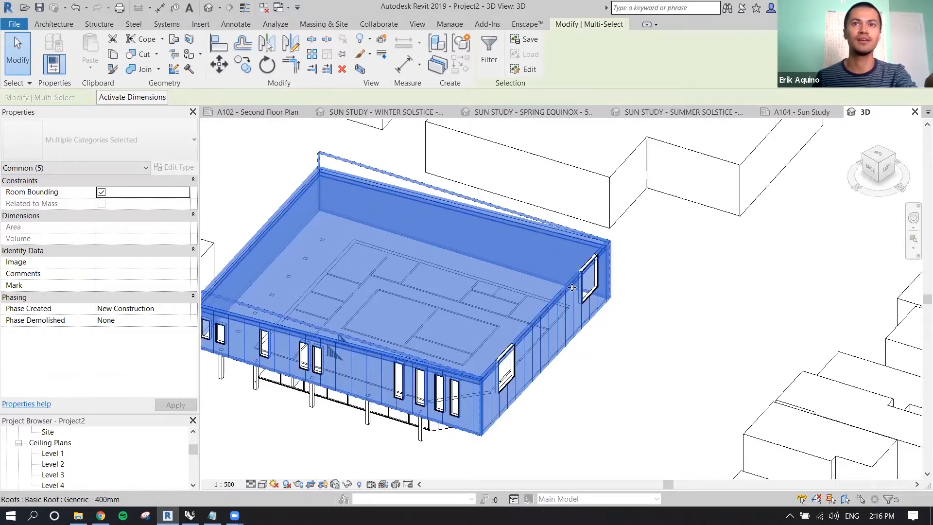
scroll(601, 297, up, 1)
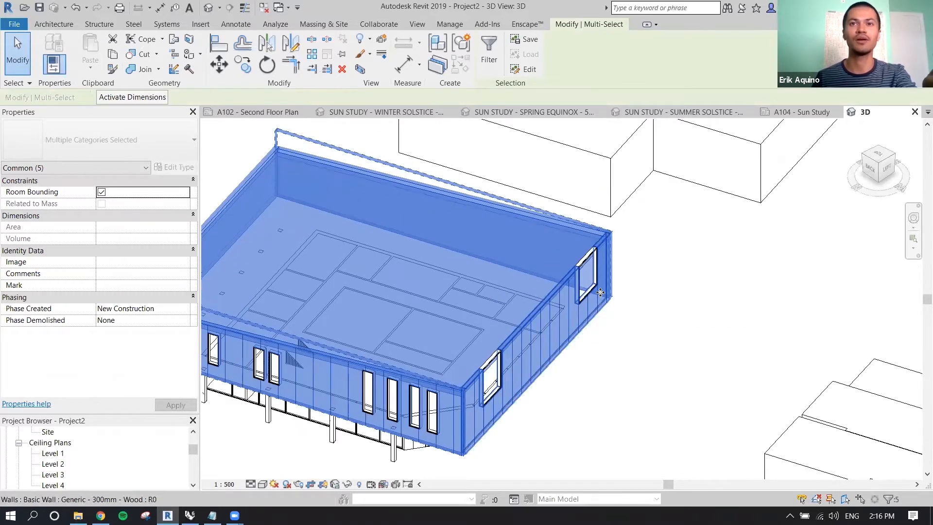
key(Tab)
key(Tab)
key(Tab)
key(Tab)
key(Tab)
key(Tab)
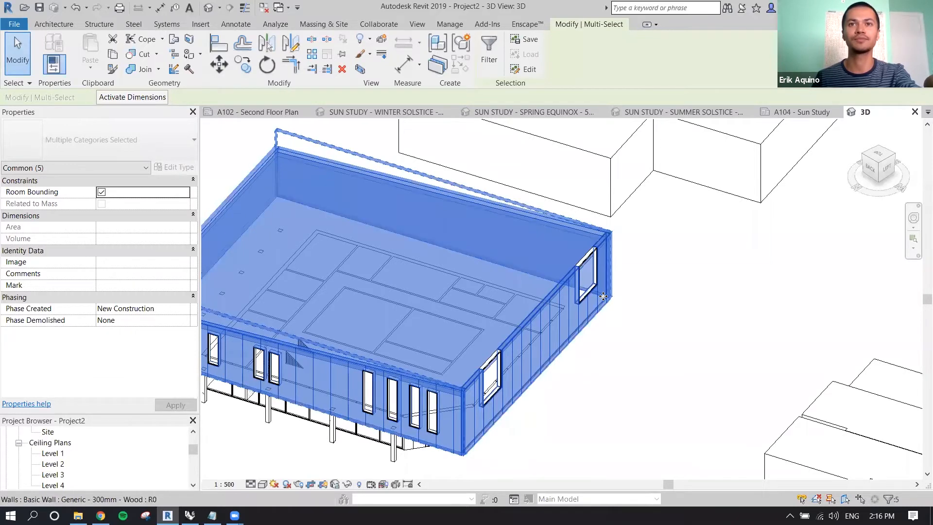
scroll(603, 296, down, 2)
middle_drag(492, 276, 521, 272)
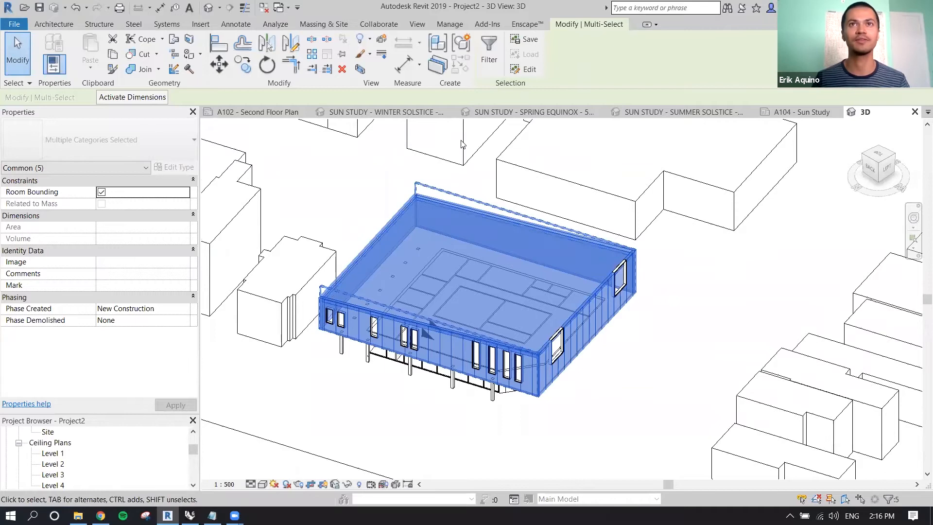
click(382, 39)
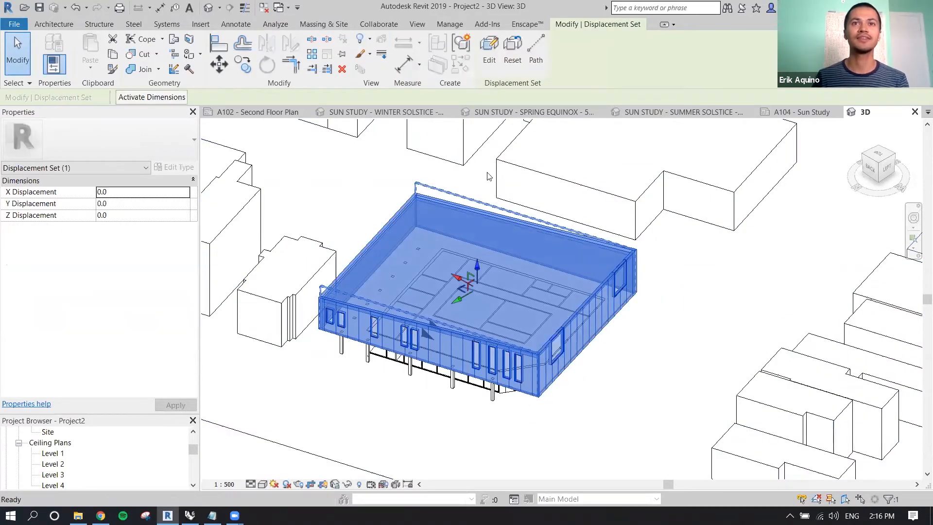
Raise the displacement set vertically above the lower storey, to a Z displacement of about 28888.7
middle_drag(486, 241, 470, 304)
scroll(470, 304, down, 1)
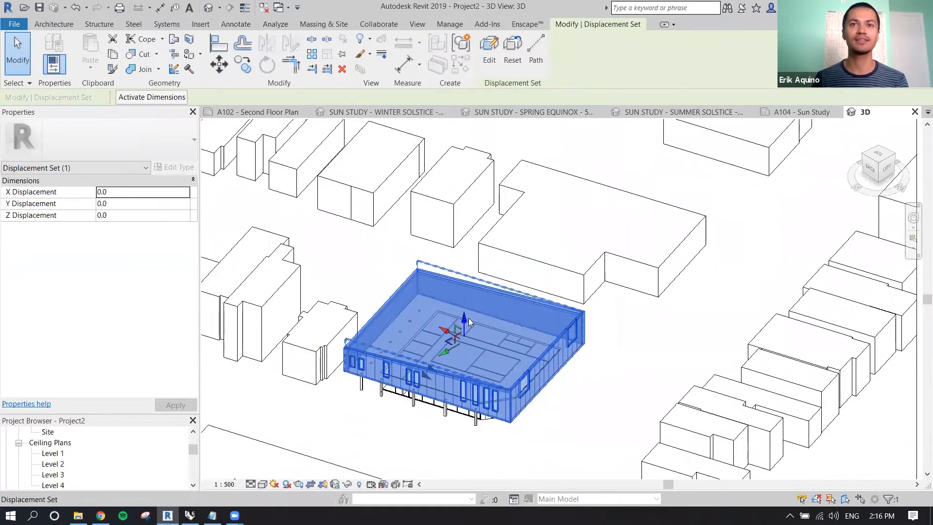
drag(466, 321, 488, 153)
middle_drag(523, 194, 520, 240)
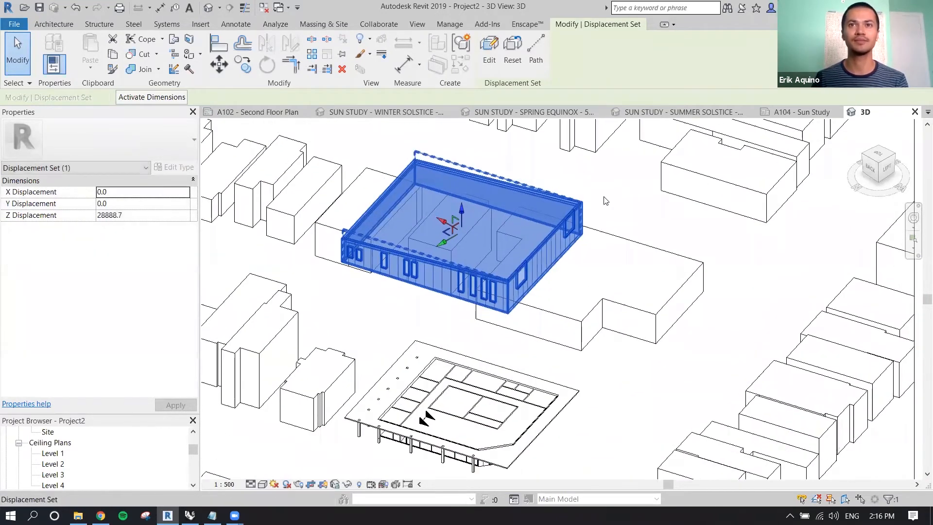
Reselect the displaced upper storey and shift it to displacements of about 5887.9 in X, 2422.3 in Y and 29466.3 in Z
click(607, 199)
click(529, 214)
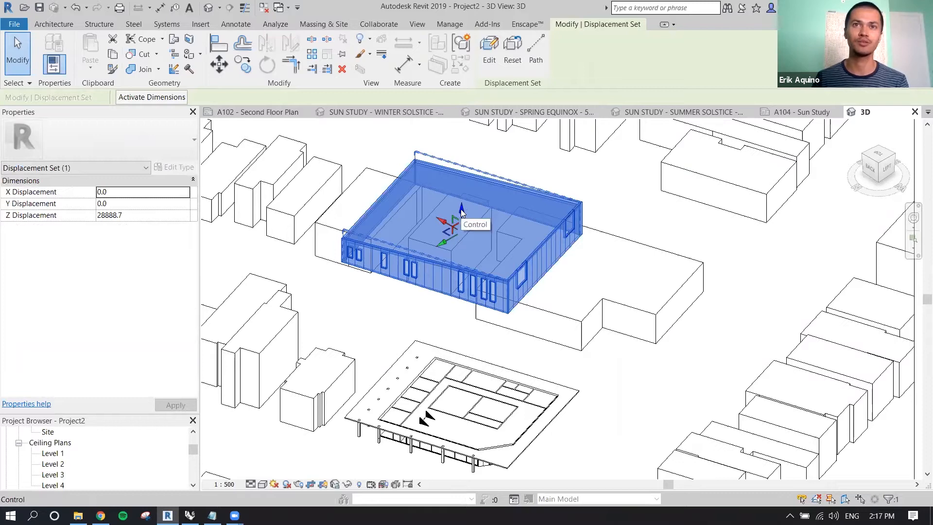
drag(462, 212, 408, 230)
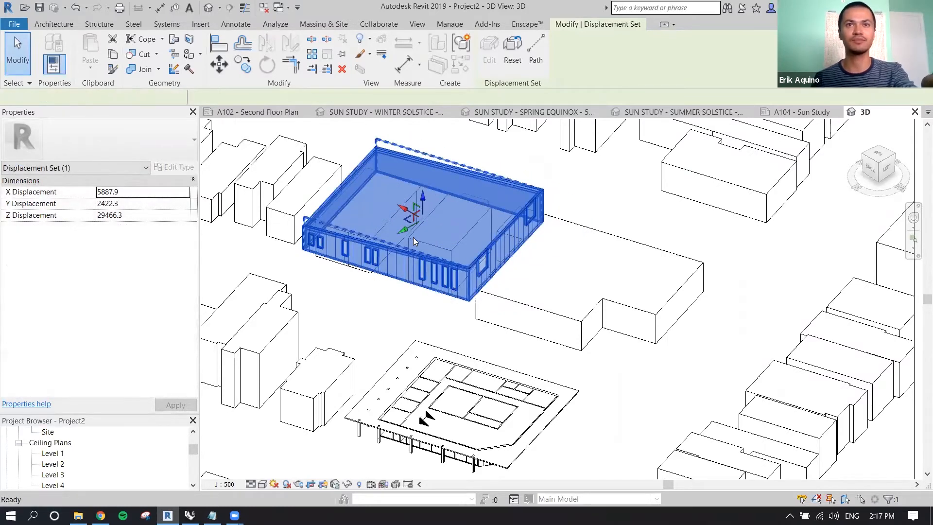
Make the Level 2 floor slab a displacement set of its own and move it upward, clear of the lower storey
key(Escape)
middle_drag(484, 325, 489, 277)
click(549, 376)
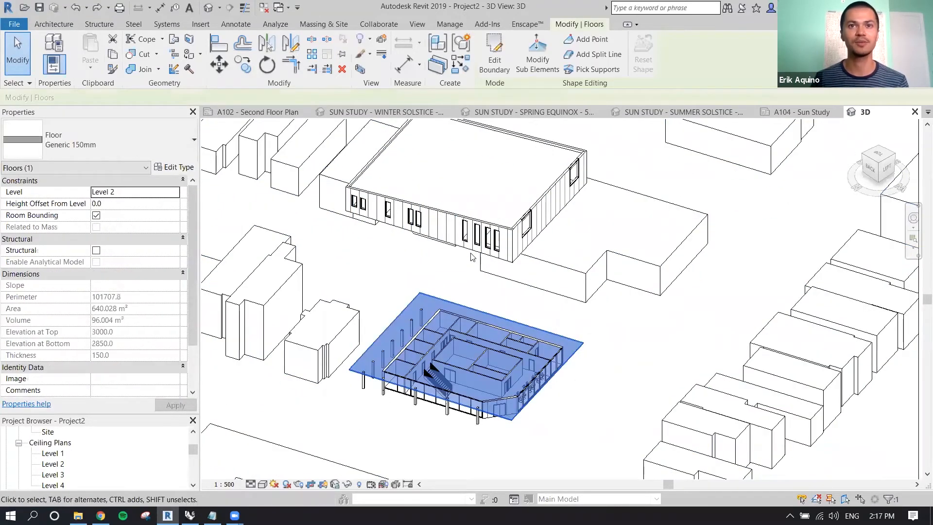
click(382, 41)
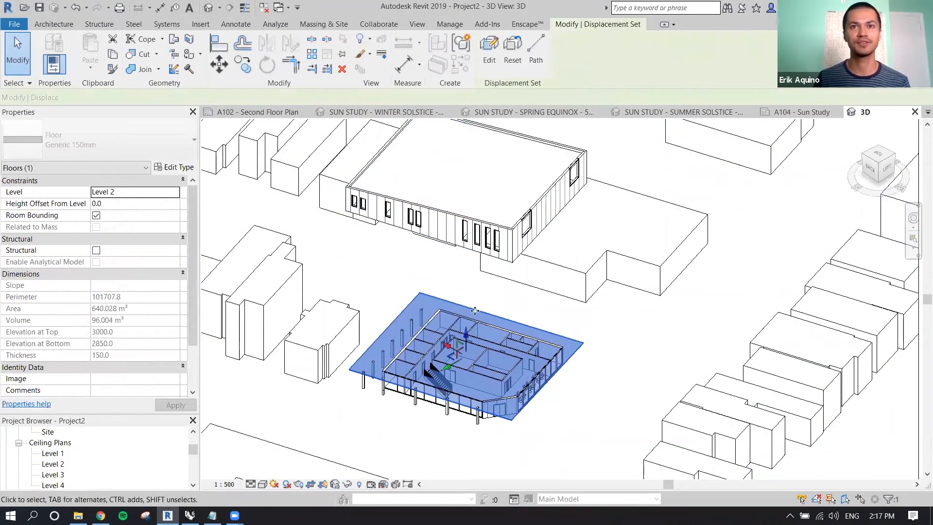
drag(481, 249, 500, 173)
click(634, 174)
Select the surrounding Site Massing, unpin it, and clear the selection
middle_drag(616, 250, 634, 329)
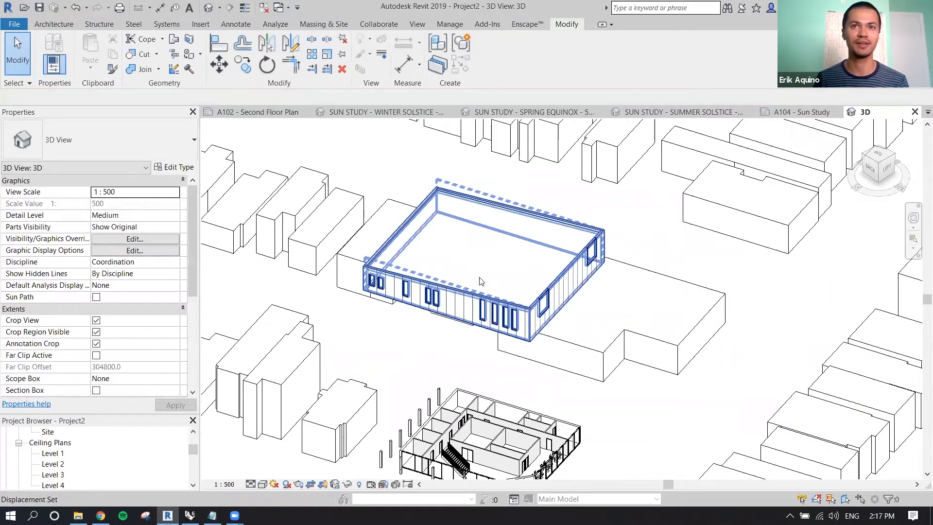
scroll(537, 289, down, 1)
middle_drag(572, 355, 569, 325)
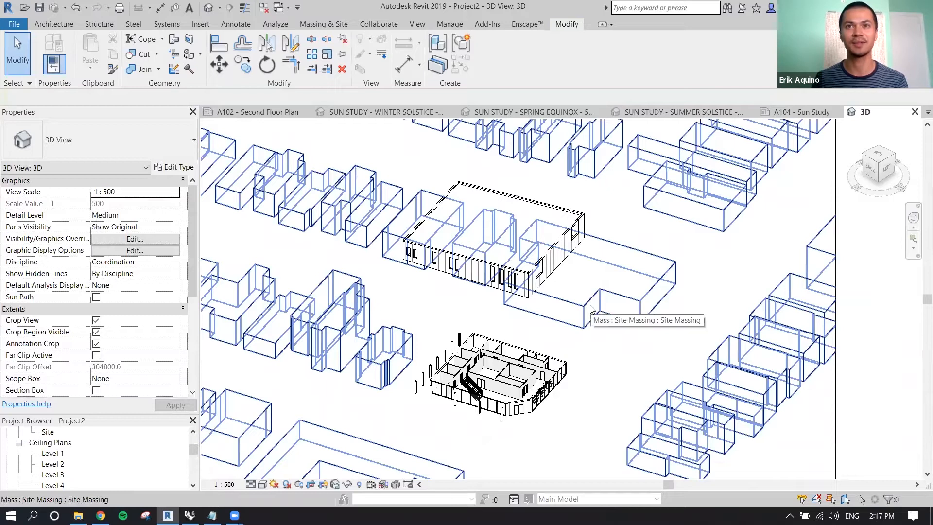
click(588, 307)
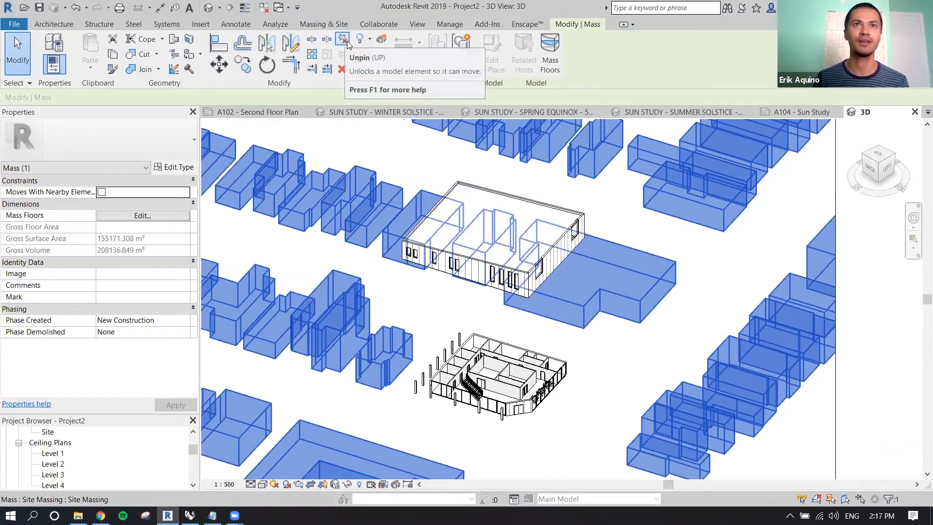
click(344, 40)
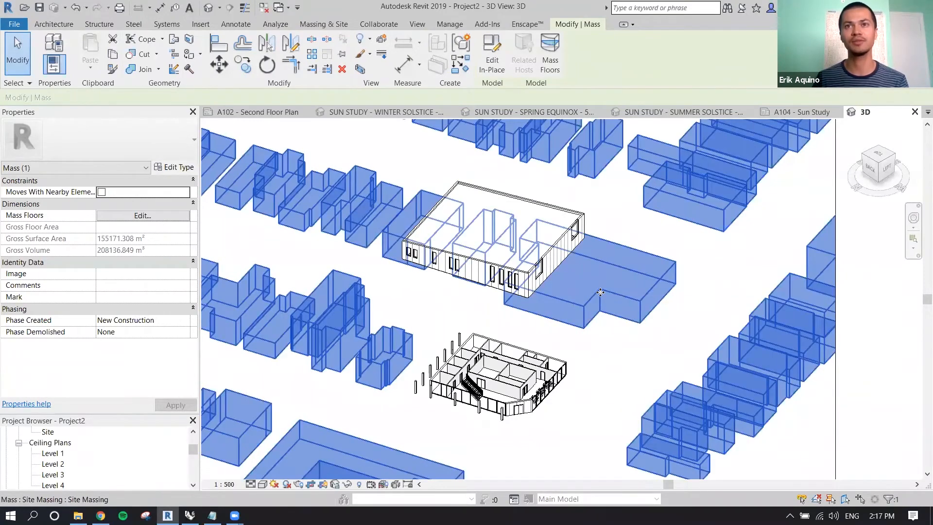
click(611, 337)
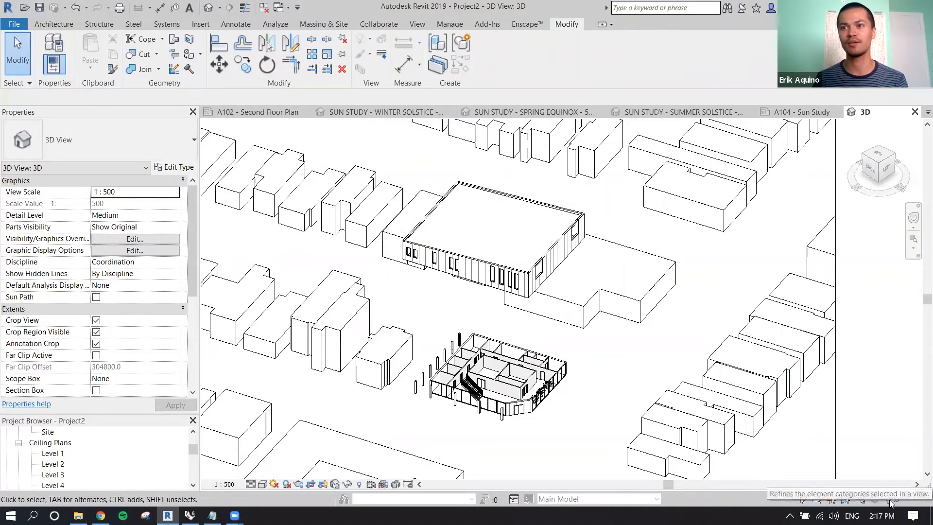
Toggle the selection of pinned elements, and test selecting the site massing and the area around both storeys
click(830, 500)
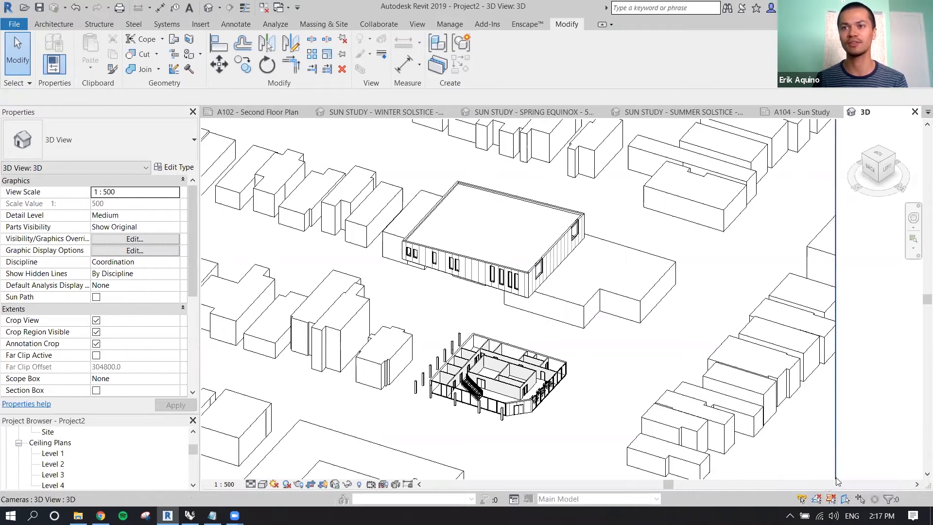
click(664, 298)
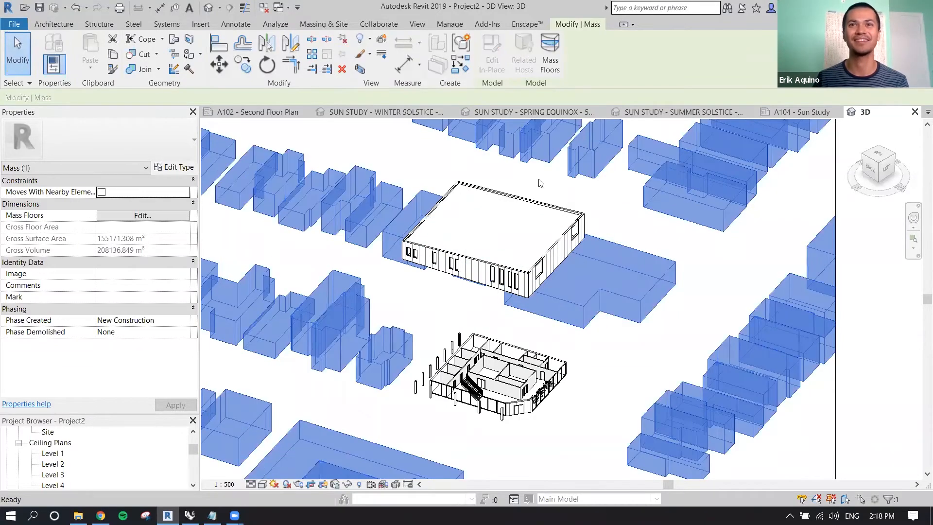
click(702, 257)
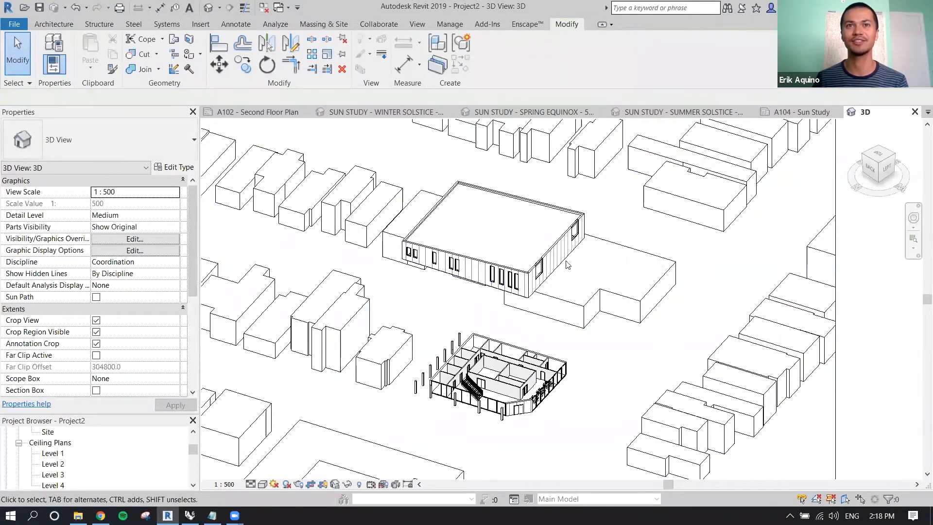
drag(362, 156, 639, 472)
click(651, 317)
Examine the displaced upper storey and the exposed interior of the lower storey
middle_drag(607, 310, 611, 271)
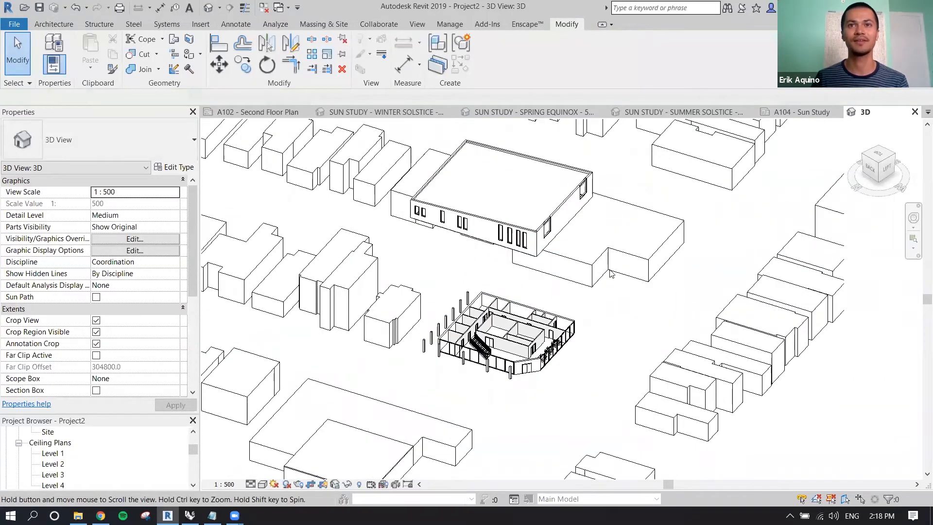
click(520, 190)
scroll(514, 202, up, 2)
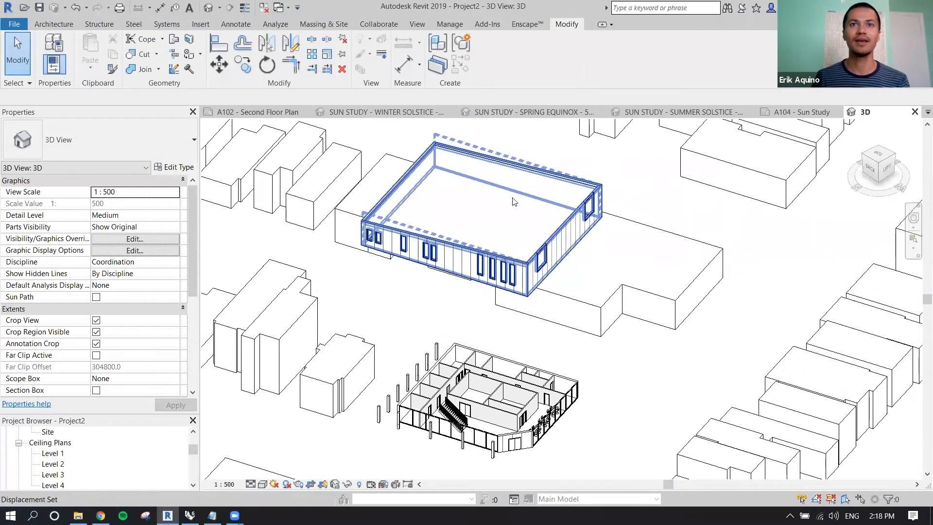
click(618, 181)
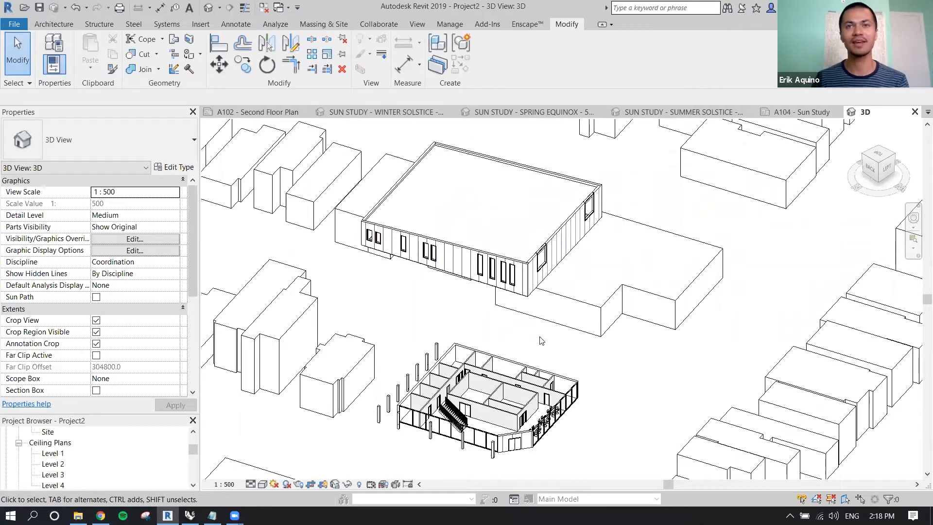
middle_drag(384, 353, 373, 304)
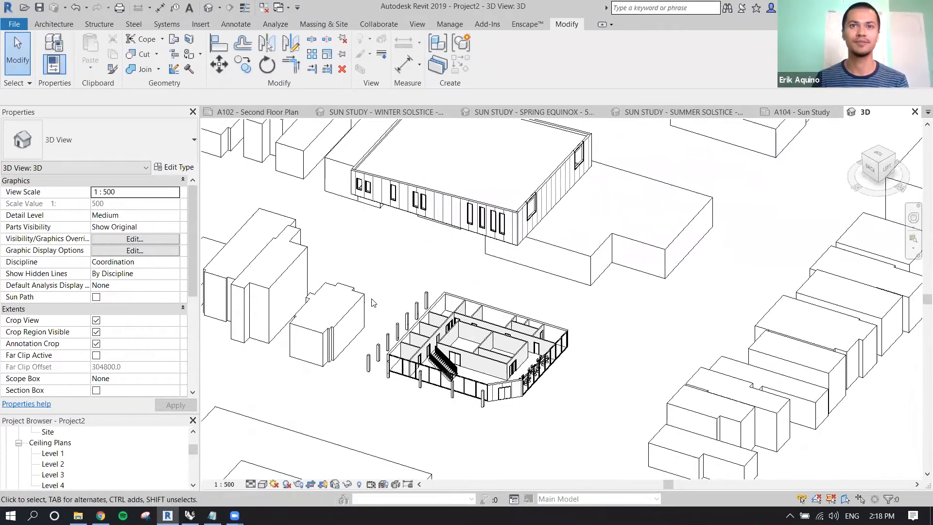
scroll(452, 422, up, 1)
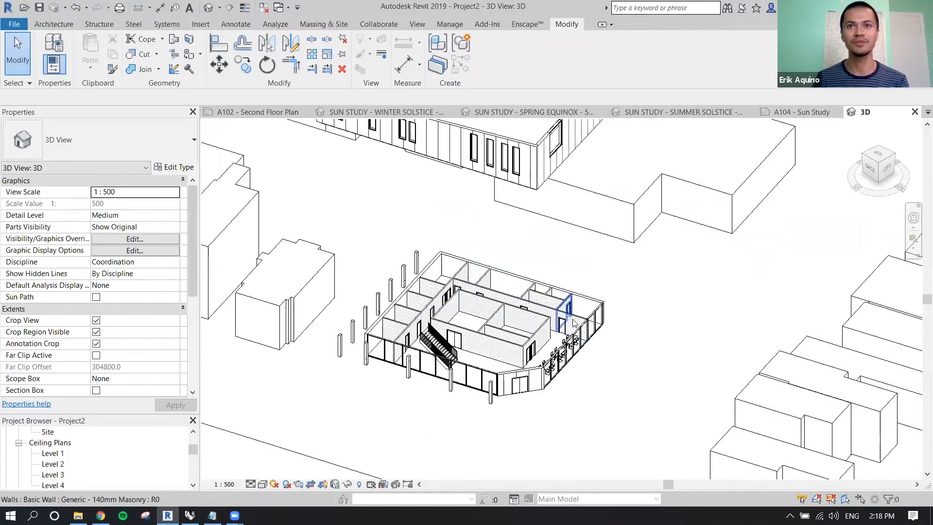
scroll(486, 350, down, 2)
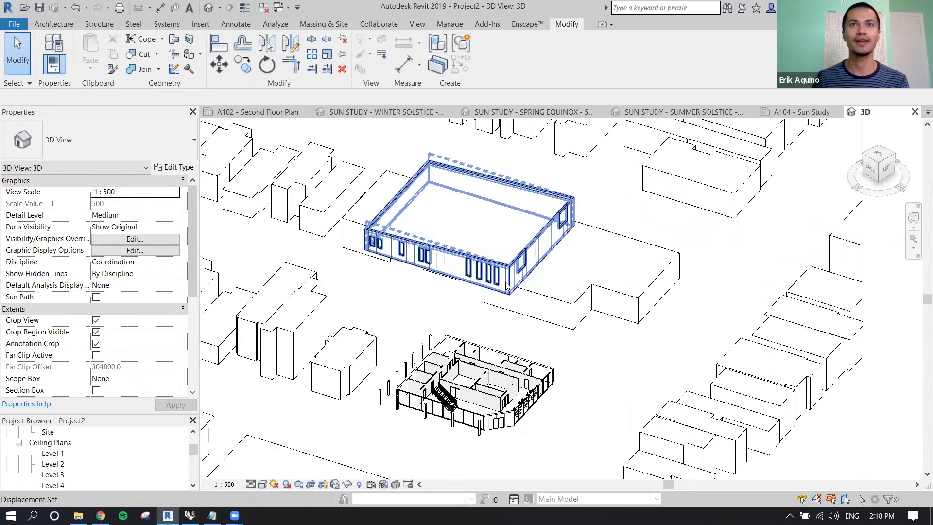
Add displacement path lines to the upper storey's displacement set at its four corners, and finish the Path command
click(442, 206)
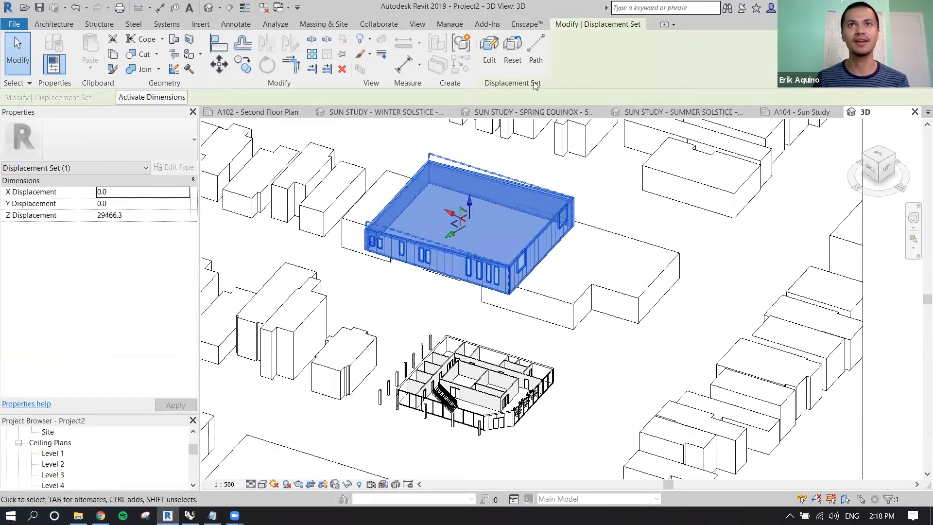
click(536, 51)
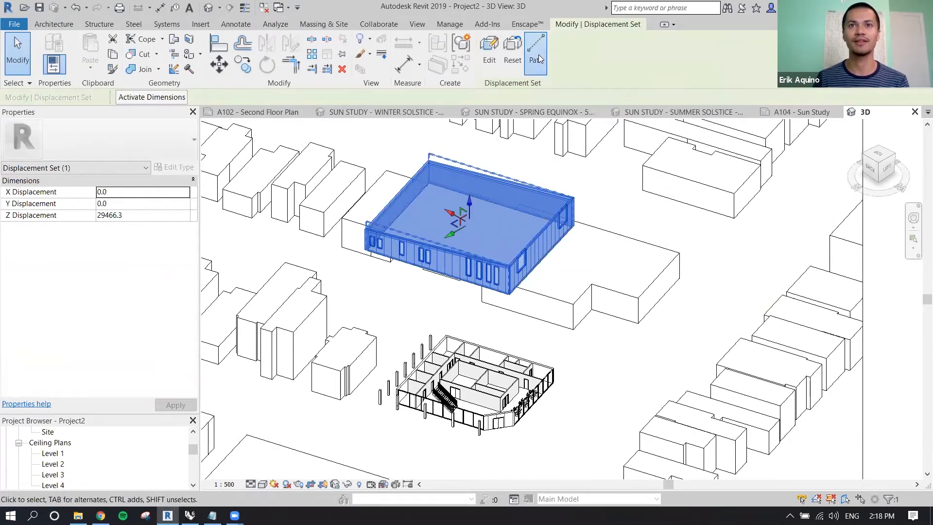
click(511, 297)
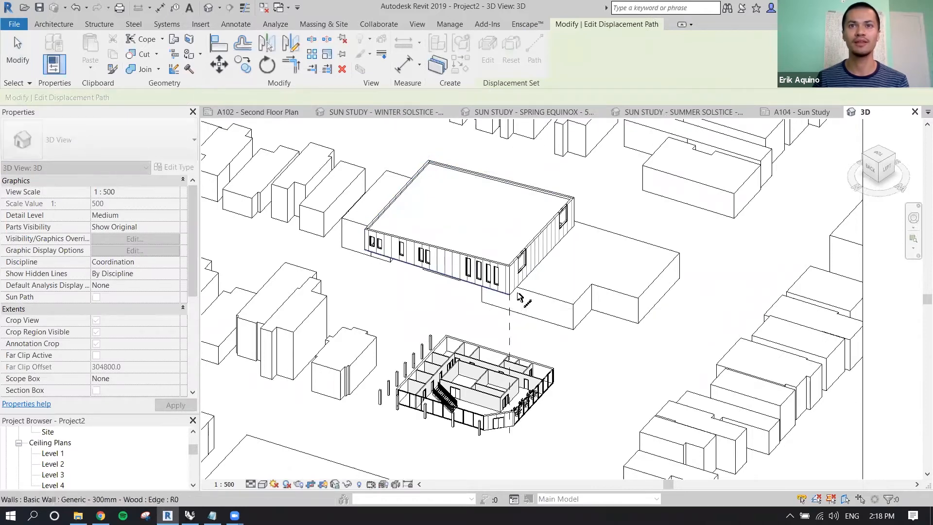
click(577, 217)
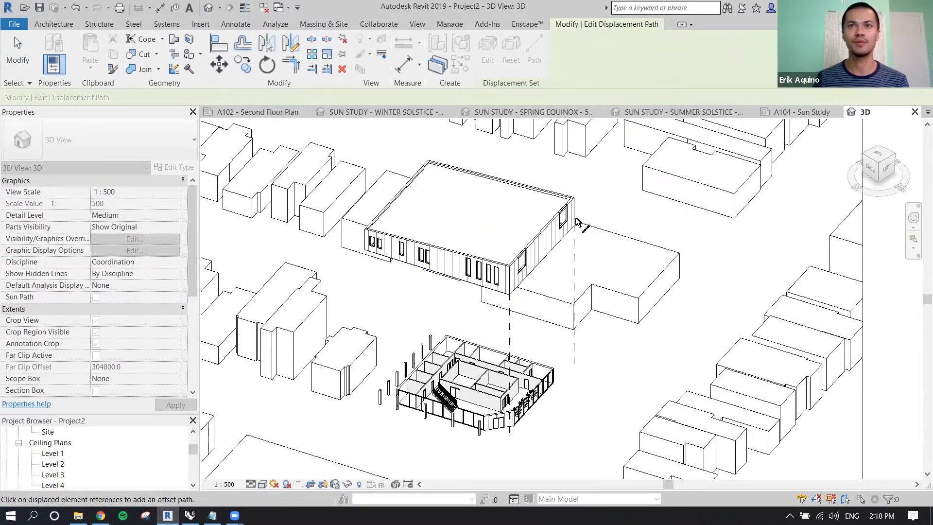
click(364, 247)
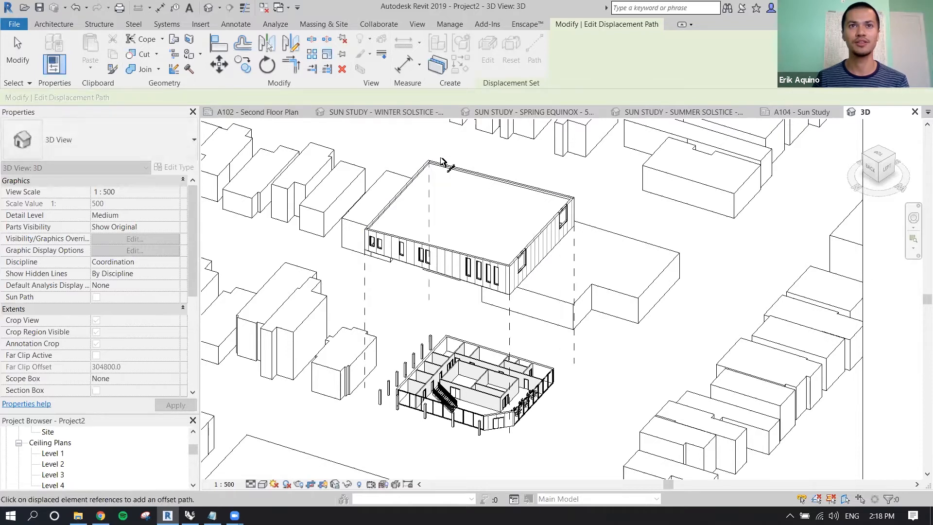
click(429, 163)
scroll(536, 290, down, 1)
middle_drag(542, 326, 541, 301)
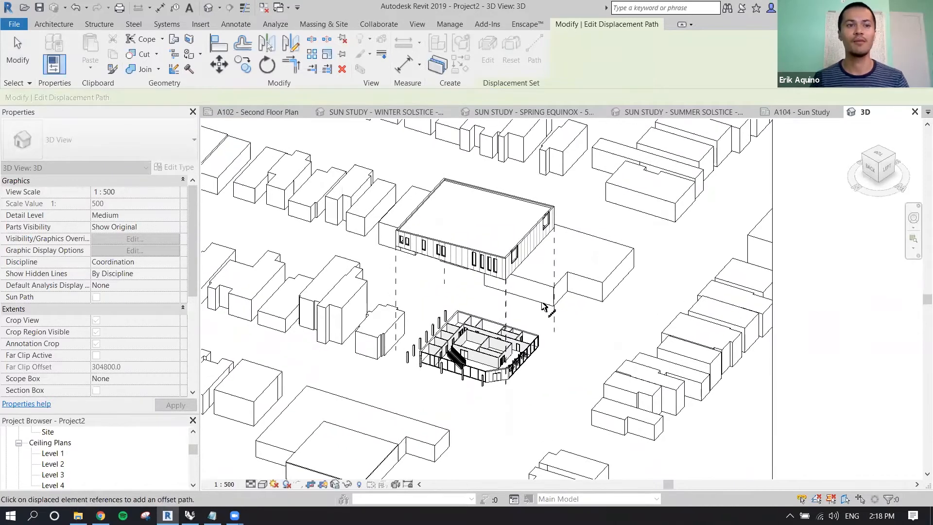
key(Escape)
scroll(495, 253, up, 1)
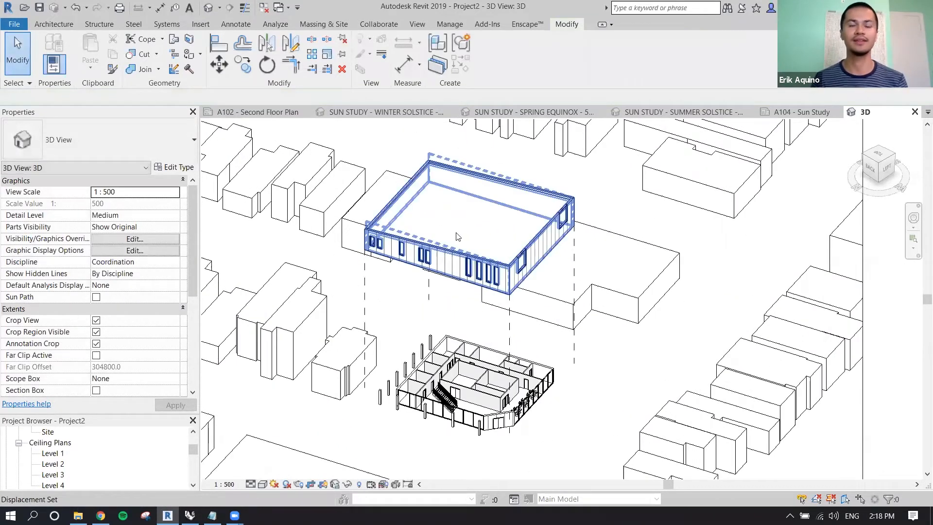
click(456, 233)
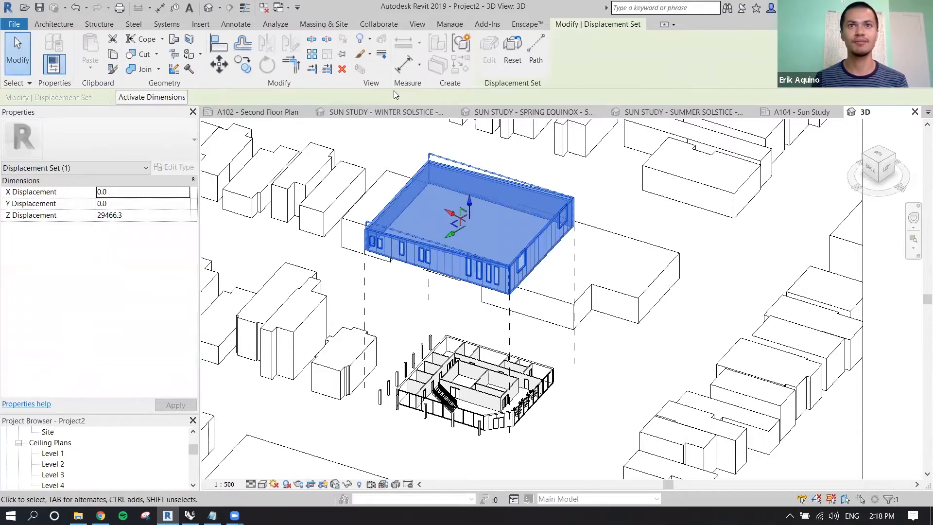
key(Escape)
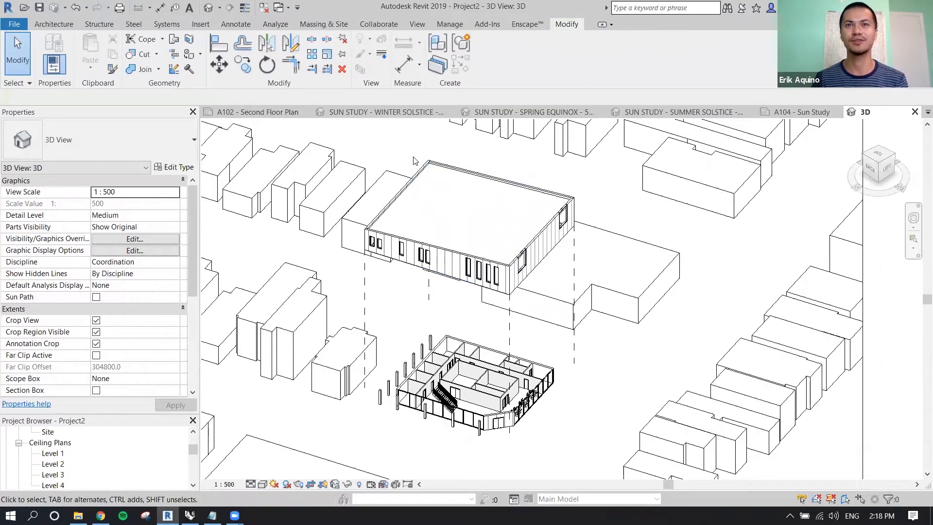
middle_drag(413, 161, 429, 193)
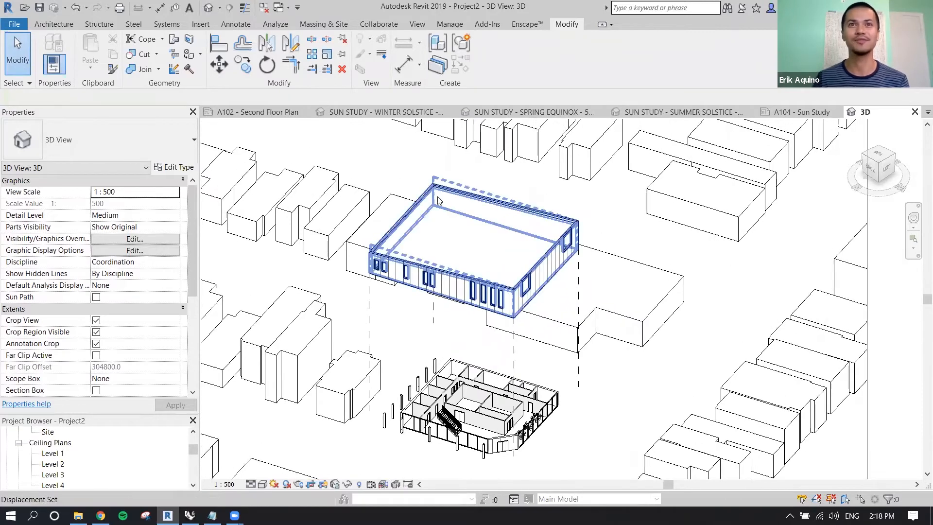
Reselect the displaced upper storey and open its view graphics overrides by category, placing the dialog clear of most of the storey
click(430, 192)
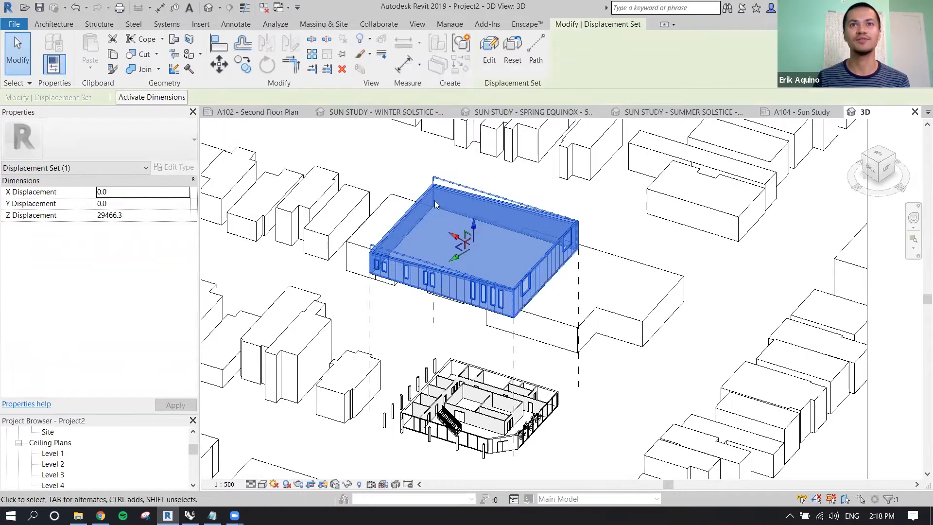
right_click(445, 220)
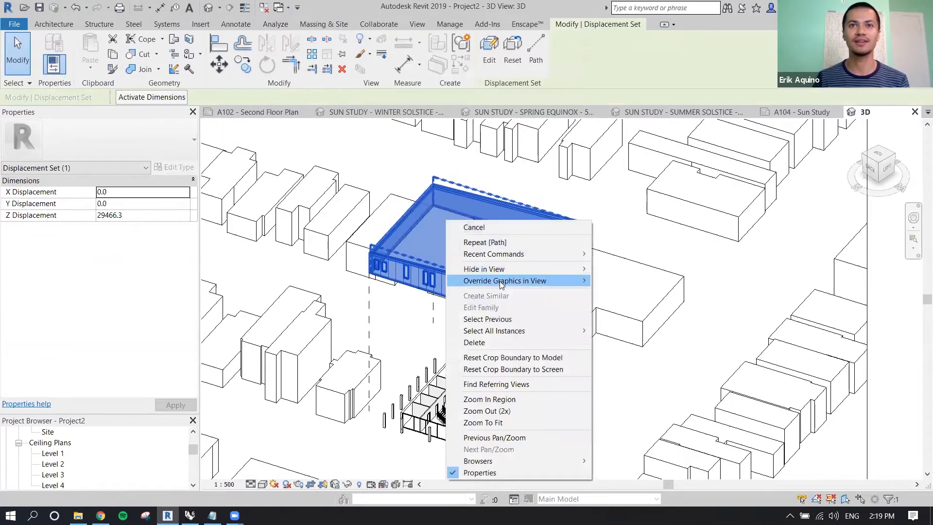
mouse_move(500, 282)
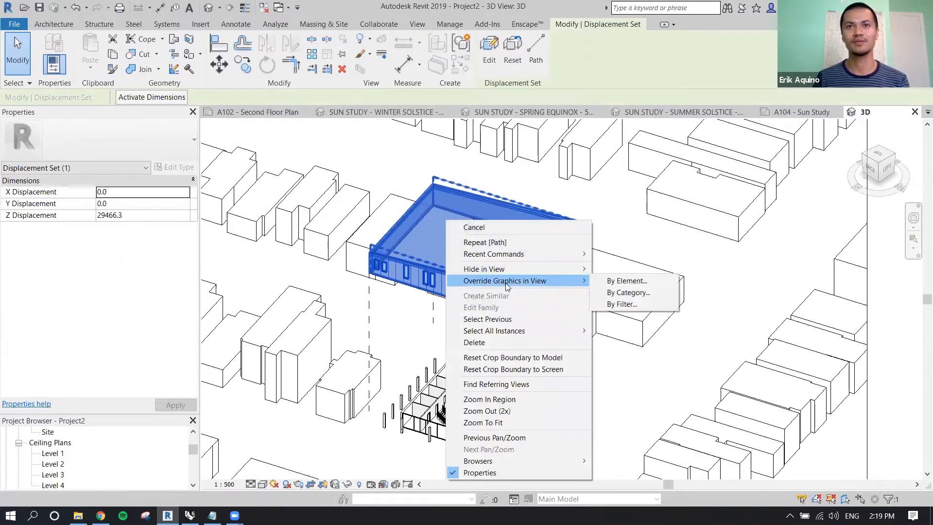
click(616, 292)
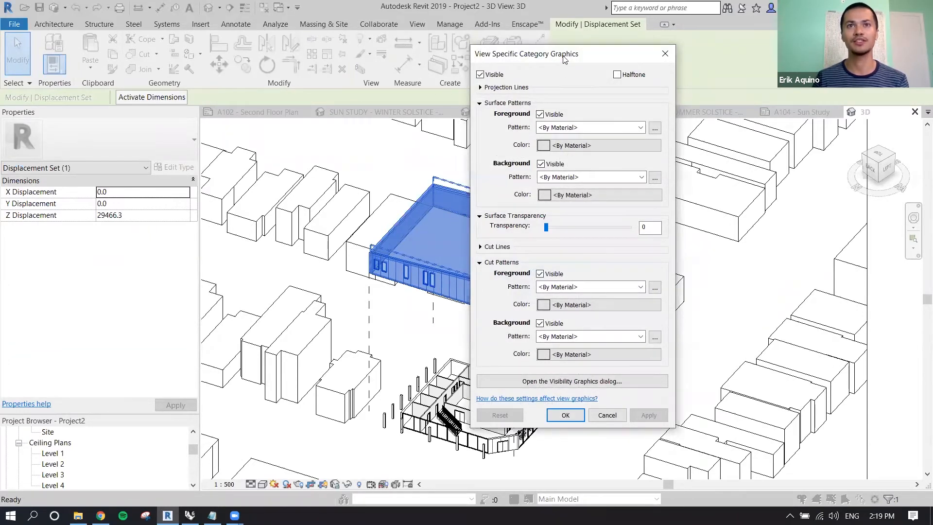
drag(564, 54, 641, 54)
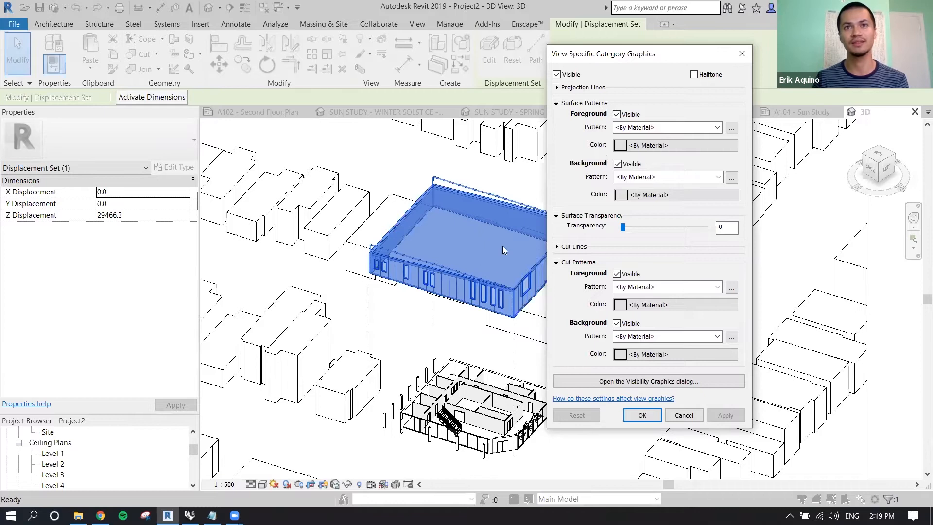
drag(673, 59, 639, 56)
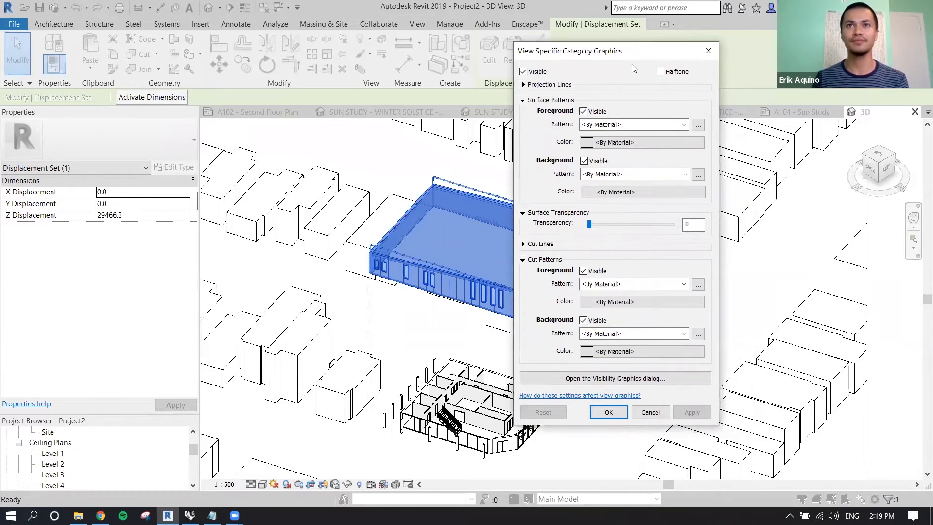
Collapse the pattern, transparency and cut sections of the category graphics settings, and review the Surface Transparency option
click(524, 100)
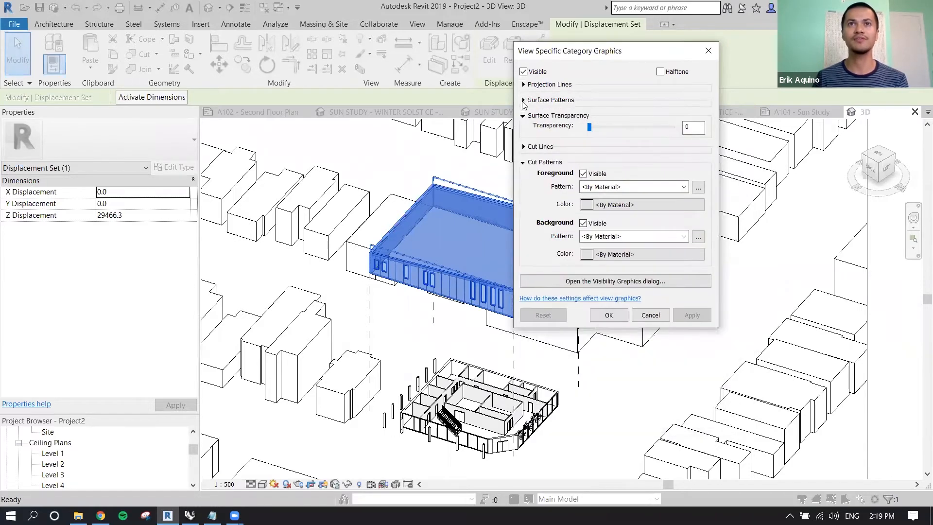
click(523, 116)
click(523, 147)
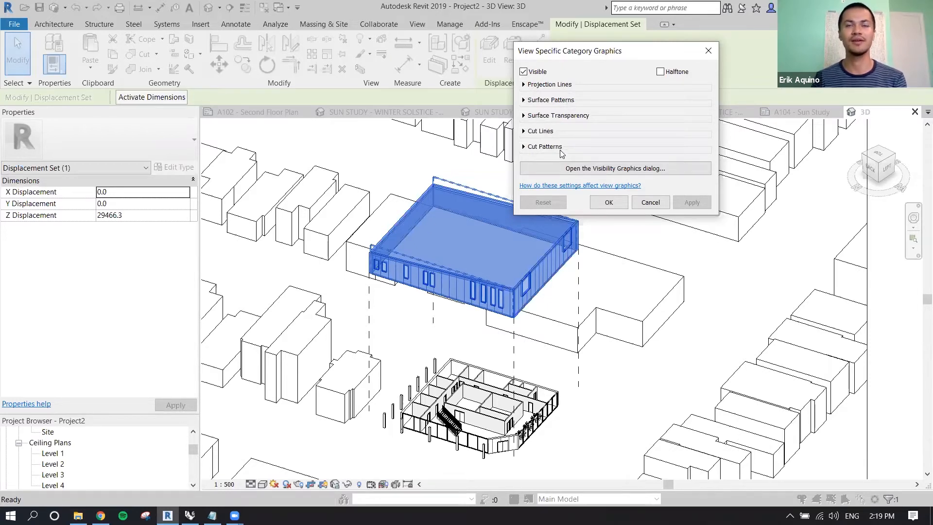
click(523, 117)
mouse_move(589, 128)
mouse_down()
mouse_move(626, 129)
mouse_move(585, 129)
mouse_up()
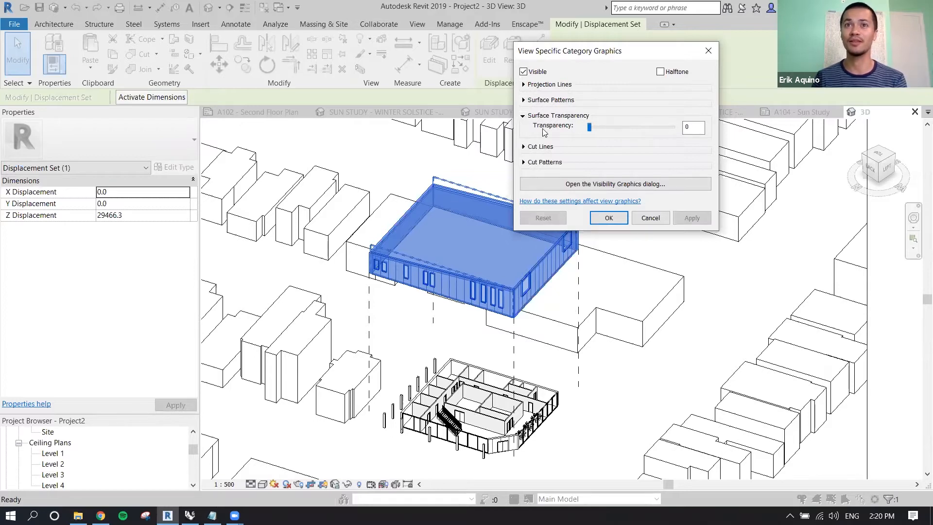
click(524, 116)
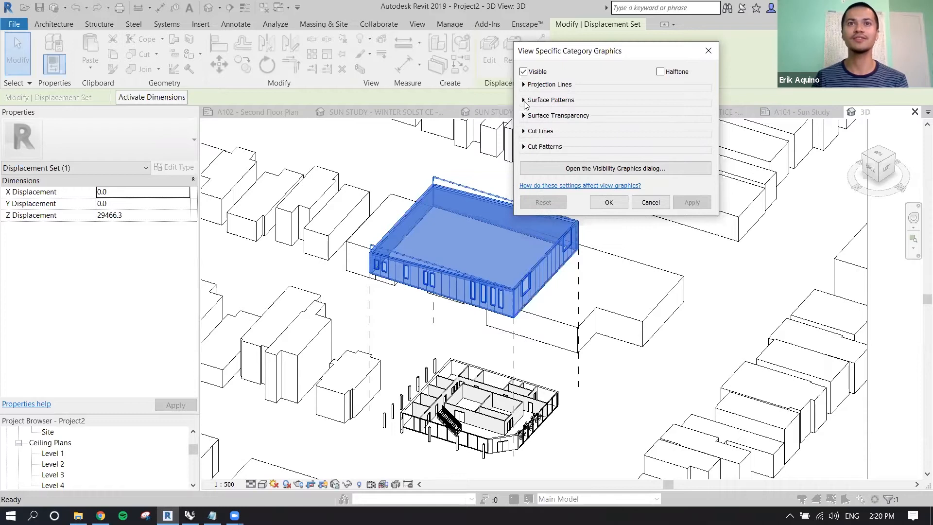
Override the upper storey's categories with a solid fill foreground surface pattern in light orange, RGB 255-191-128, and deselect it
click(524, 101)
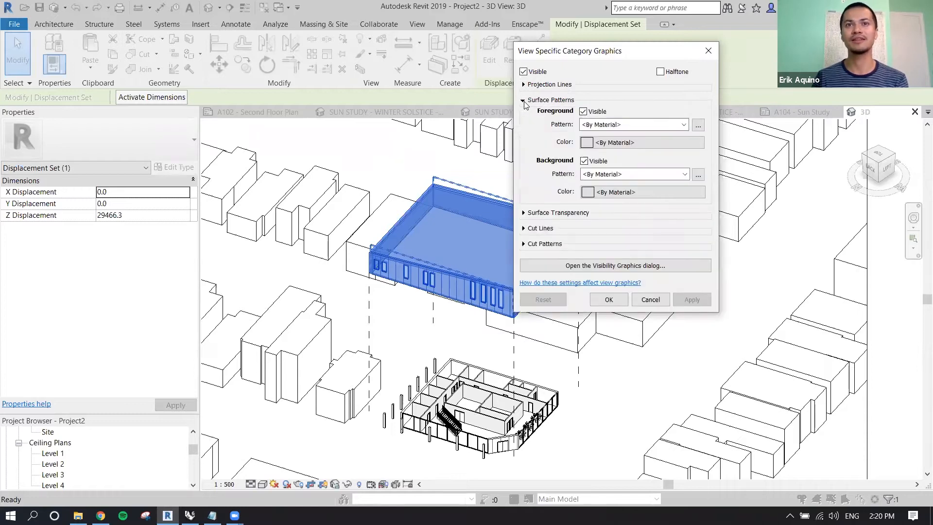
click(636, 126)
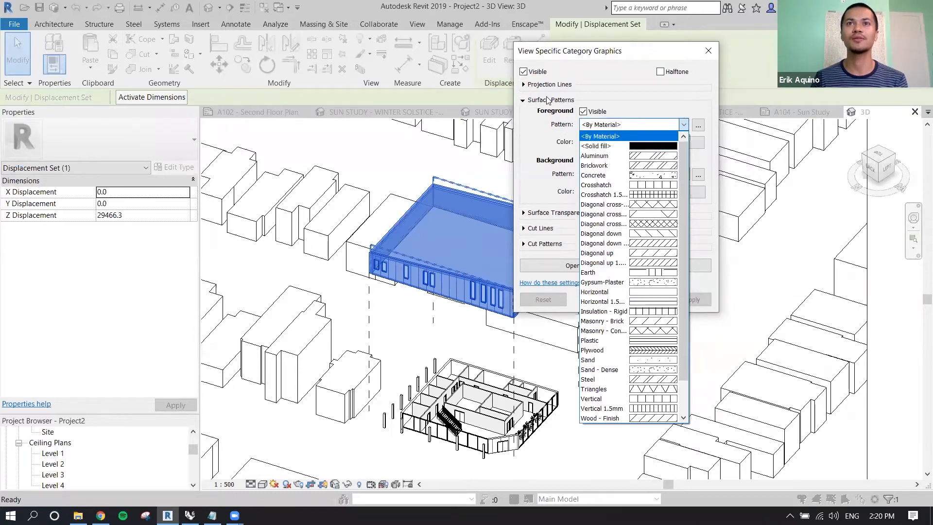
click(621, 147)
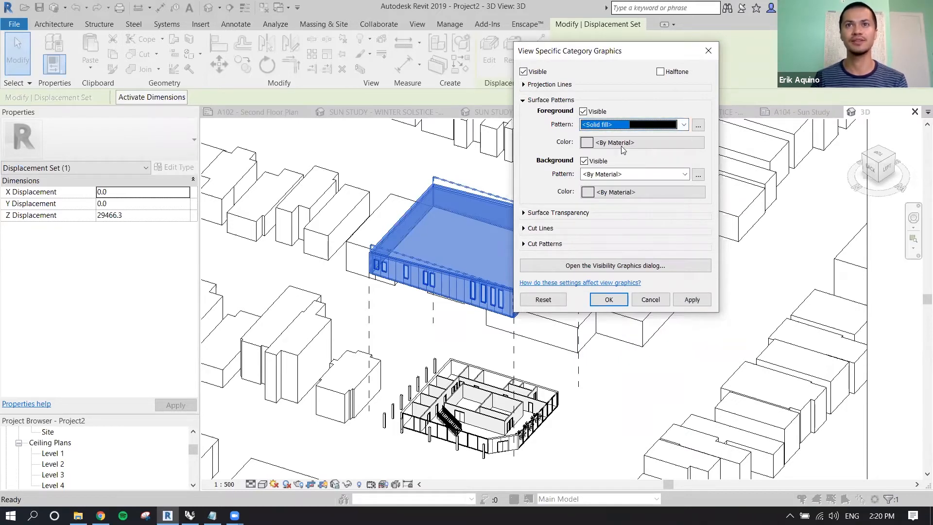
click(622, 145)
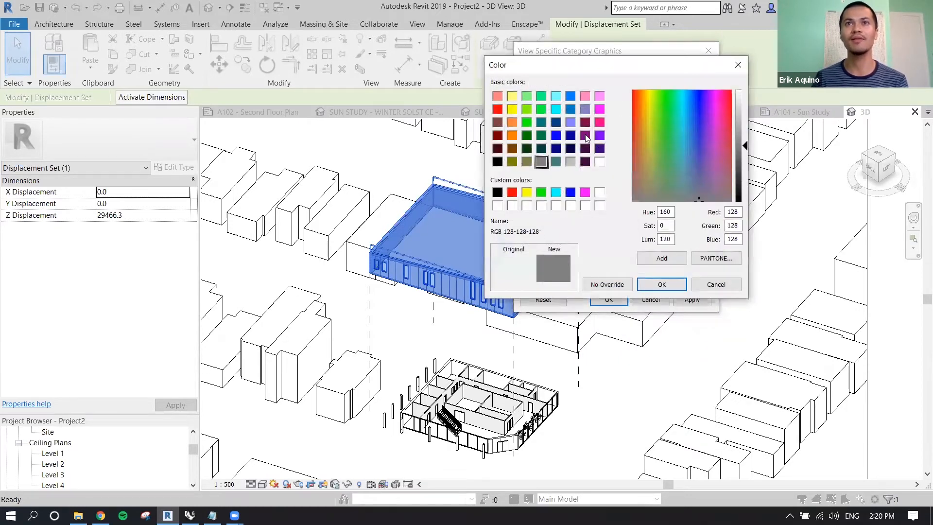
click(512, 135)
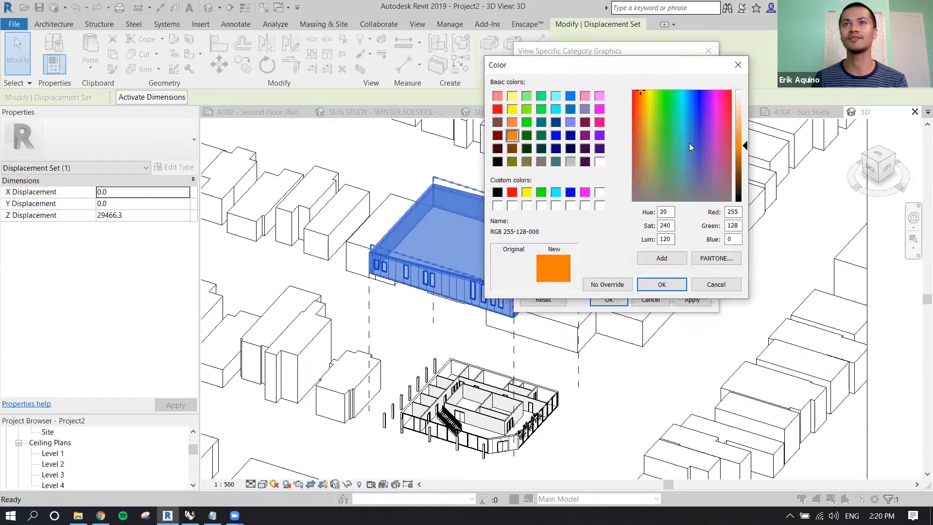
mouse_move(736, 117)
mouse_down()
mouse_move(744, 128)
mouse_move(744, 114)
mouse_up()
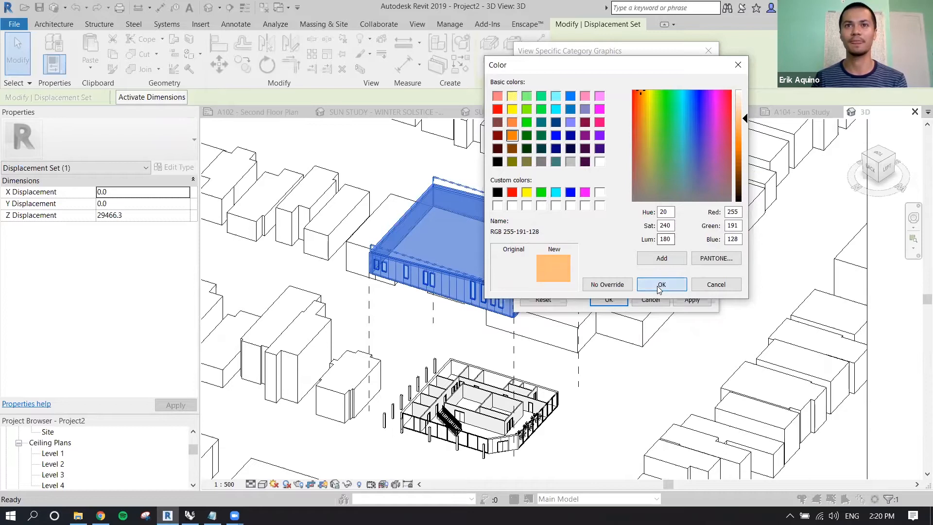
click(662, 285)
click(608, 300)
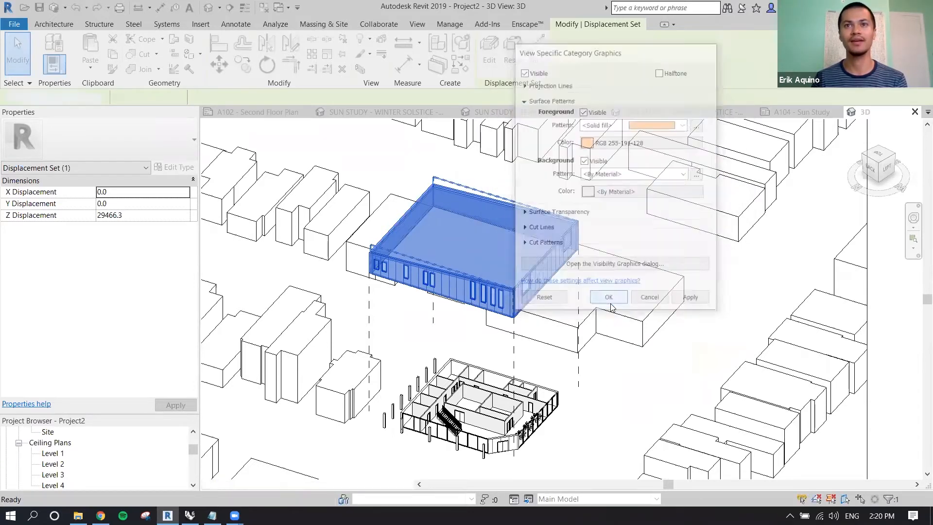
click(598, 245)
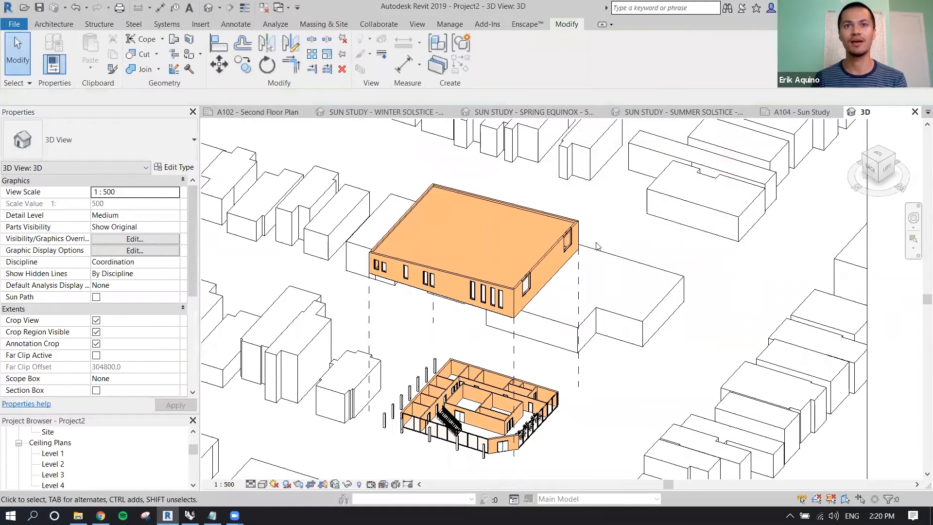
middle_drag(564, 285, 584, 288)
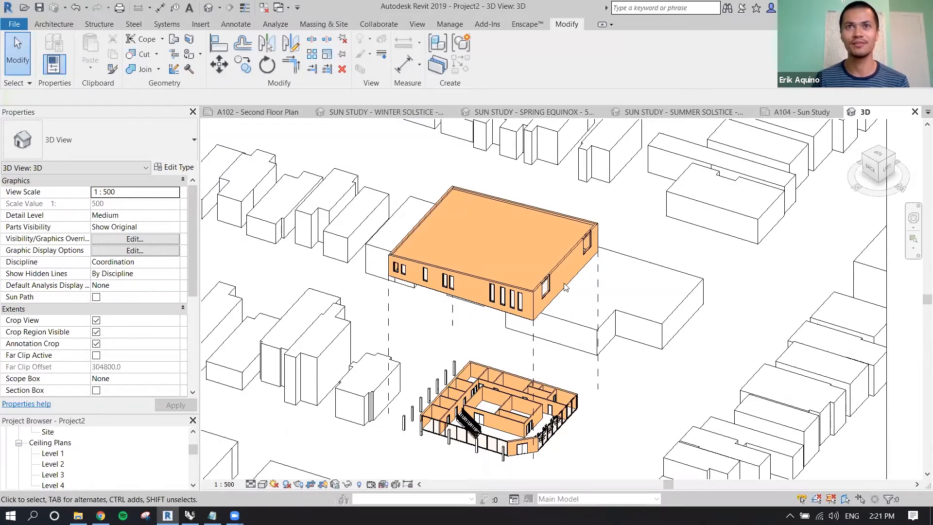
click(564, 263)
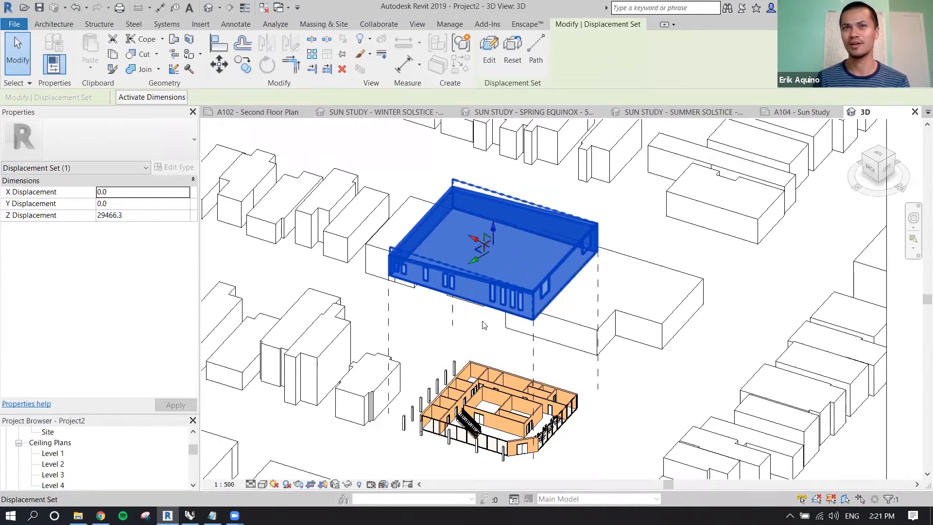
key(Escape)
click(506, 279)
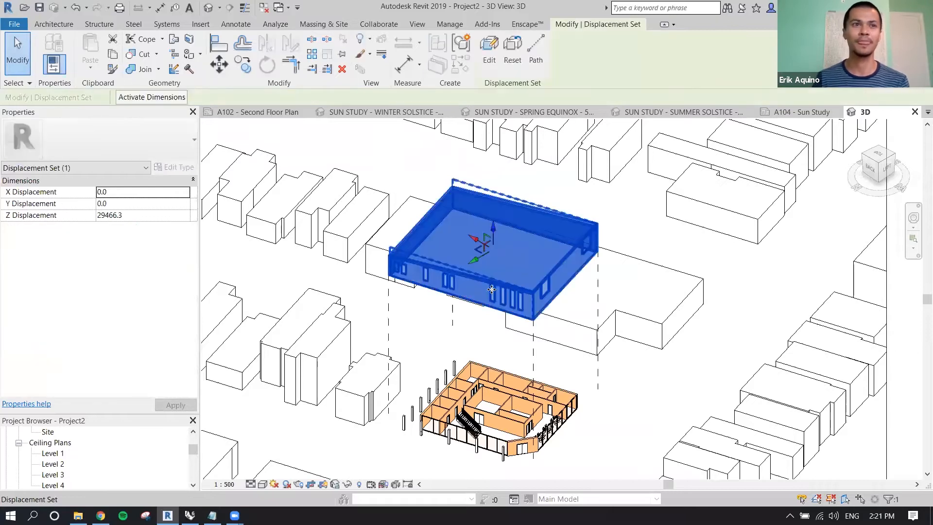
key(Escape)
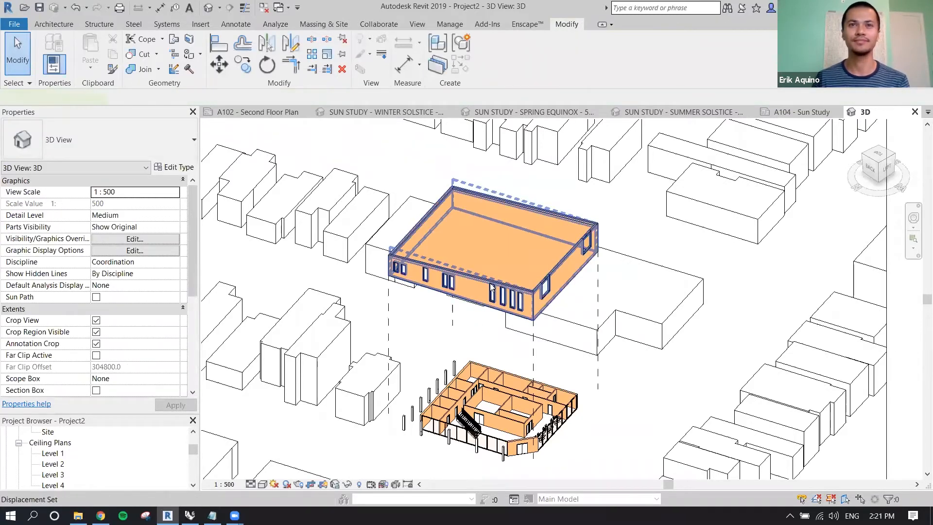
click(490, 287)
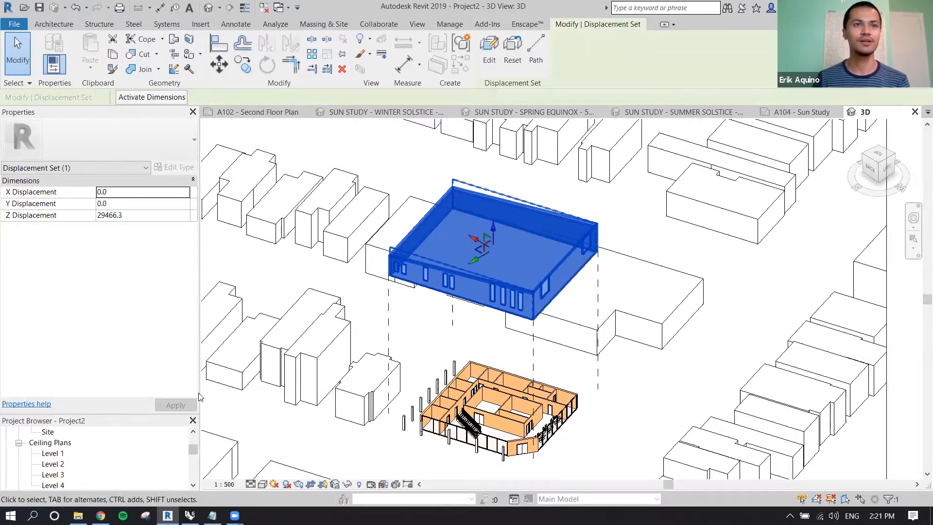
key(Escape)
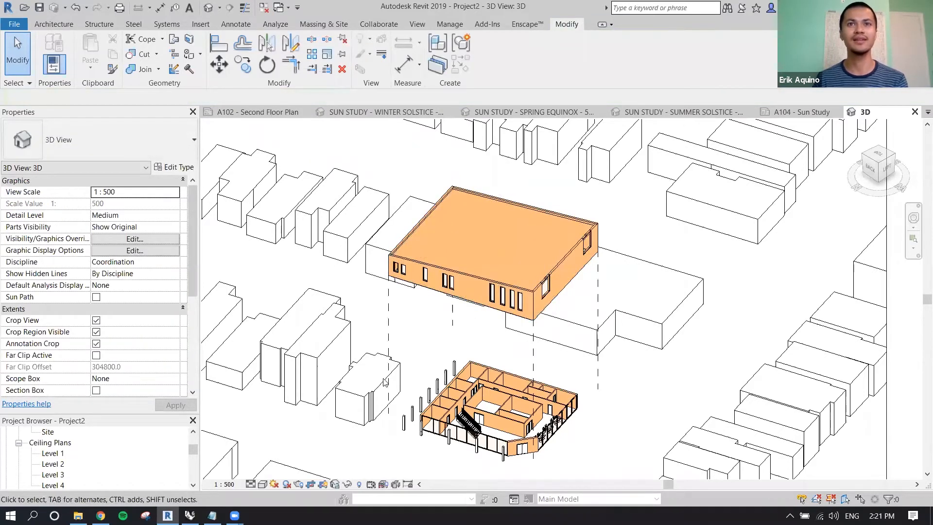
Try resetting the upper storey's displacement set, undo the reset, and check the storey's displacement values
click(491, 273)
click(512, 54)
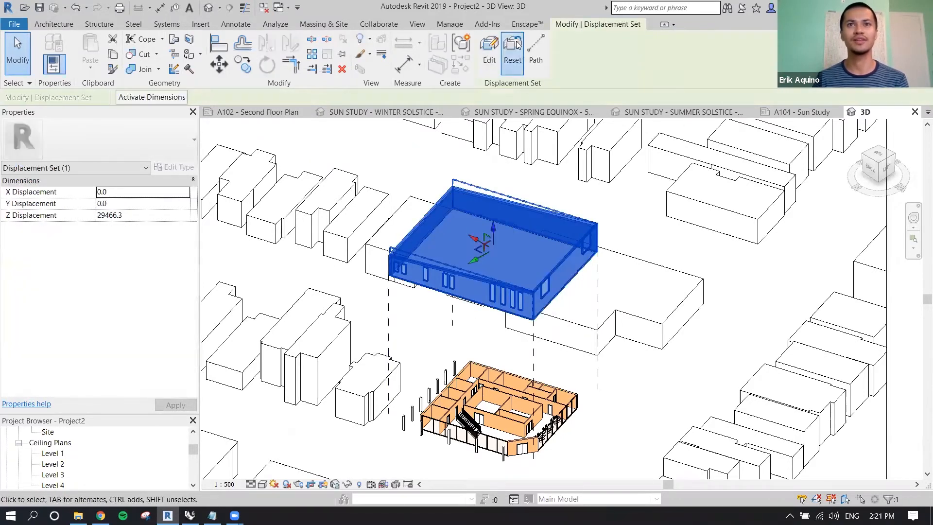
key(Escape)
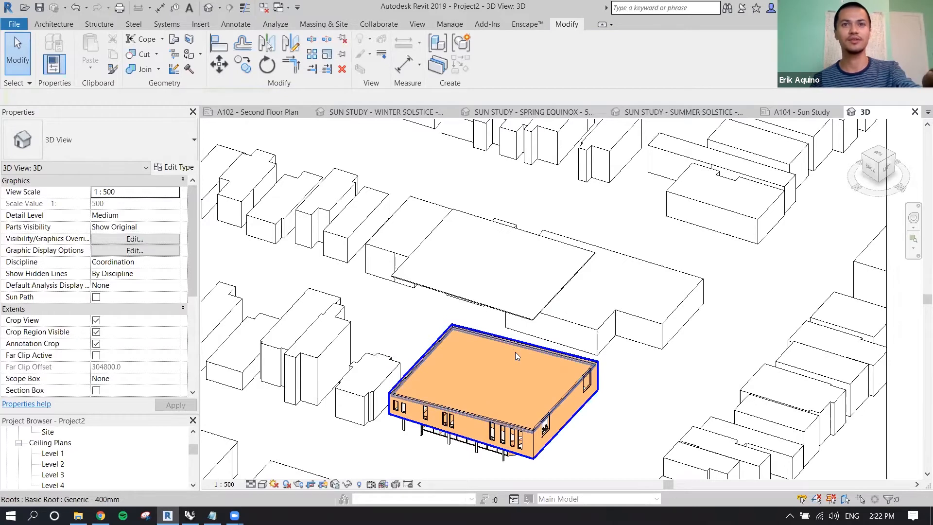
key(ctrl+z)
click(536, 250)
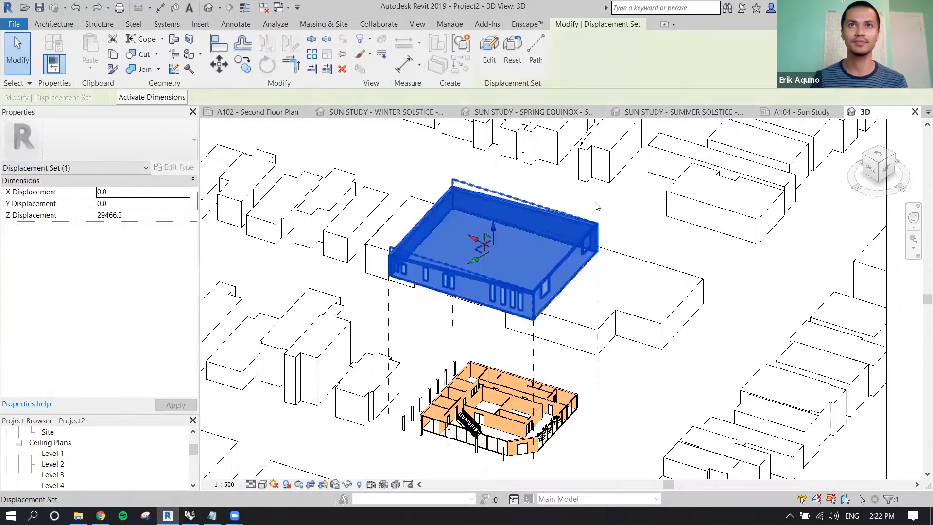
click(613, 215)
Select both storeys together, reset their view graphics overrides by category, and clear the selection
middle_drag(632, 307, 611, 257)
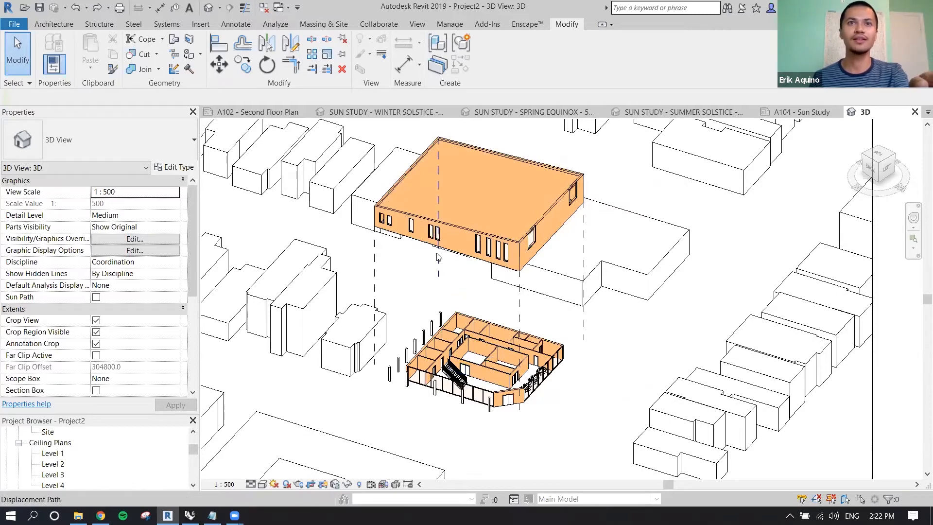
click(427, 185)
key(Escape)
mouse_move(372, 131)
mouse_down()
mouse_move(519, 440)
mouse_move(626, 466)
mouse_up()
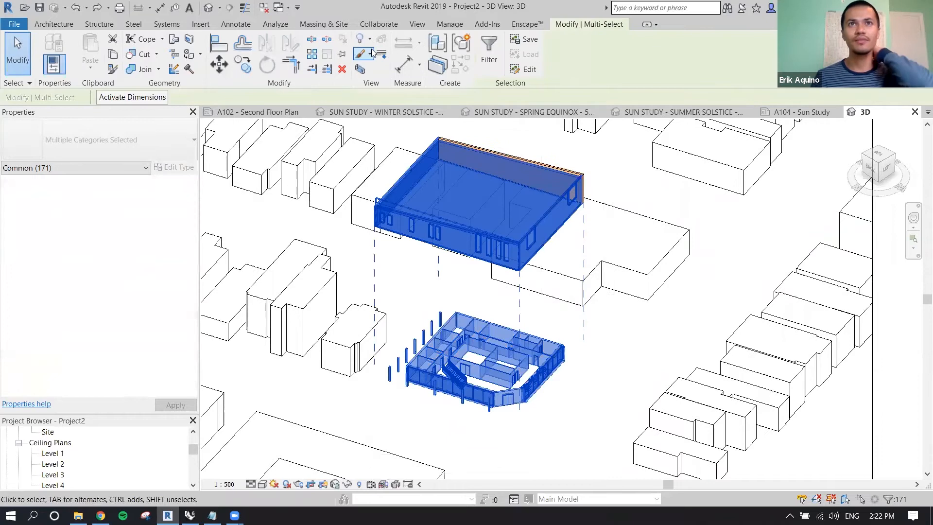
click(371, 54)
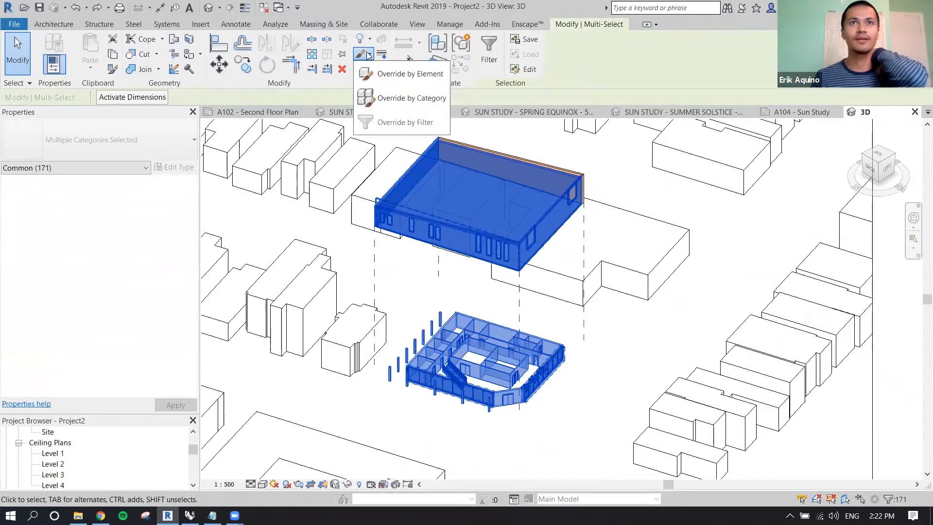
click(382, 74)
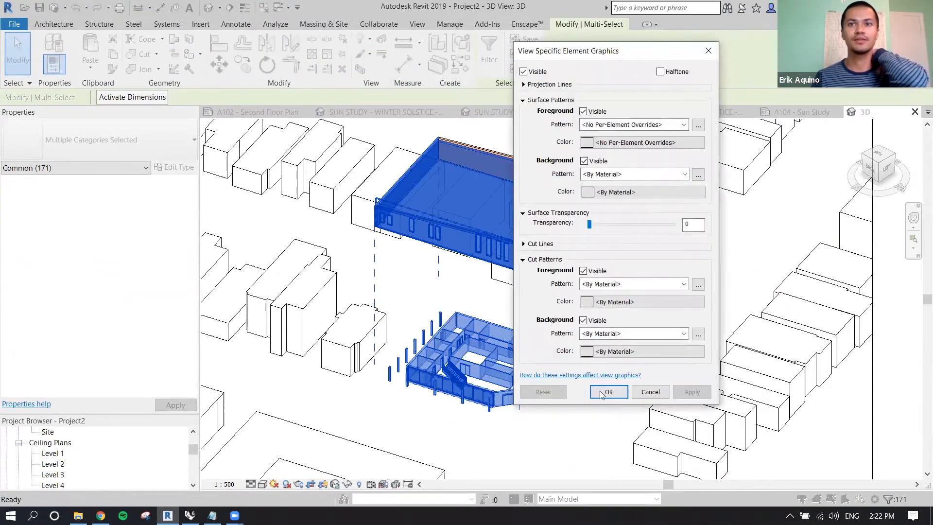
click(642, 392)
click(360, 55)
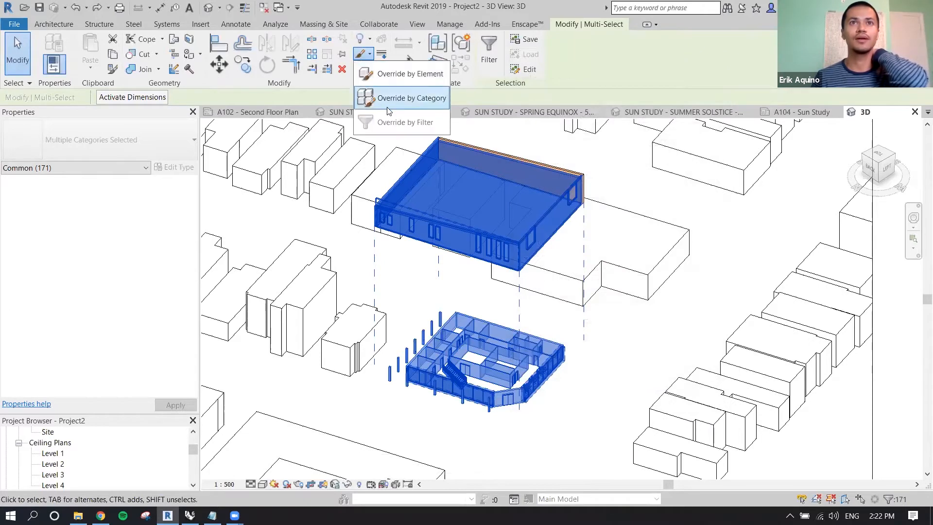
click(388, 94)
click(544, 412)
click(606, 413)
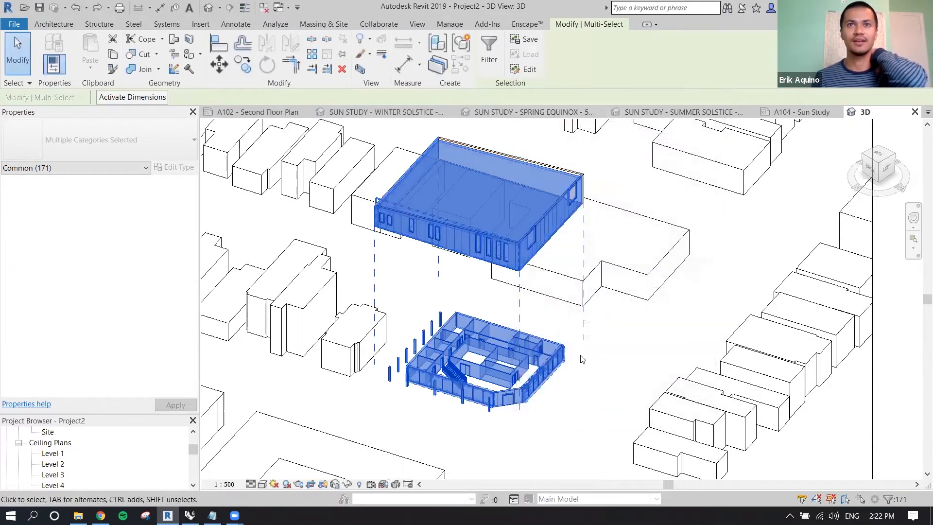
click(604, 177)
Select the displaced upper storey and override its graphics by element with a solid fill foreground surface pattern
click(454, 181)
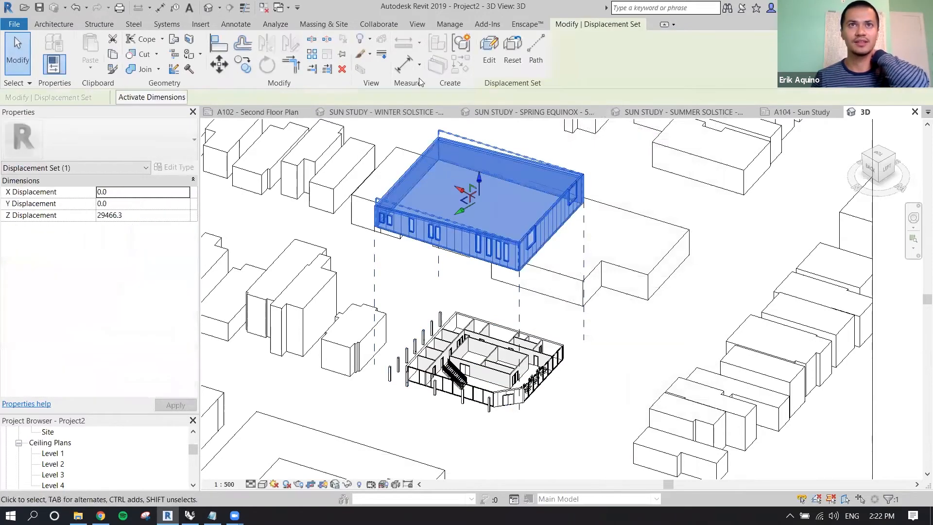
click(369, 40)
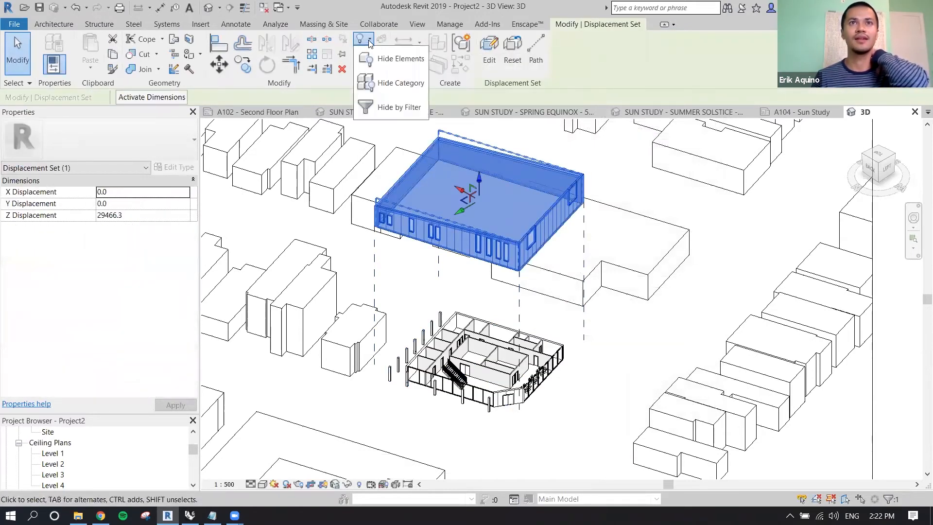
click(370, 41)
click(370, 53)
click(392, 75)
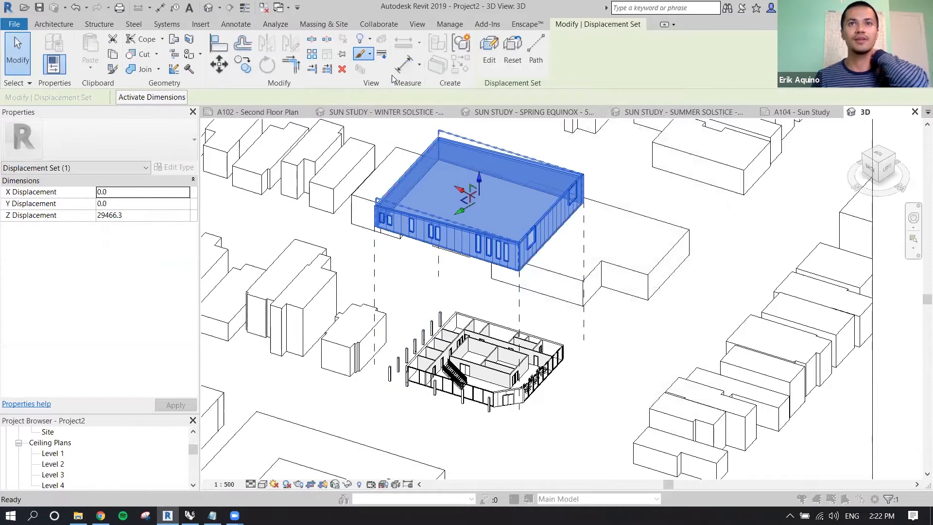
click(615, 125)
click(610, 140)
Set the storey's foreground surface colour to light orange, RGB 255-211-168, apply the element override and deselect the storey
click(642, 142)
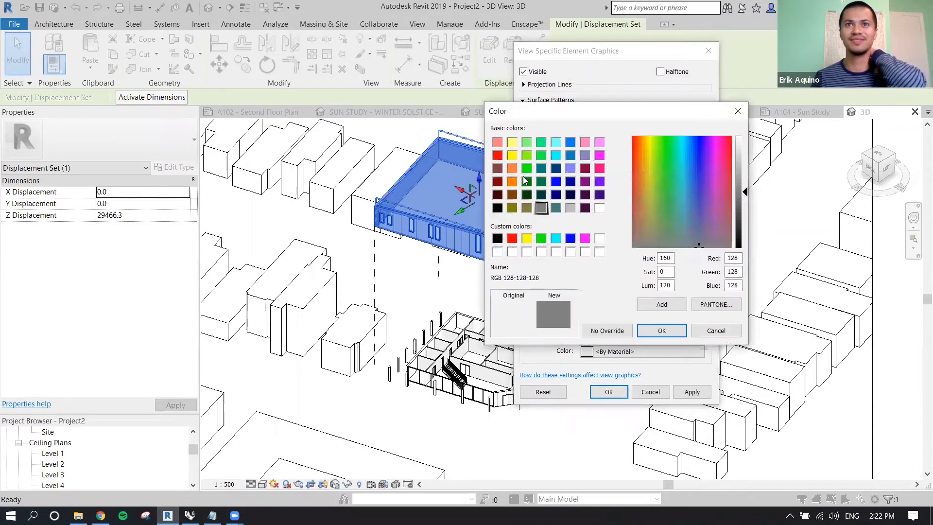
click(511, 181)
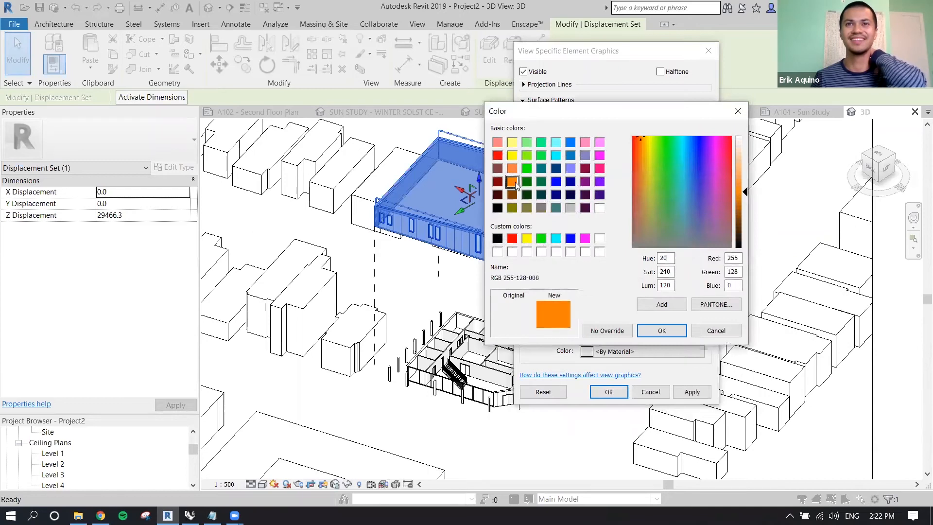
click(743, 157)
click(663, 332)
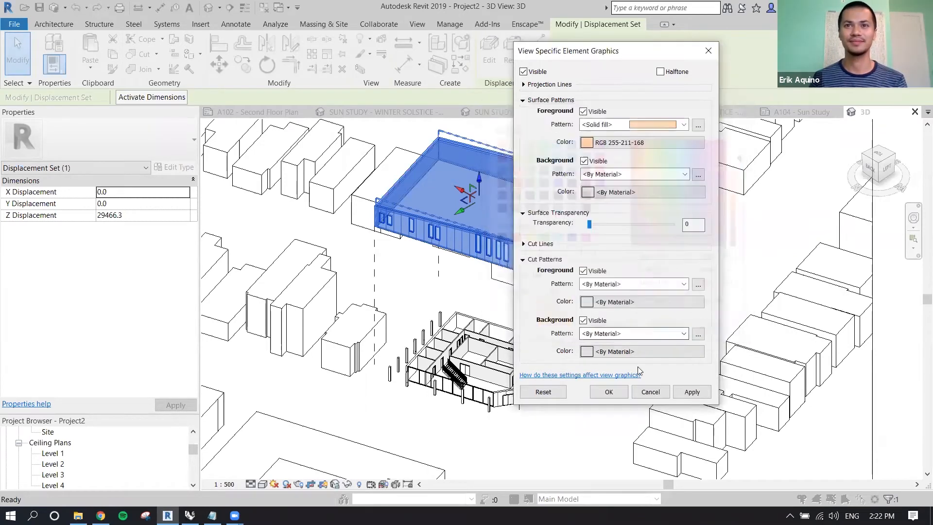
click(609, 392)
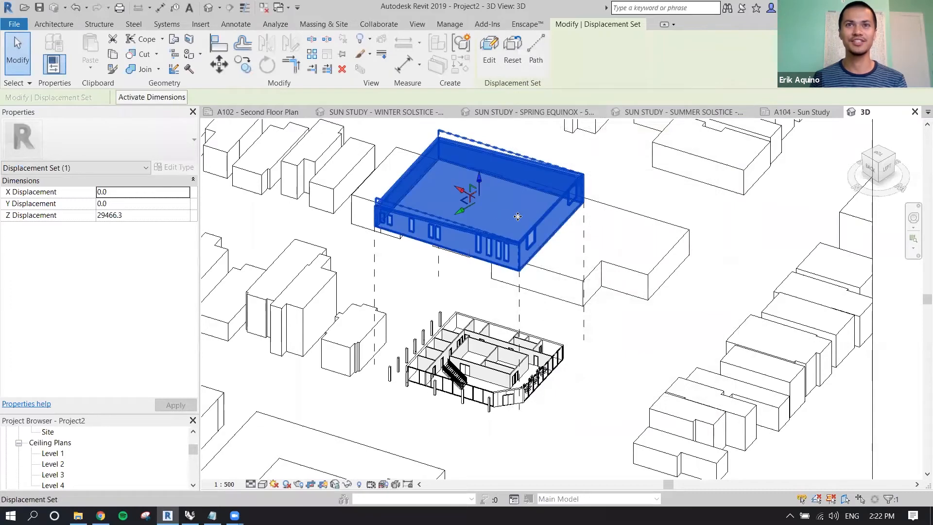
click(640, 182)
middle_drag(609, 178, 615, 199)
scroll(615, 223, down, 1)
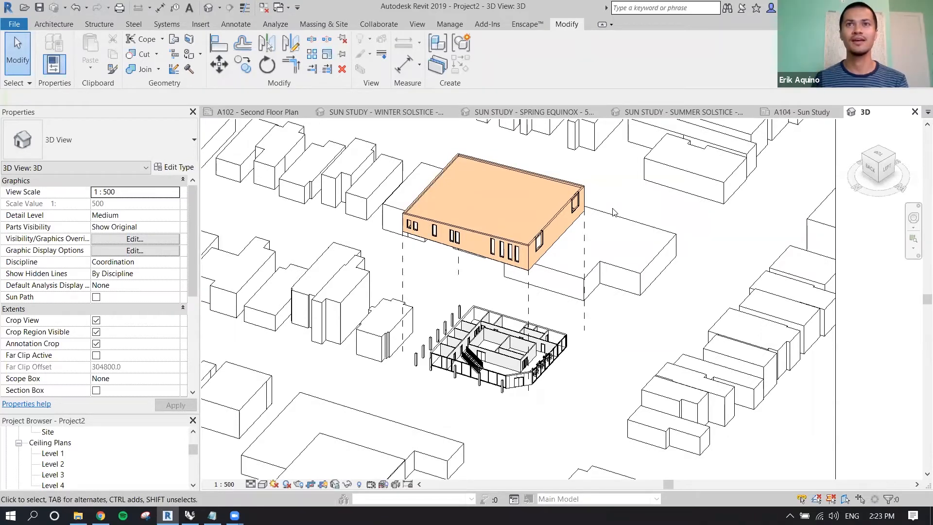
Enlarge the Project Browser and make a plain duplicate of the 3D view without detailing
scroll(619, 215, down, 3)
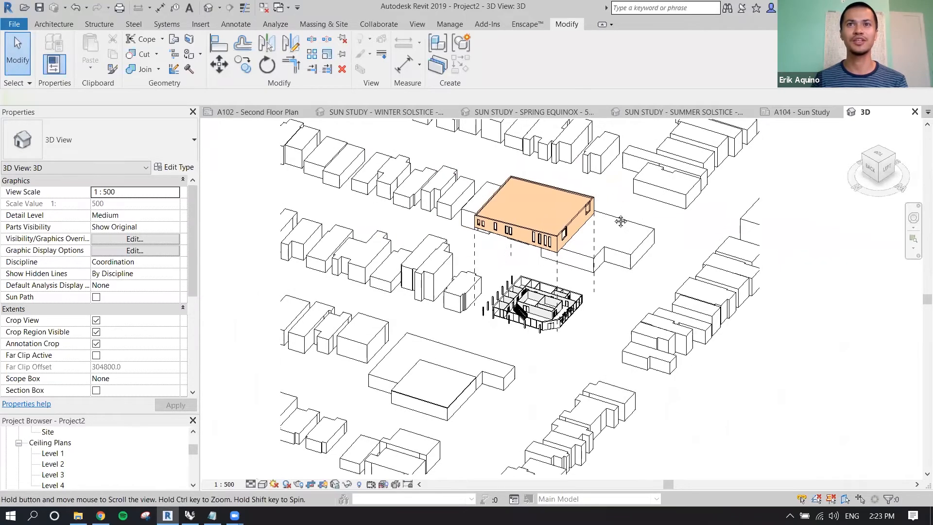
scroll(612, 226, down, 2)
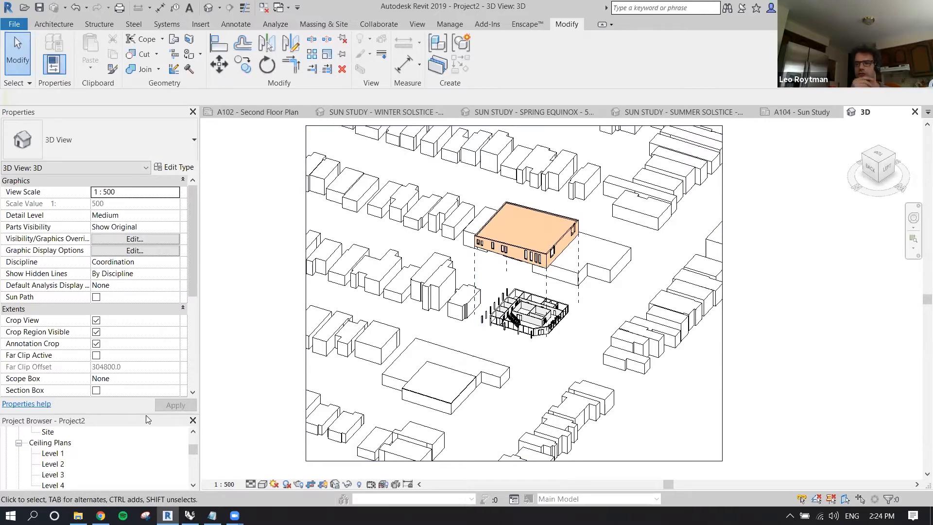
drag(141, 419, 185, 251)
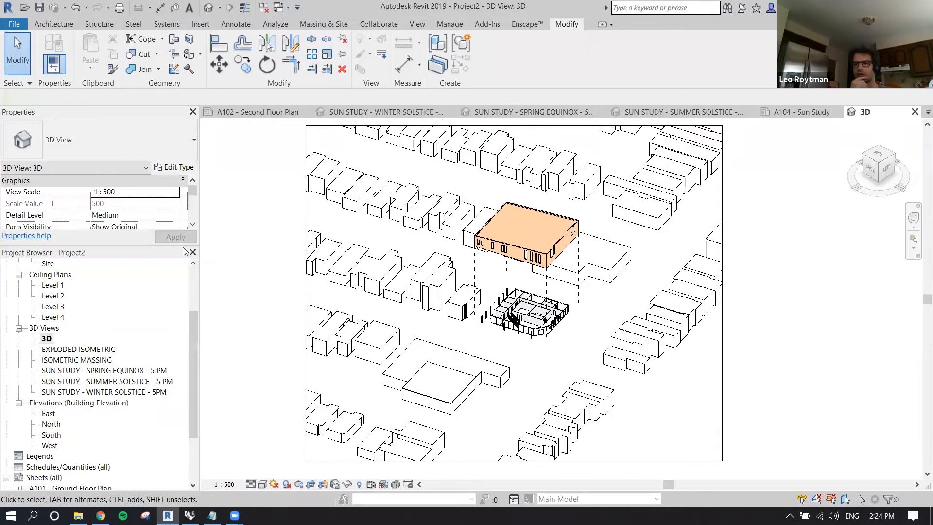
right_click(47, 339)
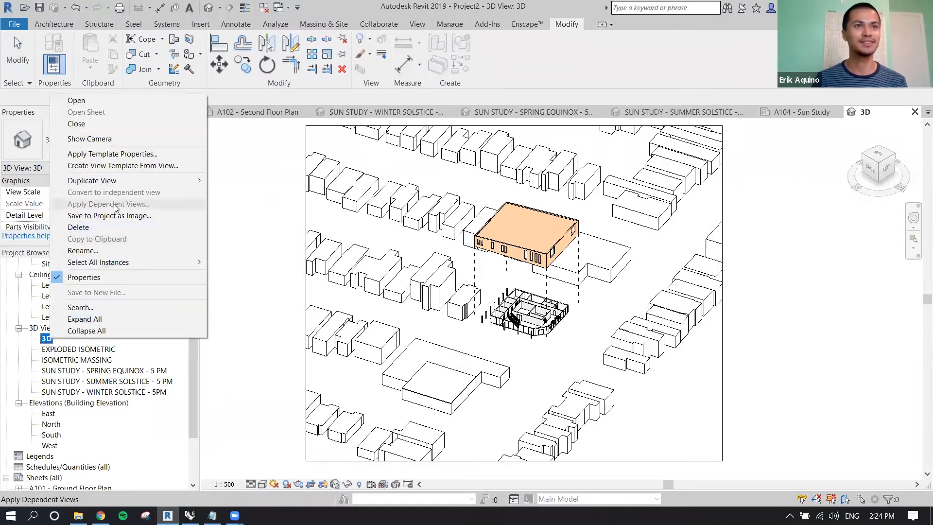
mouse_move(156, 182)
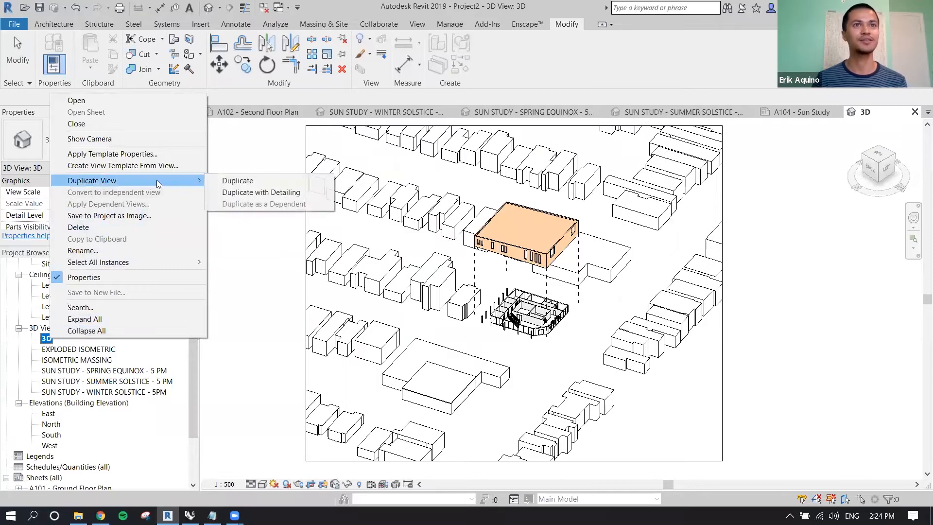
click(235, 181)
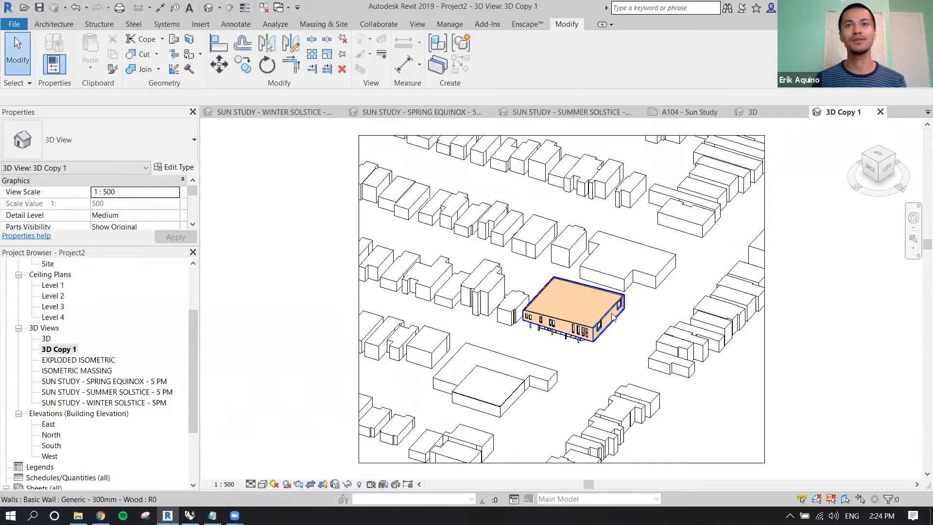
scroll(590, 320, up, 2)
middle_drag(591, 320, 530, 283)
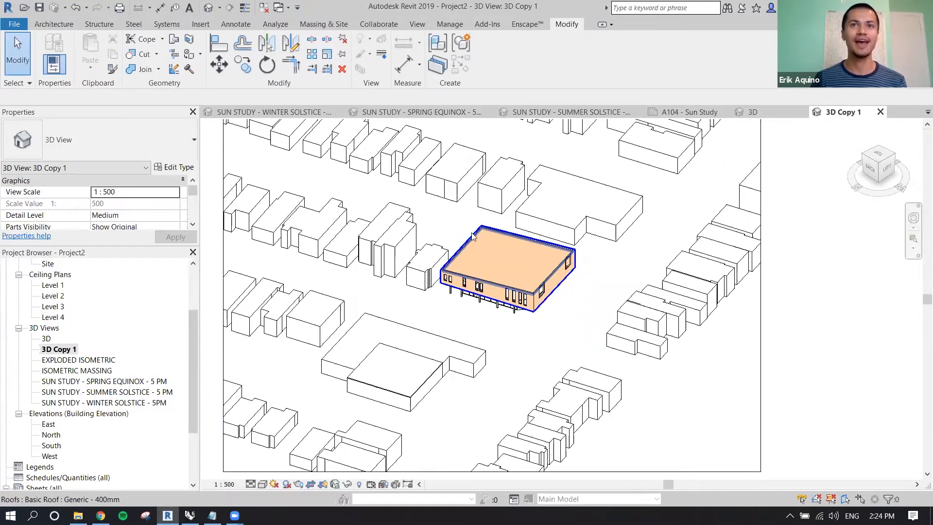
Compare the original 3D view with its duplicate, checking the storey displacement, path lines, crop region and orange override in each
double_click(46, 339)
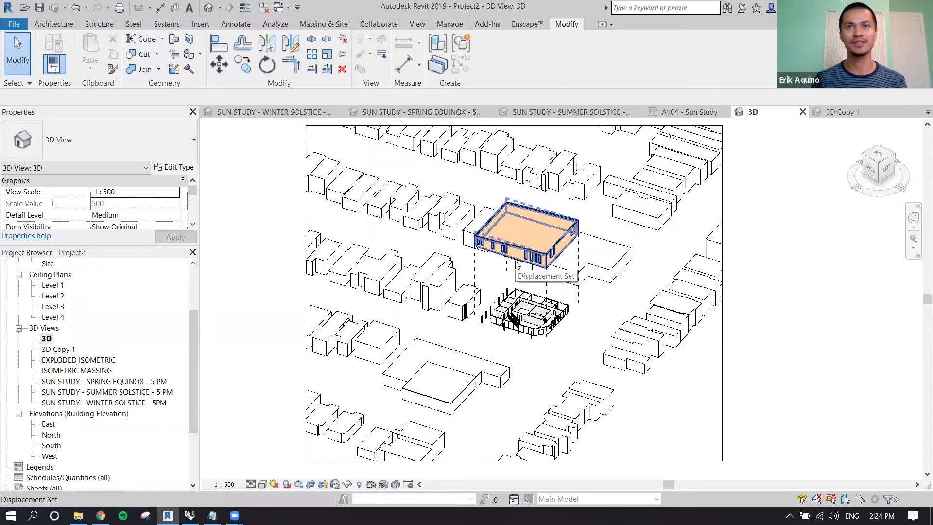
double_click(58, 349)
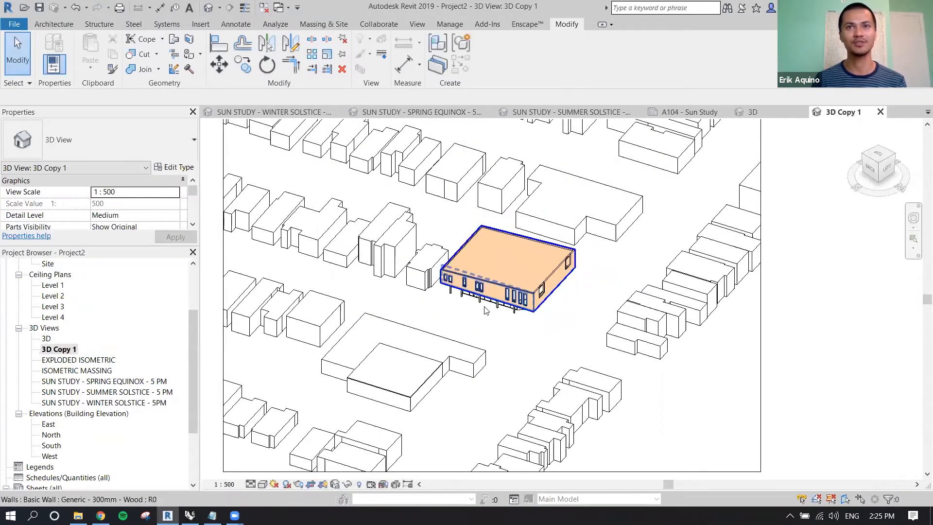
double_click(46, 339)
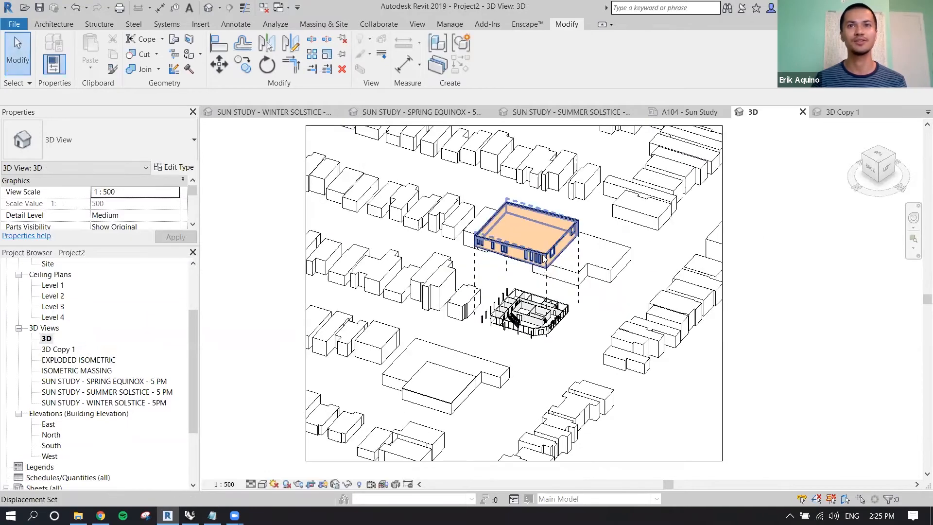
middle_drag(549, 258, 519, 254)
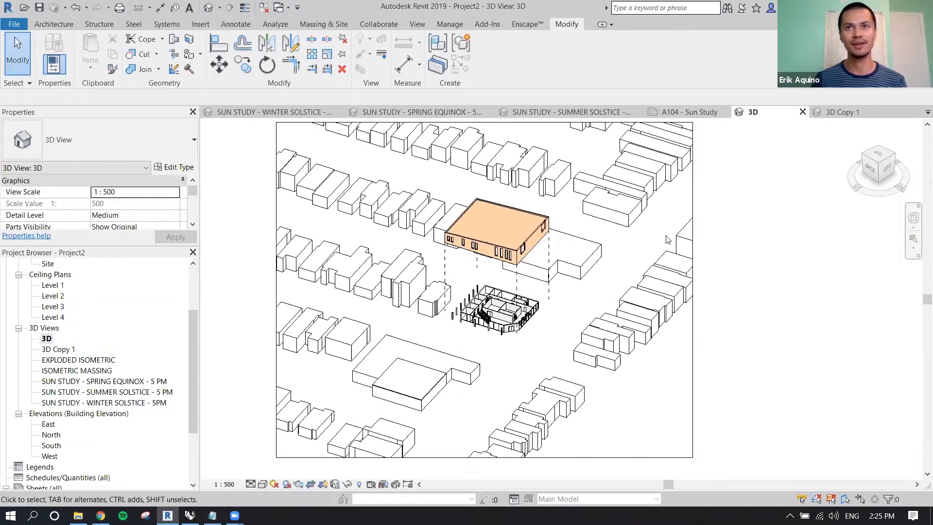
click(692, 218)
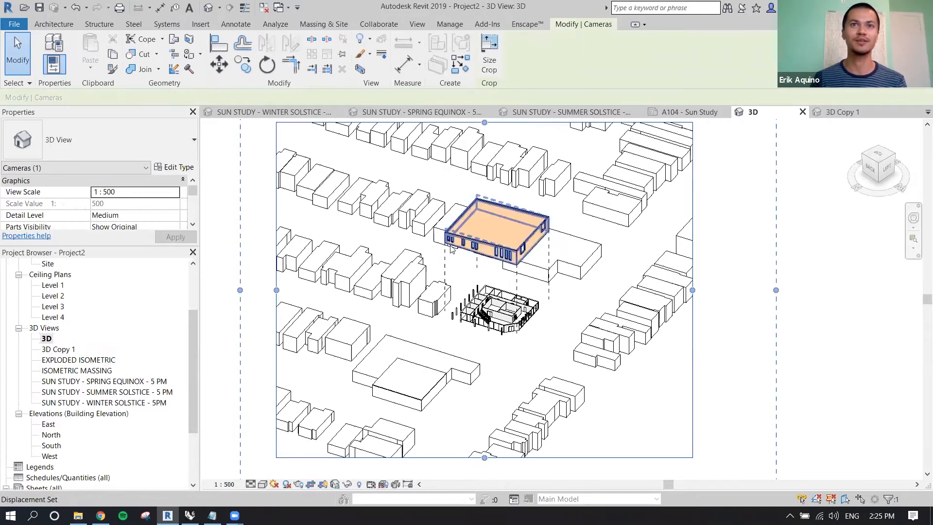
double_click(58, 349)
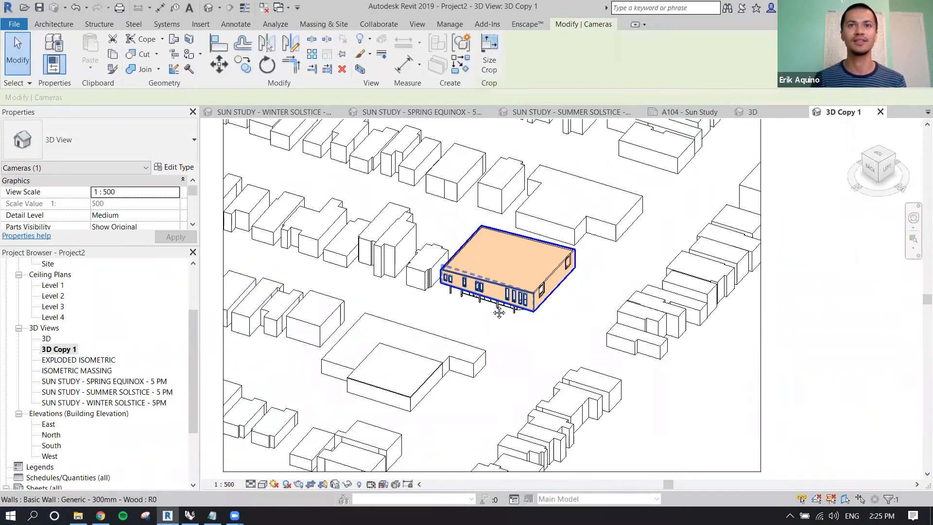
middle_drag(493, 306, 481, 332)
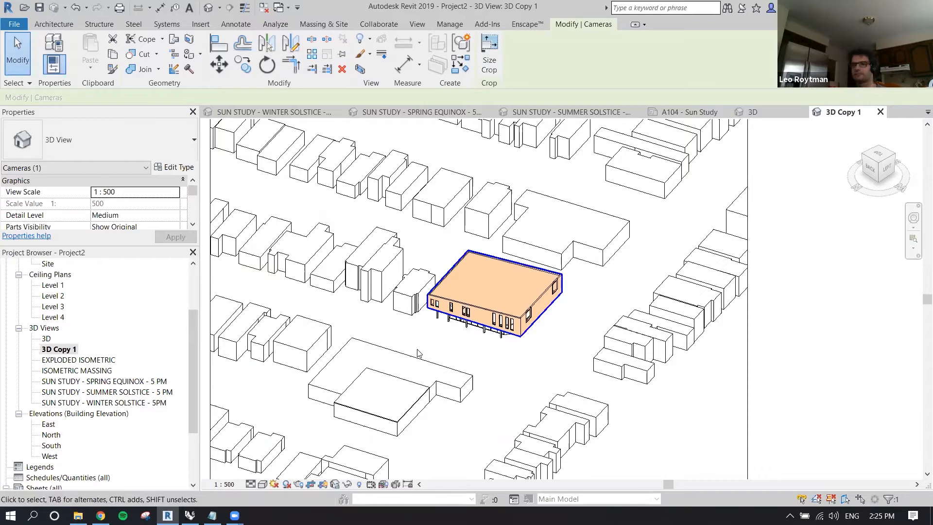
double_click(47, 340)
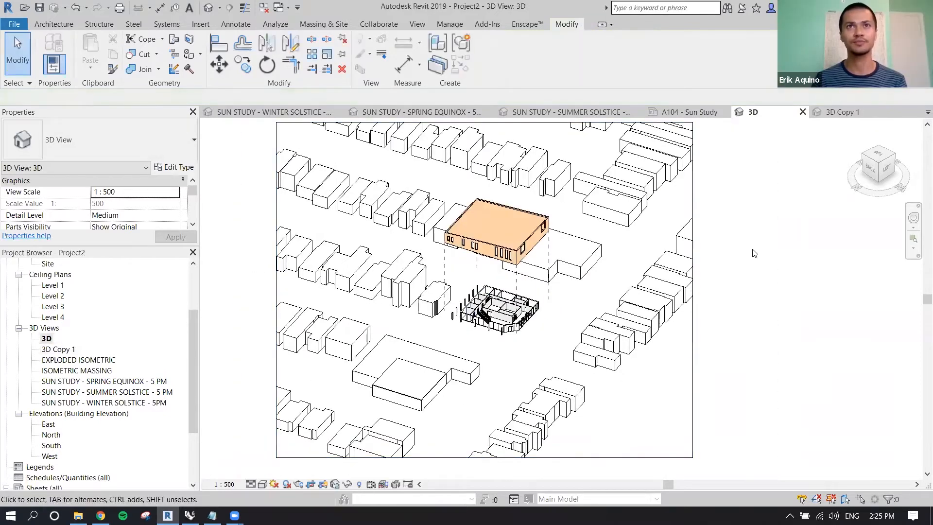
Select the lower storey's stair together with both railings in the original 3D view and hide these elements
click(491, 216)
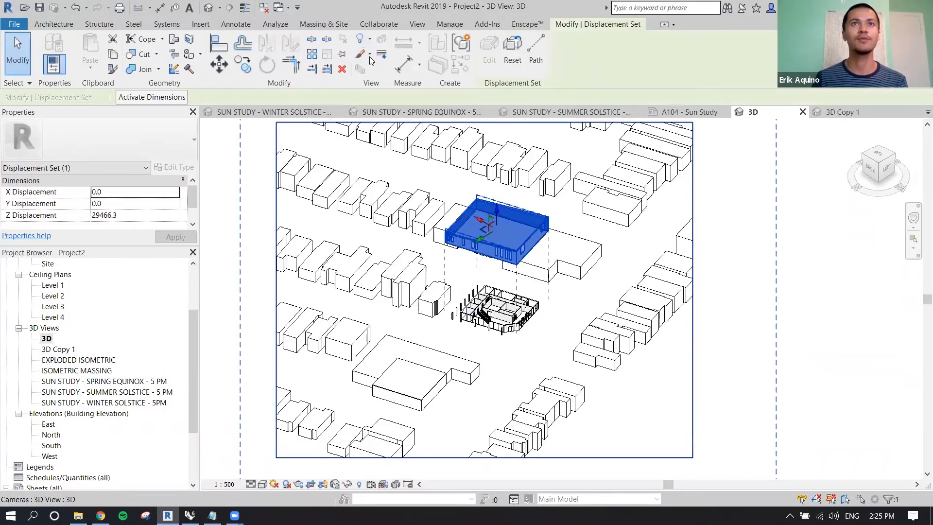
scroll(498, 309, up, 5)
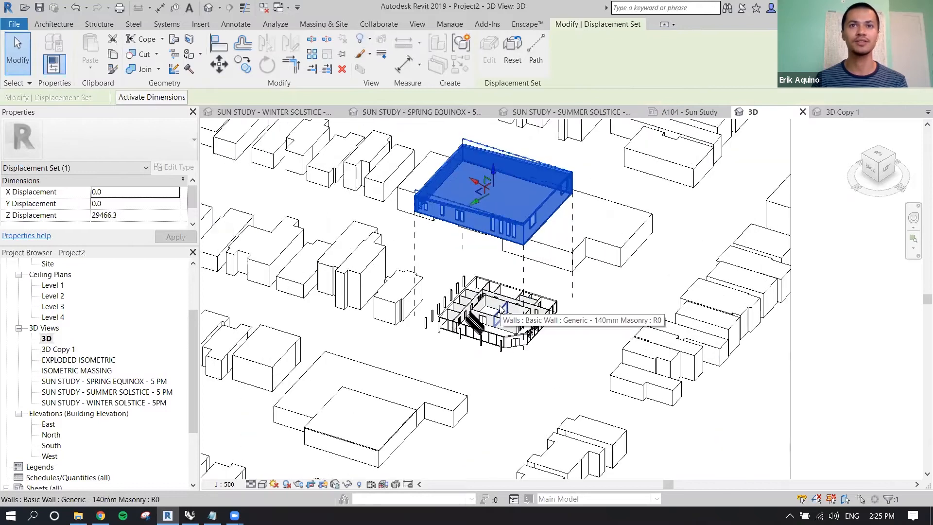
scroll(499, 309, up, 5)
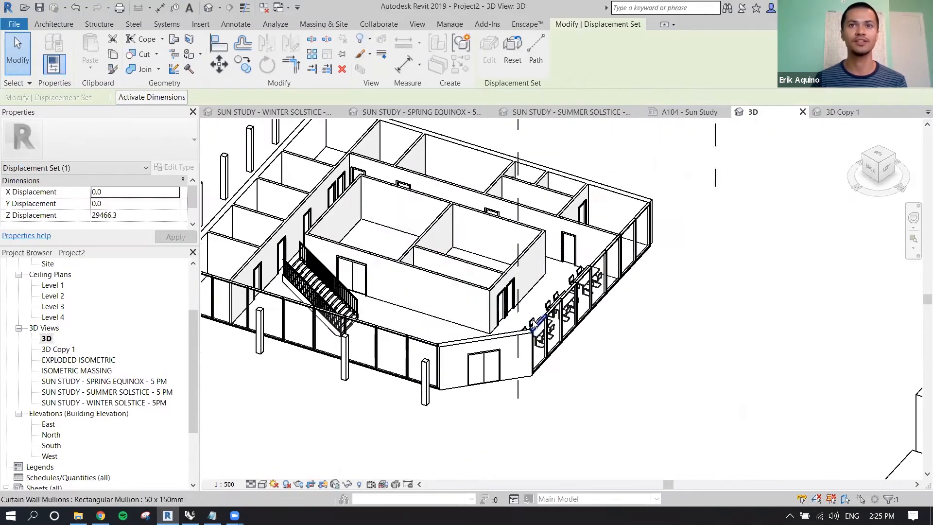
click(350, 296)
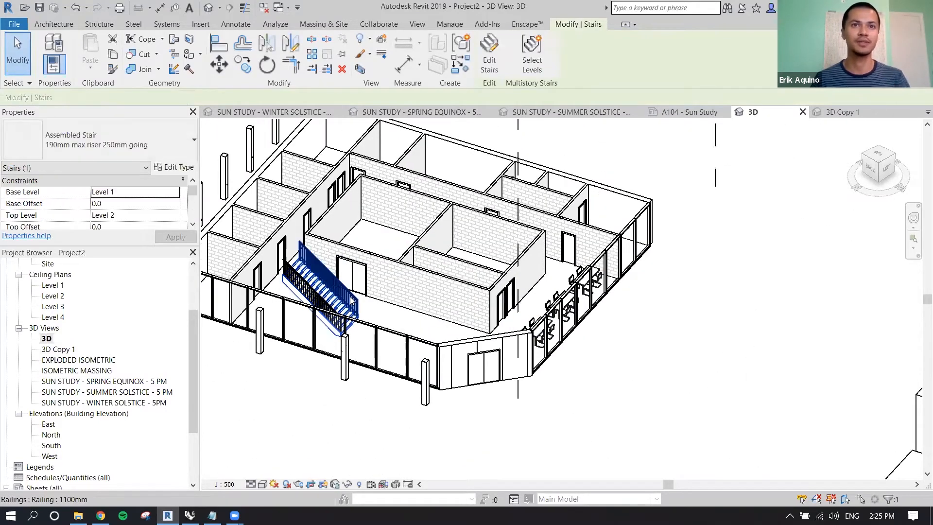
ctrl+click(350, 297)
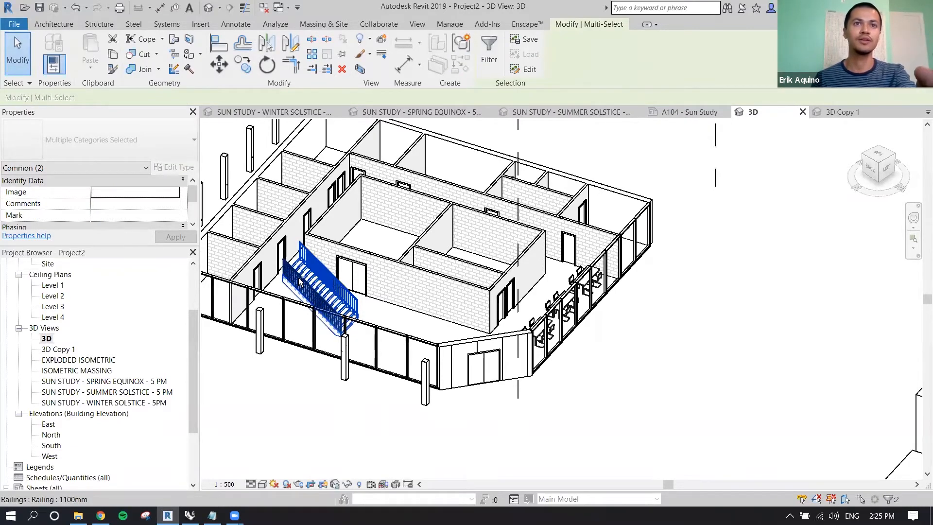
ctrl+click(298, 282)
click(362, 39)
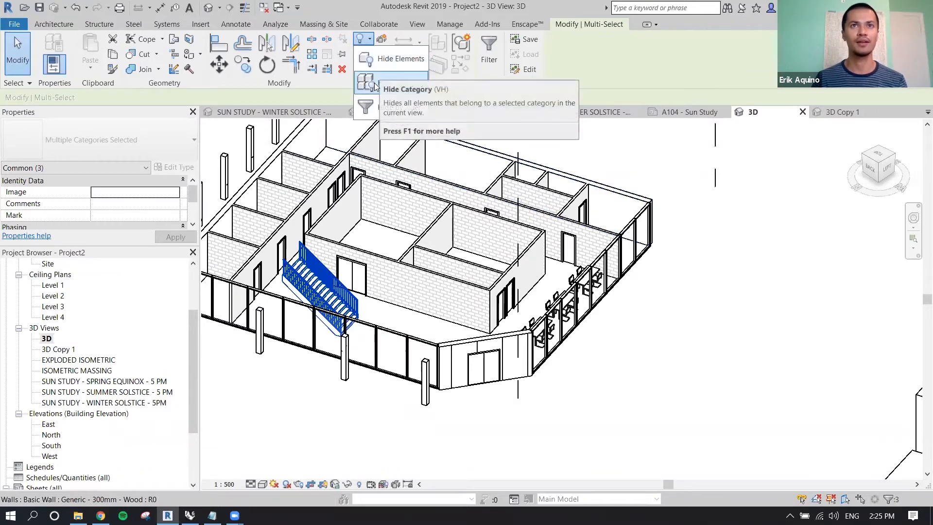
click(369, 44)
middle_drag(458, 219, 485, 246)
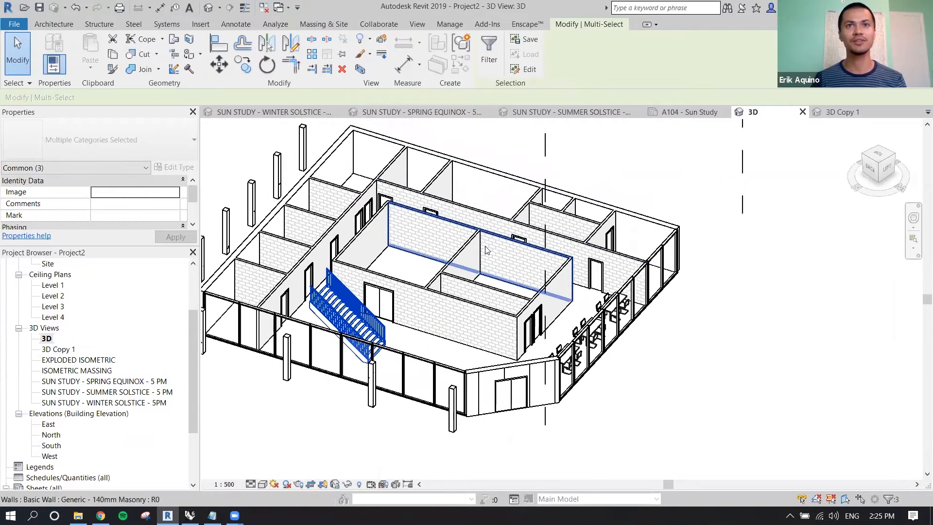
key(e)
key(h)
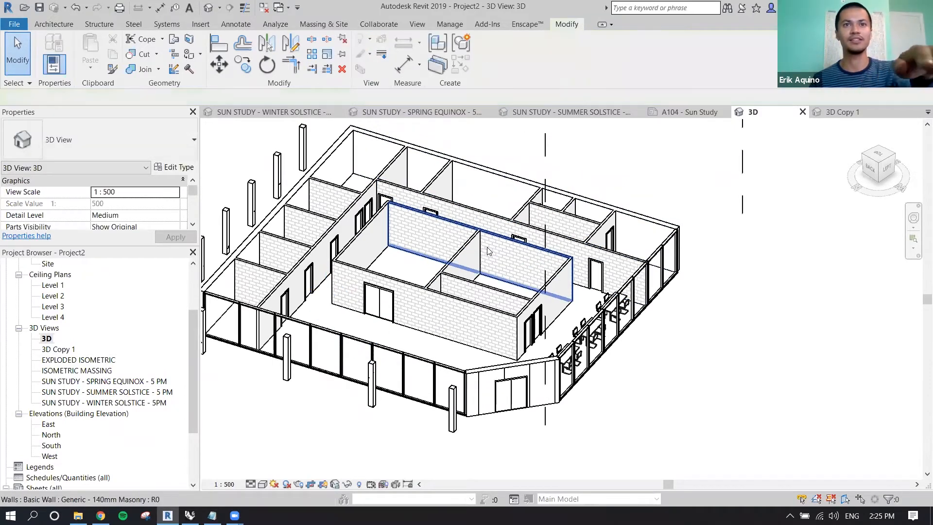
Reveal the hidden elements in the 3D view, examine the hidden stair, columns and site lines, and leave the reveal mode
scroll(483, 251, down, 4)
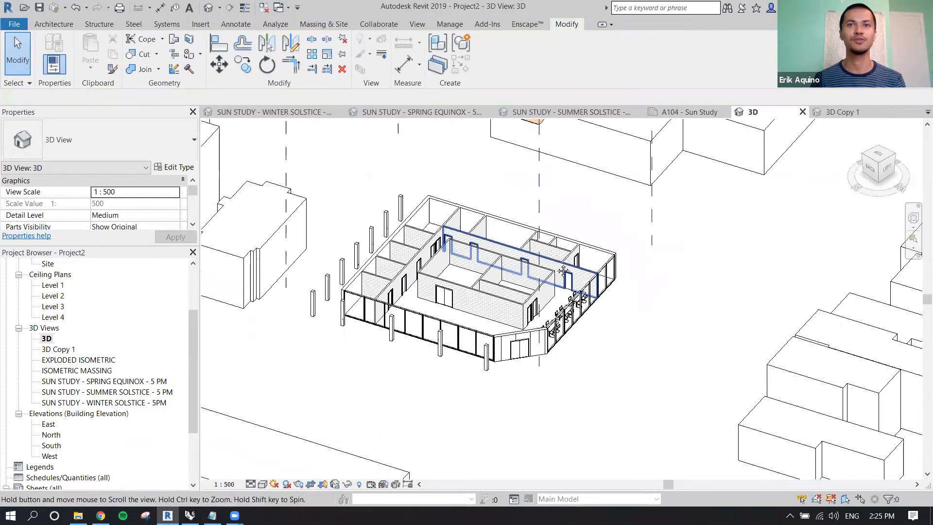
middle_drag(557, 261, 555, 278)
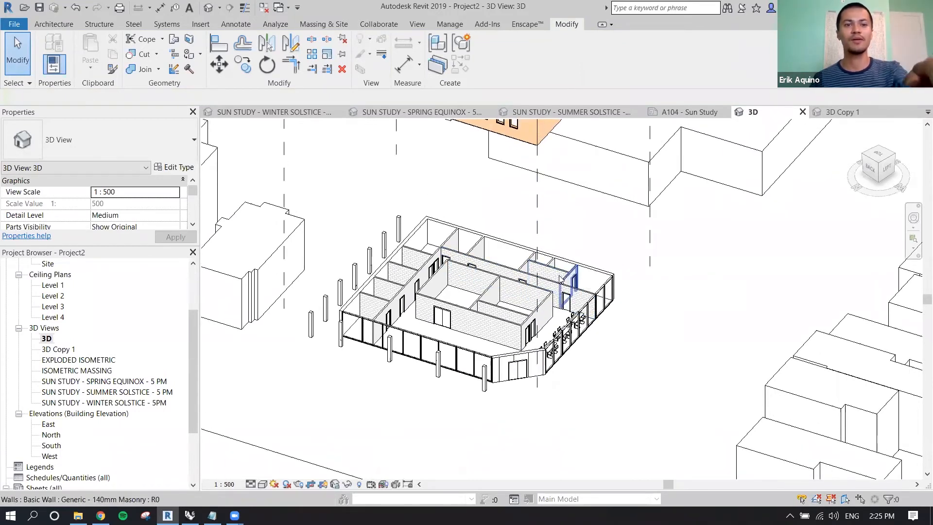
key(r)
key(h)
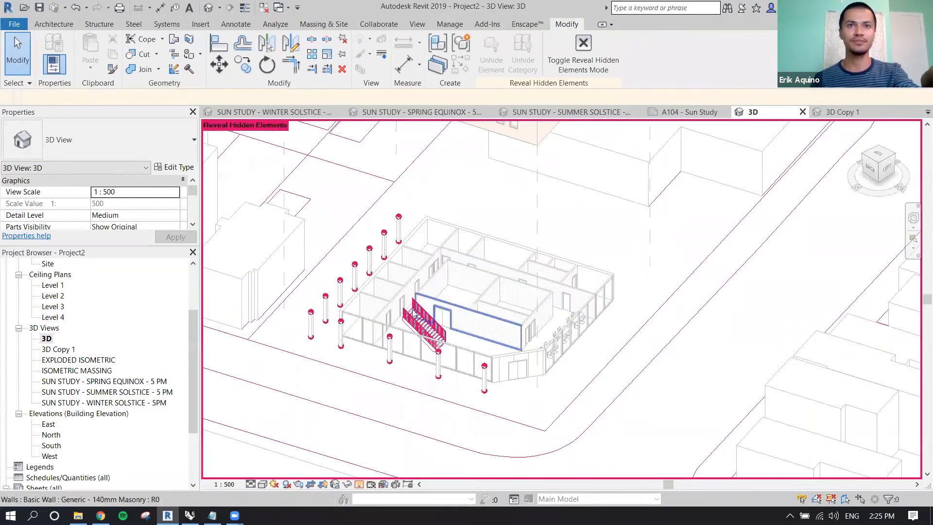
scroll(421, 314, up, 2)
scroll(421, 314, down, 5)
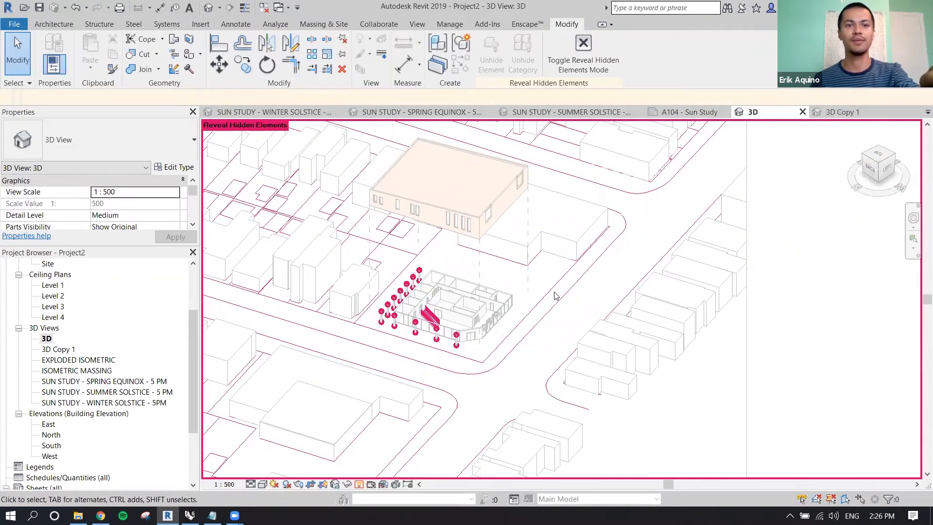
key(r)
key(h)
middle_drag(463, 279, 479, 283)
scroll(480, 283, down, 2)
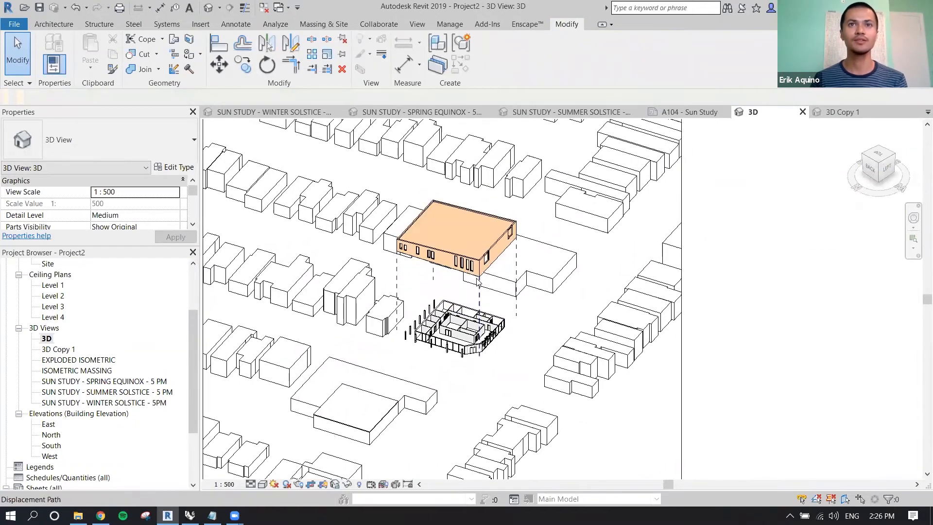
middle_drag(599, 267, 623, 279)
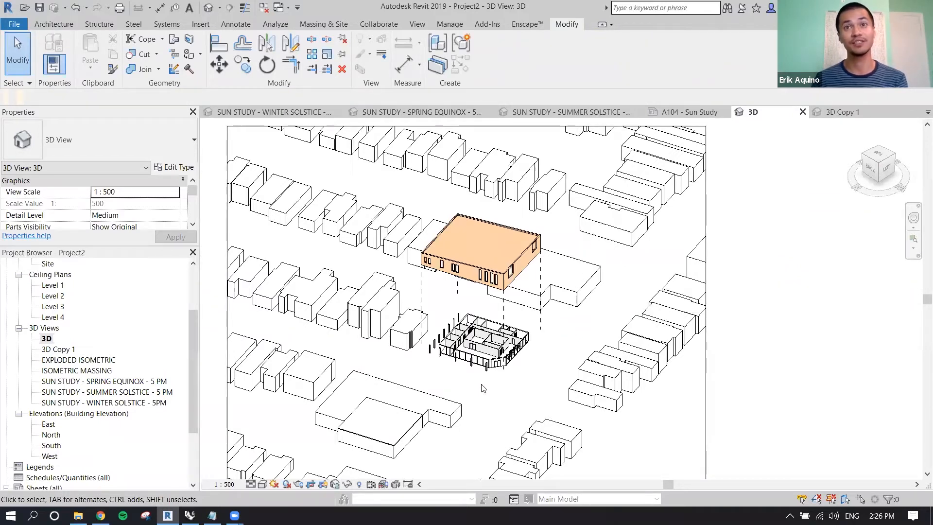
Review the sun study views for summer solstice and winter solstice, finishing on the spring equinox view, to compare their shadows
double_click(123, 382)
middle_drag(501, 291, 486, 273)
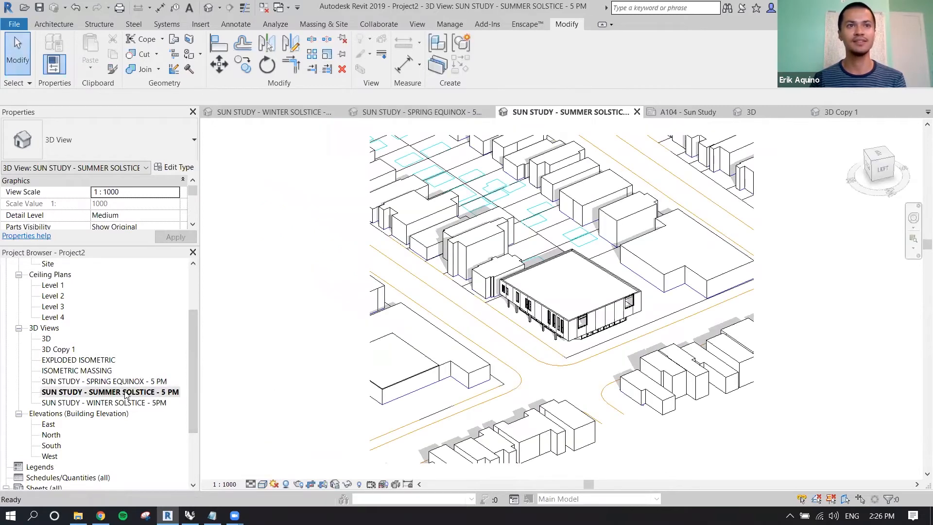
double_click(127, 403)
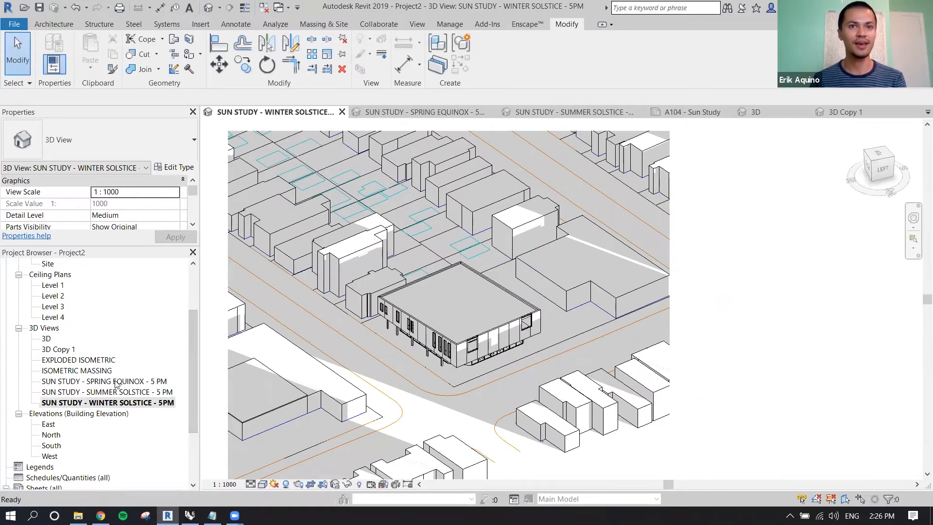
double_click(115, 382)
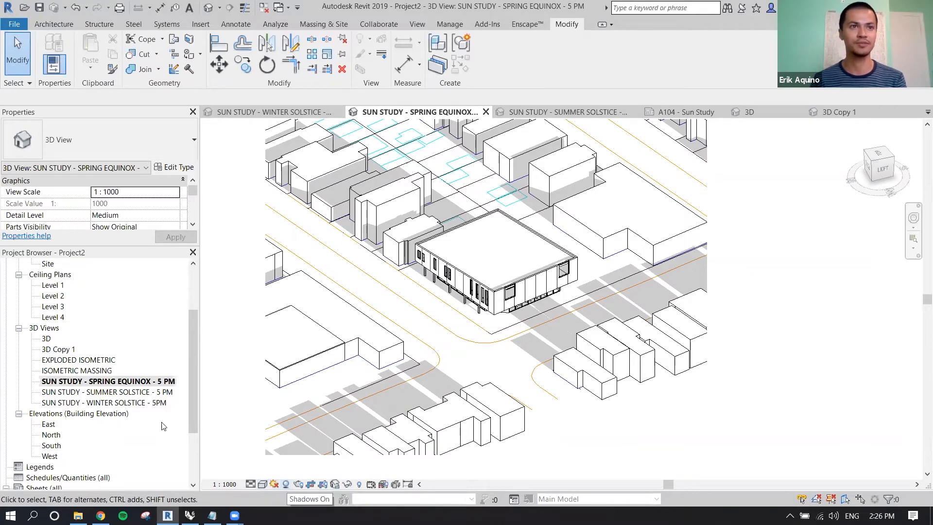
Duplicate the SUN STUDY - SPRING EQUINOX - 5 PM view without detailing and turn off shadows in the copy
right_click(128, 384)
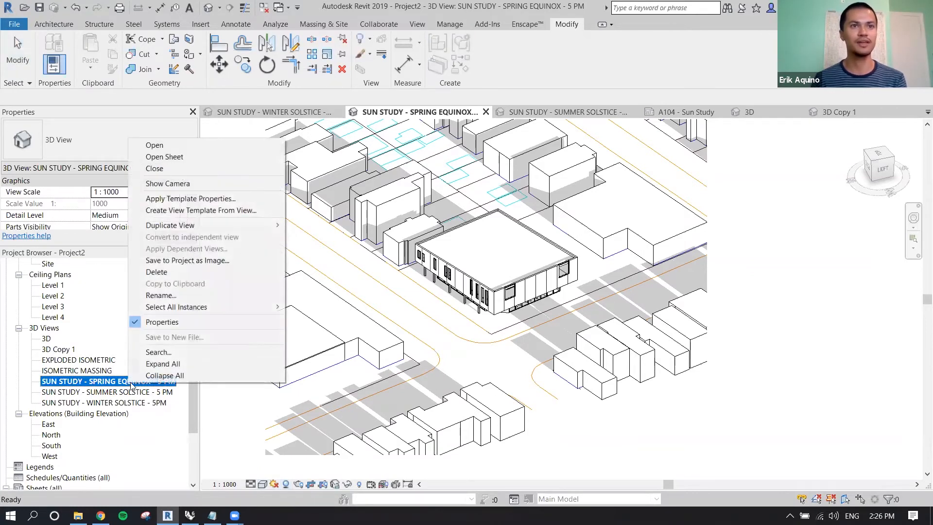
mouse_move(195, 225)
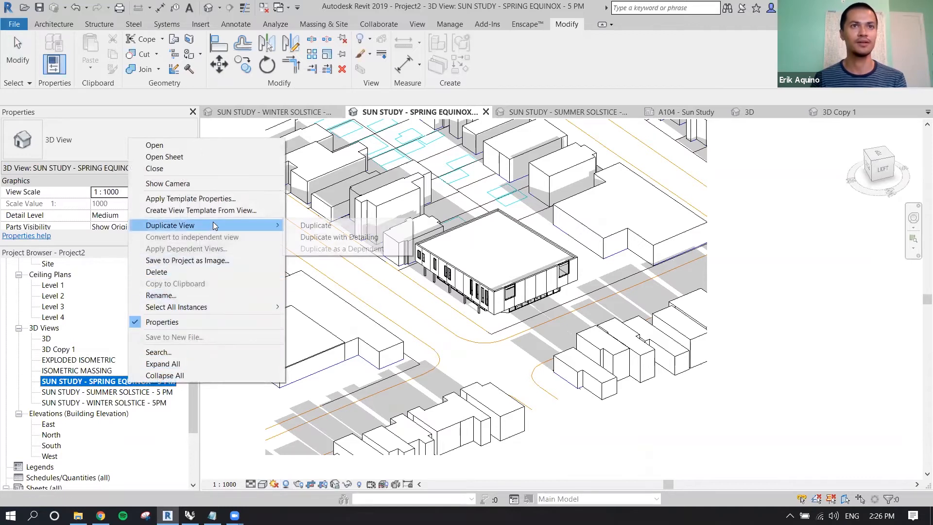
click(312, 225)
middle_drag(568, 302, 479, 282)
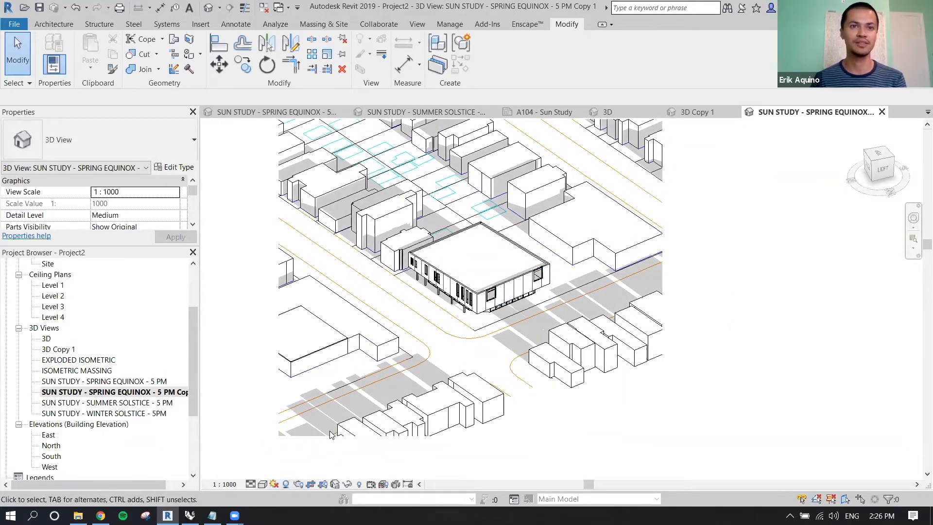
click(286, 485)
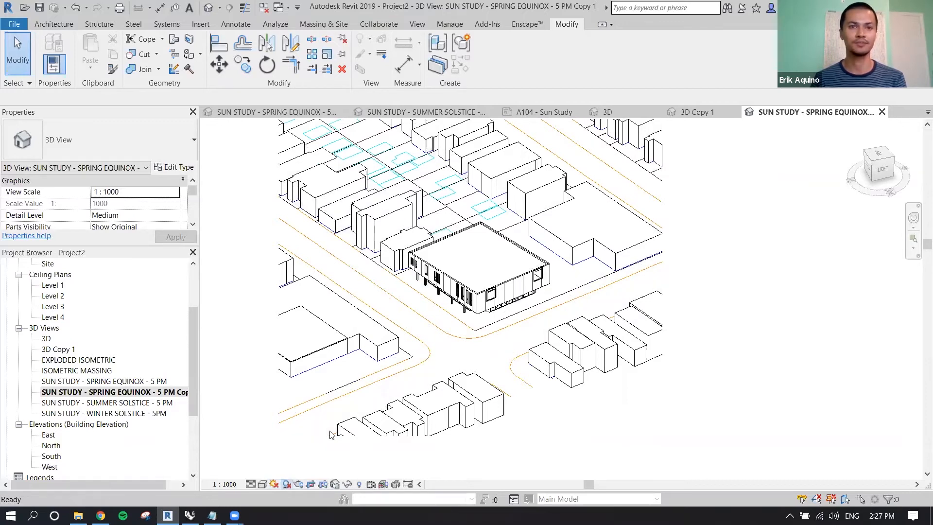
Open the Sun Settings of the current 3D view and move the dialog clear of the model
click(274, 484)
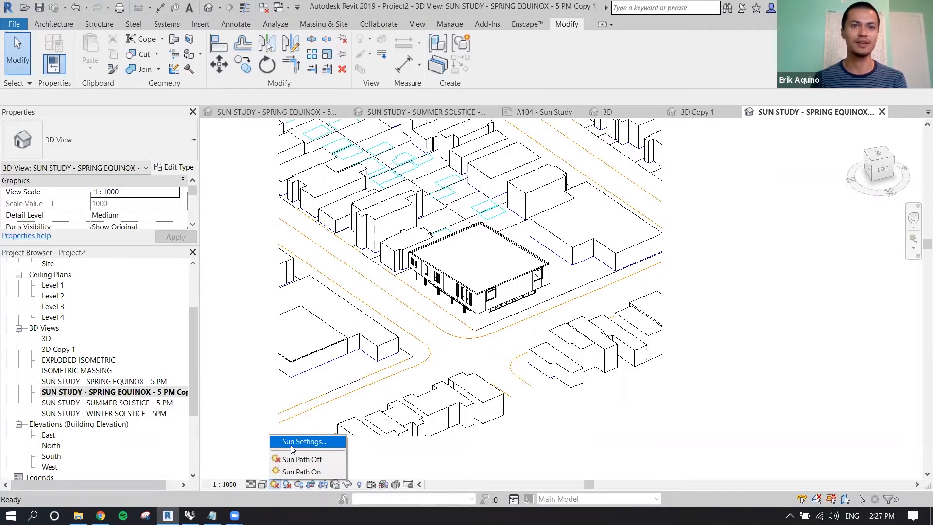
click(278, 485)
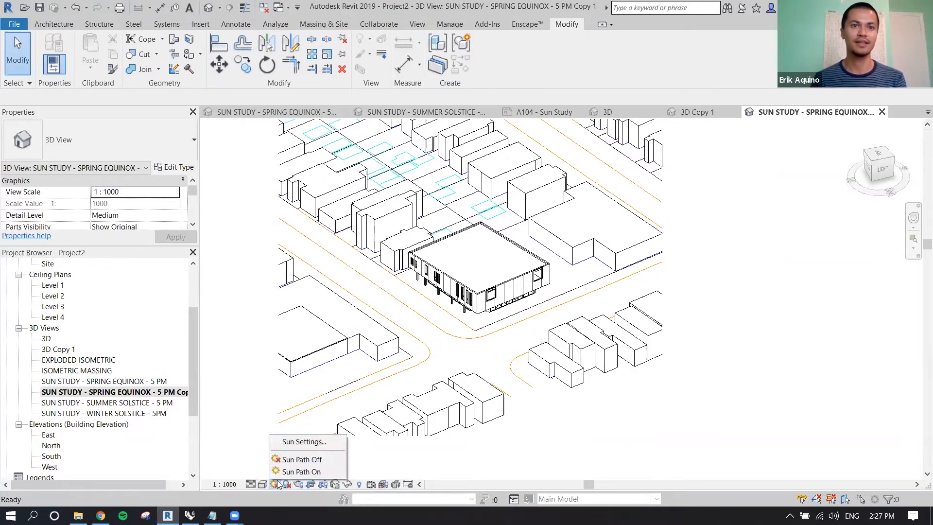
click(299, 442)
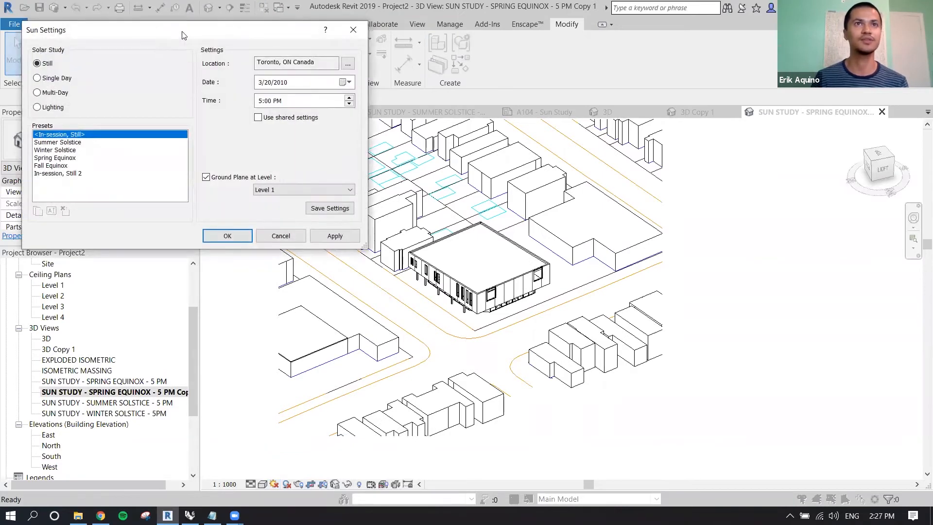
drag(183, 36, 198, 125)
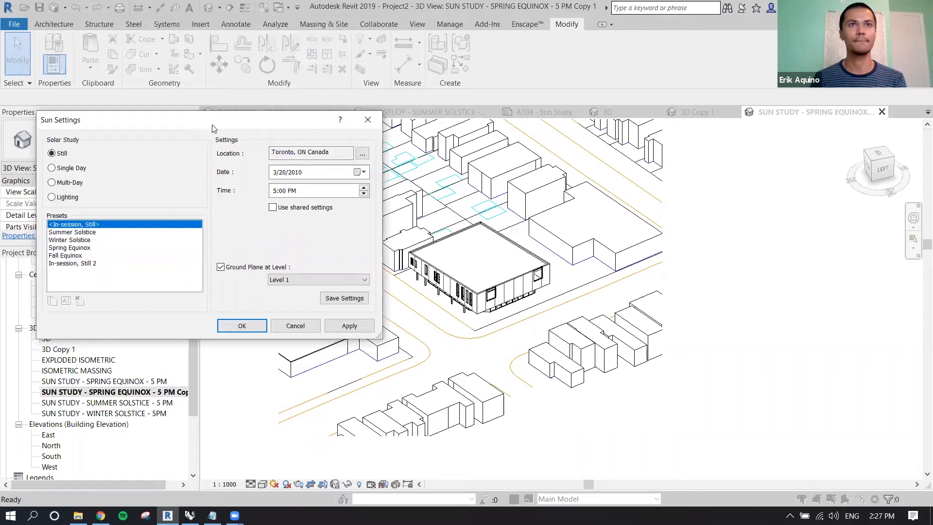
mouse_move(217, 111)
mouse_down()
mouse_move(226, 97)
mouse_move(202, 106)
mouse_up()
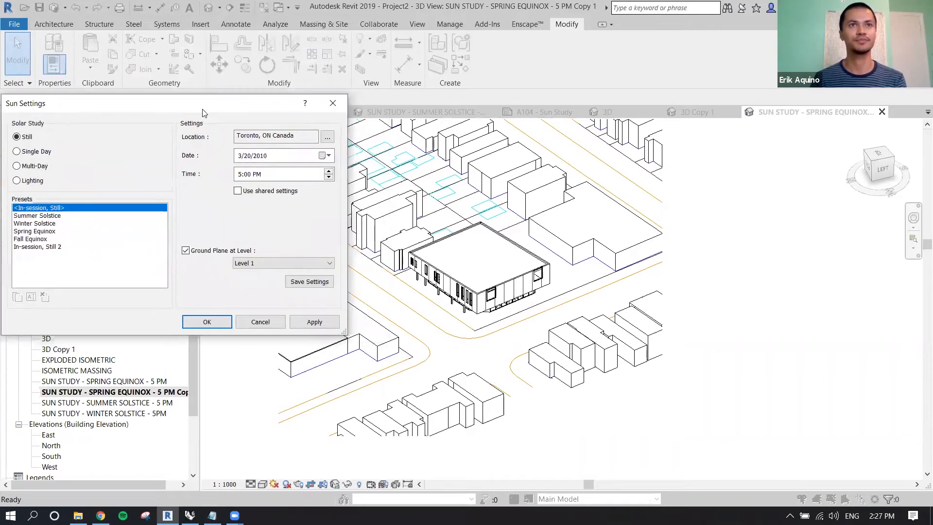
Try defining the project location by Internet Mapping Service
click(329, 139)
click(348, 149)
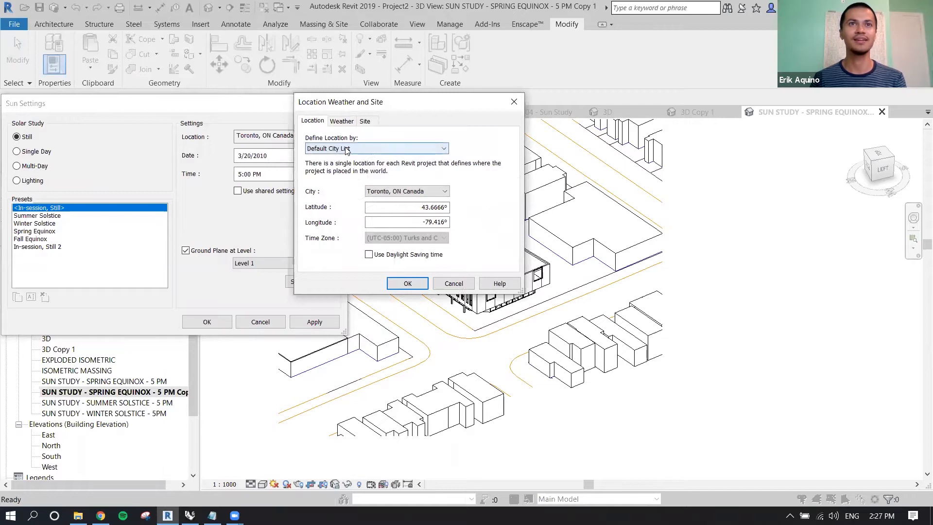
click(343, 165)
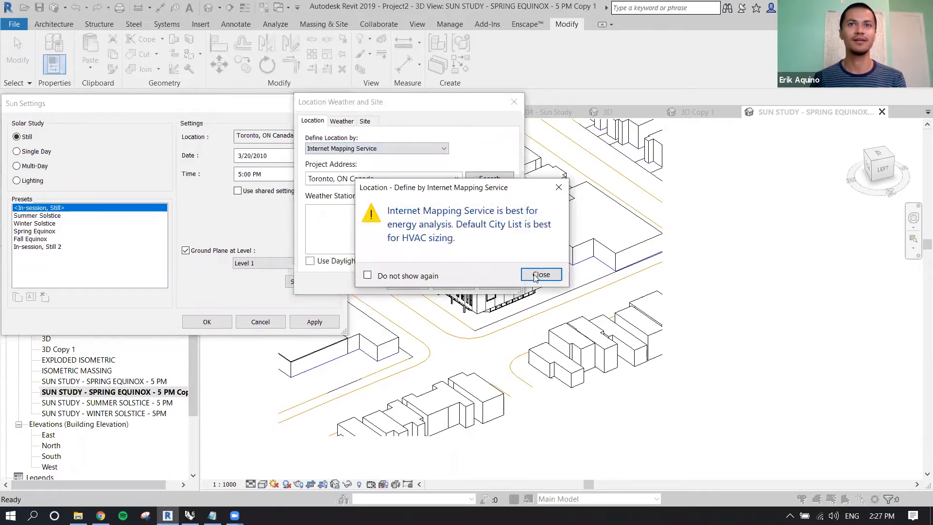
click(535, 275)
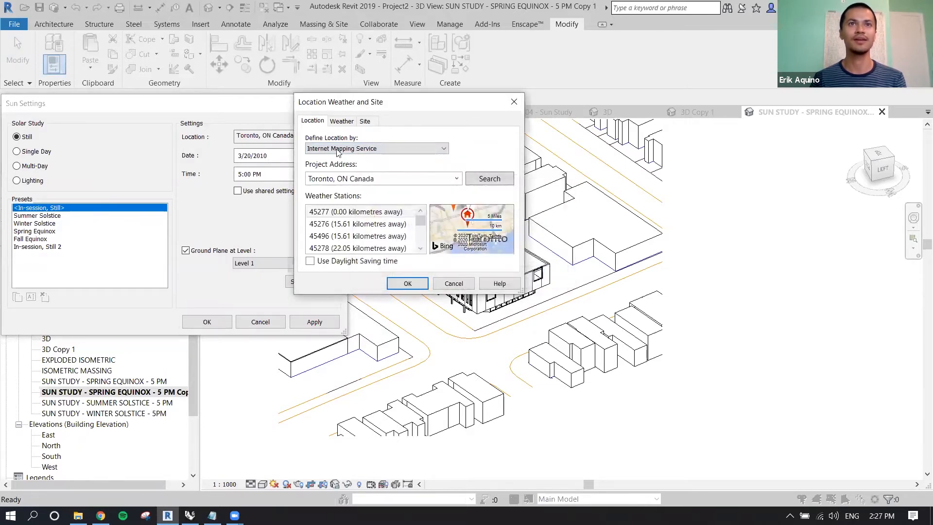
Define the project location by Default City List with Toronto, ON Canada as the city
click(366, 150)
click(358, 159)
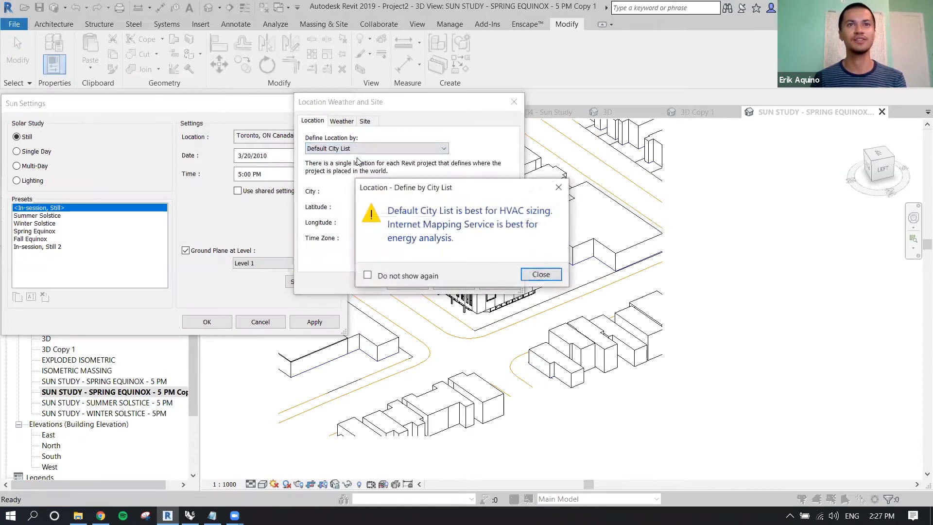
click(536, 273)
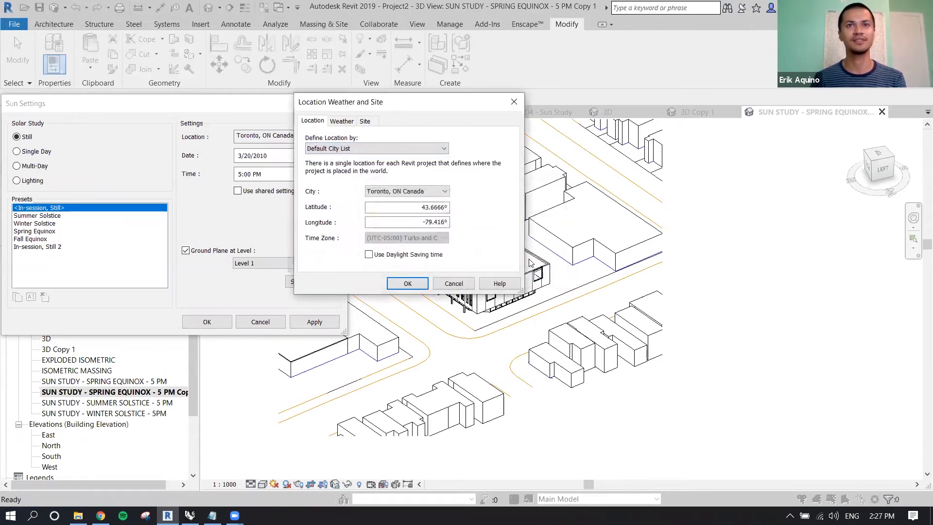
click(430, 192)
click(426, 203)
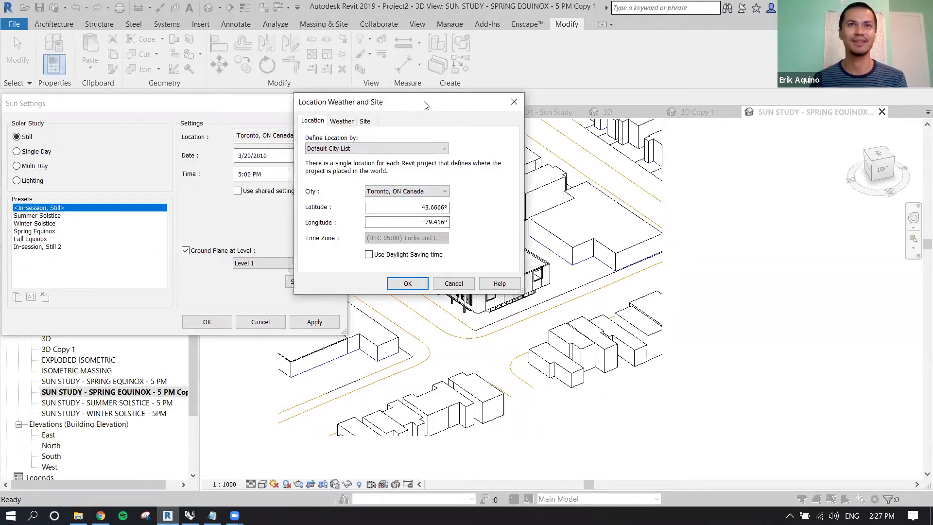
drag(424, 105, 399, 96)
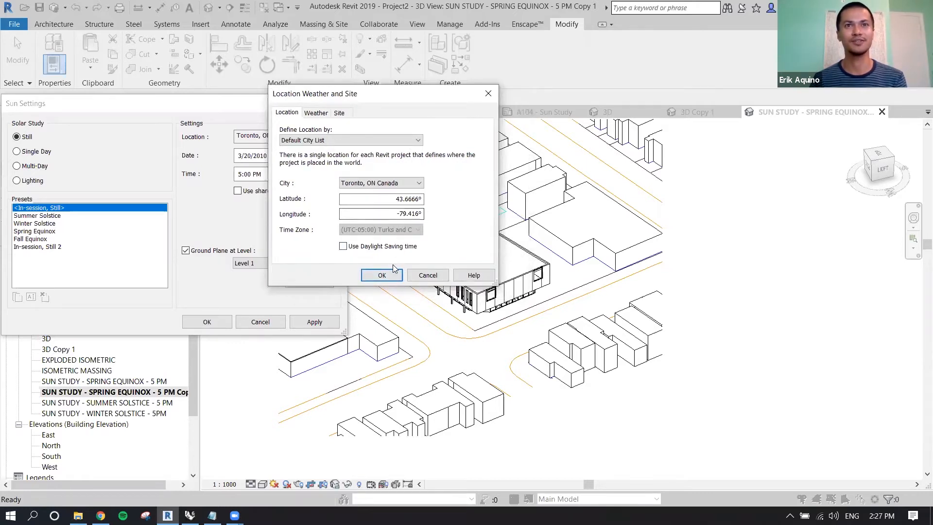
click(382, 275)
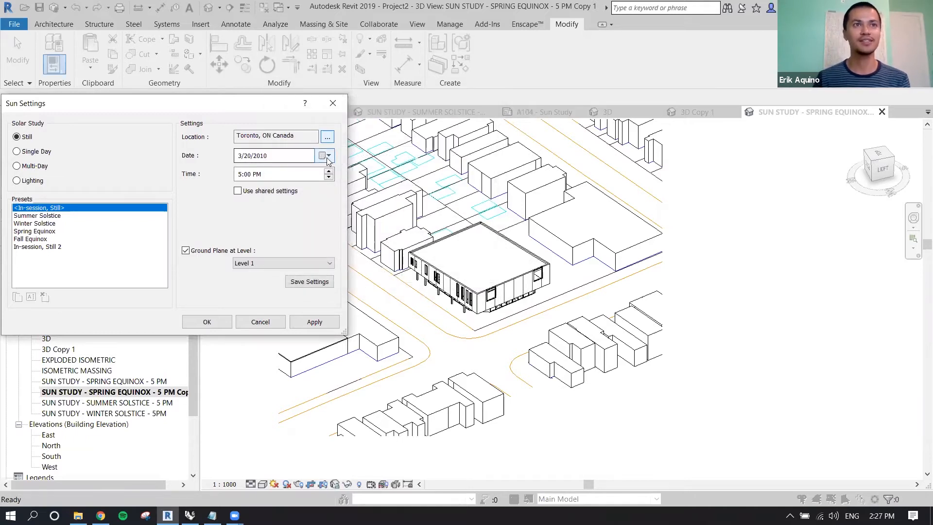
Apply the Summer Solstice sun preset with the time set to 12:00 PM and turn on the view's shadows
click(36, 217)
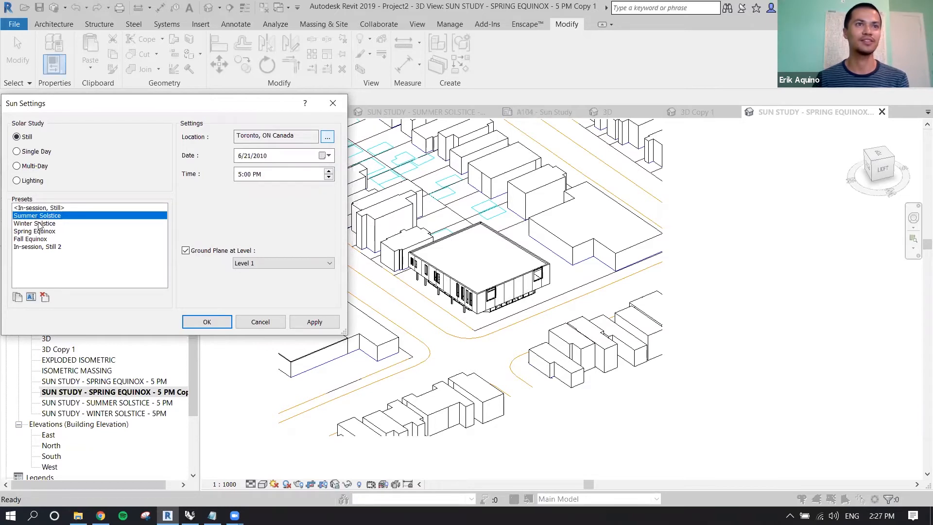
click(40, 224)
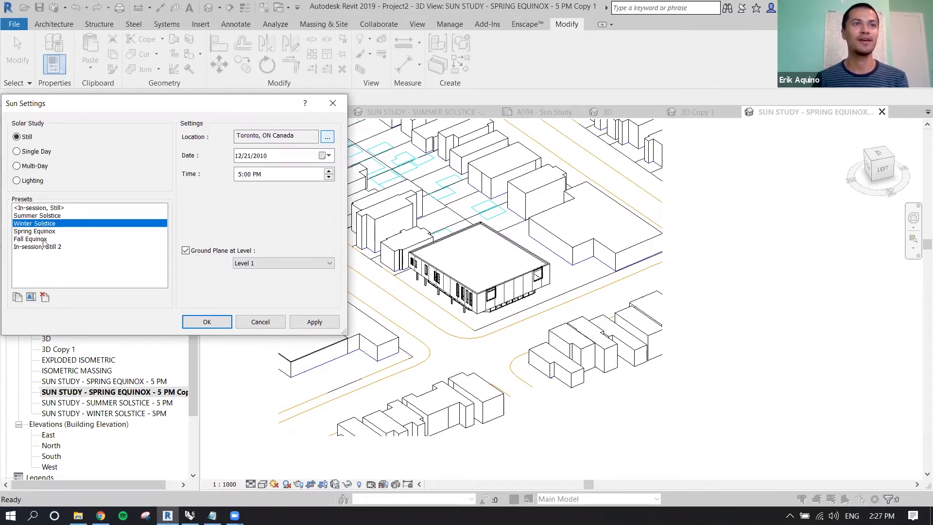
click(51, 218)
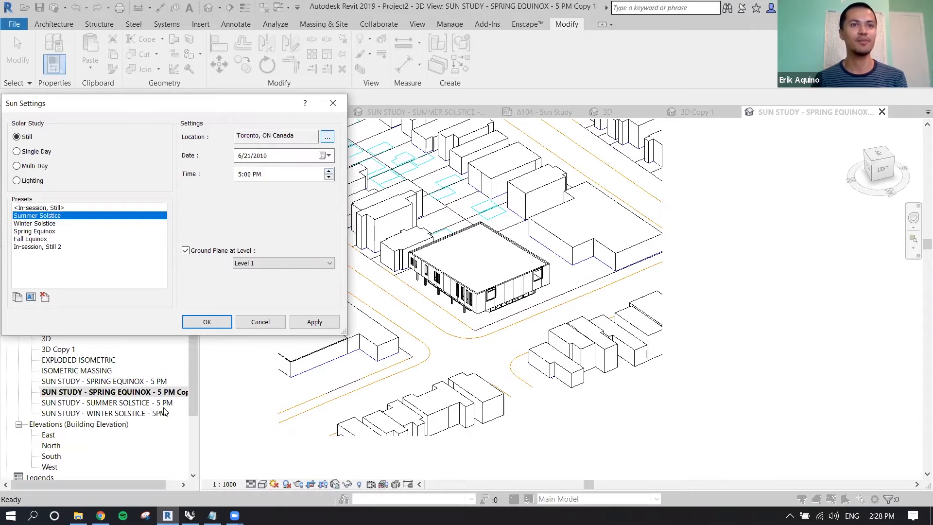
click(329, 178)
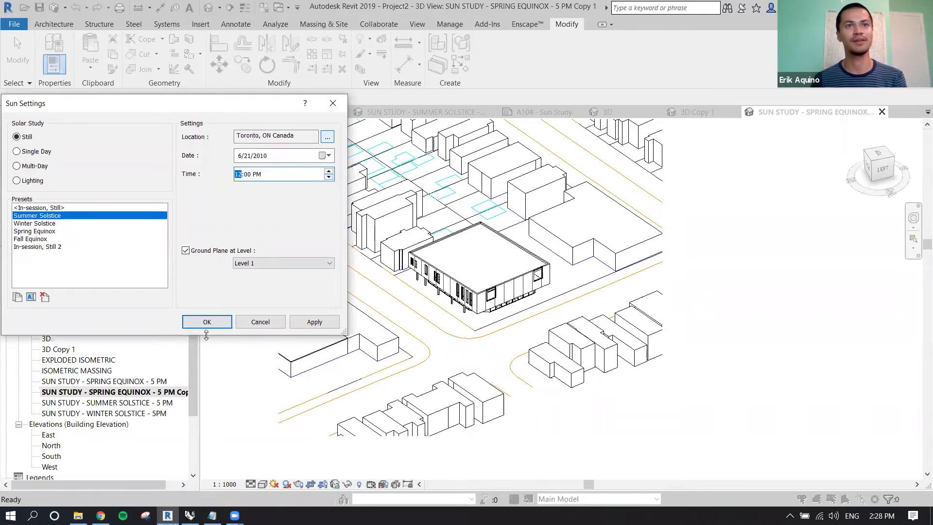
click(214, 321)
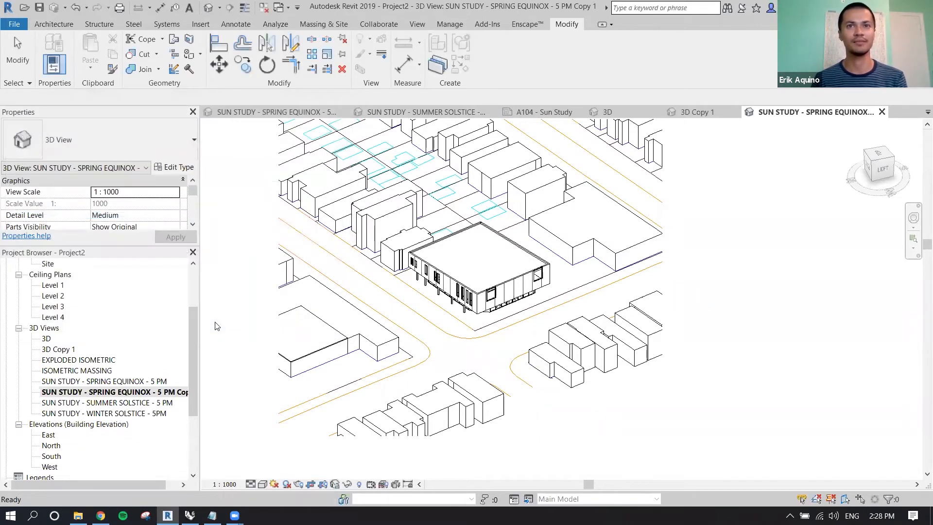
click(286, 484)
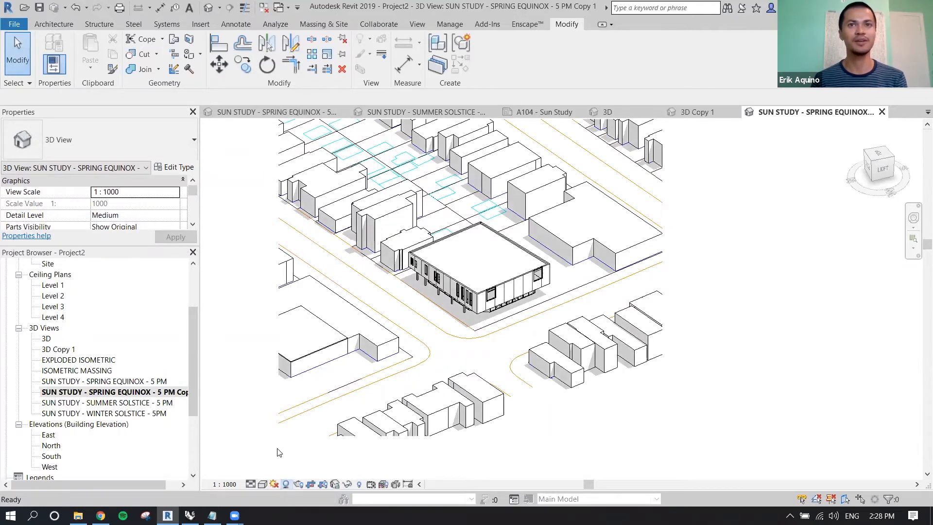
Try shadow intensities of 100 and 60 in the lighting section of the view's Graphic Display Options
click(263, 484)
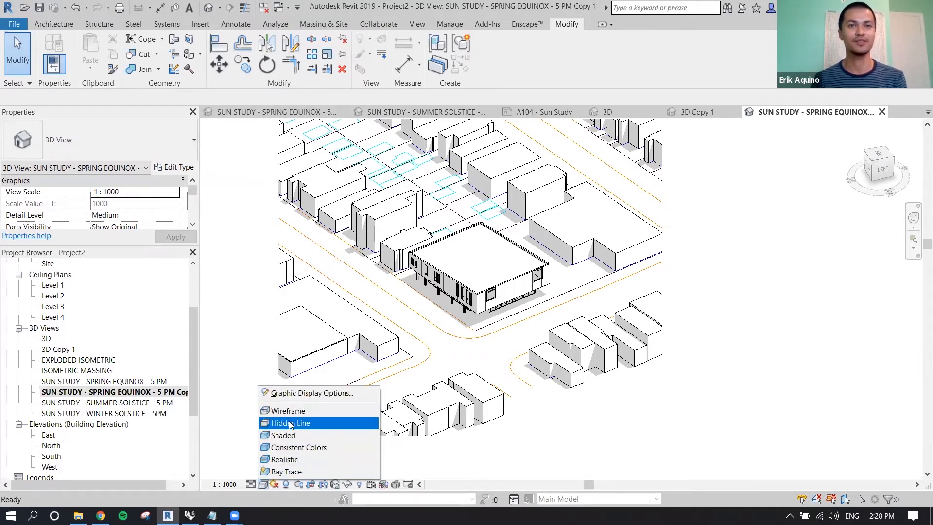
click(294, 393)
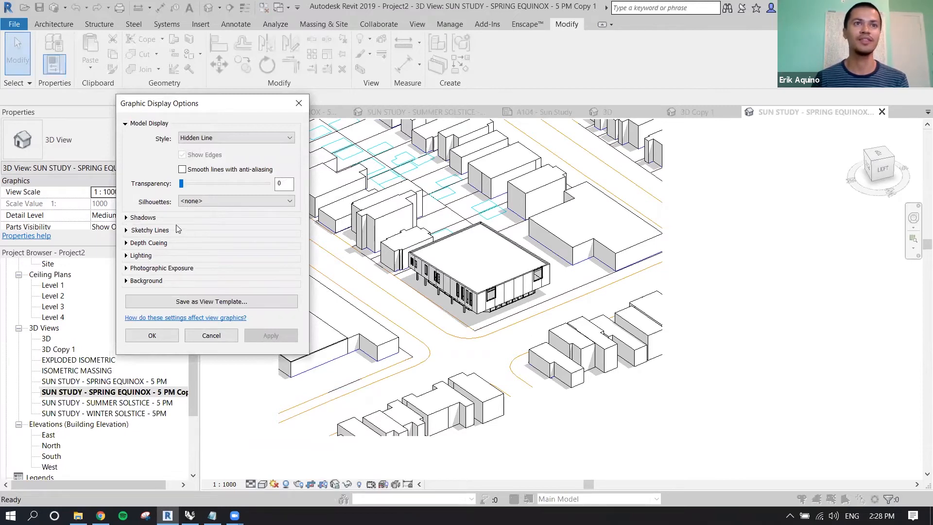
click(127, 218)
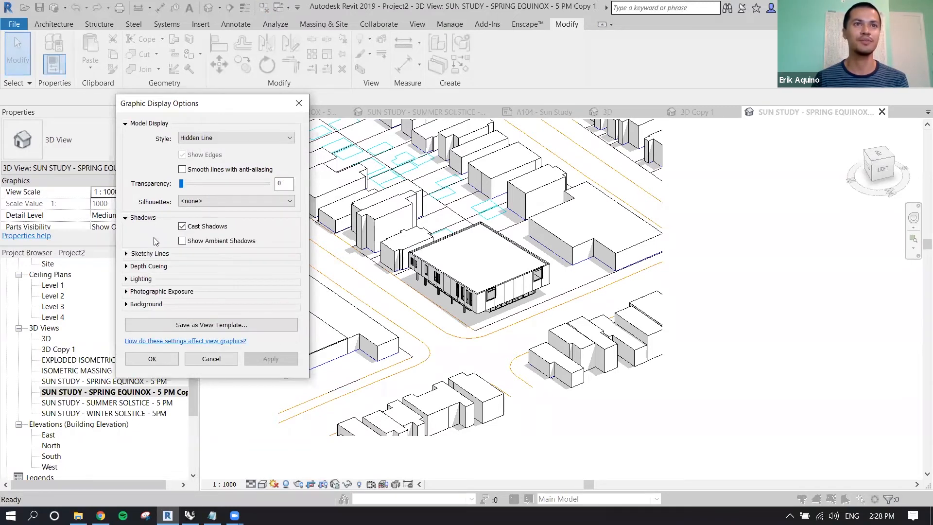
click(126, 279)
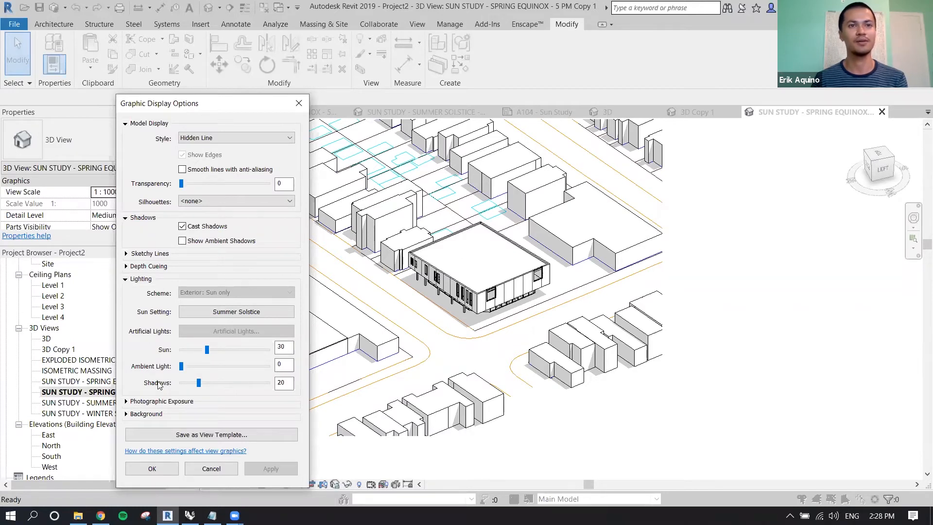
drag(200, 383, 286, 391)
click(266, 469)
click(270, 468)
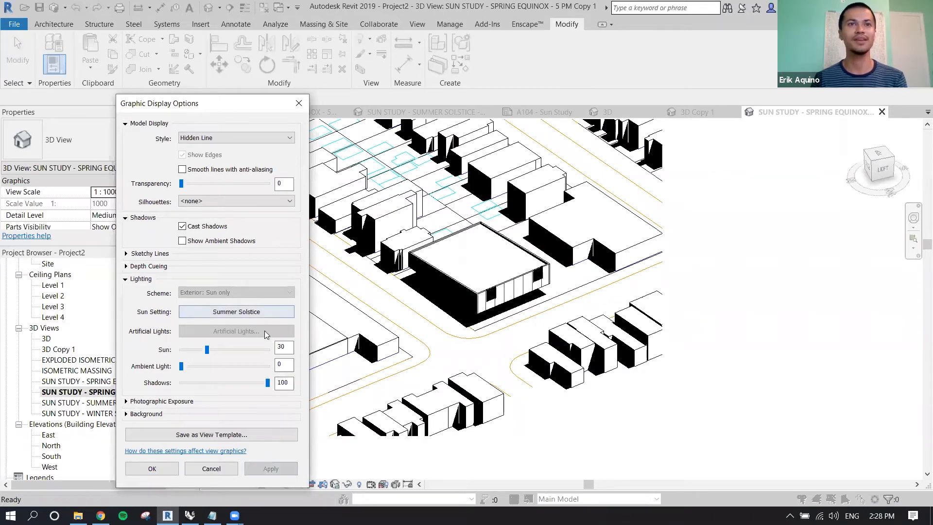
click(252, 383)
click(271, 468)
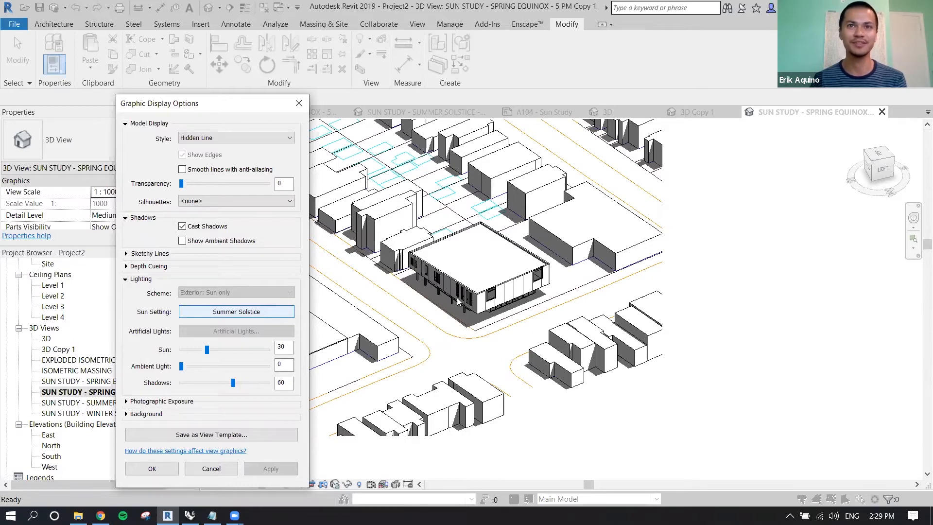
Set the view's shadow intensity to 20 and apply it
click(226, 382)
click(208, 385)
click(273, 467)
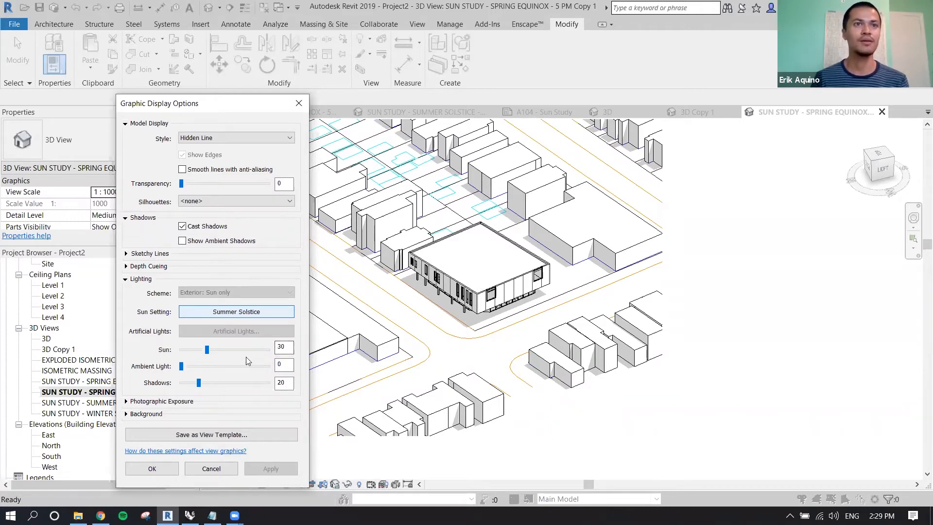
Toggle ambient shadows on, off and on again, applying each change to compare the effect on the buildings
click(183, 241)
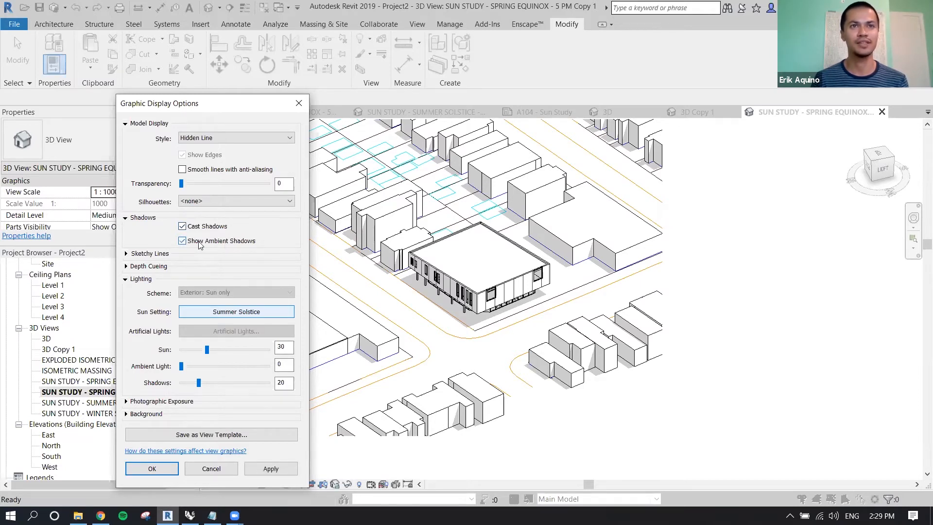
click(271, 469)
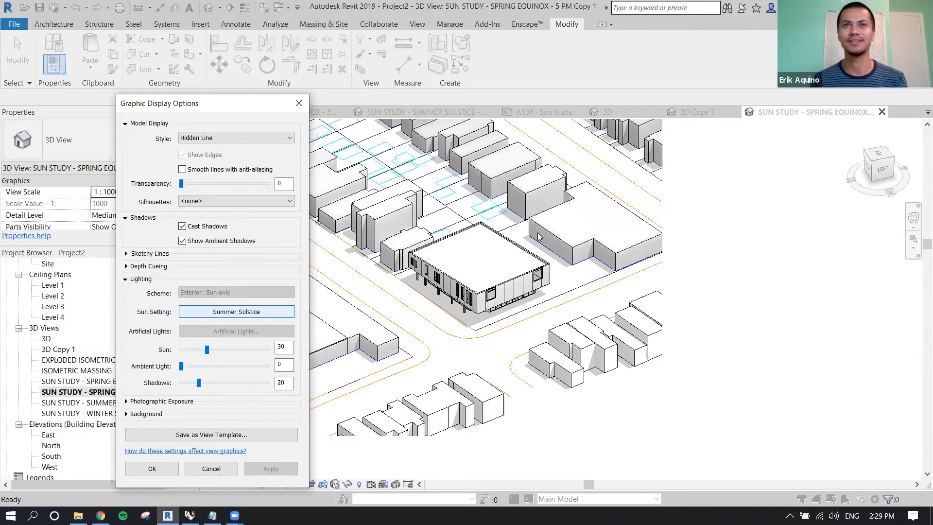
click(182, 241)
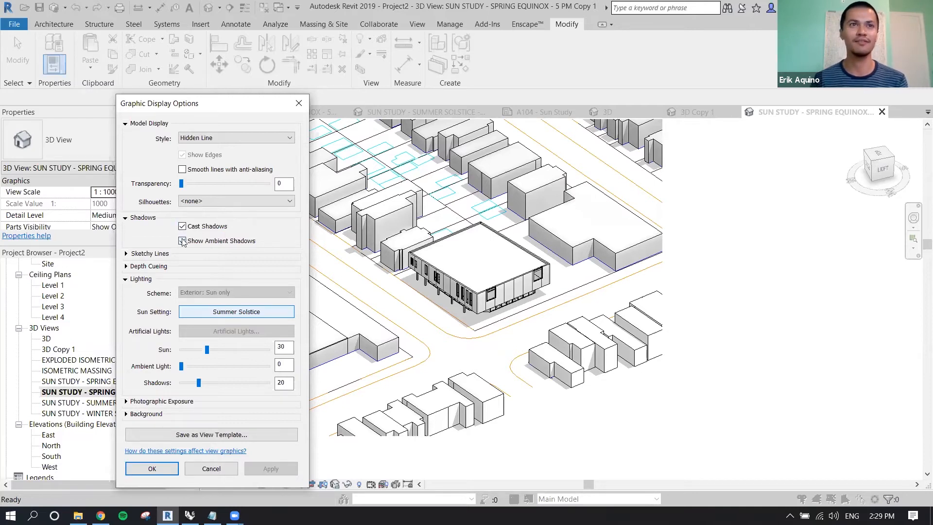
click(261, 471)
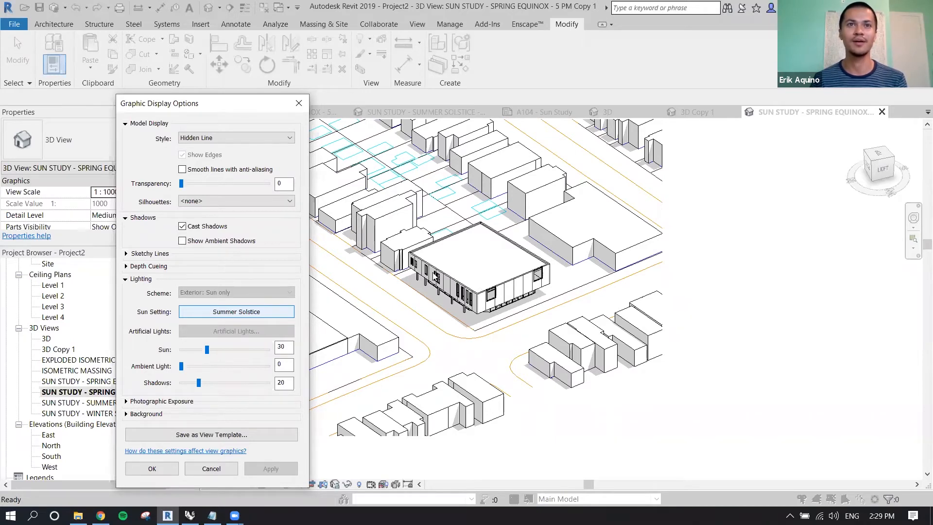
click(183, 241)
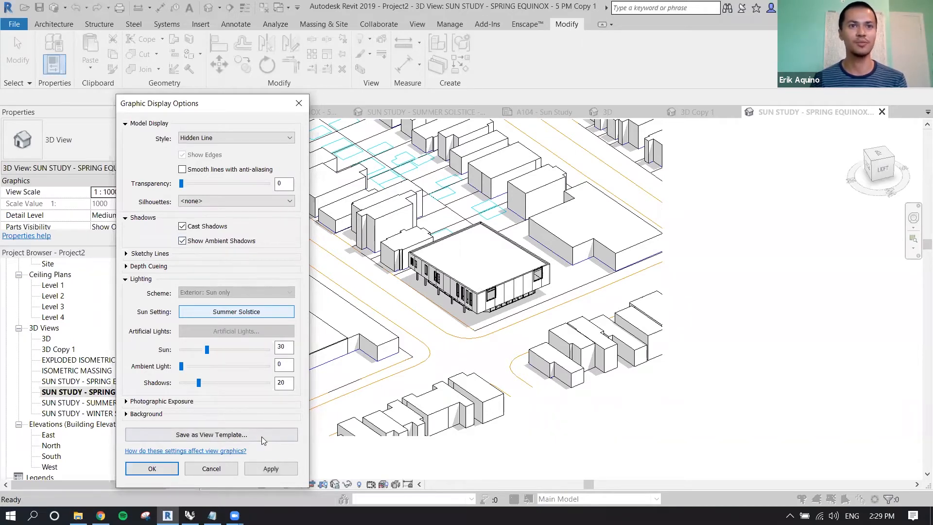
click(271, 469)
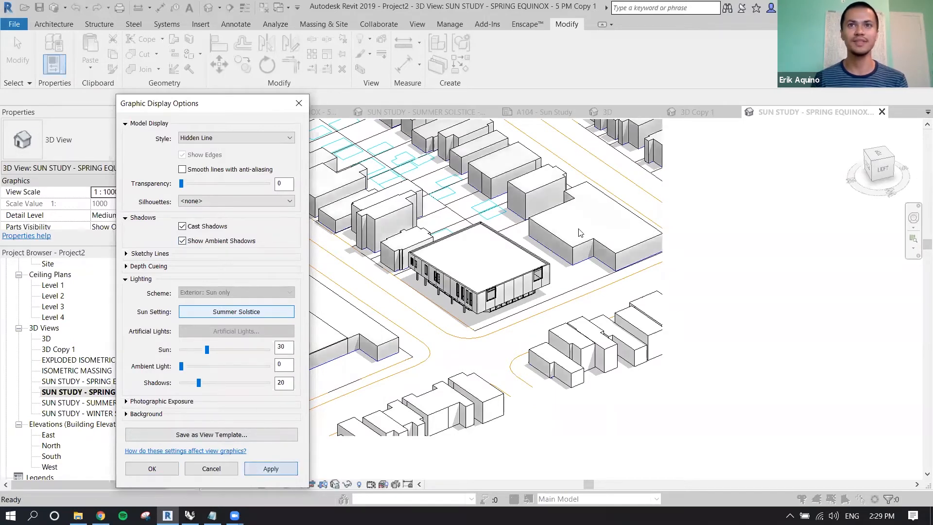
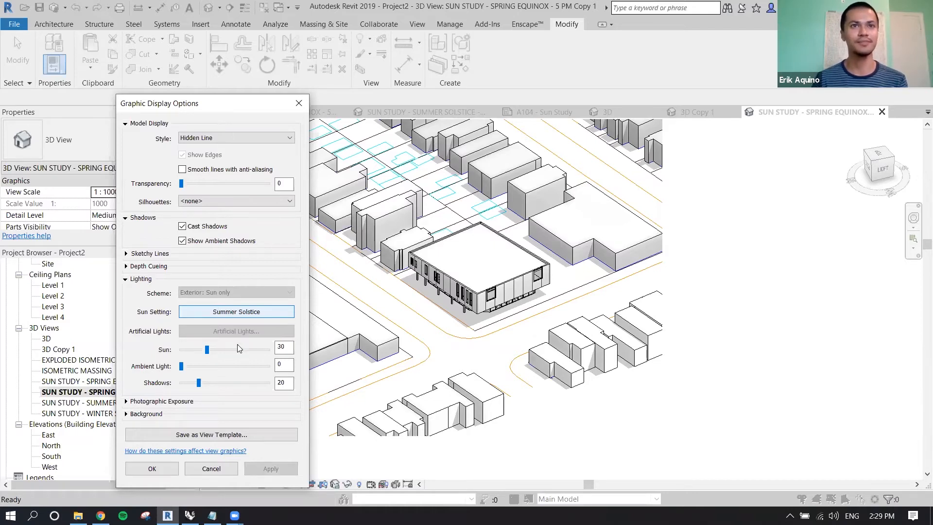
Turn off ambient shadows and accept the graphic display options
click(184, 241)
click(265, 465)
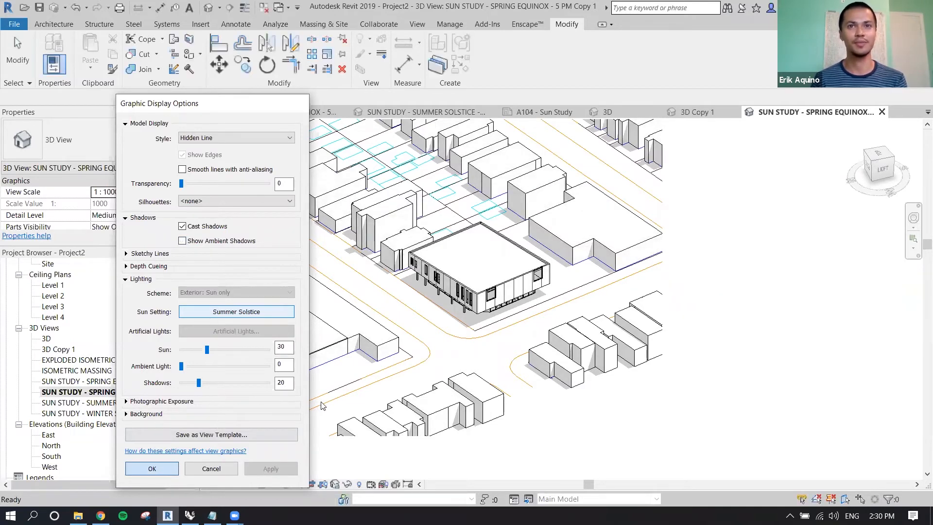
key(Return)
Rename the copied spring equinox 3D view to "SUN STUDY - summmer solstice - 1 pm"
click(157, 394)
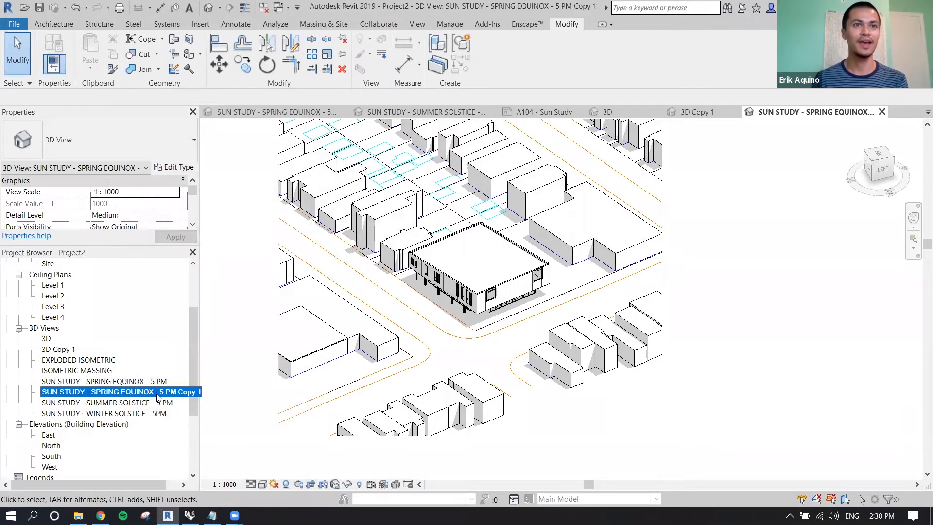
right_click(157, 394)
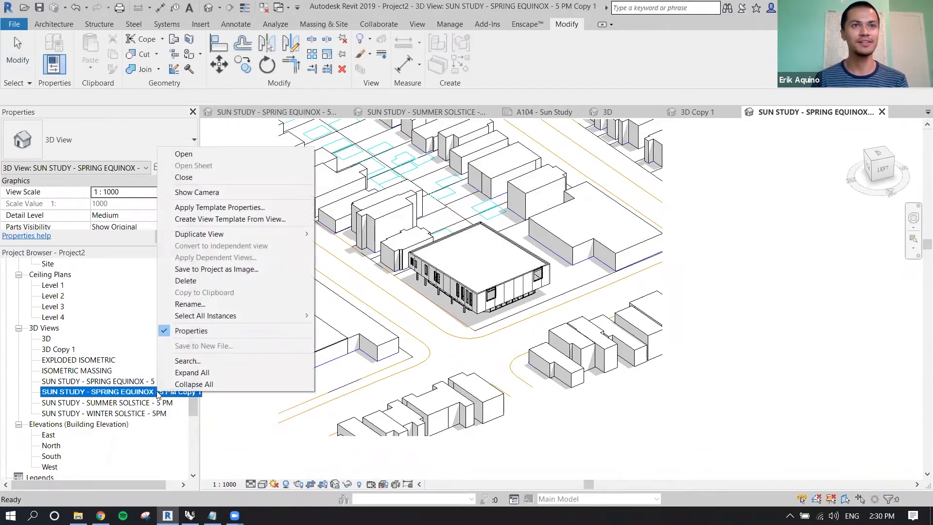
click(197, 304)
drag(144, 391, 206, 399)
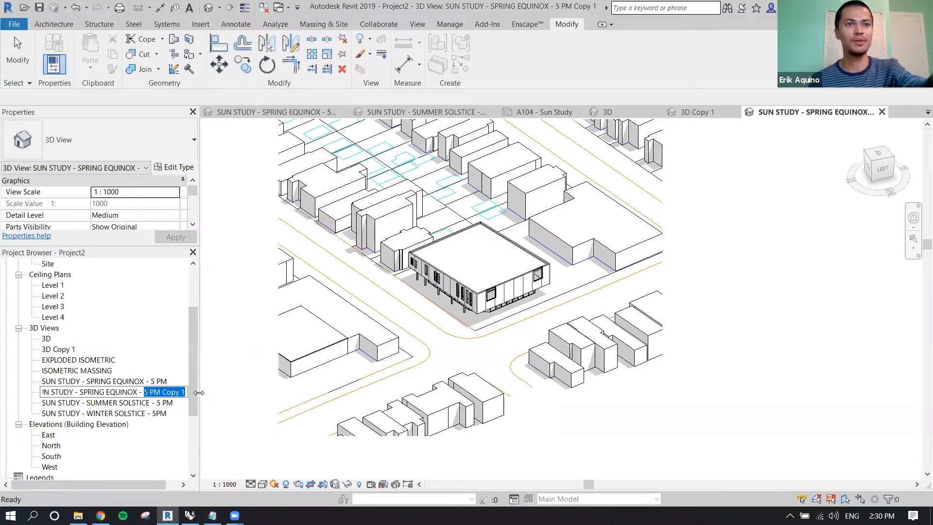
text(1 pm)
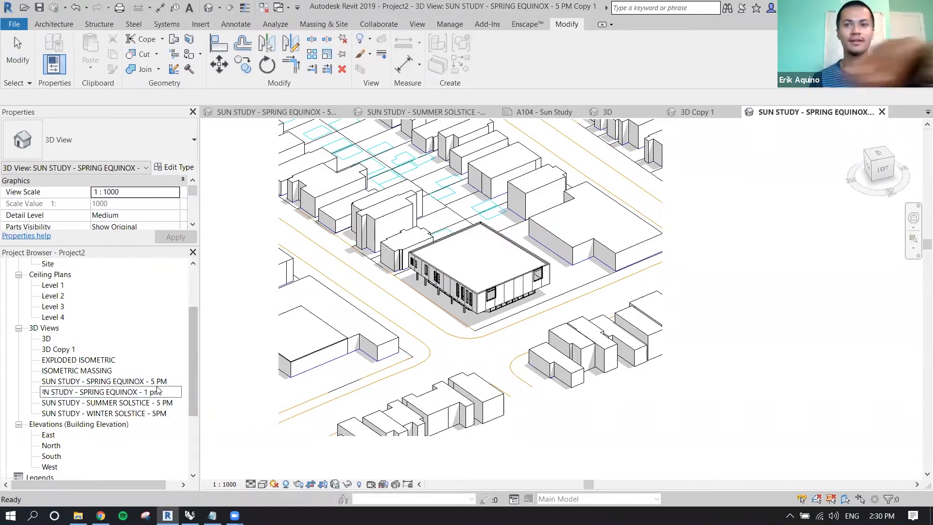
key(BackSpace)
text(m)
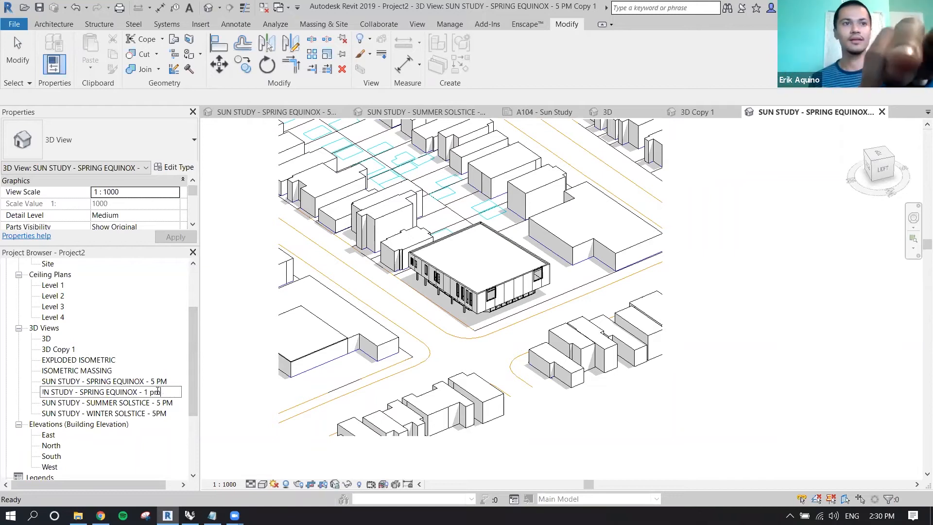
drag(137, 391, 80, 391)
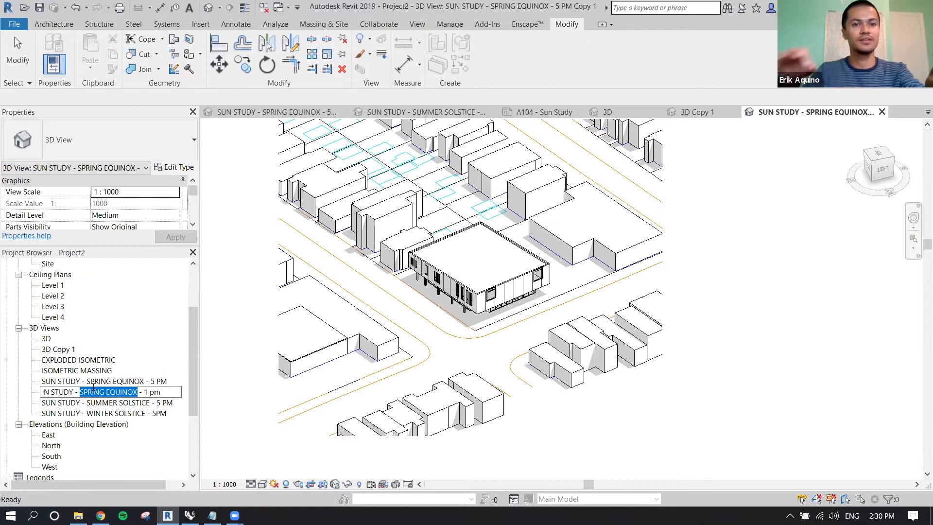
text(summmer so)
text(lstice)
key(Return)
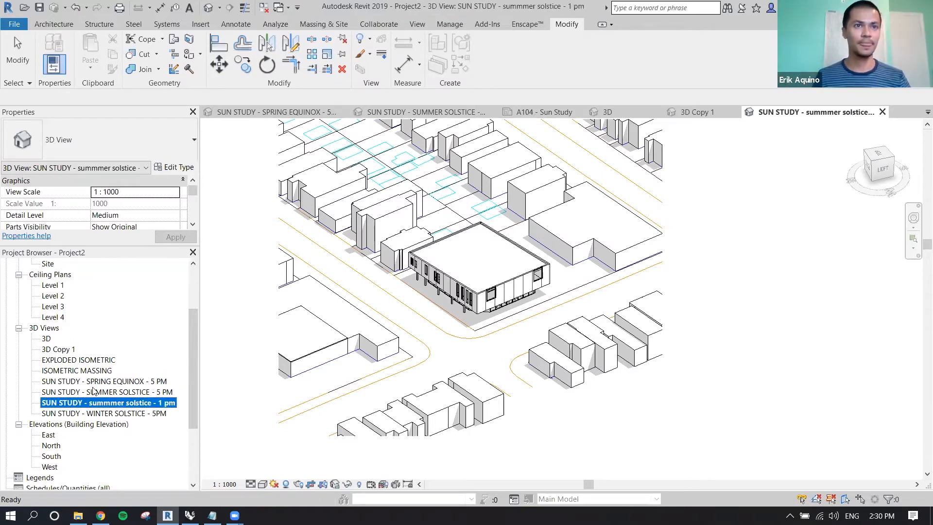
Duplicate the "SUN STUDY - summmer solstice - 1 pm" view and select the new copy
right_click(165, 405)
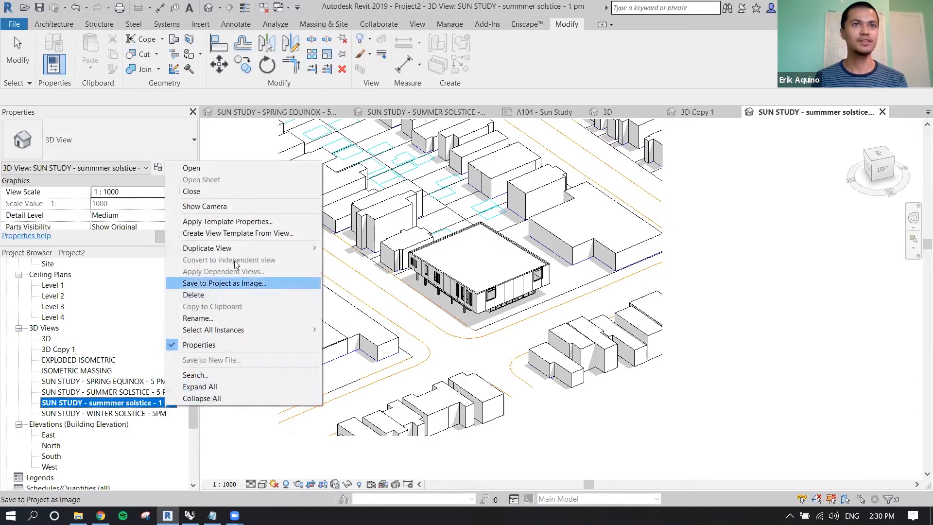
mouse_move(292, 248)
click(335, 249)
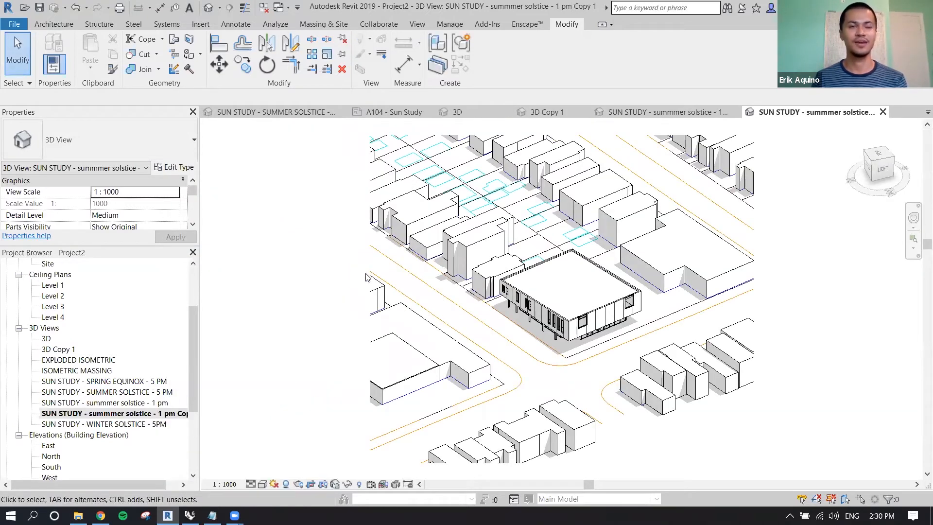
click(141, 413)
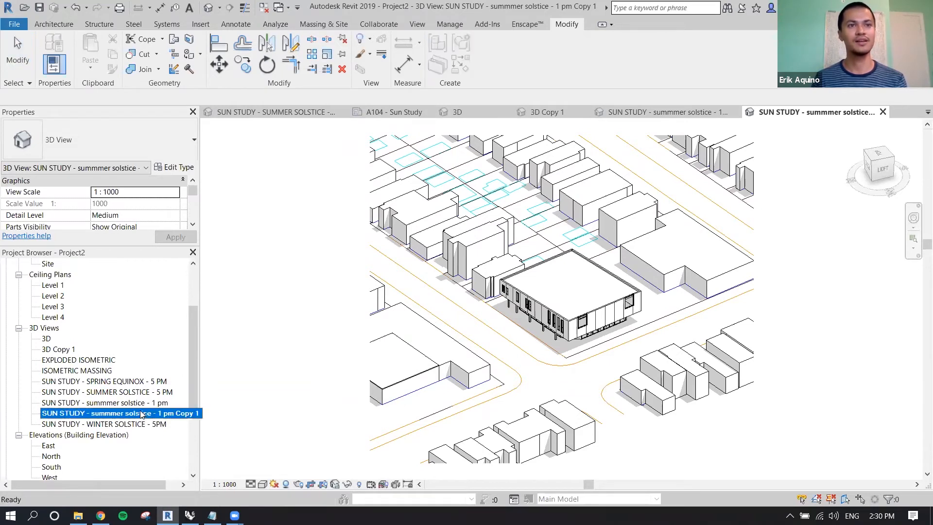
Set the copied view's sun settings to the Winter Solstice still preset with the time at 1:00 PM
click(269, 454)
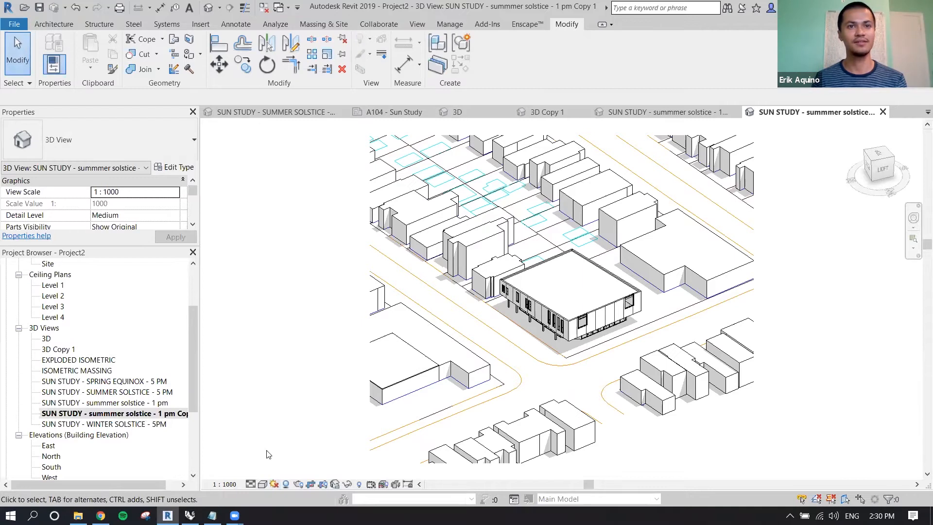
click(274, 484)
click(294, 441)
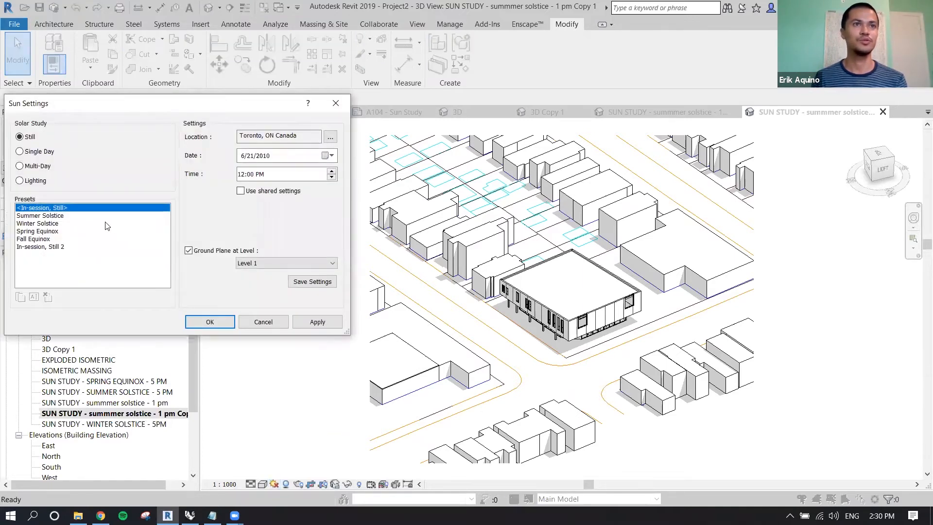
click(50, 223)
click(332, 178)
click(332, 177)
click(332, 178)
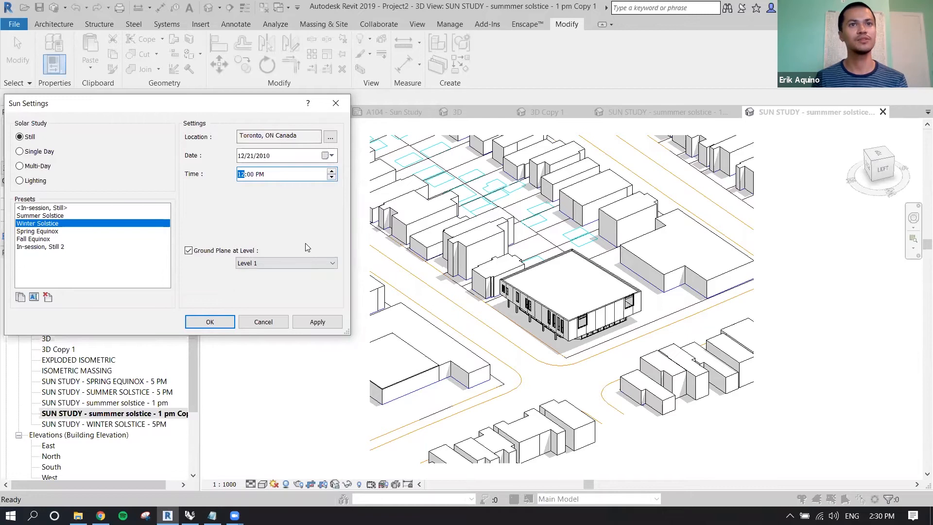
click(332, 170)
click(212, 326)
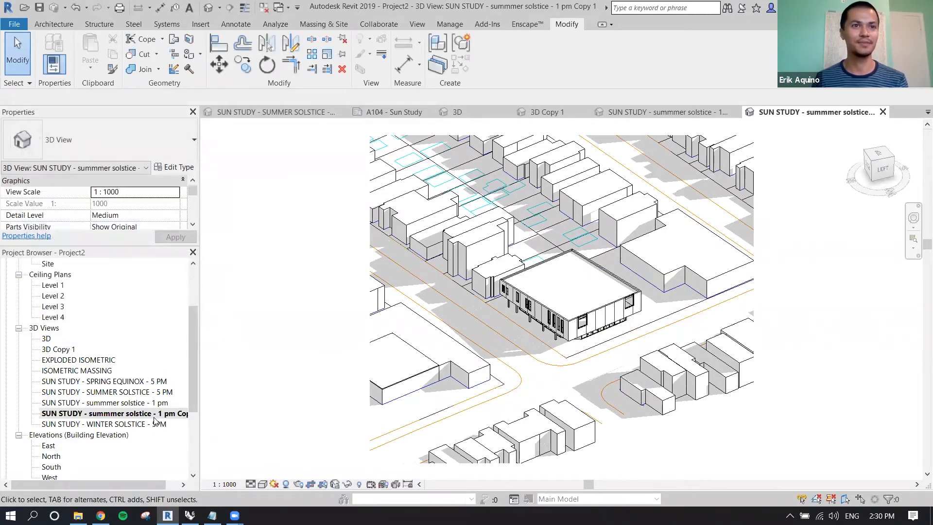
Rename the copied 1 pm view to "SUN STUDY -winter solstice - 1 pm"
click(155, 414)
right_click(155, 417)
click(189, 326)
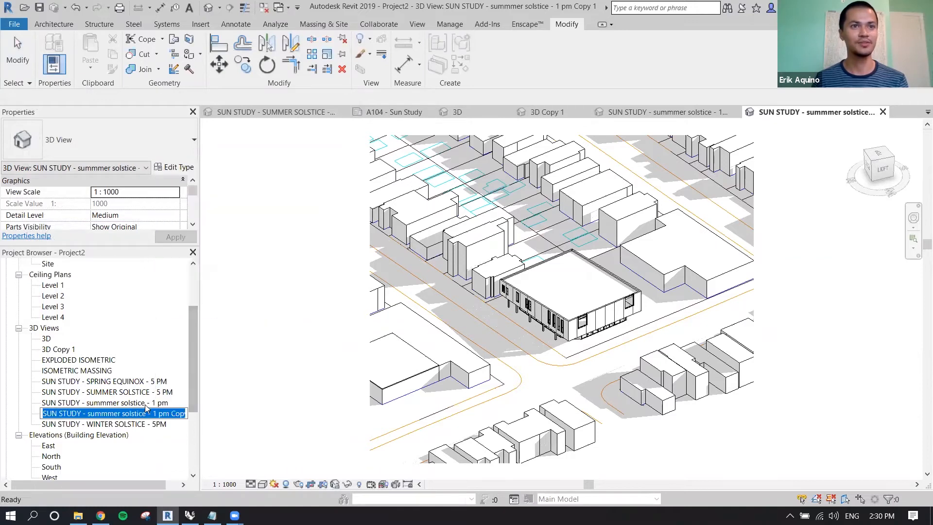
drag(146, 414, 88, 415)
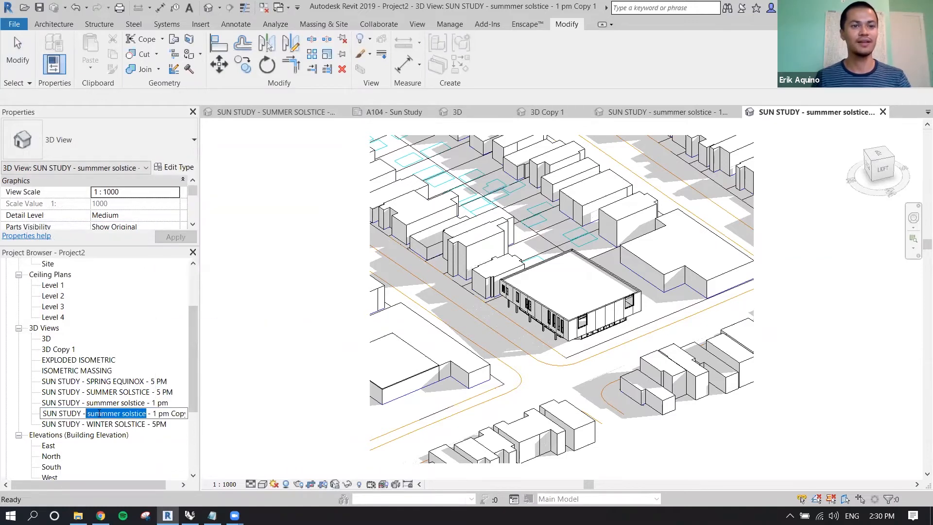
text(winter solstice)
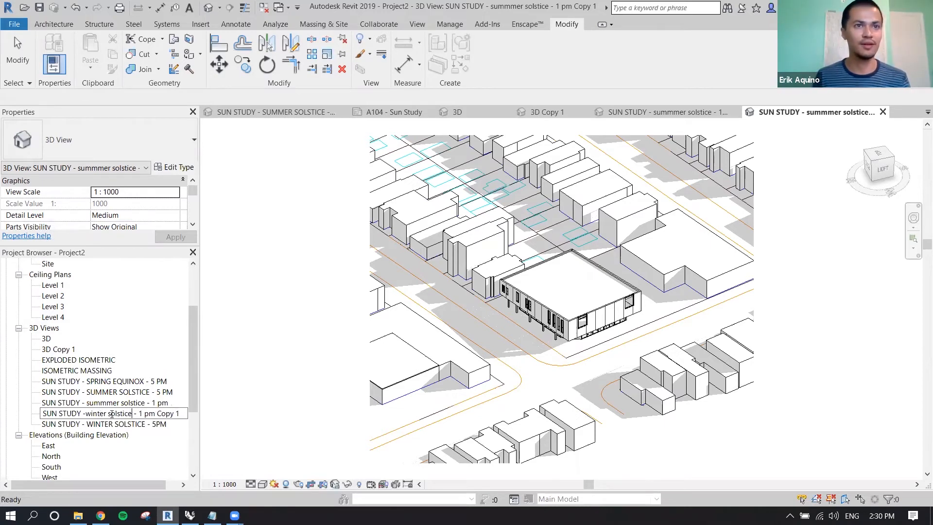
drag(206, 415, 209, 418)
key(BackSpace)
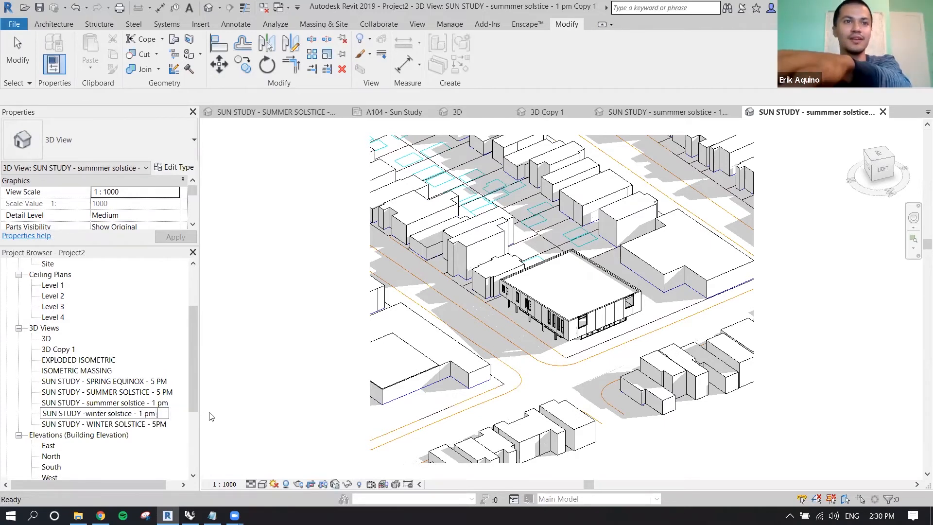
click(143, 413)
key(BackSpace)
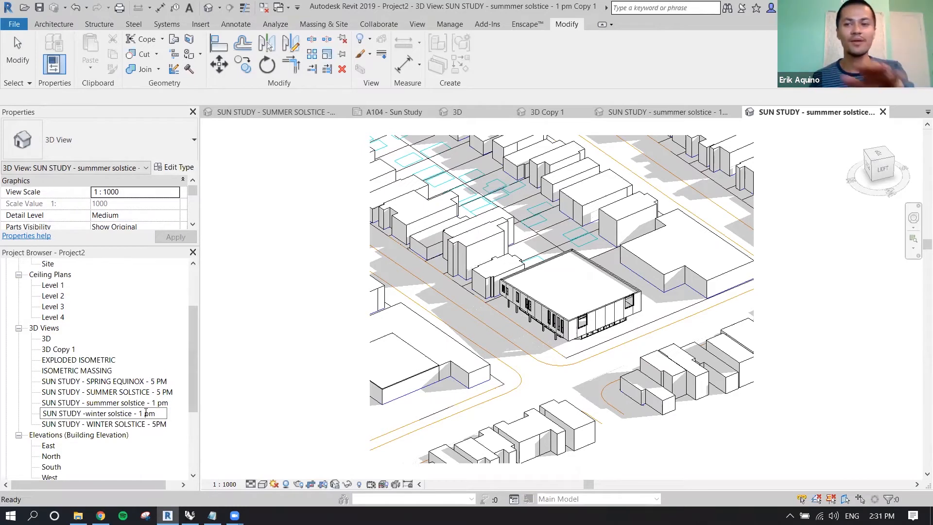
key(Return)
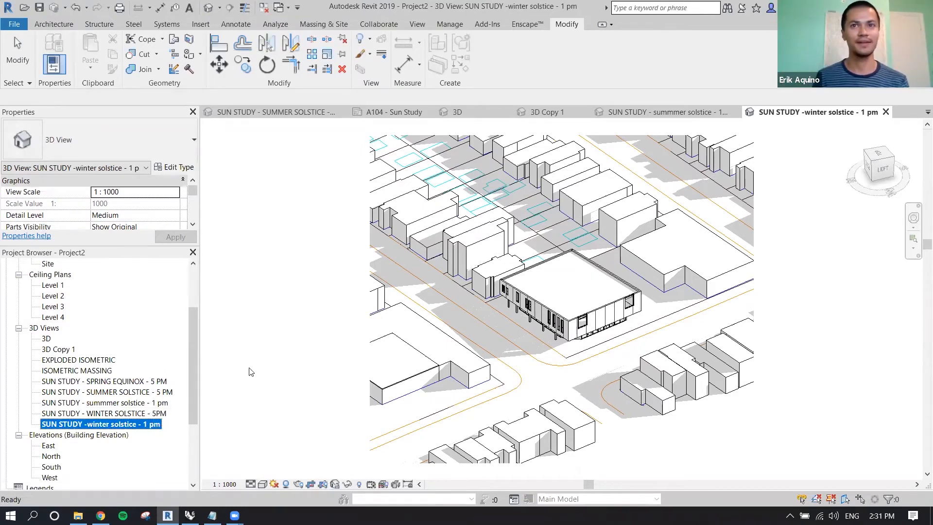
Switch the view's sun settings to a single-day study using the Summer Solstice Solar Study preset with a 15-minute time interval
scroll(283, 354, down, 1)
middle_drag(284, 354, 267, 329)
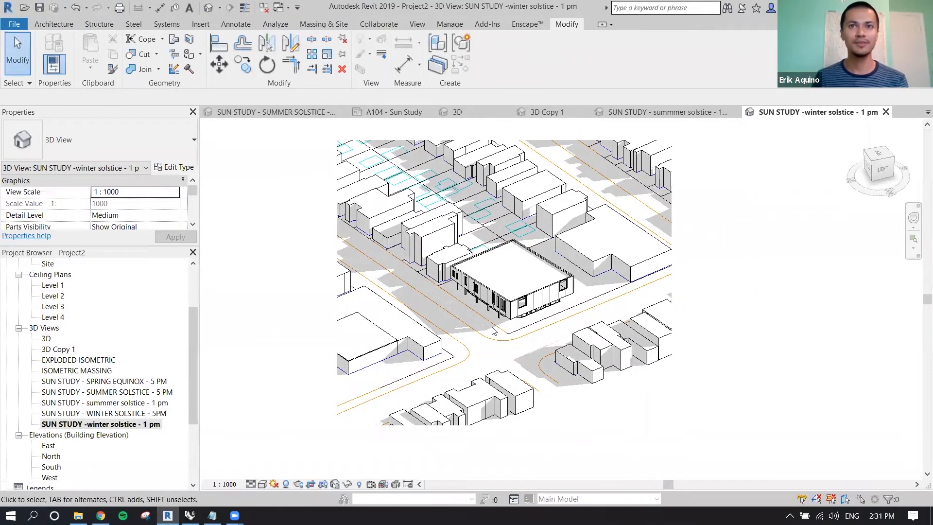
middle_drag(531, 265, 533, 282)
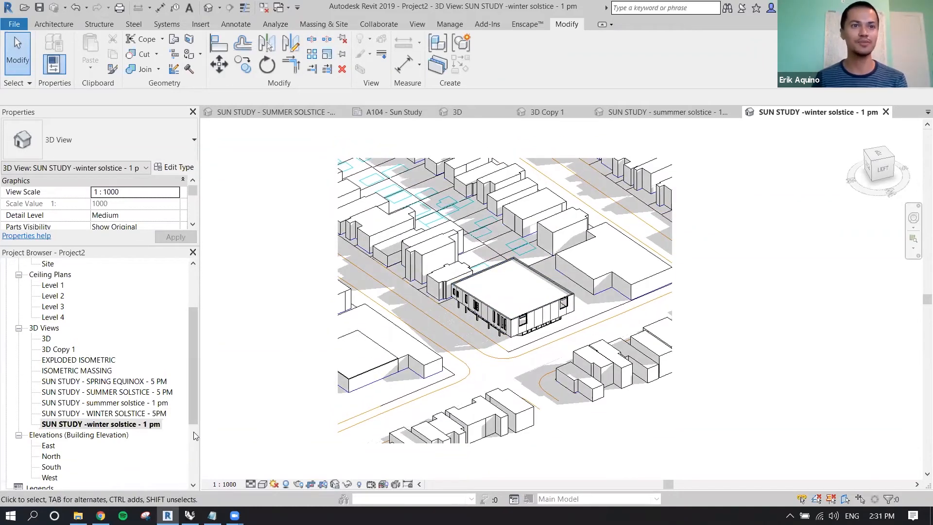
click(274, 484)
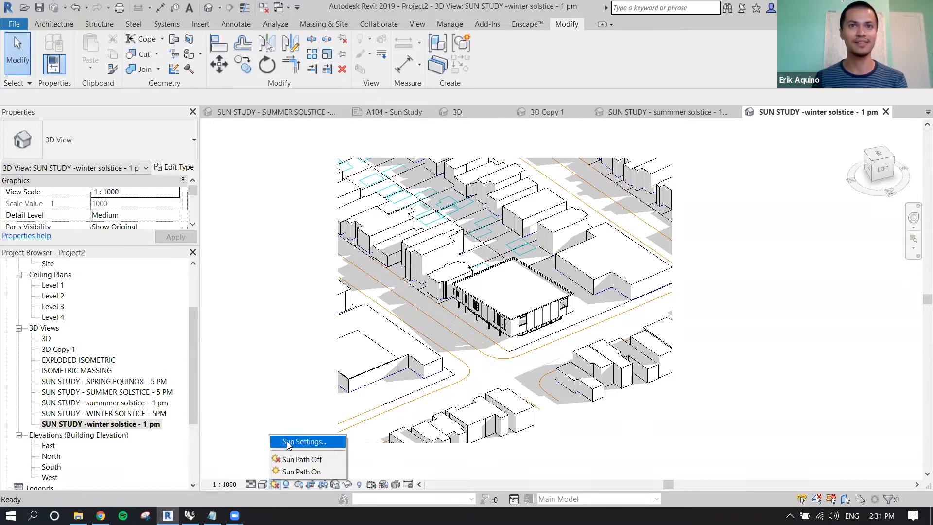
click(304, 442)
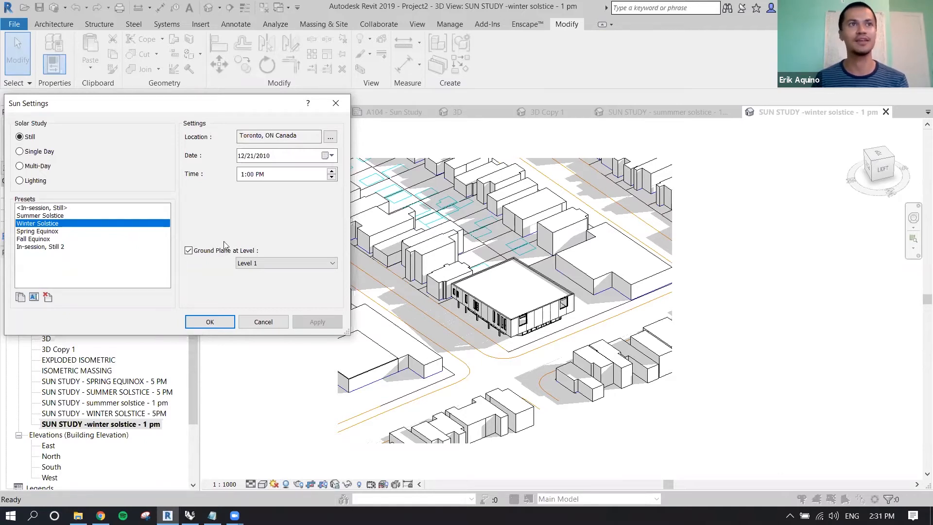
click(20, 152)
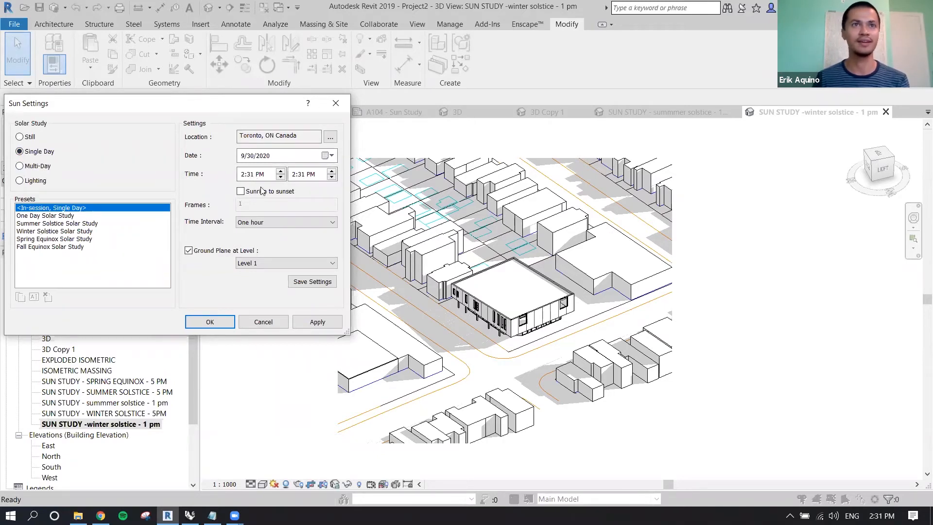
click(242, 192)
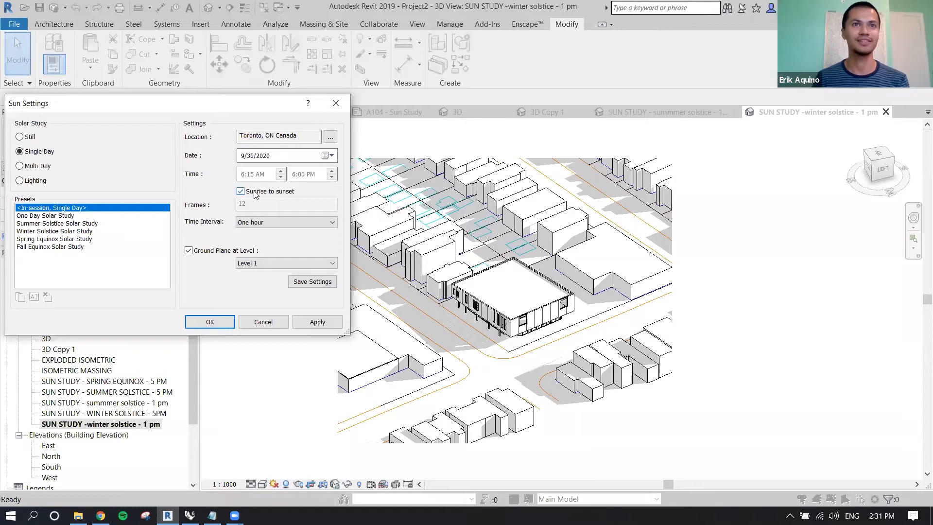
click(65, 224)
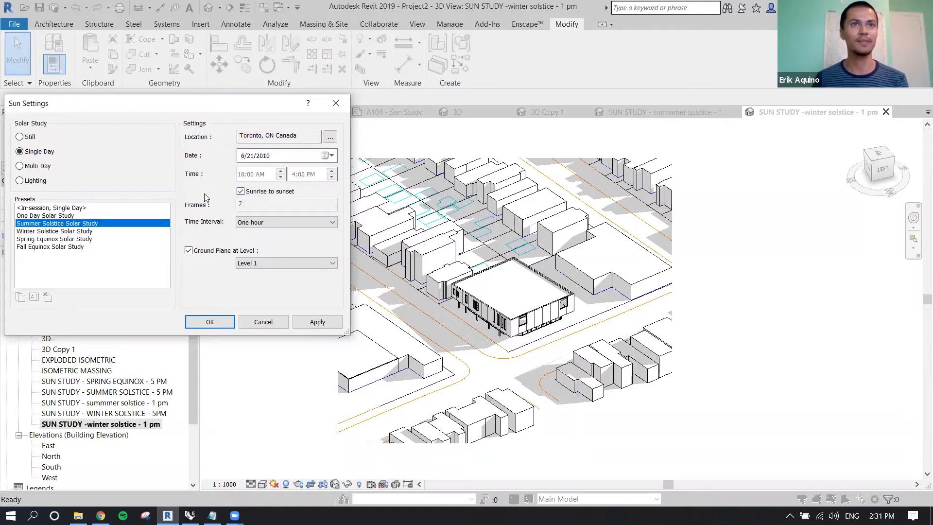
click(245, 222)
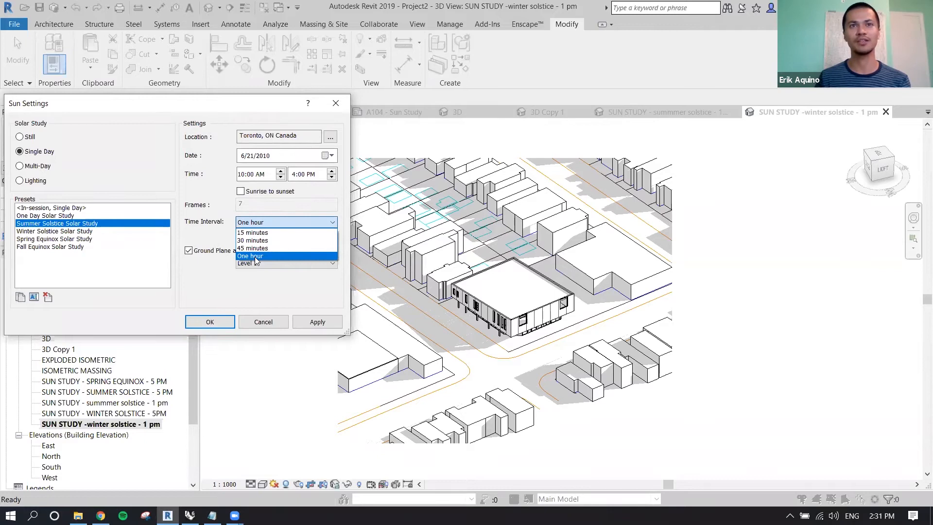
click(254, 233)
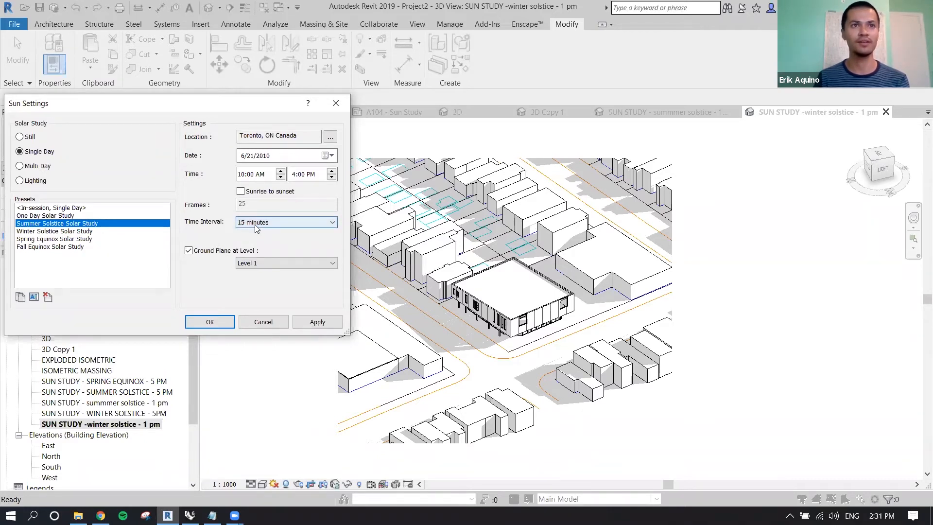
click(197, 322)
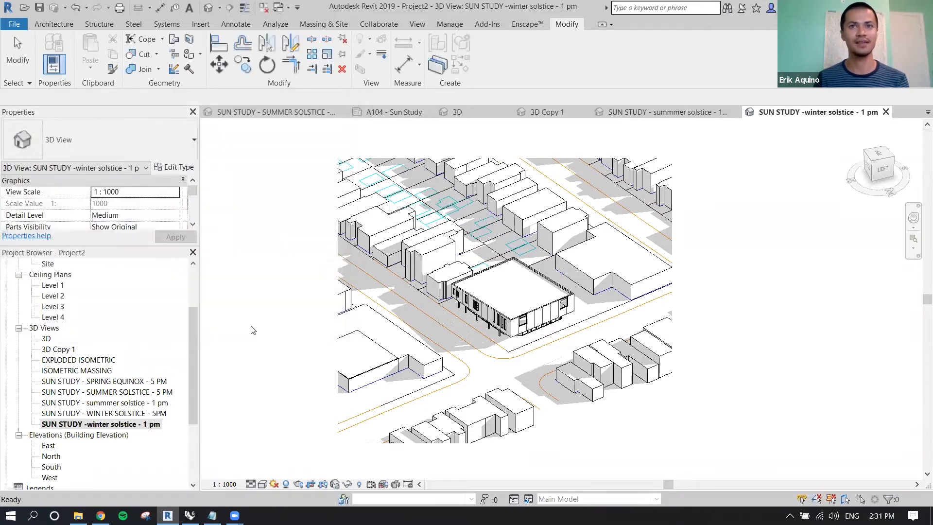
Look up the Solar Study export among the image and animation exports without exporting anything
click(19, 27)
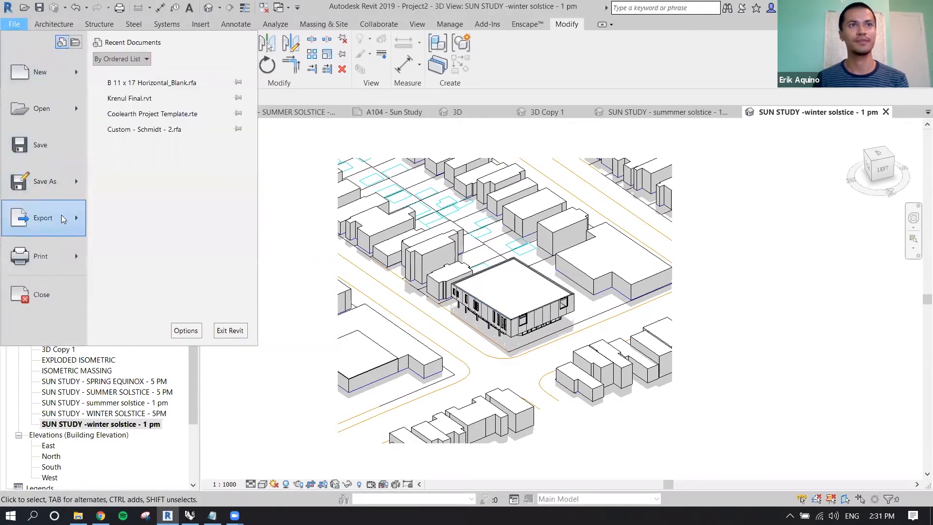
mouse_move(62, 217)
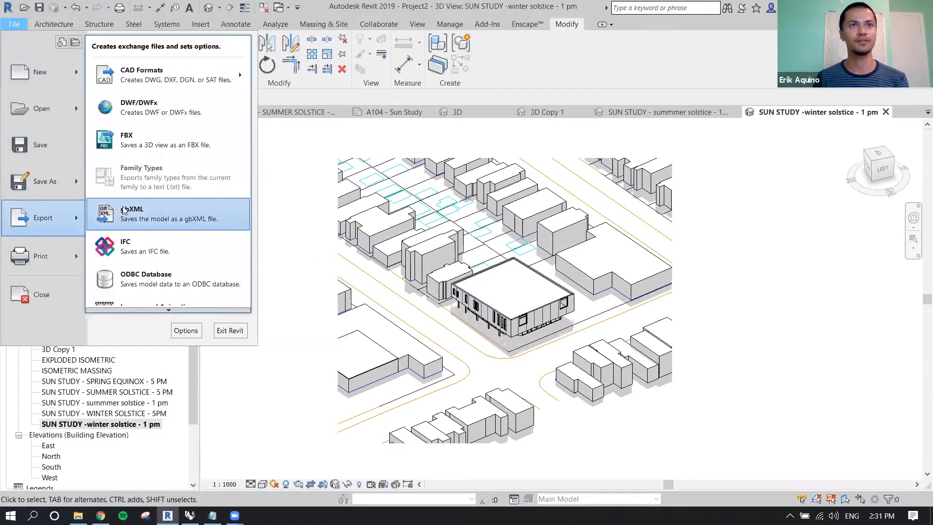
mouse_move(166, 302)
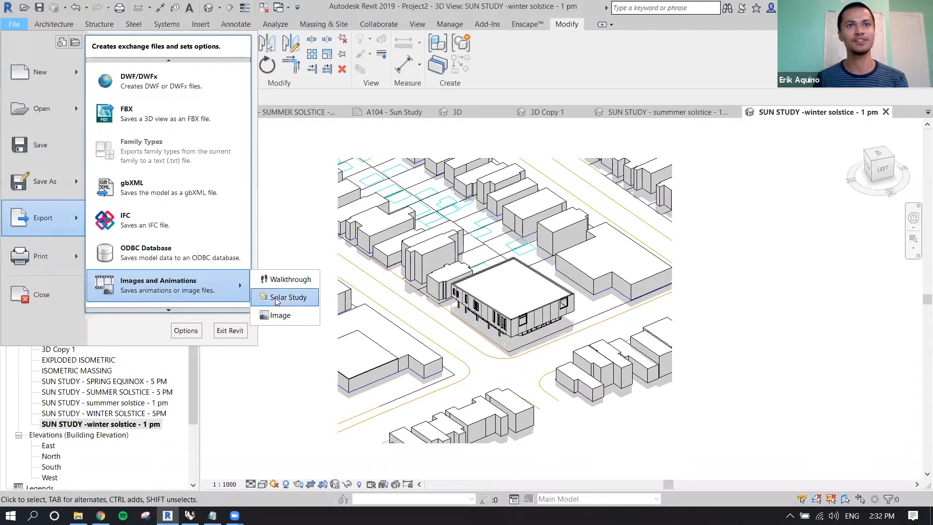
click(305, 253)
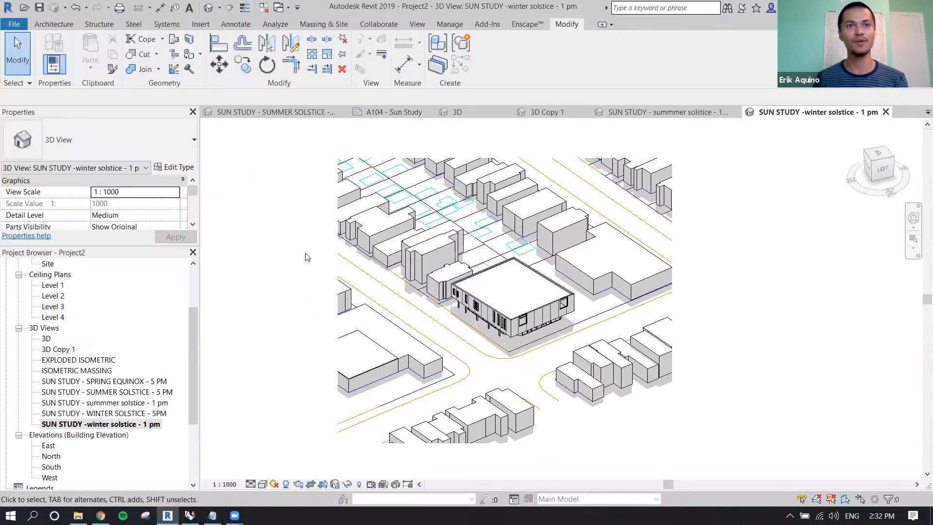
Review the single-day solar study settings of the winter solstice 1 pm view and keep them as they are
click(275, 484)
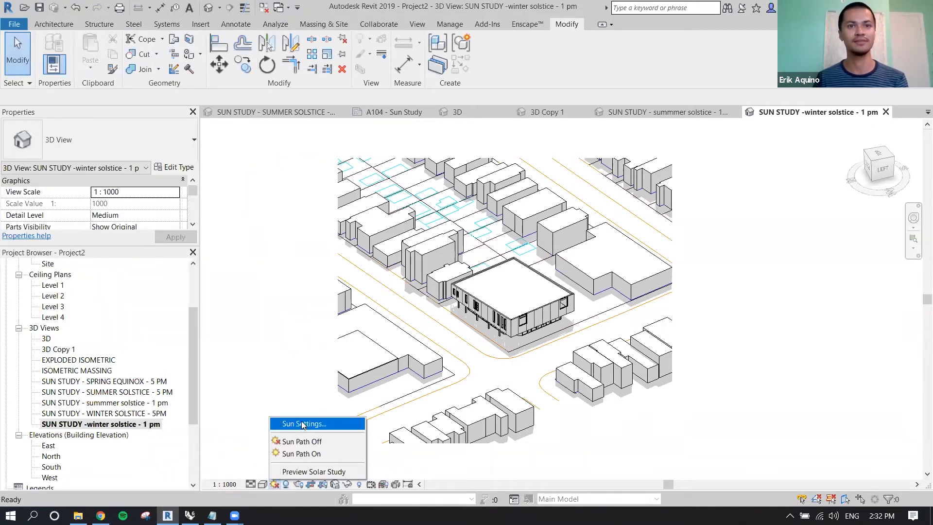
click(303, 425)
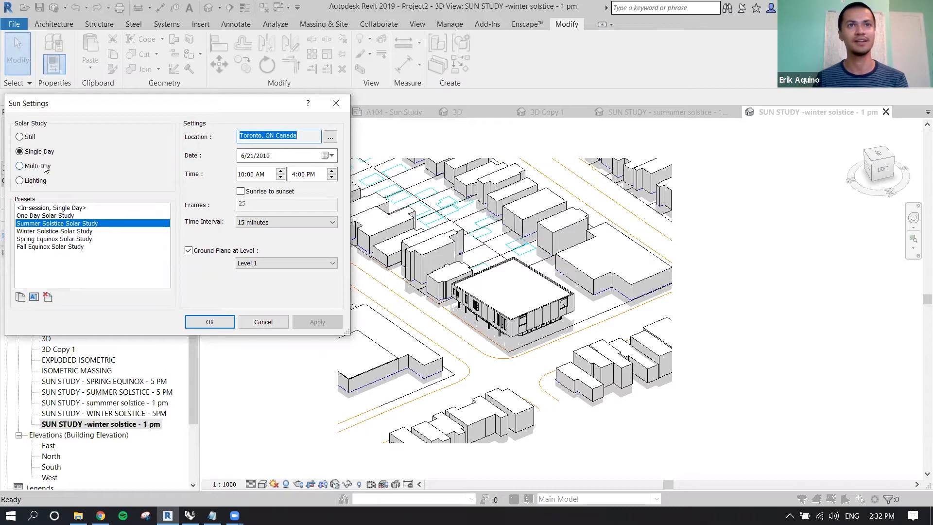
click(216, 322)
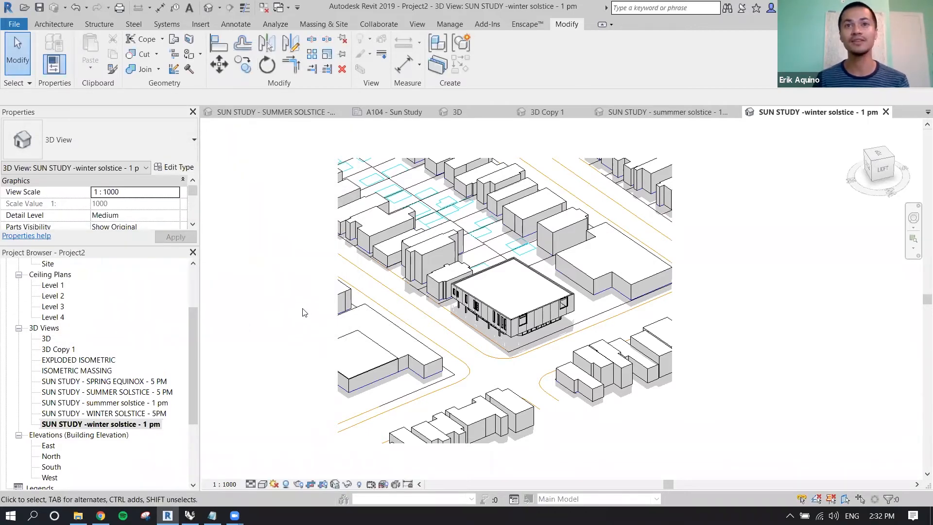
drag(192, 324, 192, 378)
click(42, 404)
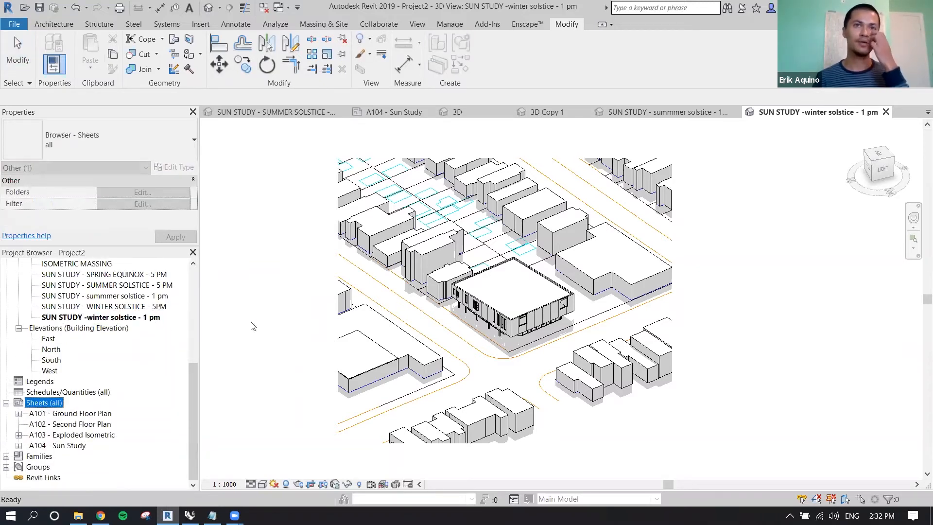
click(308, 311)
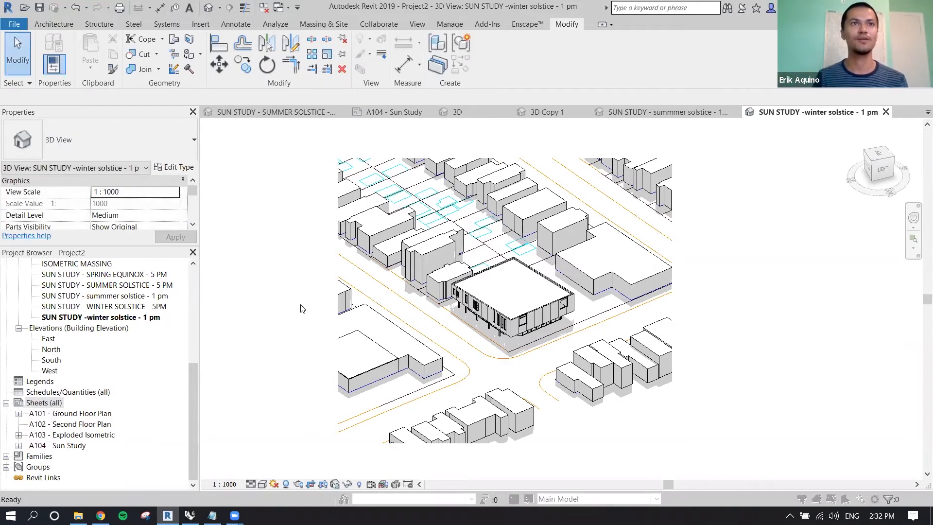
Look over the print options for the current view and leave without printing
key(ctrl+p)
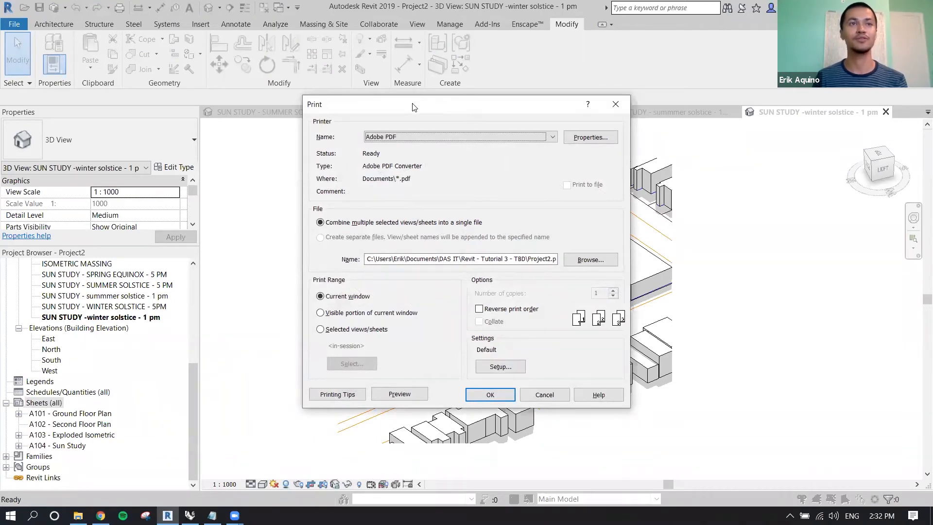
drag(413, 107, 144, 86)
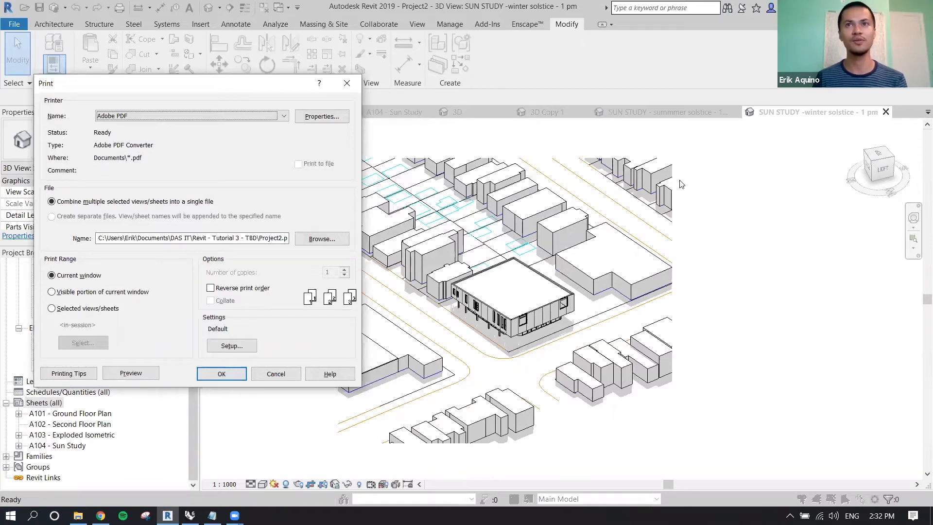
click(345, 83)
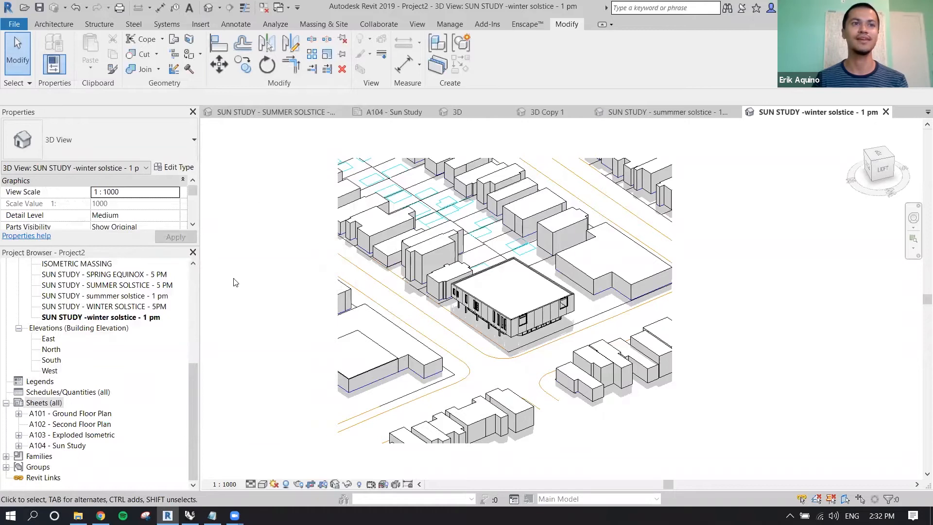
Start a new sheet and go through the title block choices already available in the project
click(58, 405)
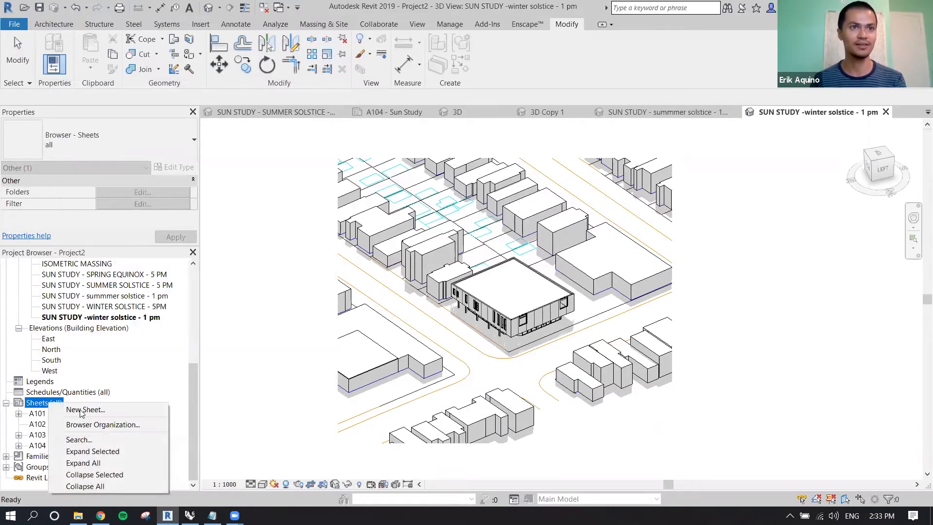
click(82, 410)
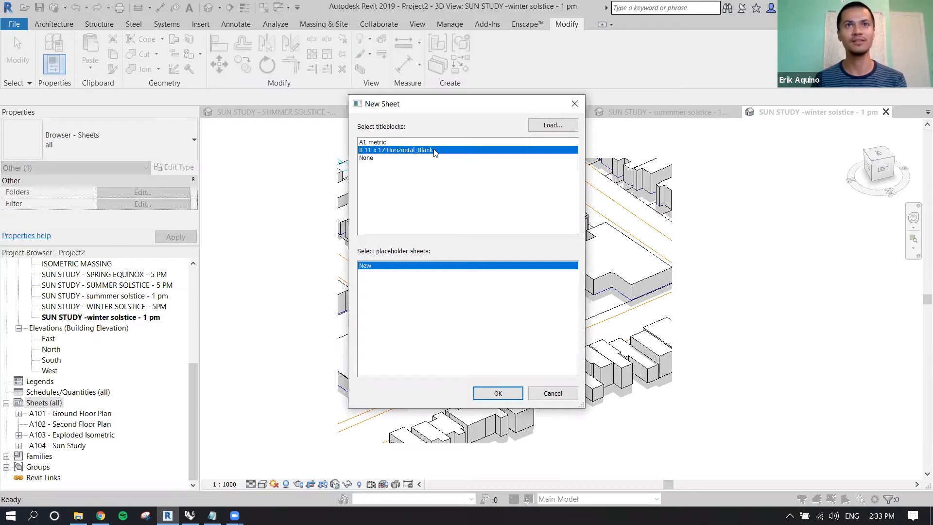
click(391, 142)
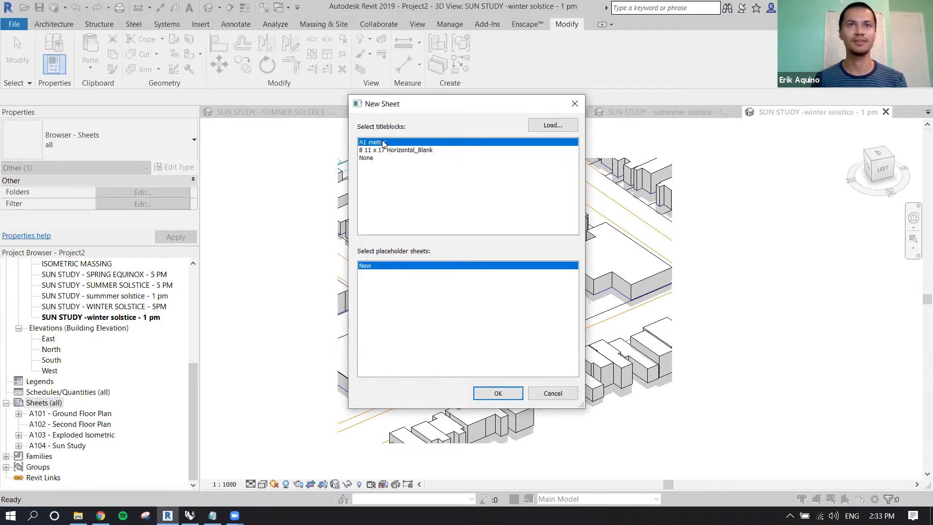
click(369, 159)
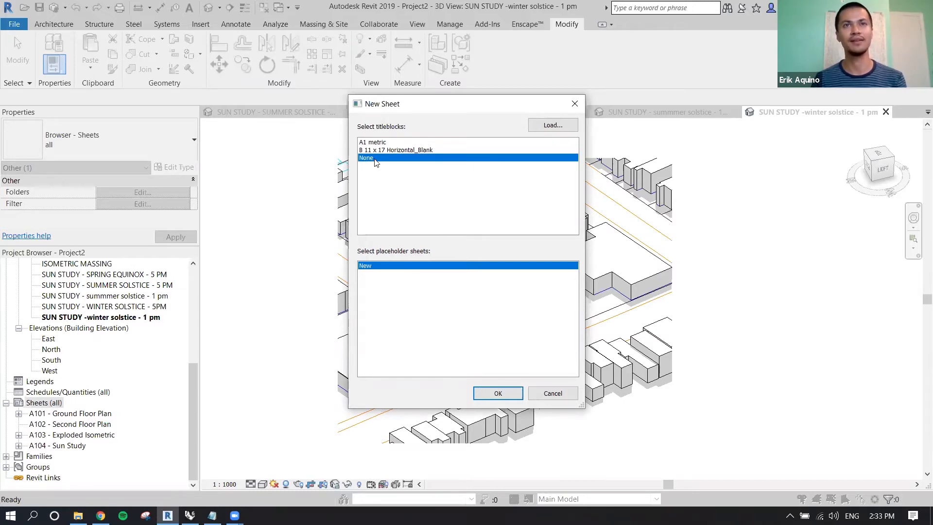
click(382, 143)
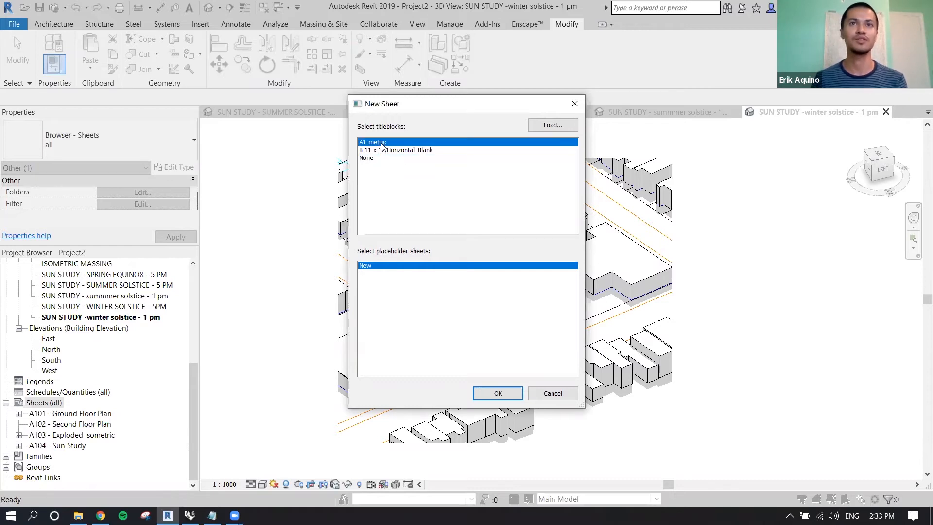
Browse the US Metric library's Titleblocks folder and preview the A0 metric and A1 metric title blocks
click(540, 125)
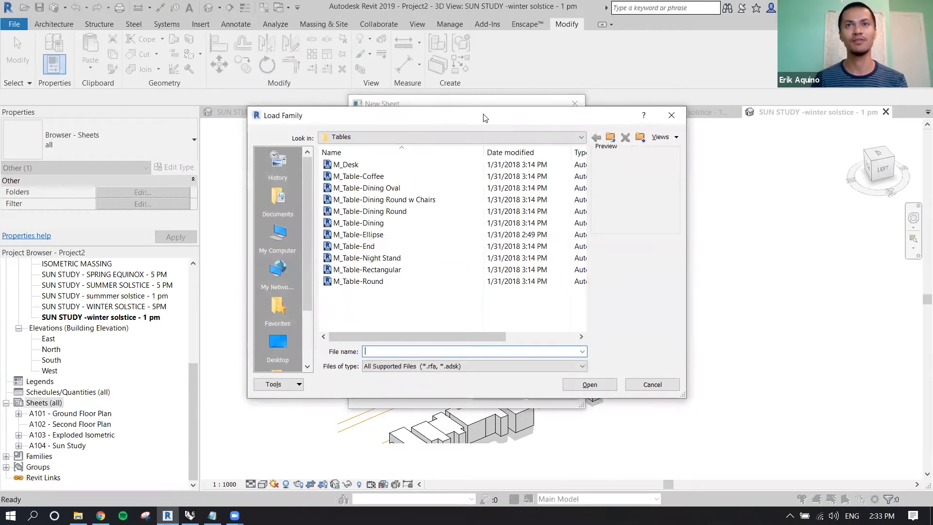
drag(484, 118, 471, 90)
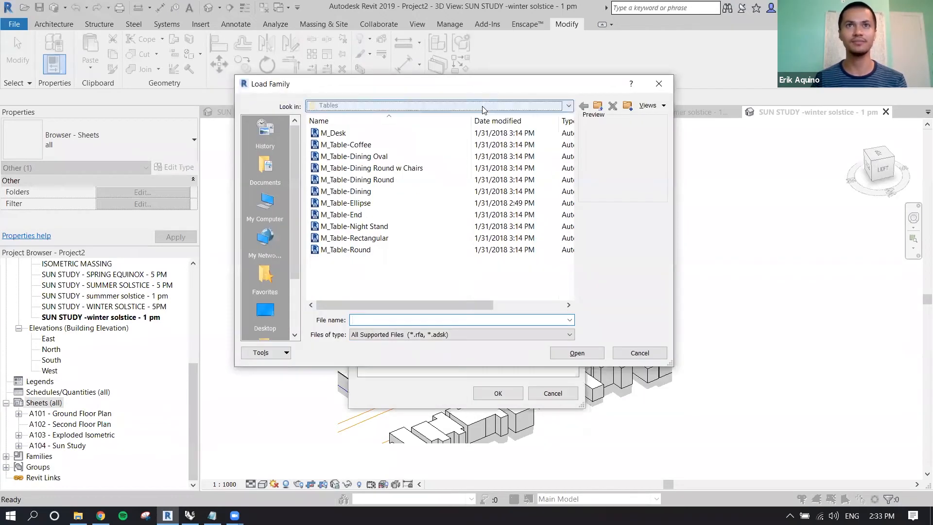
click(483, 106)
click(430, 186)
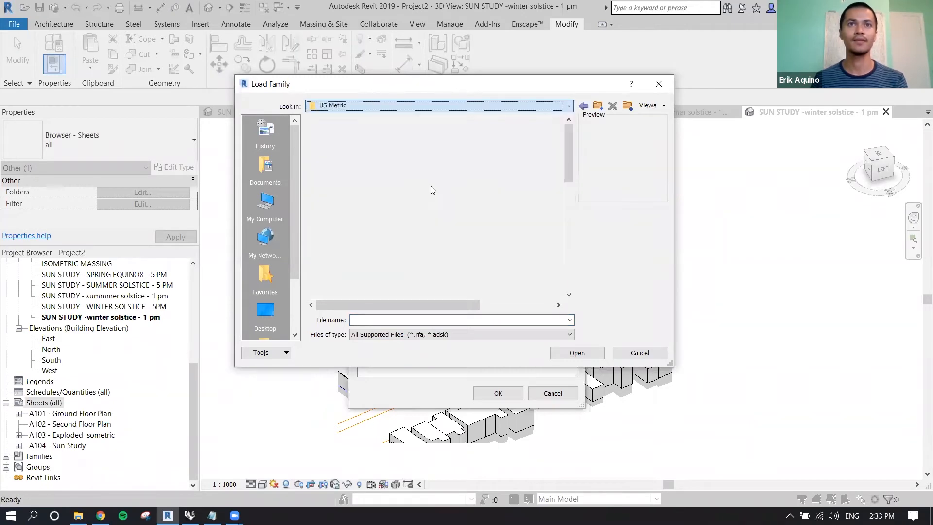
scroll(428, 187, down, 6)
scroll(427, 186, down, 3)
scroll(427, 183, up, 3)
click(429, 104)
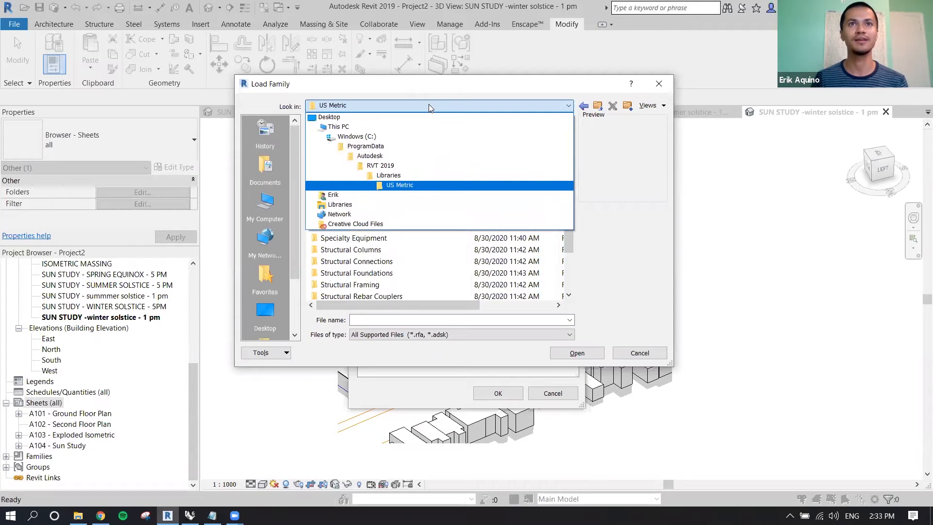
click(411, 182)
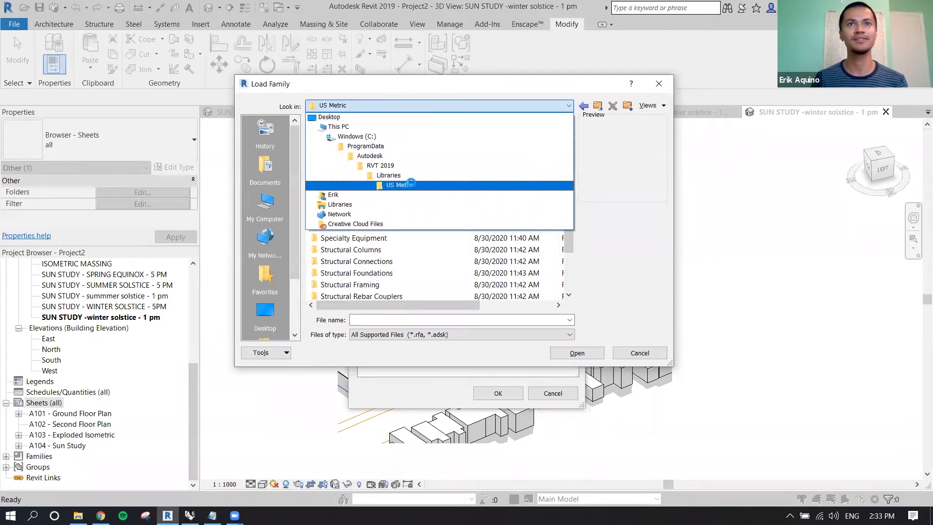
scroll(409, 150, down, 8)
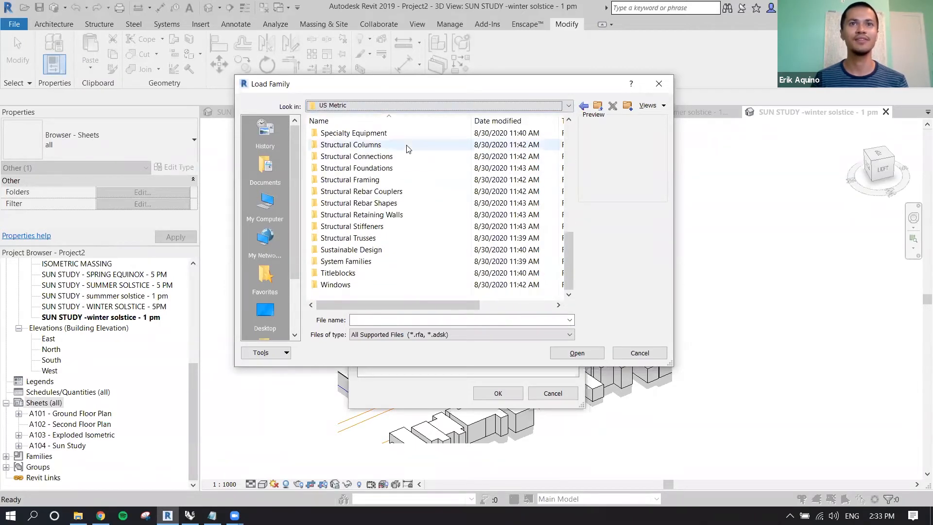
double_click(344, 273)
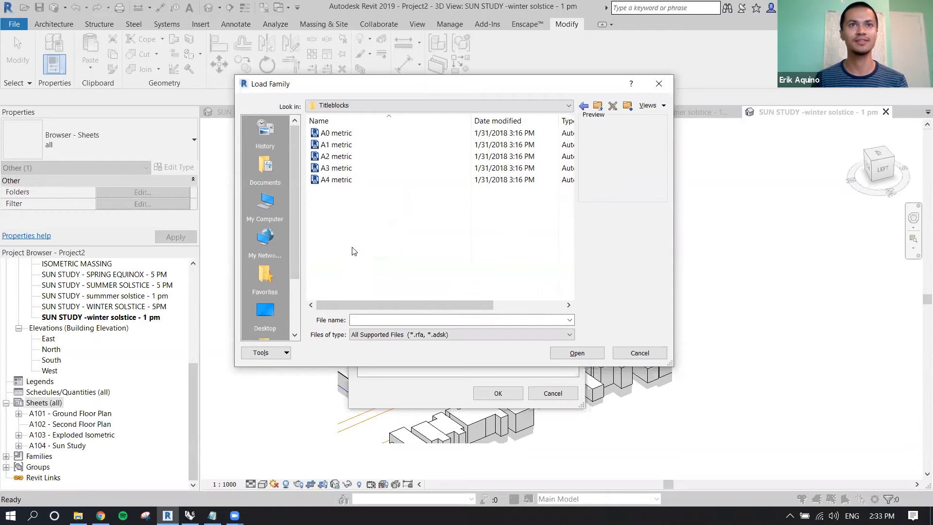
click(347, 135)
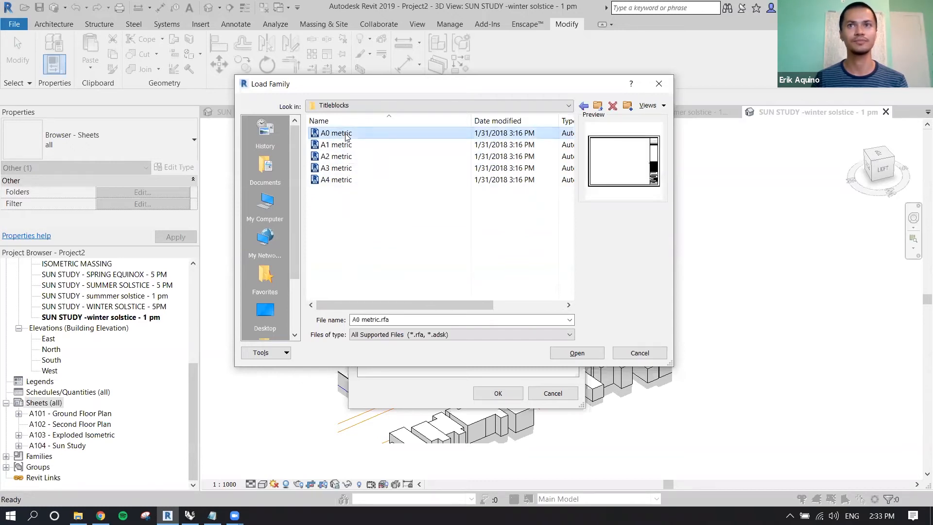
click(347, 146)
Load the B 11 x 17 Horizontal title block from the US Imperial library's Titleblocks folder and create the new sheet with it
click(365, 106)
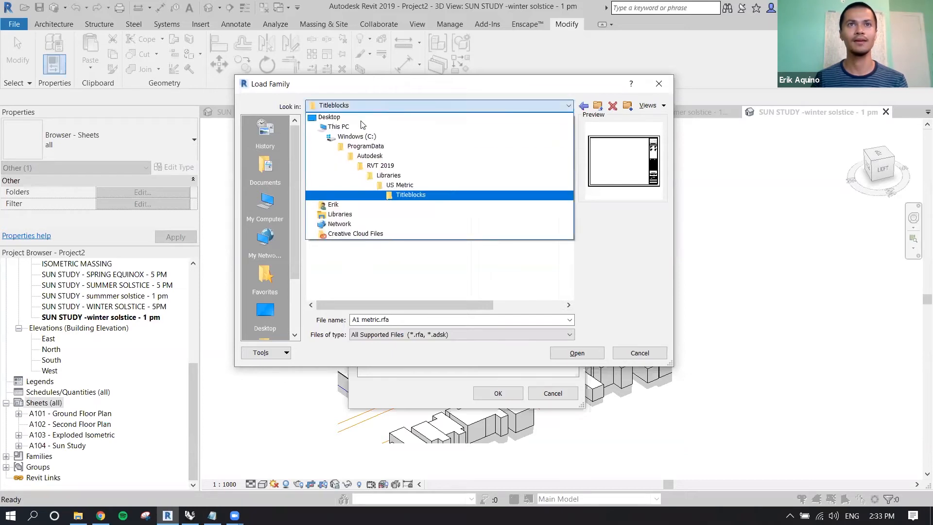
click(398, 176)
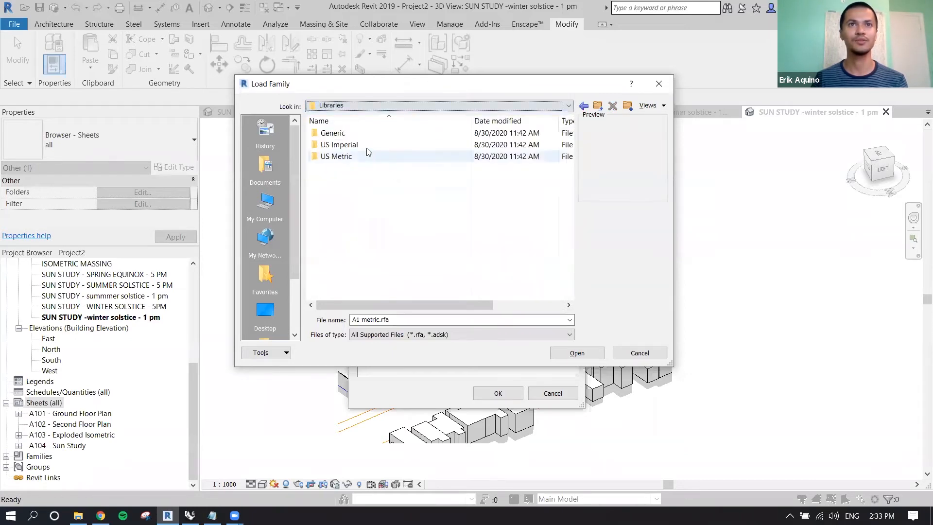
double_click(362, 146)
scroll(363, 160, down, 10)
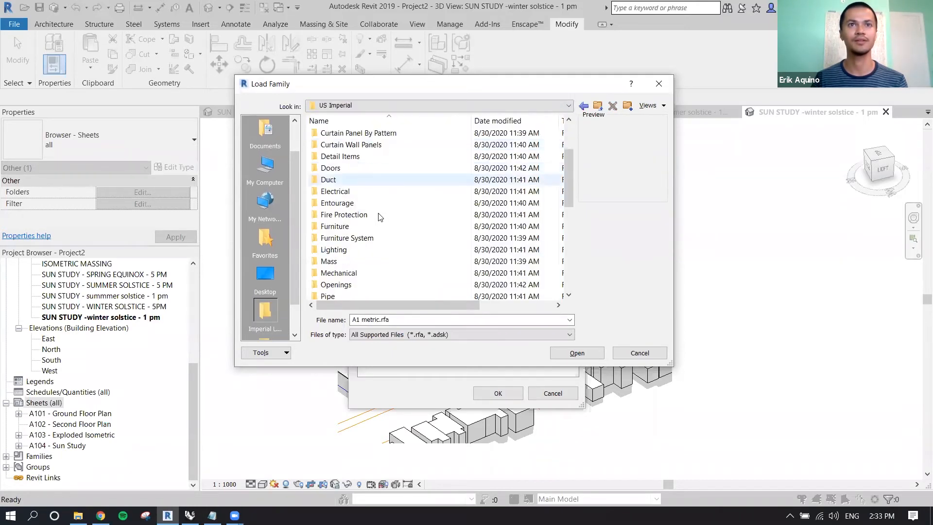
double_click(362, 272)
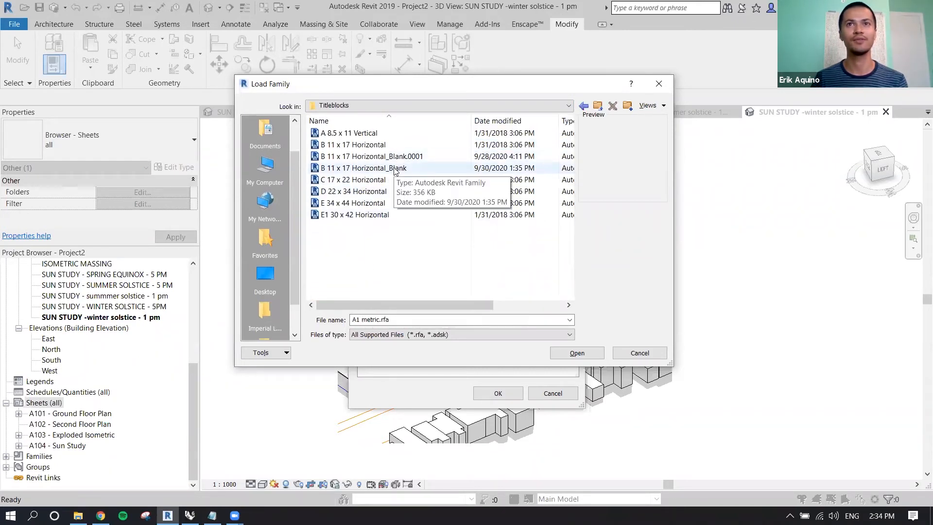
click(369, 151)
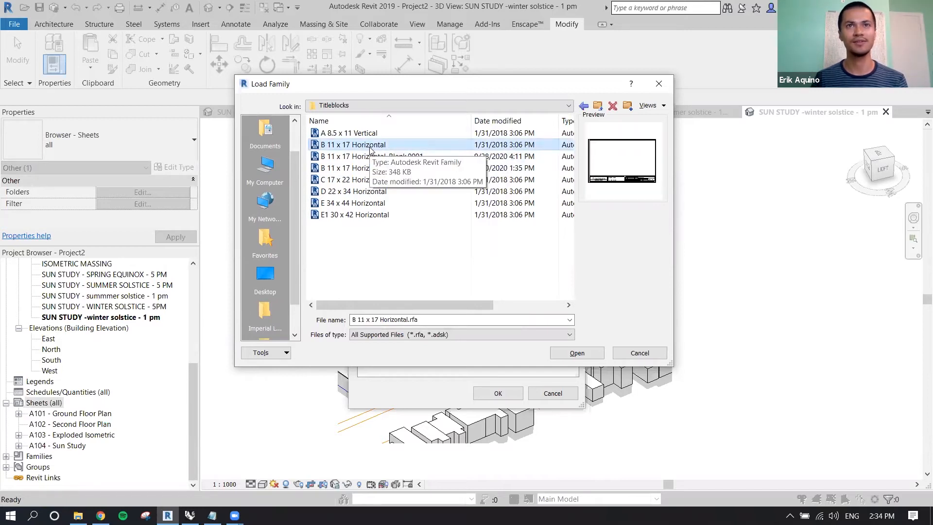
click(579, 354)
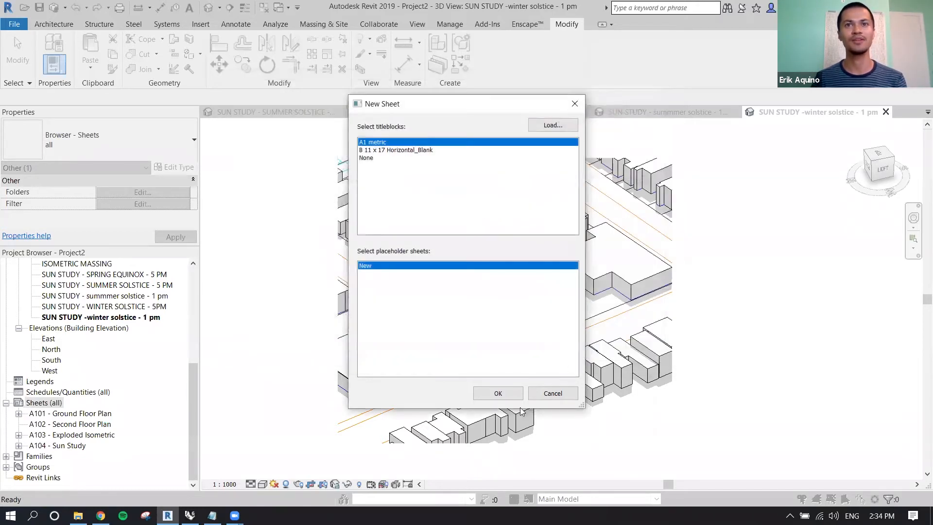
click(508, 393)
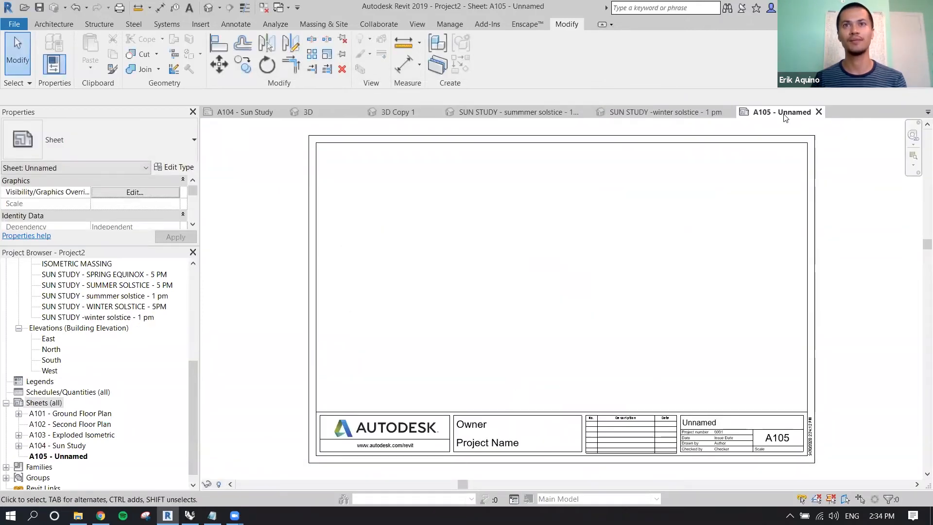
Open the title block family of the new A105 sheet for editing
click(776, 144)
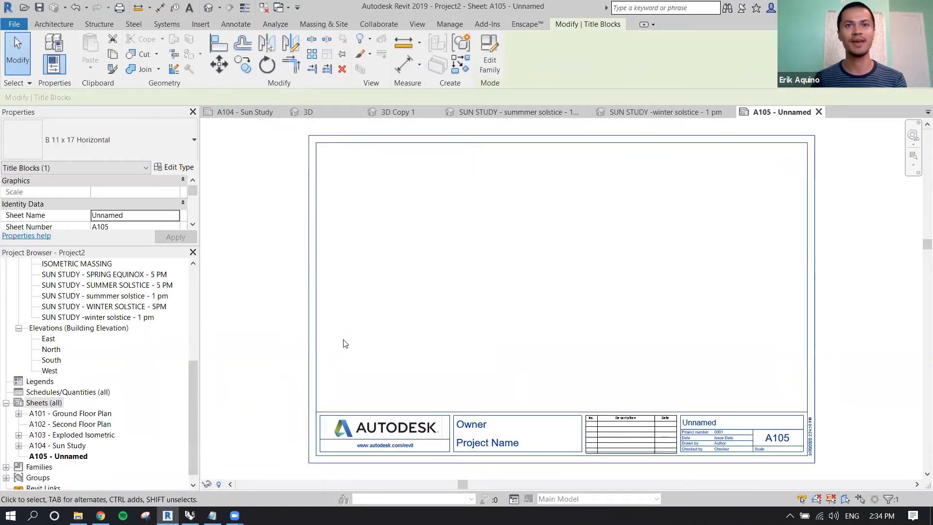
click(271, 407)
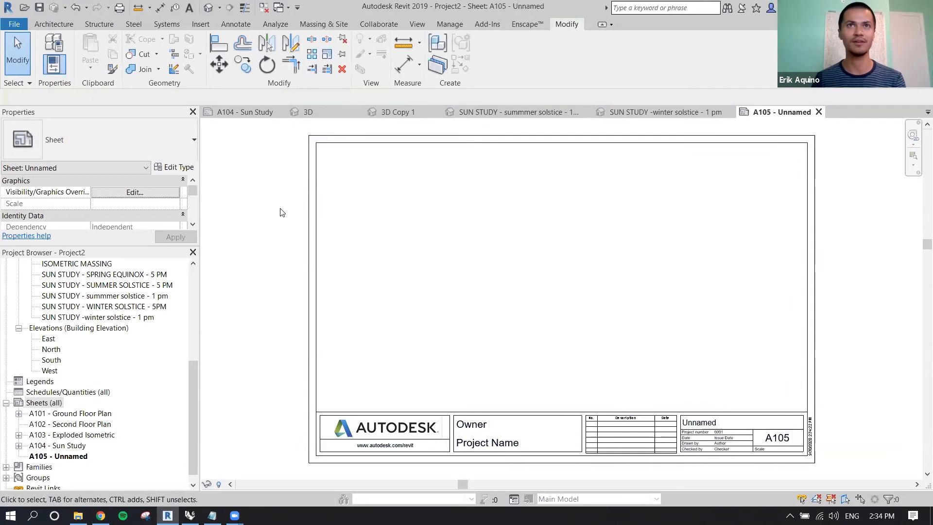
click(362, 146)
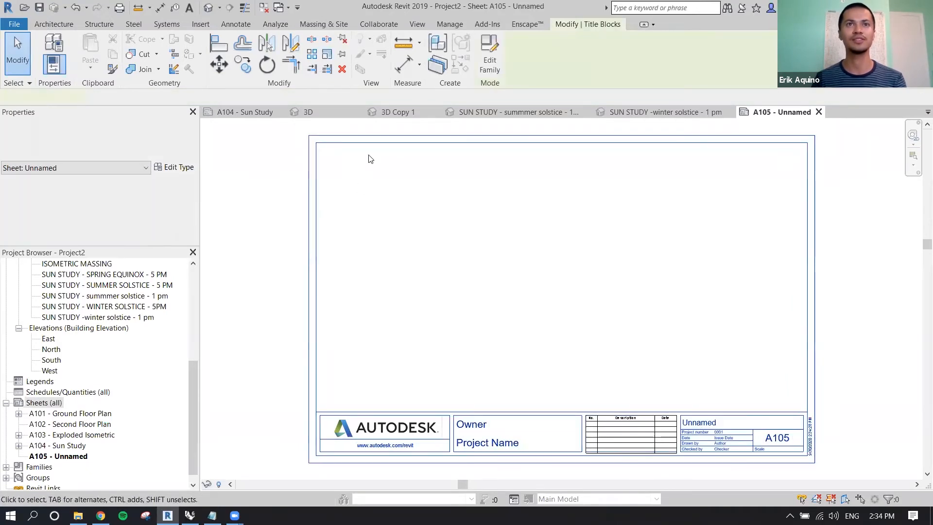
click(489, 60)
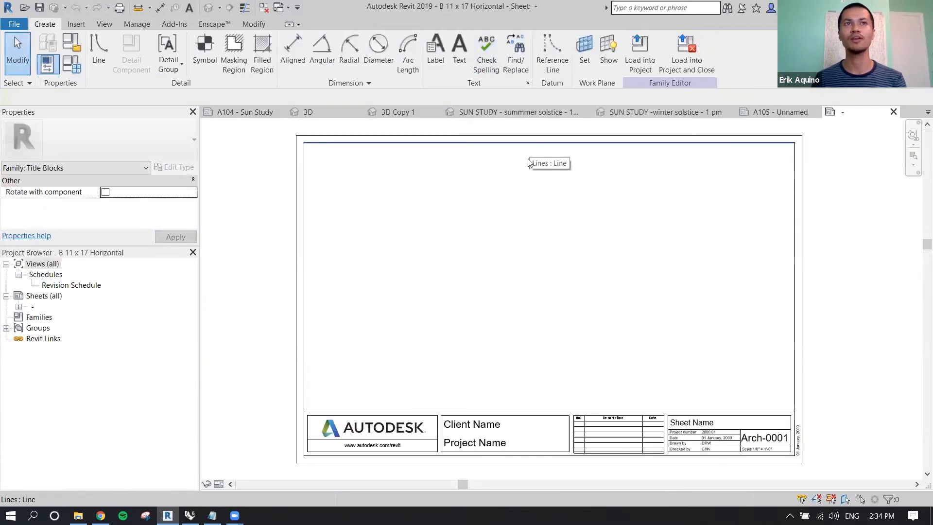
Delete the title block's inner frame lines, logo, labels and revision table, keeping only the outer sheet border
scroll(529, 163, down, 1)
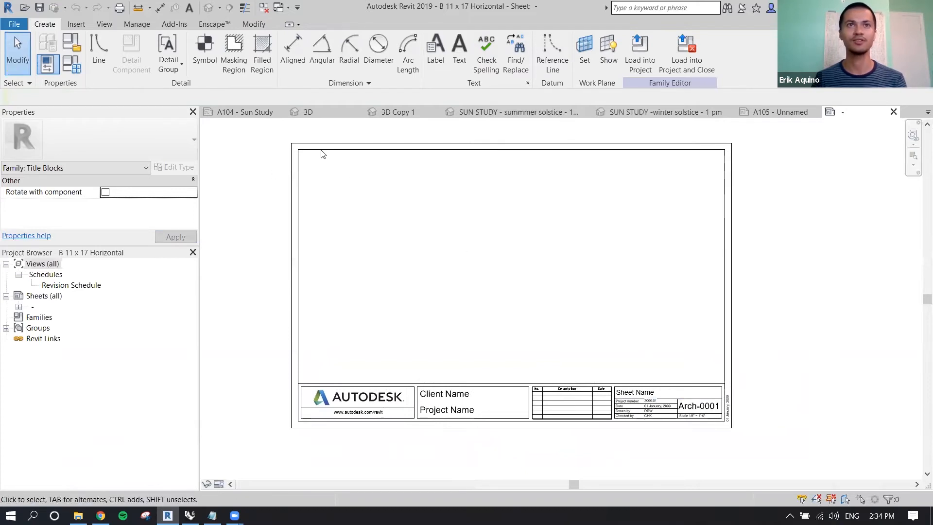
scroll(299, 152, up, 2)
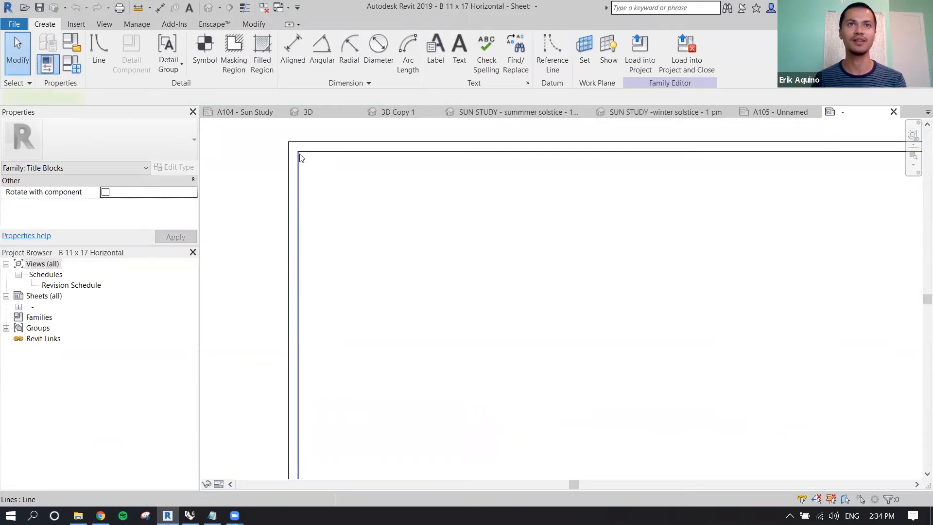
click(300, 157)
scroll(321, 181, down, 3)
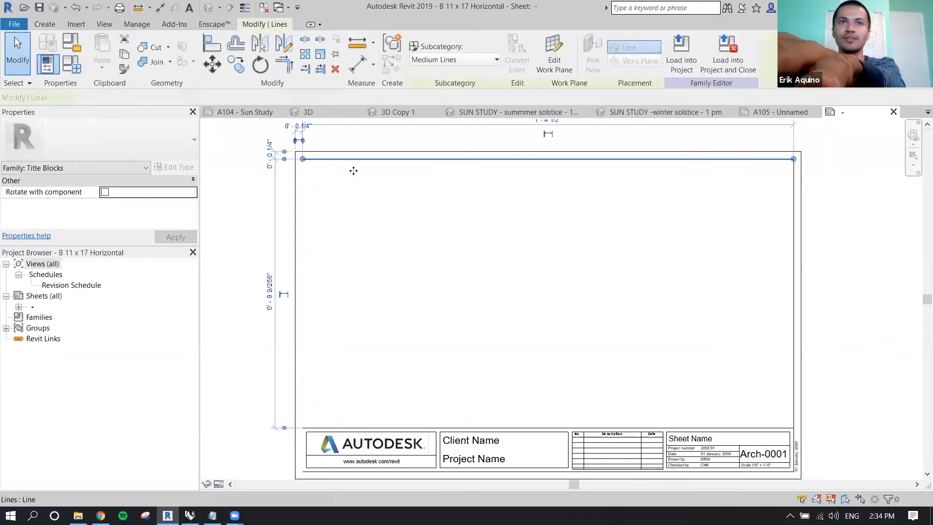
scroll(353, 171, down, 2)
key(Escape)
drag(268, 298, 685, 370)
key(Delete)
click(635, 306)
key(Delete)
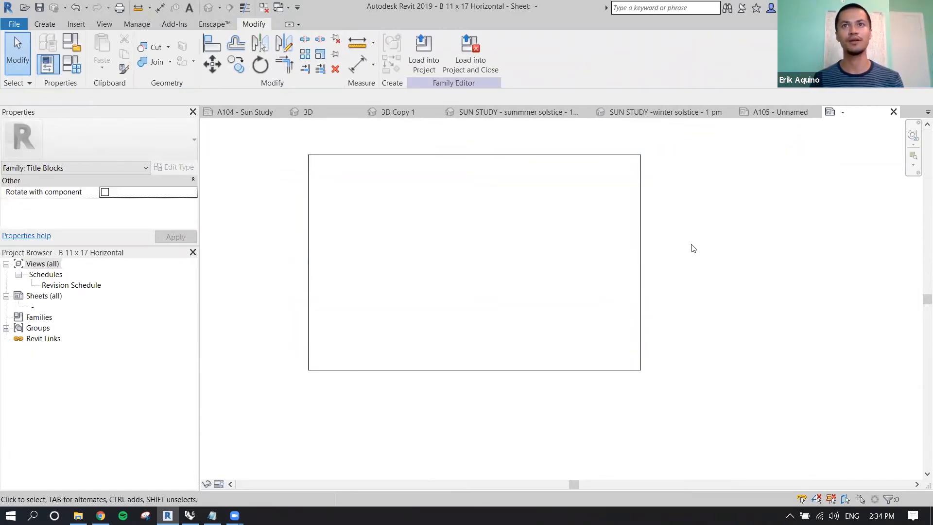
Examine the remaining outer border lines of the title block
click(641, 183)
click(577, 155)
click(726, 221)
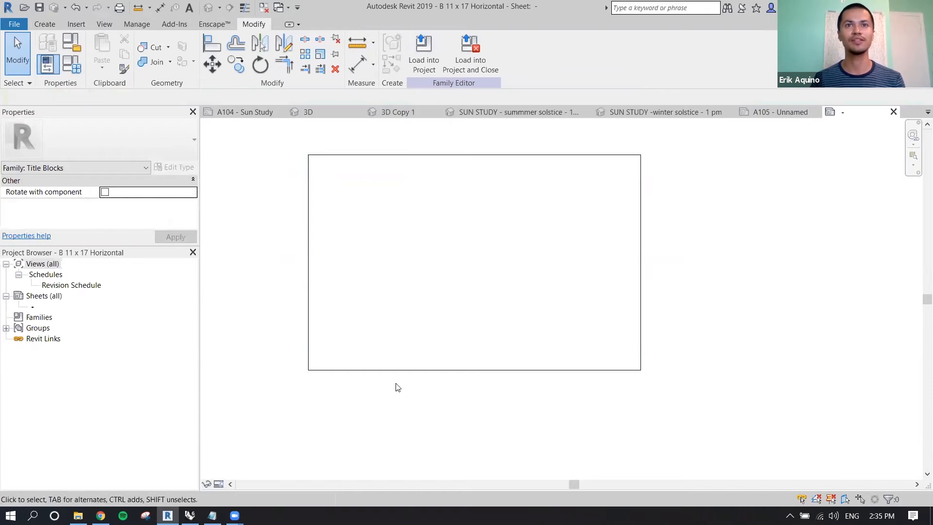
drag(682, 138, 252, 425)
click(682, 298)
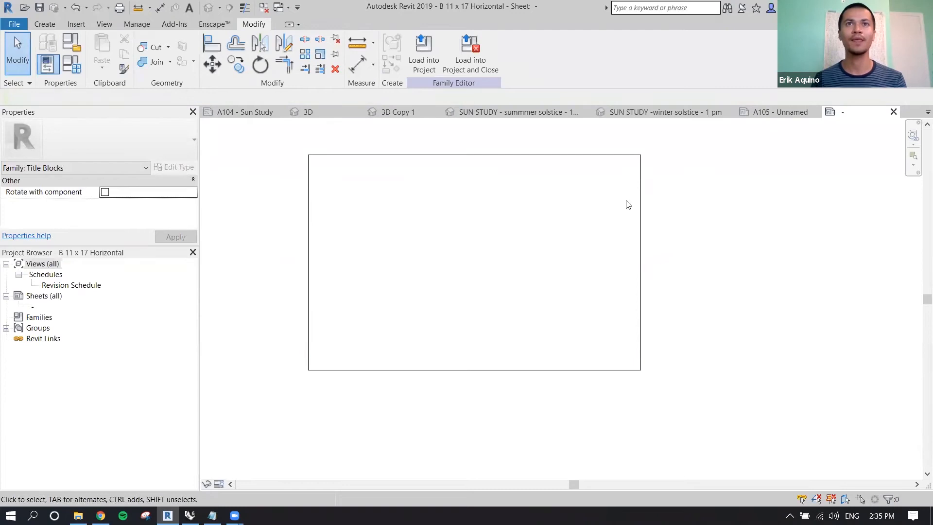
click(483, 70)
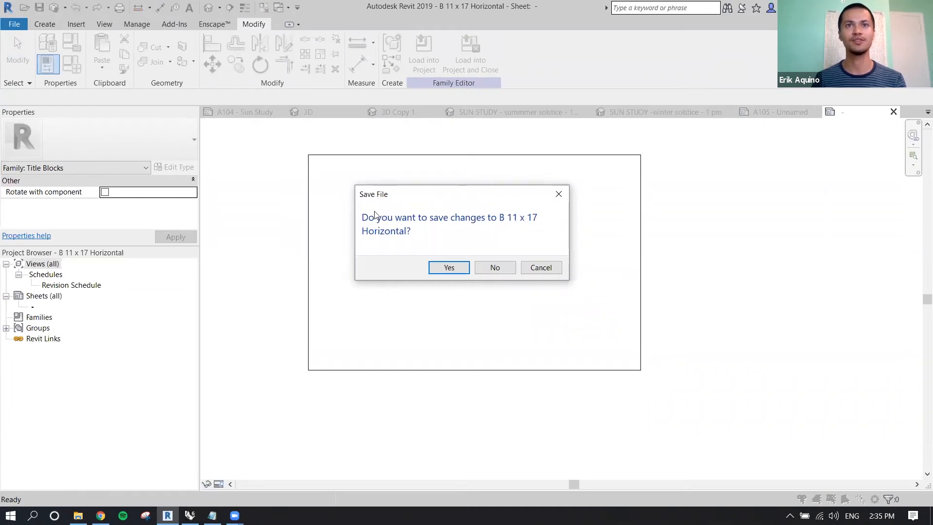
click(460, 267)
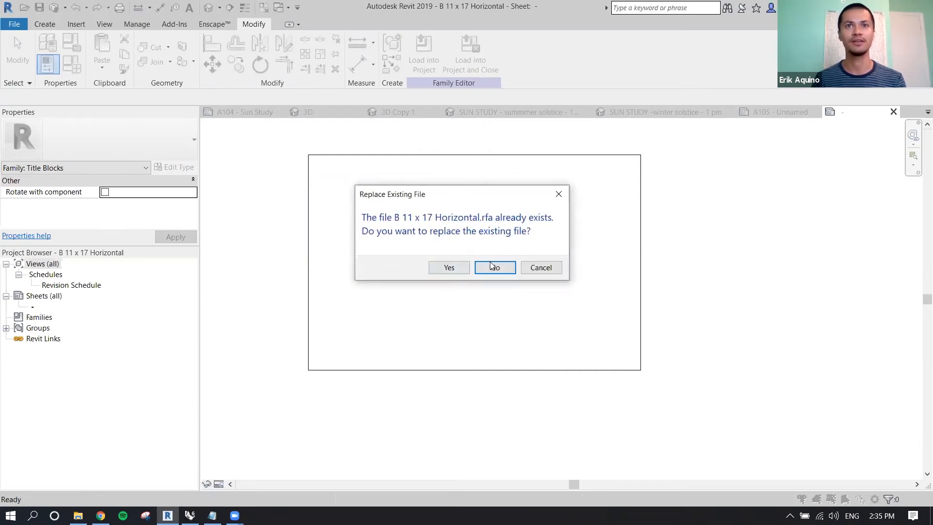
click(491, 267)
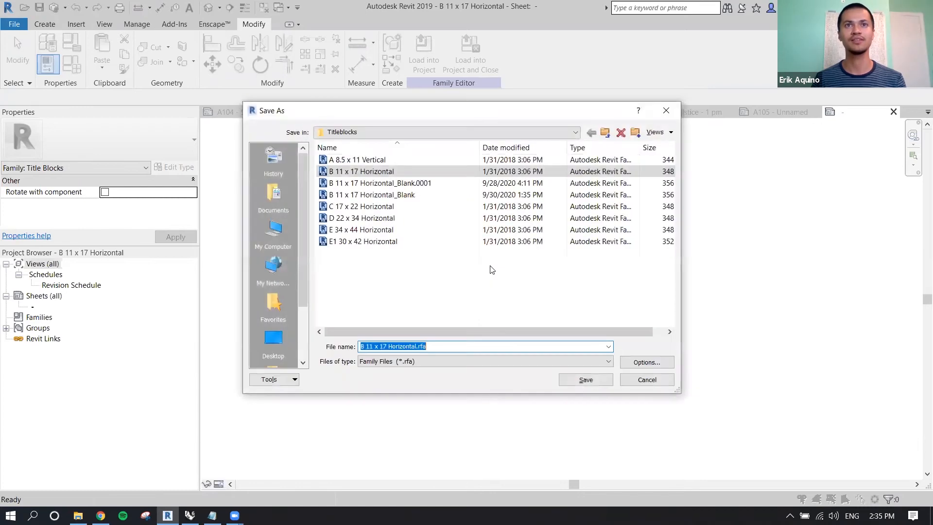
click(397, 196)
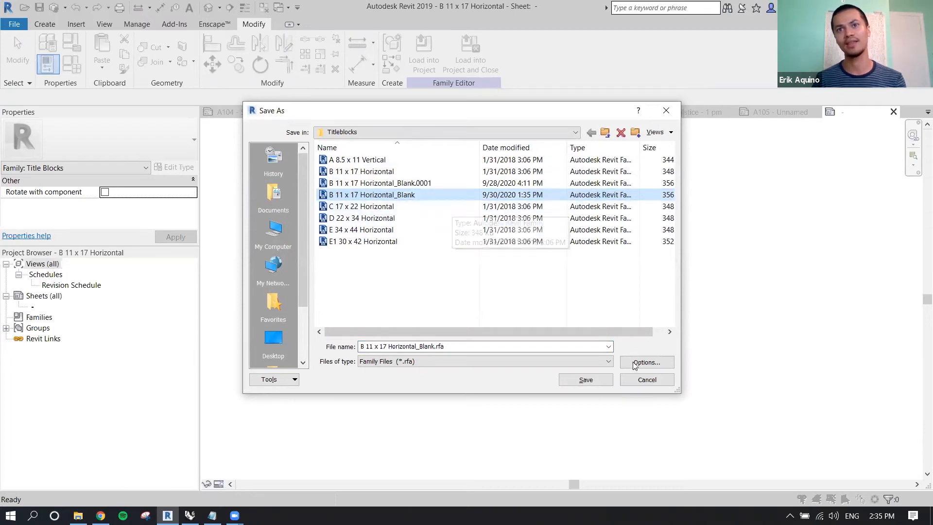
click(646, 380)
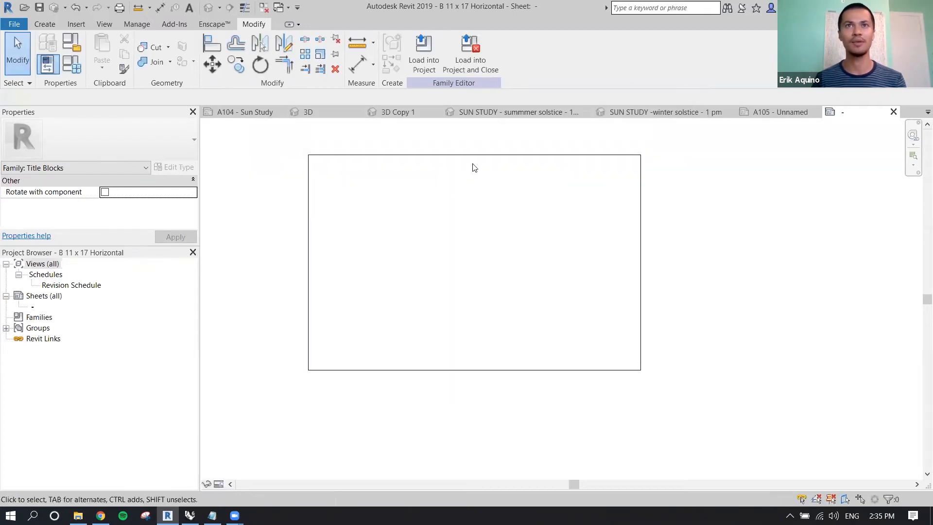
Load the edited title block into the project and close the family without saving, overwriting the existing version
click(477, 69)
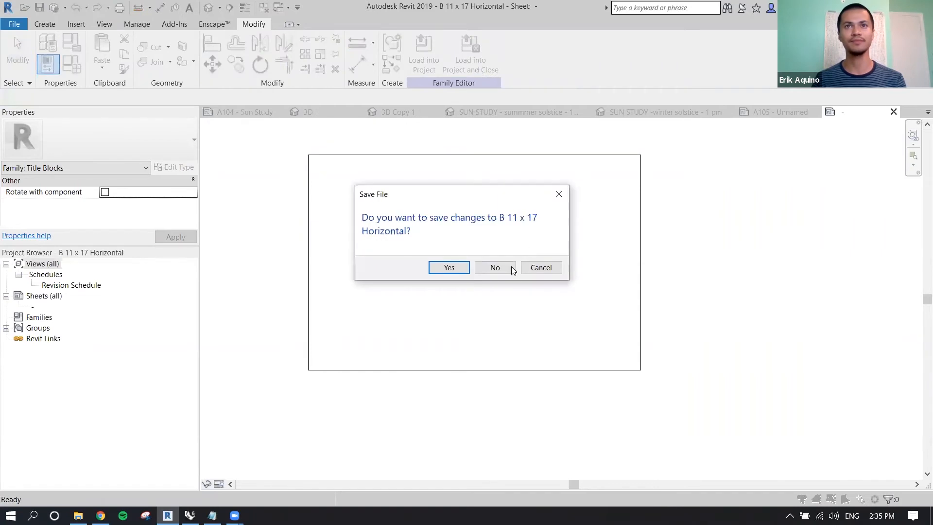
click(510, 267)
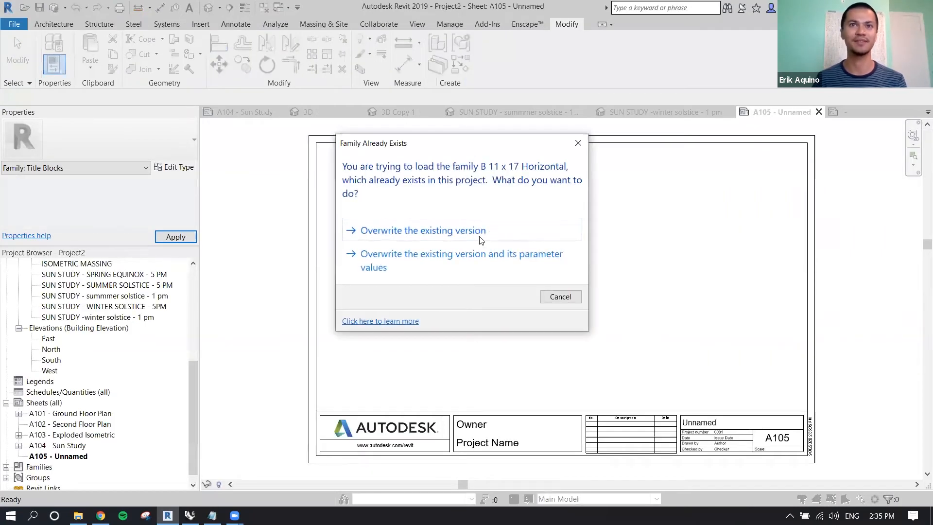
click(466, 229)
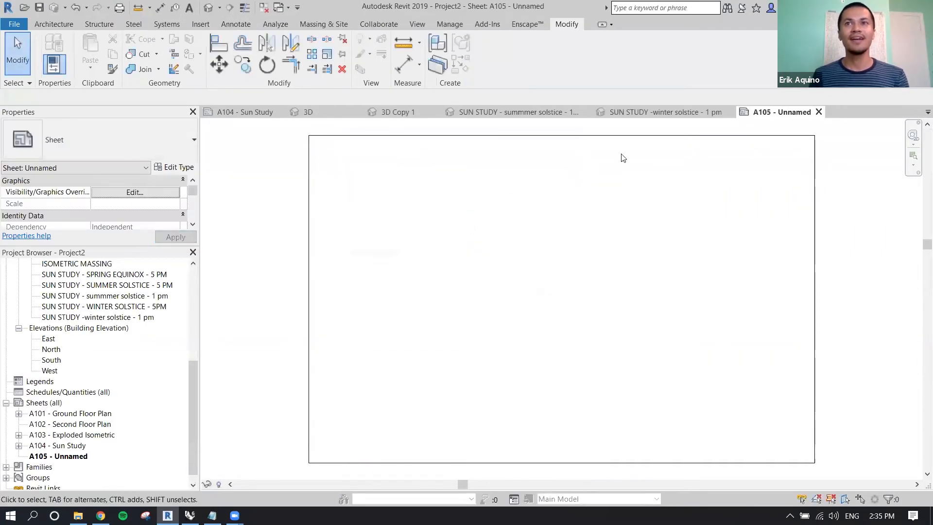
scroll(414, 208, down, 5)
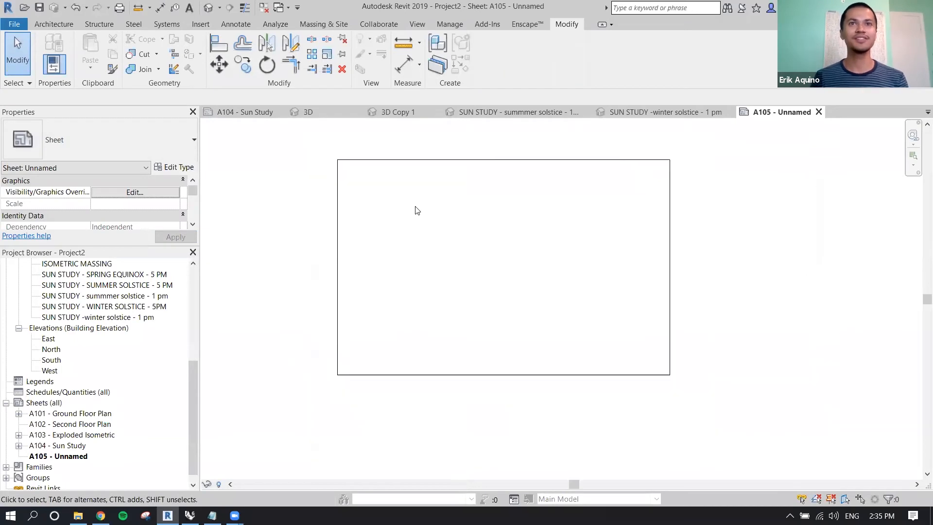
click(444, 220)
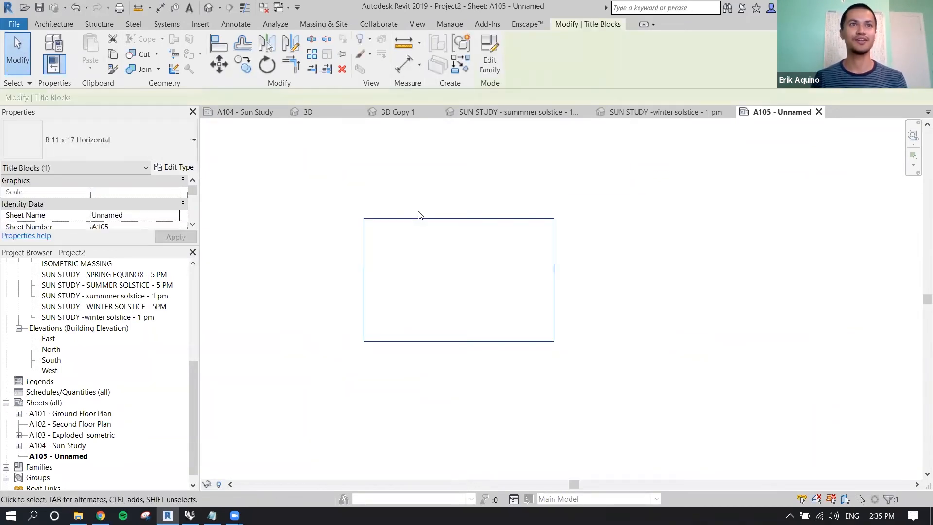
click(697, 335)
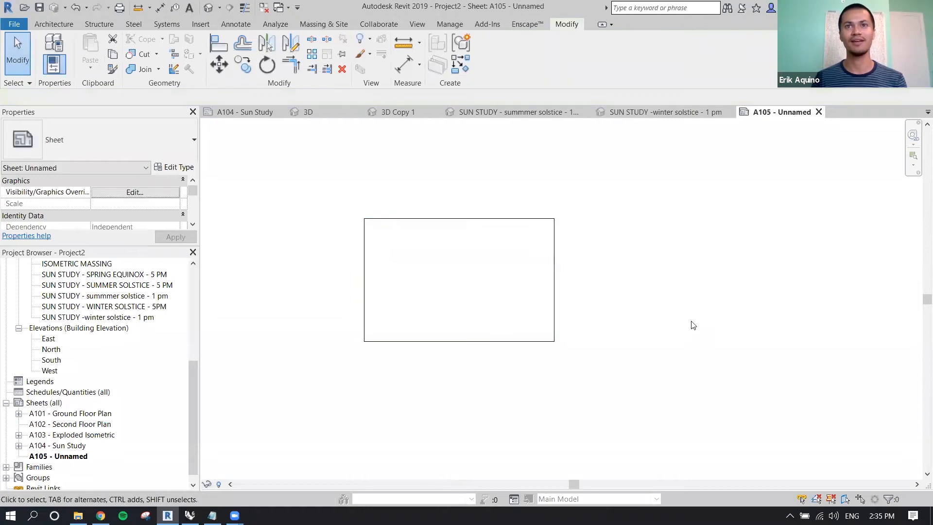
scroll(702, 267, down, 4)
scroll(632, 281, up, 5)
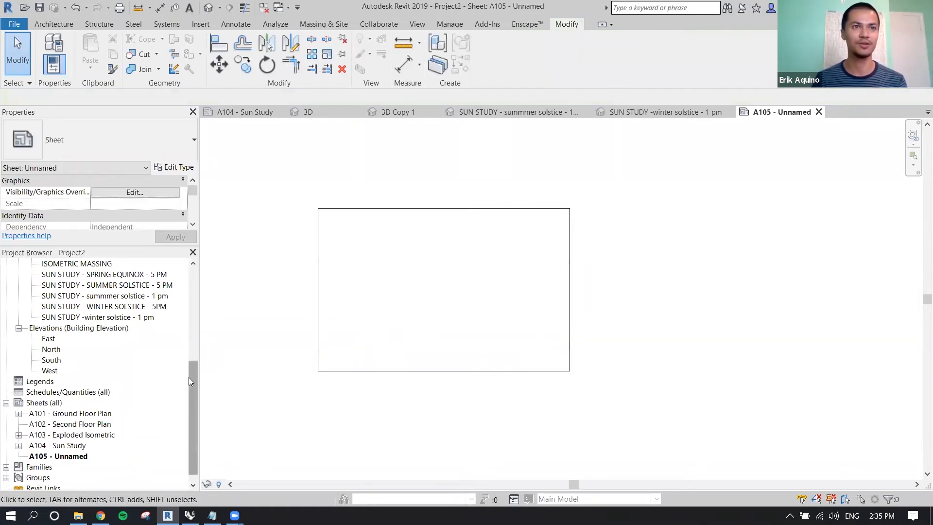
Go through the project's floor plans, 3D views and sheets down to the unnamed A105 sheet
drag(189, 381, 210, 283)
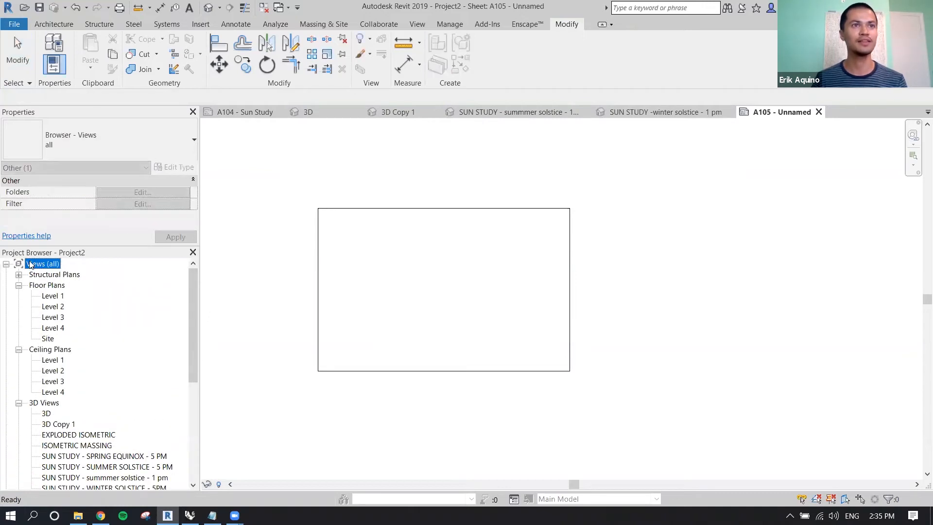
click(6, 265)
click(7, 265)
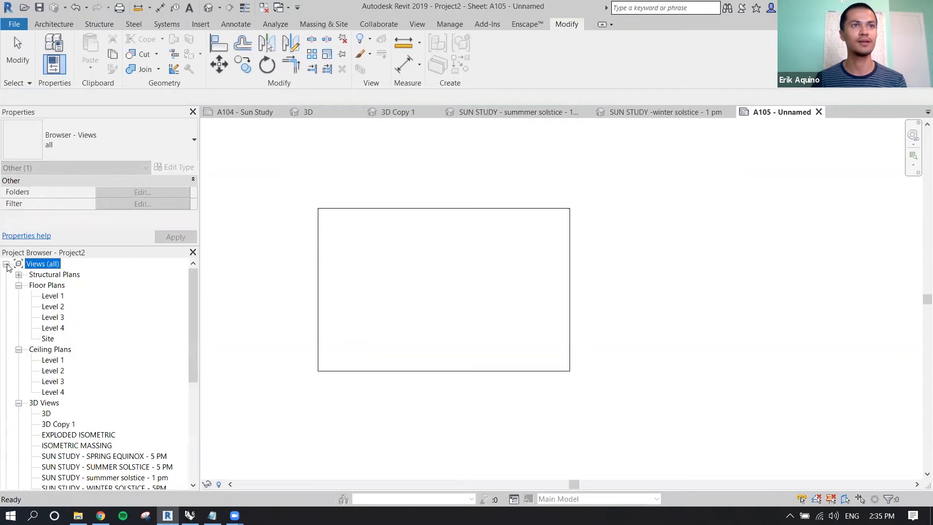
click(38, 286)
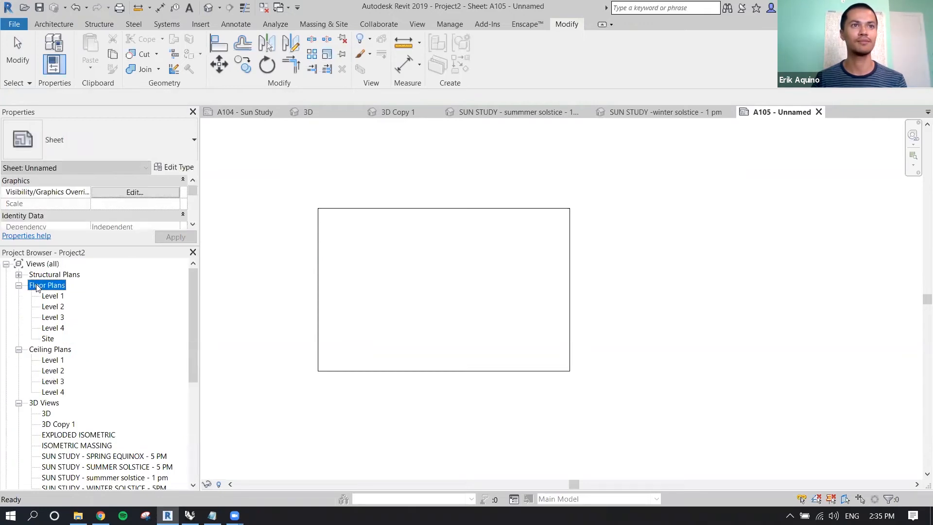
scroll(60, 349, down, 3)
click(54, 350)
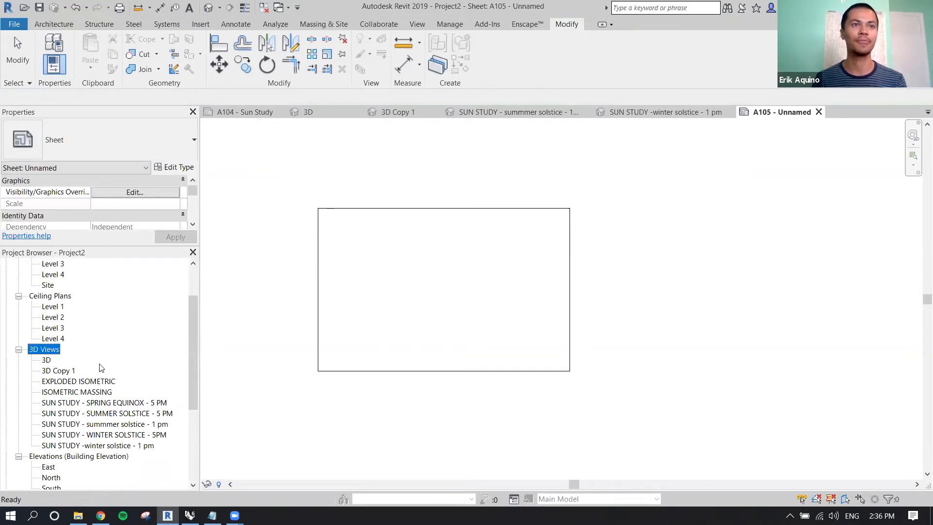
drag(193, 310, 193, 347)
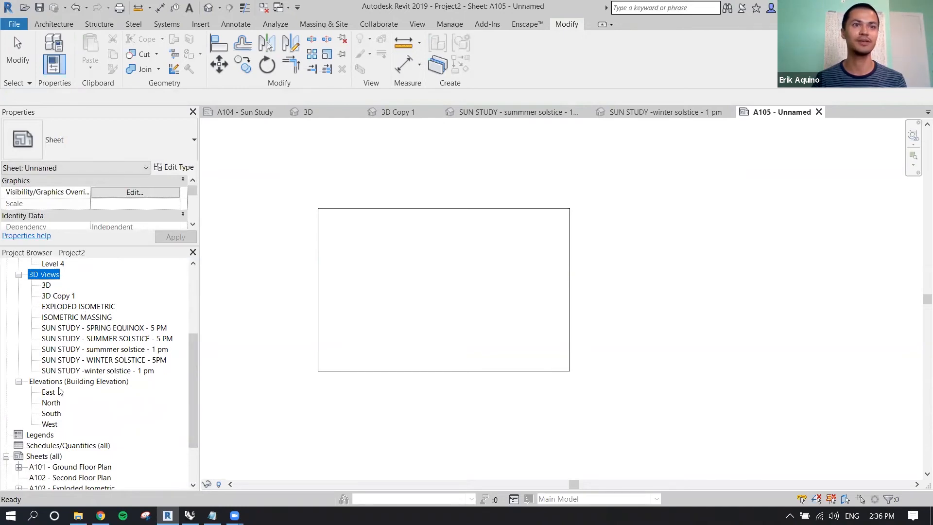
scroll(64, 403, down, 2)
click(57, 446)
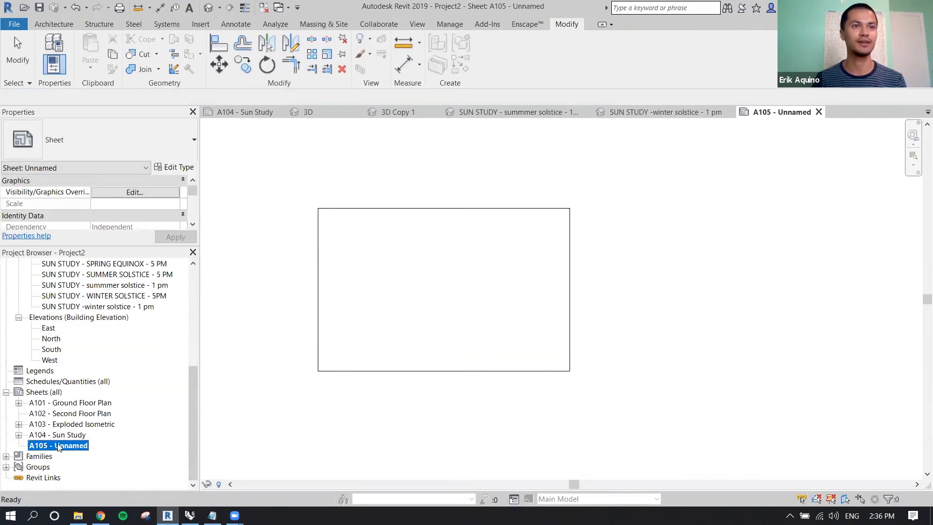
Place the 1 pm summer solstice sun study view in the middle of sheet A105
drag(197, 387, 204, 351)
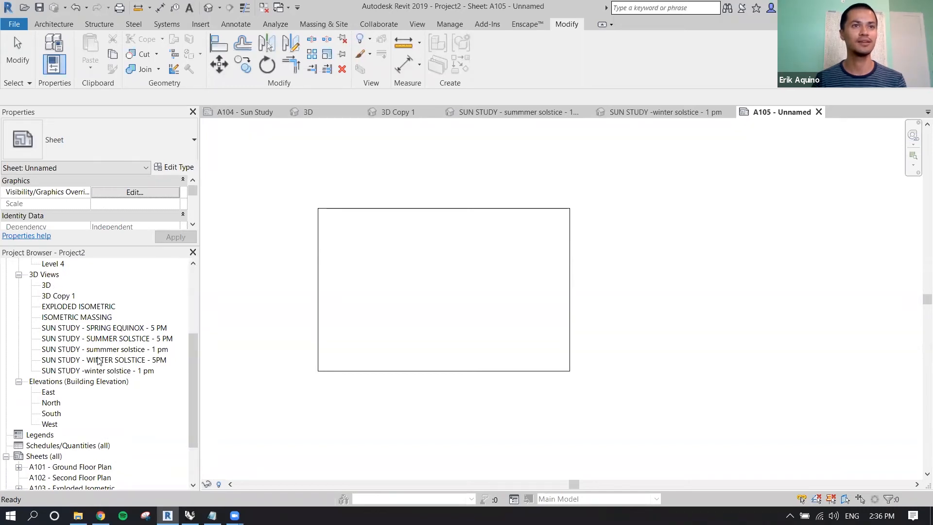
drag(107, 349, 434, 291)
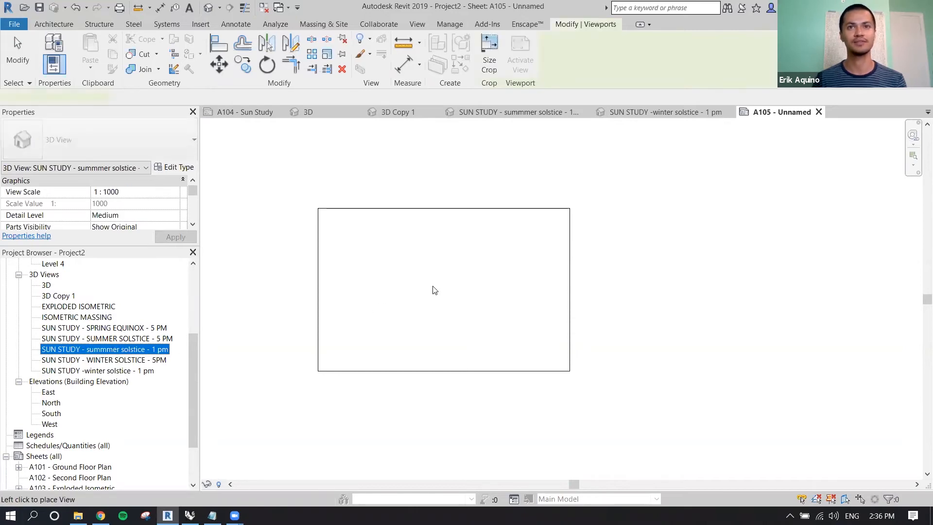
click(443, 288)
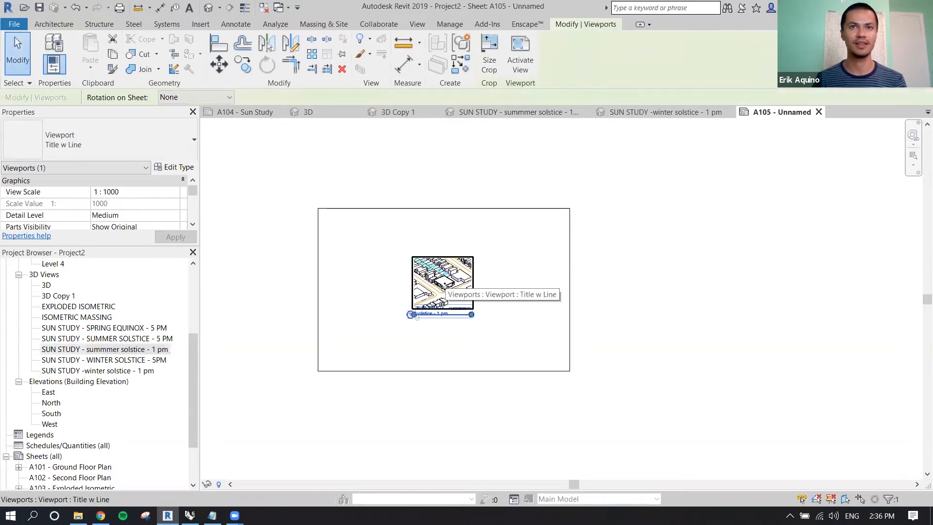
scroll(442, 288, up, 2)
key(Escape)
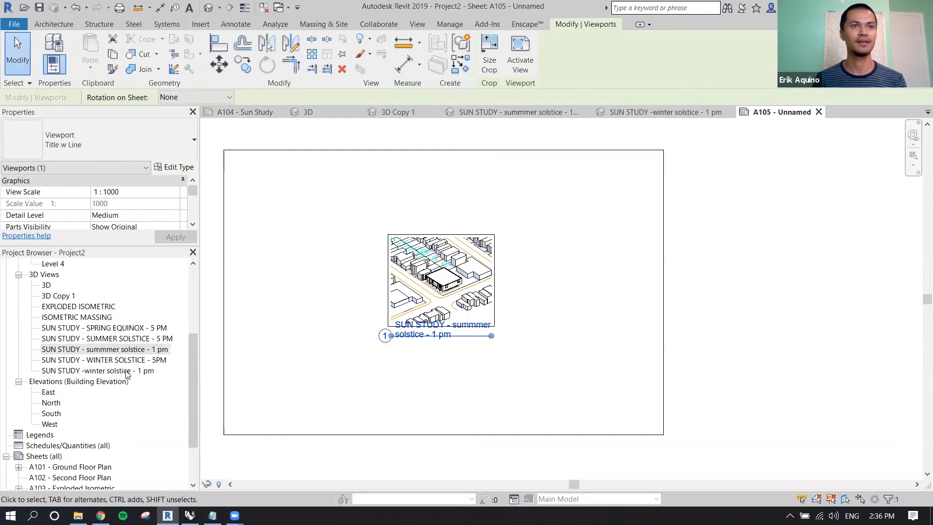
Place the 1 pm winter solstice sun study view on sheet A105, to the right of the summer solstice view
click(126, 371)
drag(105, 374, 582, 290)
click(652, 250)
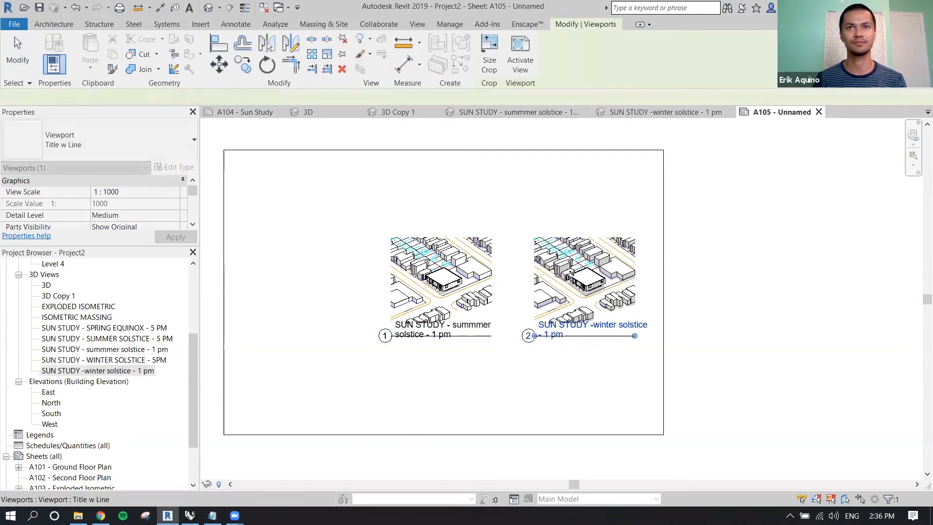
key(Escape)
scroll(499, 222, down, 2)
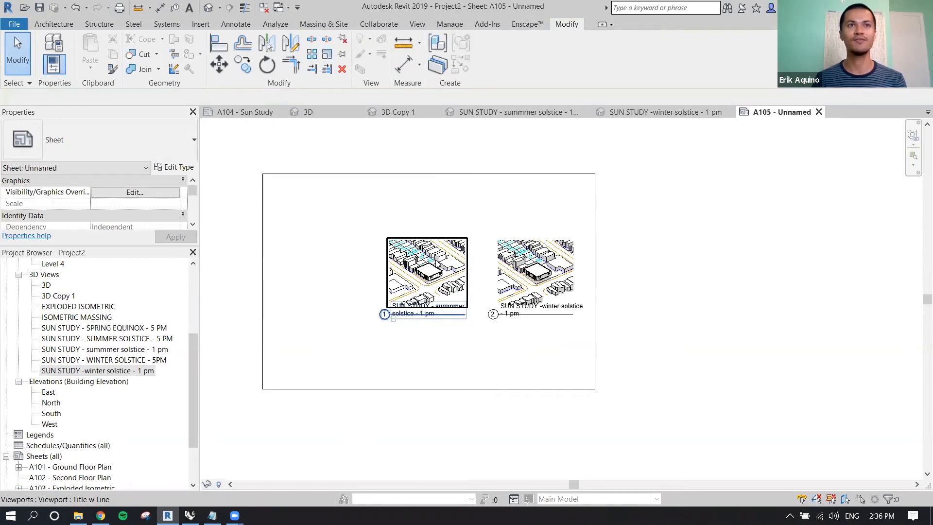
Activate the summer solstice viewport on the sheet, and deactivate it without editing the view
scroll(450, 286, up, 2)
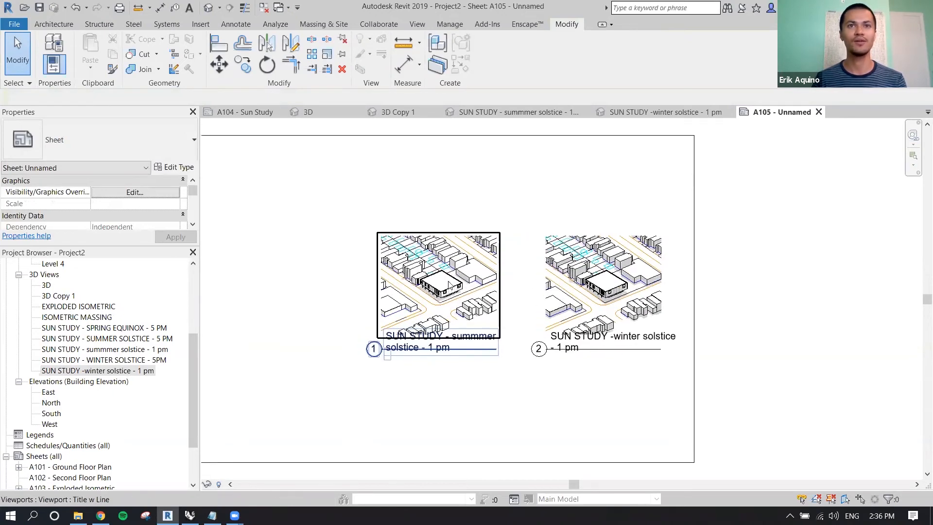
double_click(446, 278)
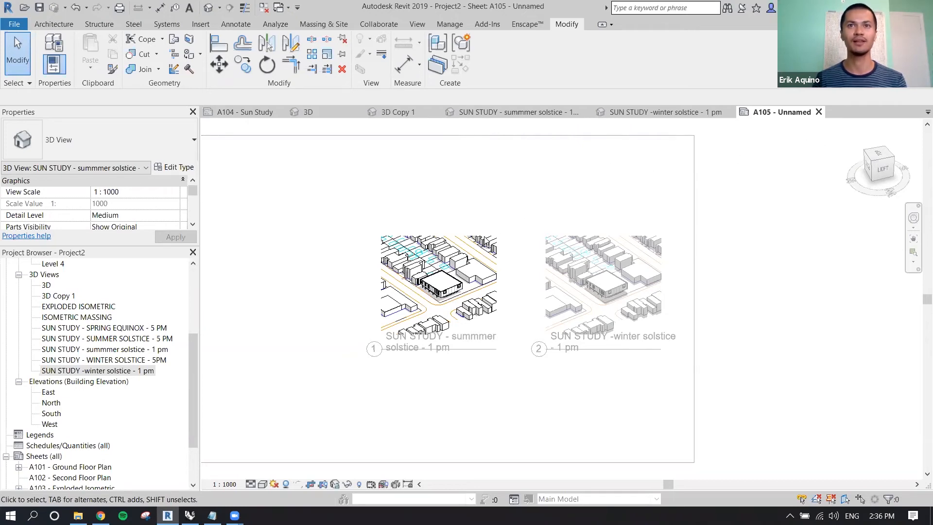
double_click(762, 184)
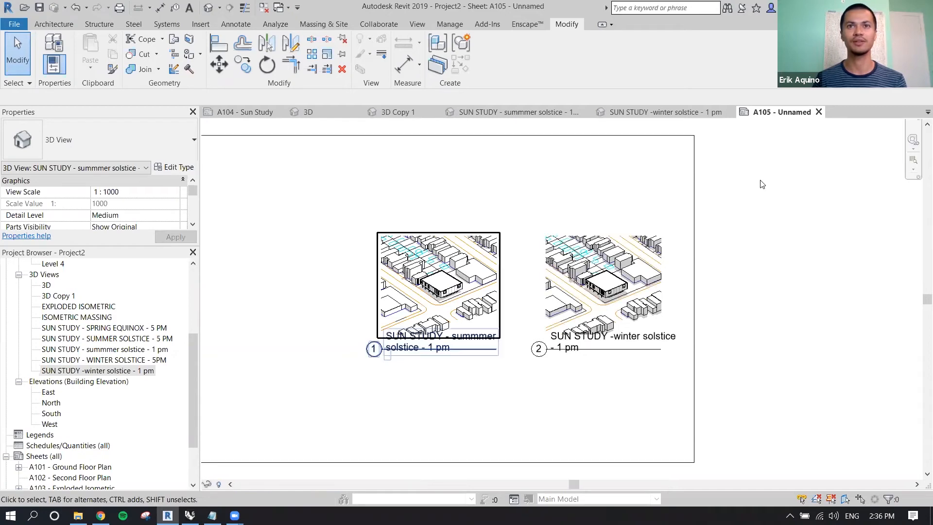
scroll(753, 190, down, 2)
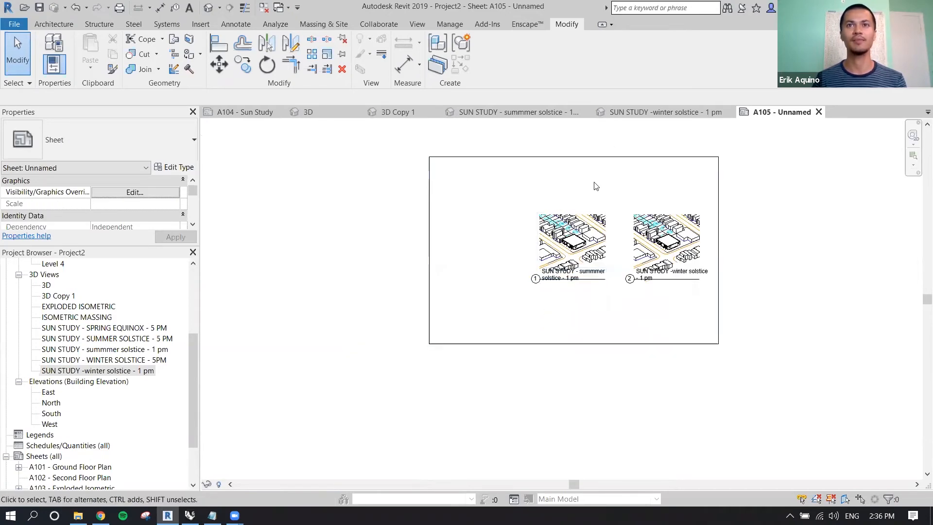
Move the summer solstice viewport to the sheet's upper left corner and the winter solstice viewport directly beside it
mouse_move(593, 158)
mouse_down()
mouse_move(438, 141)
mouse_move(433, 149)
mouse_move(596, 148)
mouse_up()
middle_drag(607, 172, 556, 207)
drag(541, 257, 459, 207)
drag(616, 309, 519, 259)
scroll(433, 276, up, 3)
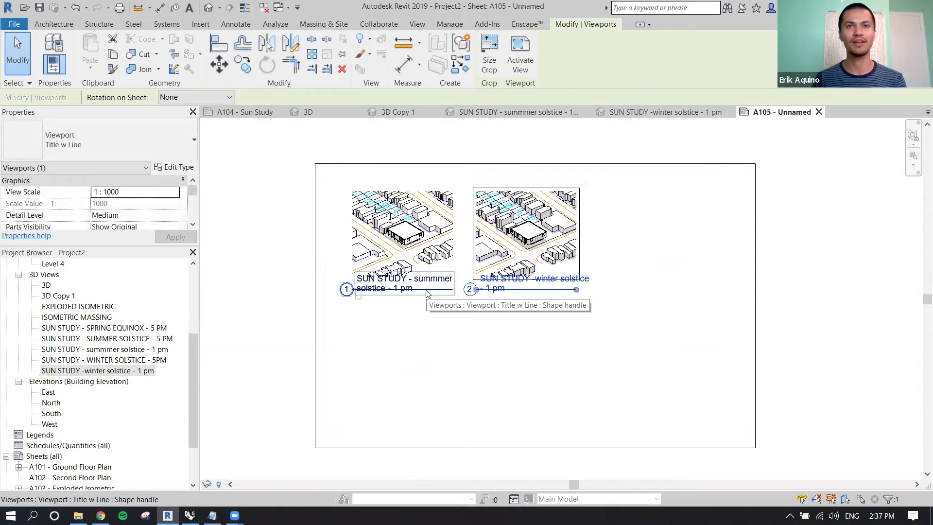
Change both the summer and winter solstice viewports on sheet A105 to the No Title viewport type
click(534, 307)
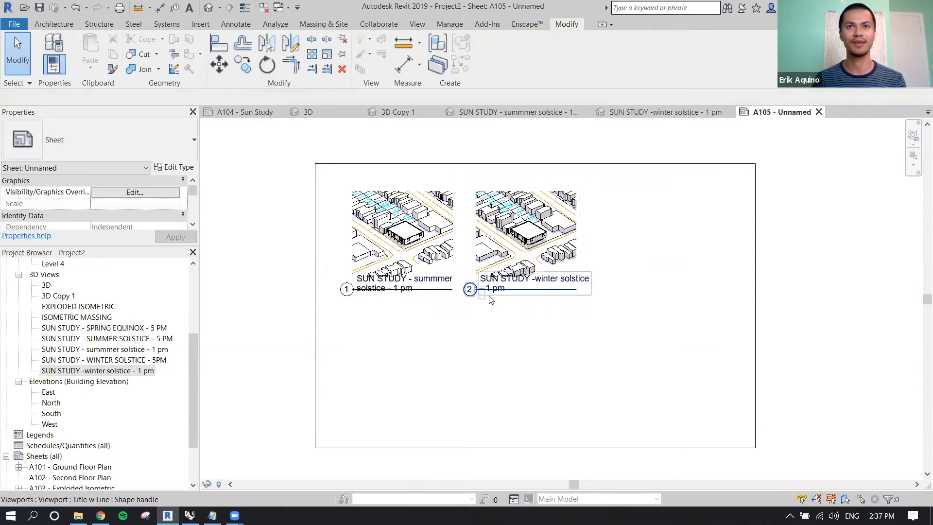
click(434, 293)
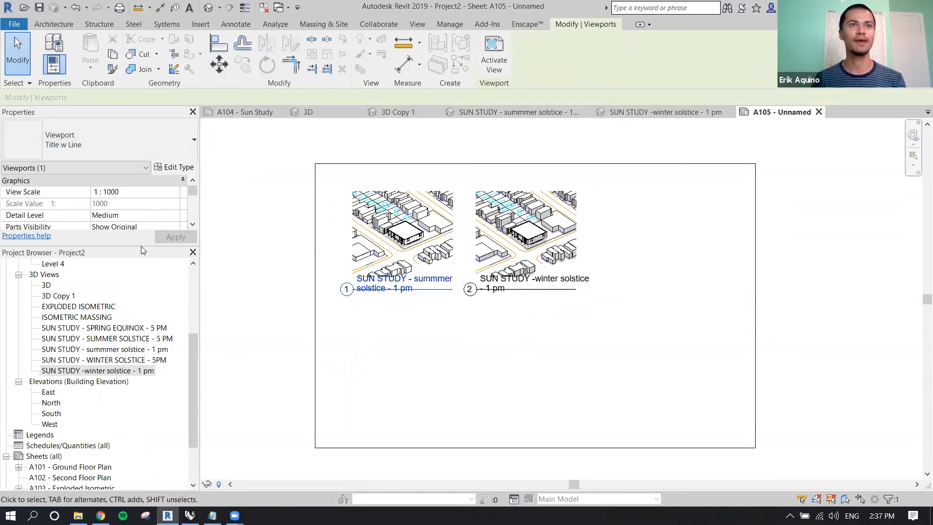
drag(141, 246, 141, 363)
click(119, 145)
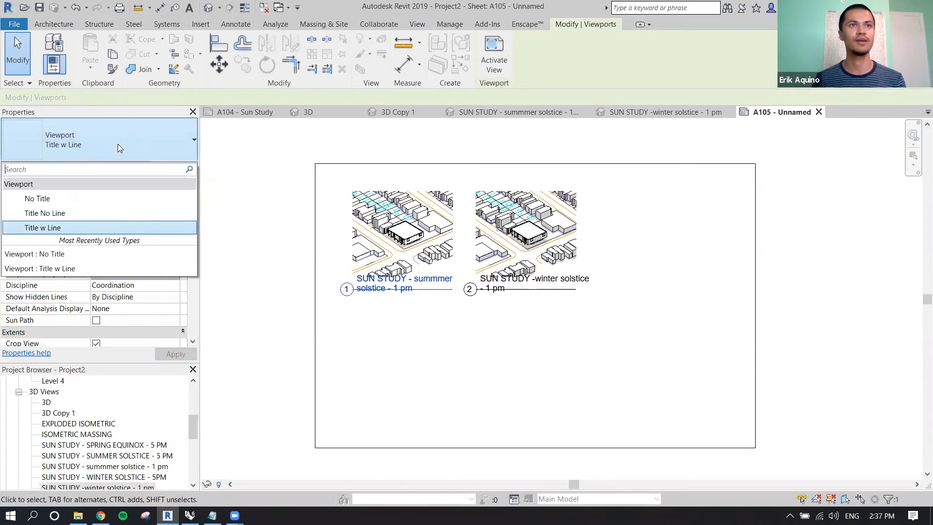
click(81, 200)
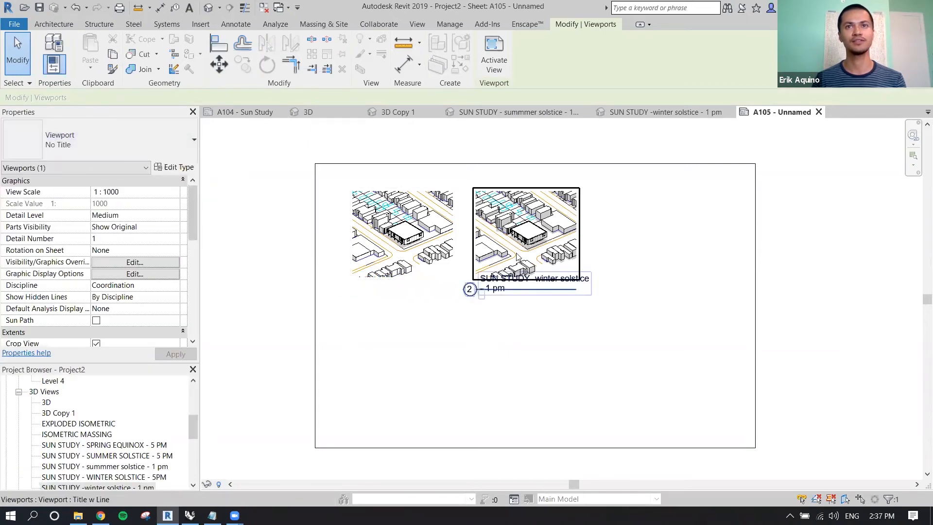
click(156, 139)
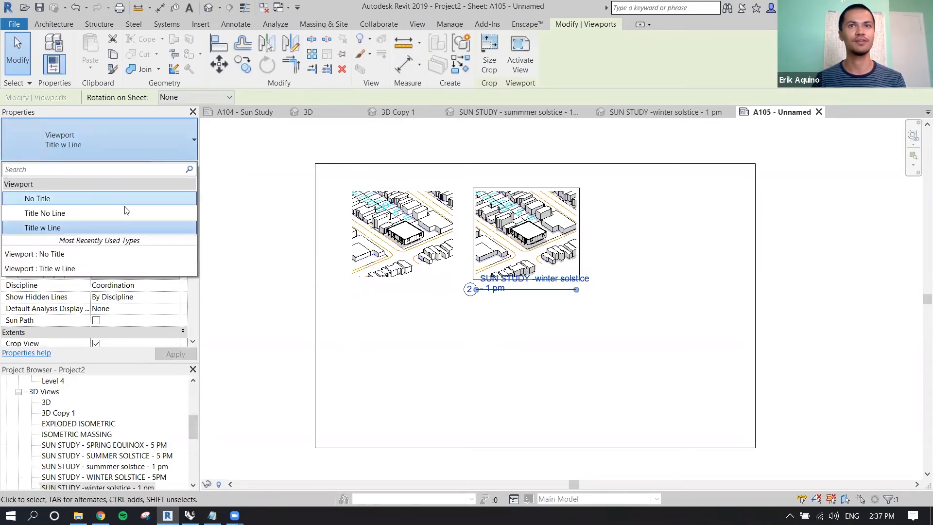
click(121, 201)
click(514, 362)
middle_drag(518, 334, 481, 352)
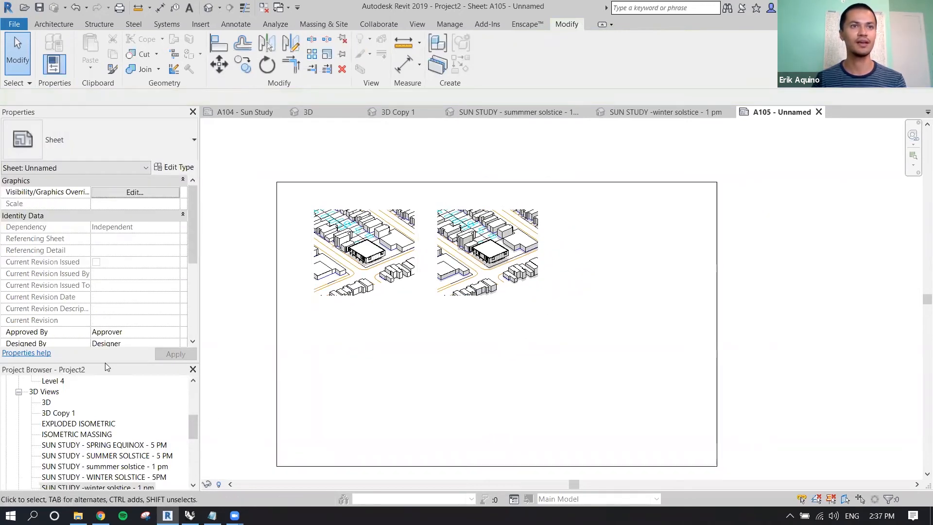
Review sheets A101, A103 and A104 in turn, checking their title blocks and placed views
drag(108, 363, 108, 266)
scroll(62, 408, down, 3)
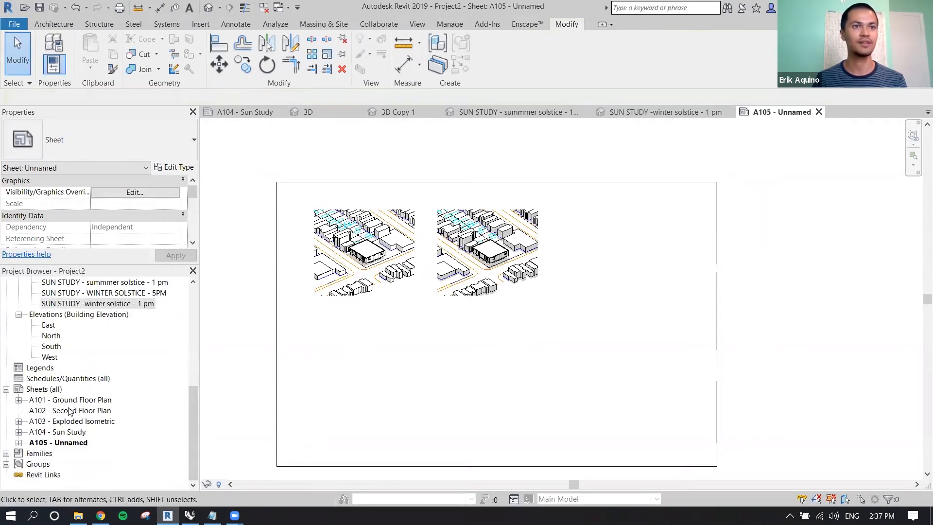
double_click(66, 400)
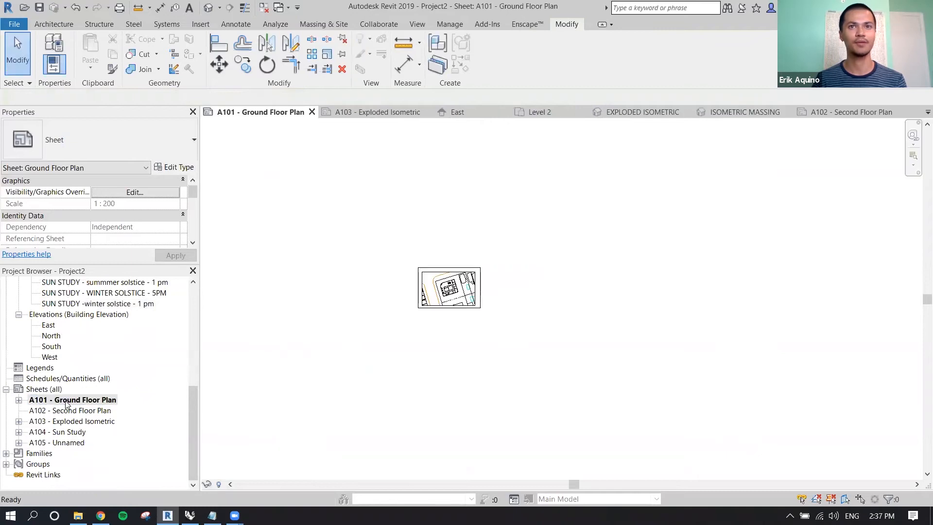
scroll(388, 277, up, 8)
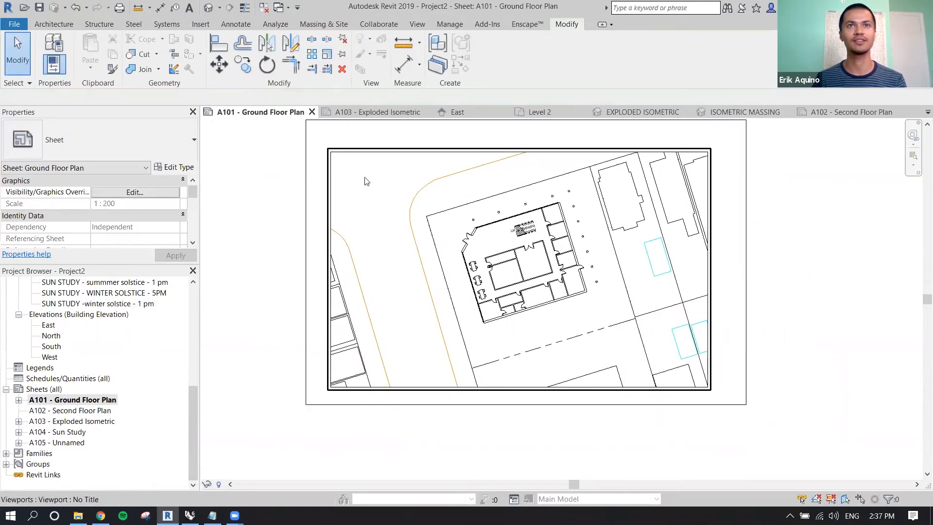
click(312, 186)
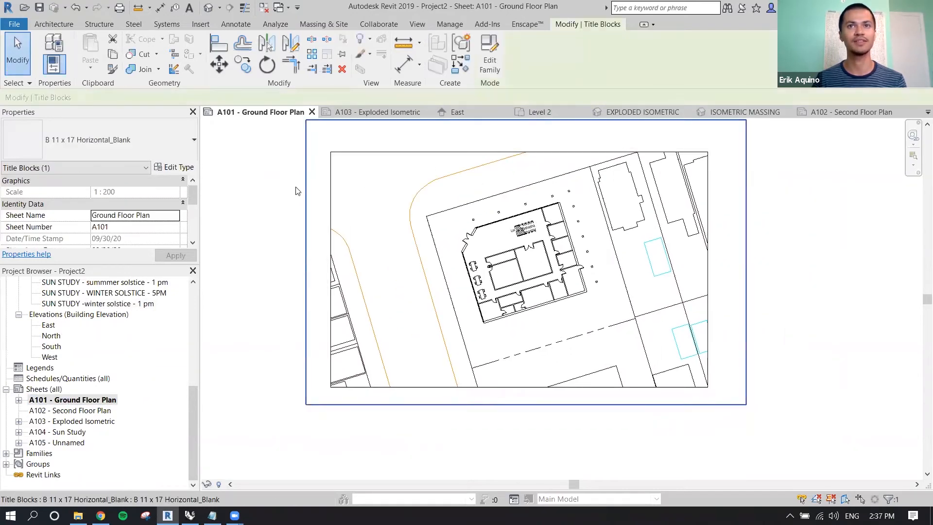
click(76, 422)
double_click(76, 423)
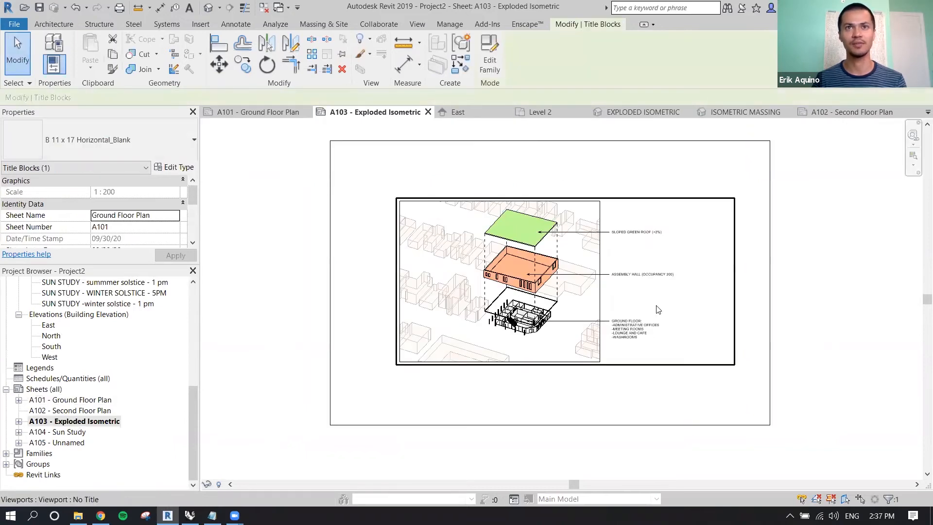
double_click(81, 433)
click(362, 330)
middle_drag(363, 340, 437, 298)
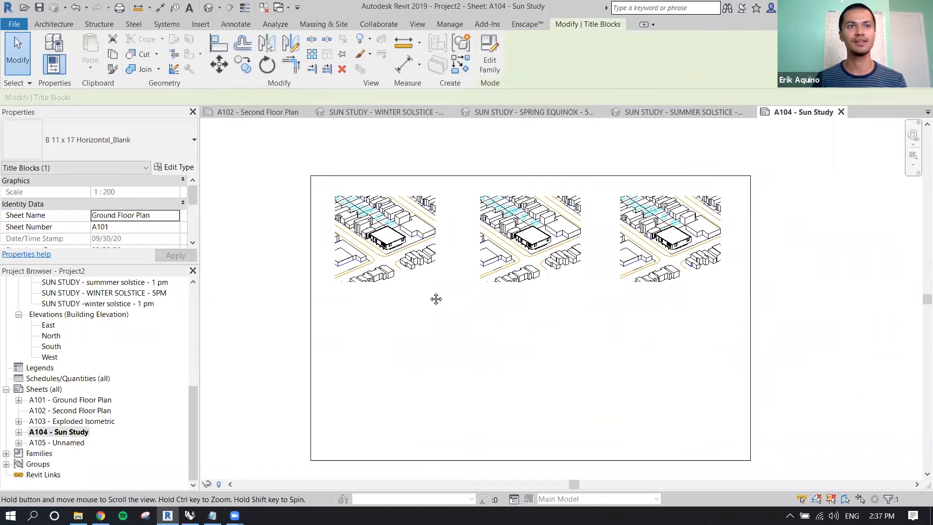
click(294, 346)
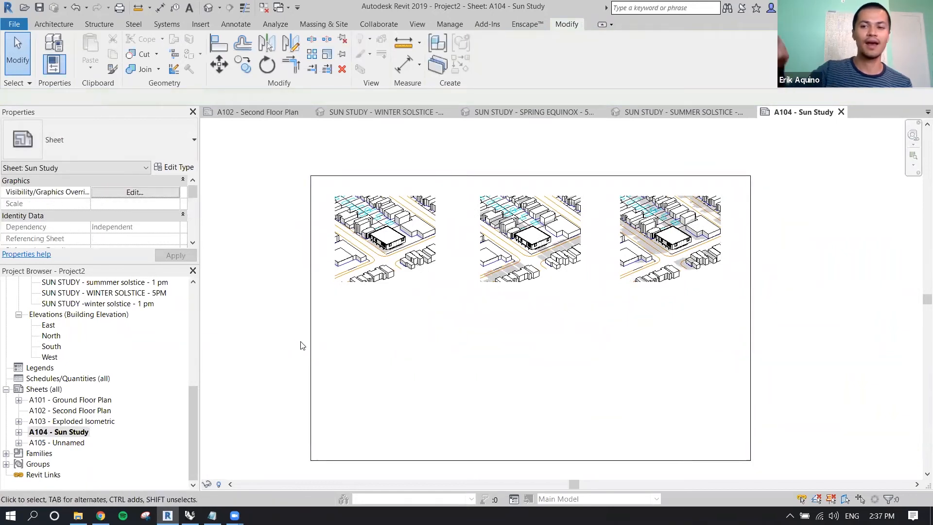
Review the print settings for sheet A104 with Adobe PDF as the printer, and close them without printing
key(ctrl+p)
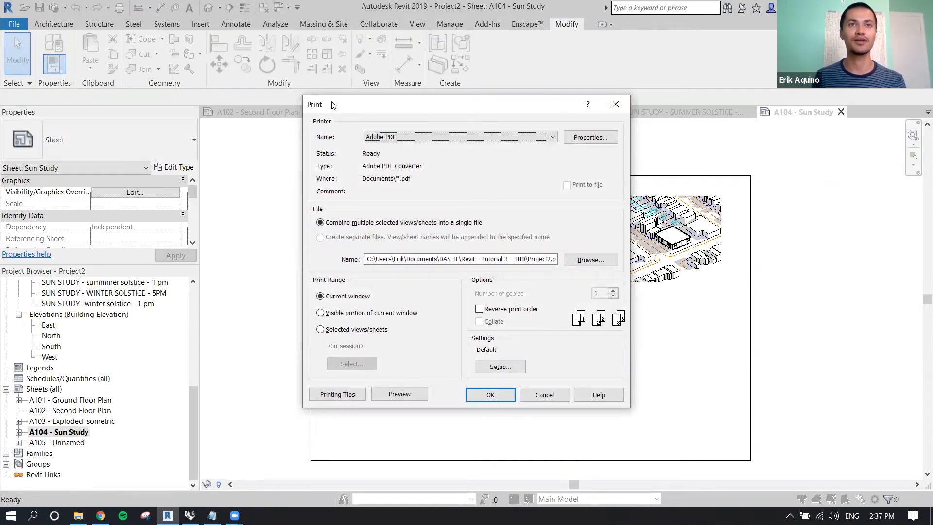
drag(333, 105, 222, 76)
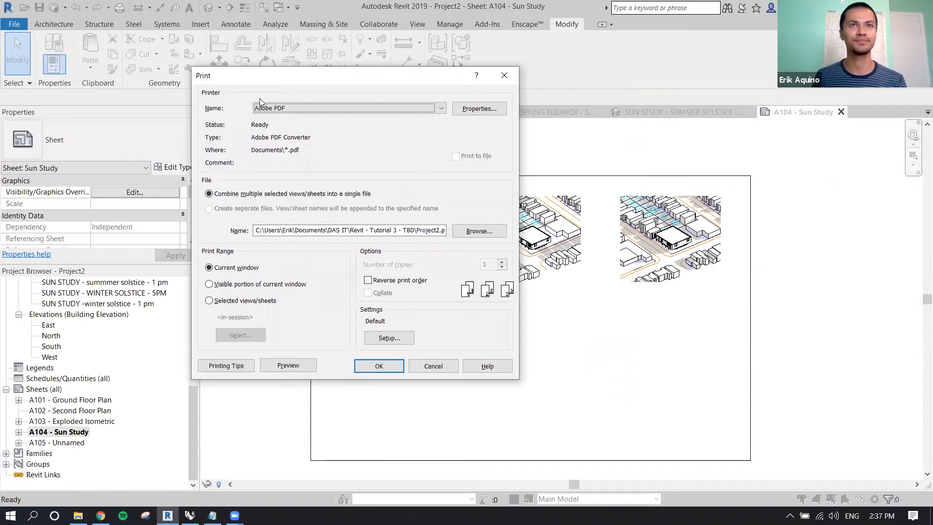
click(271, 108)
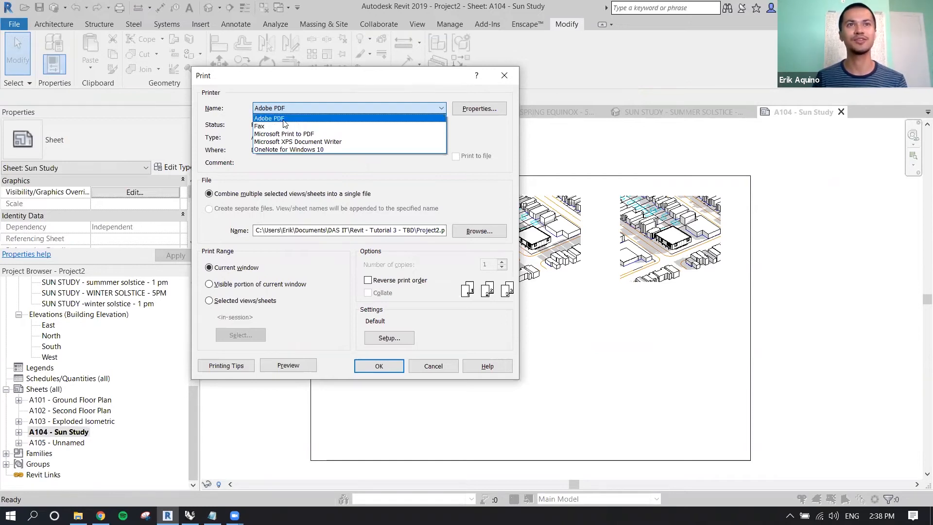
click(272, 118)
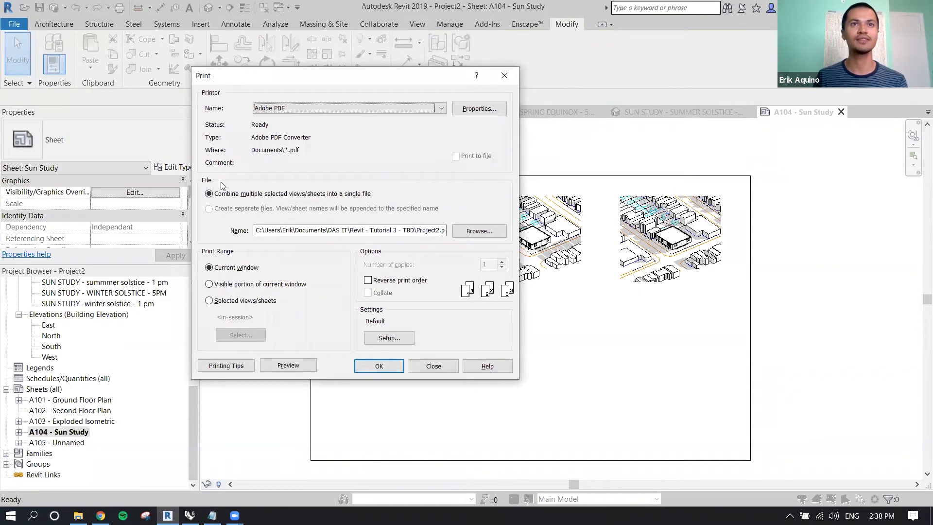
drag(265, 230, 321, 233)
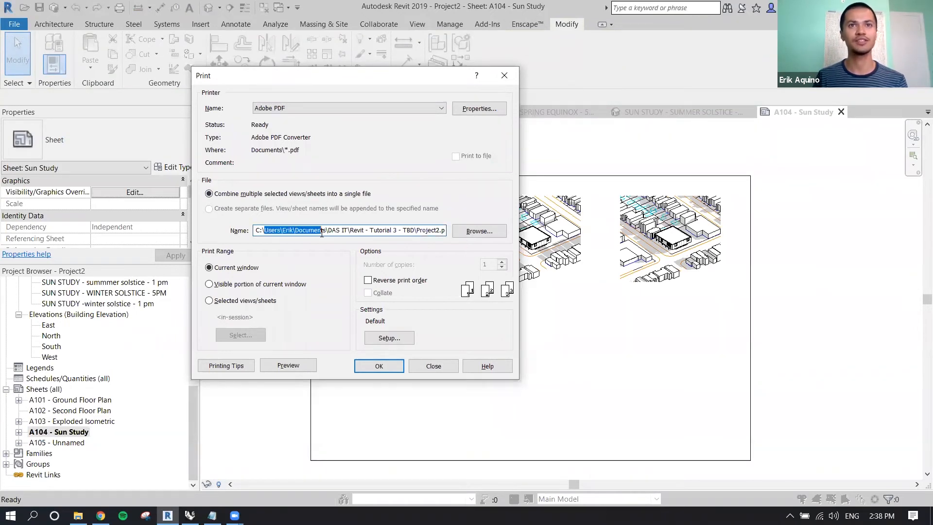
click(333, 231)
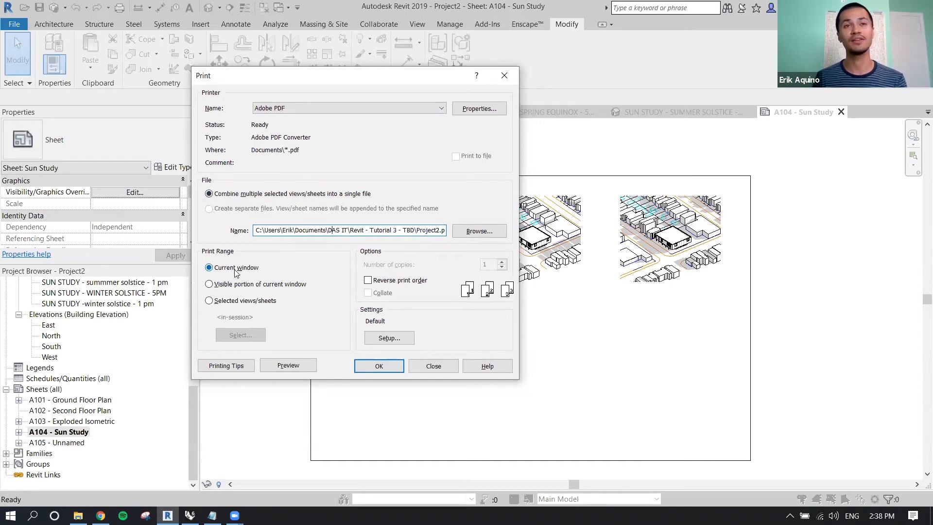
click(434, 365)
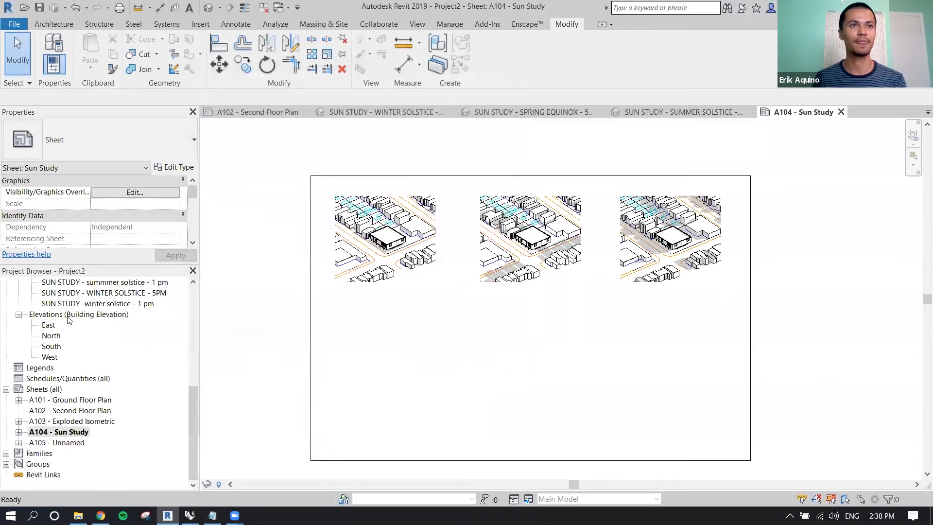
Open the ISOMETRIC MASSING 3D view and set the print range to selected views/sheets
scroll(70, 318, up, 4)
double_click(74, 389)
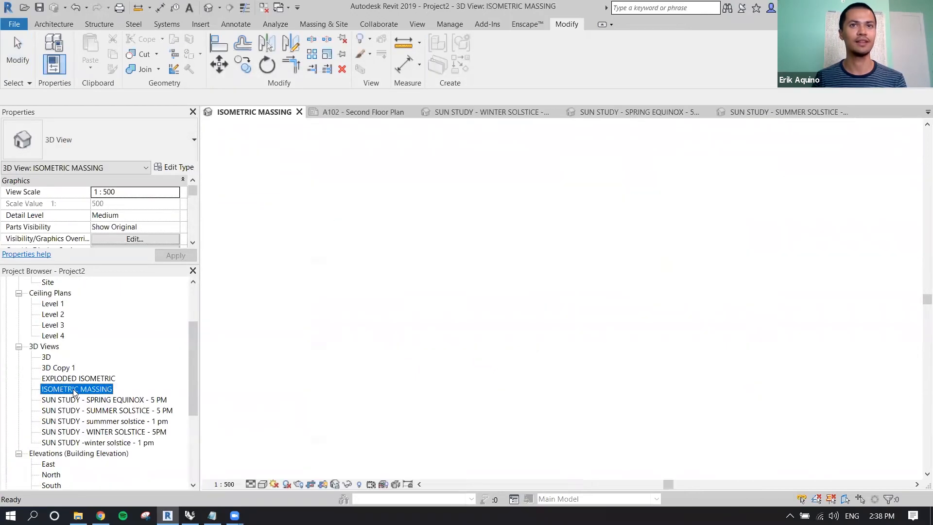
middle_drag(422, 281, 441, 274)
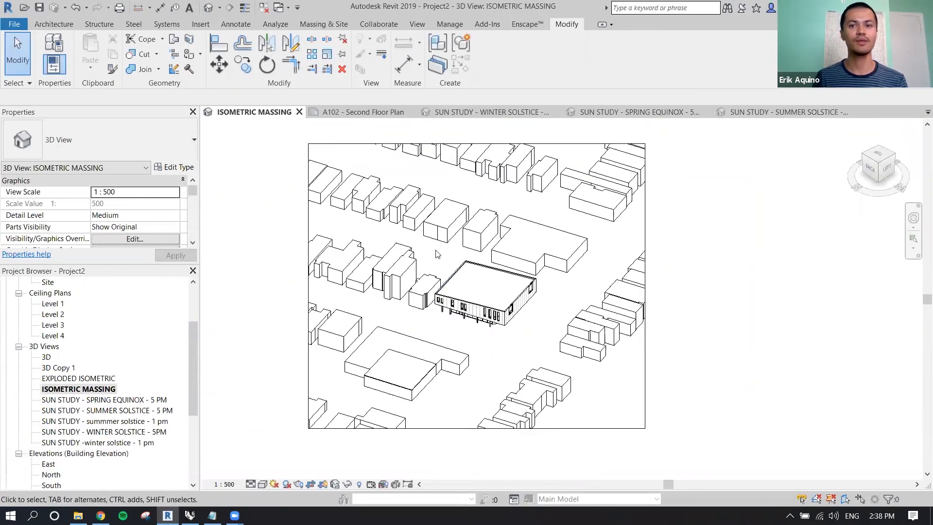
key(ctrl+p)
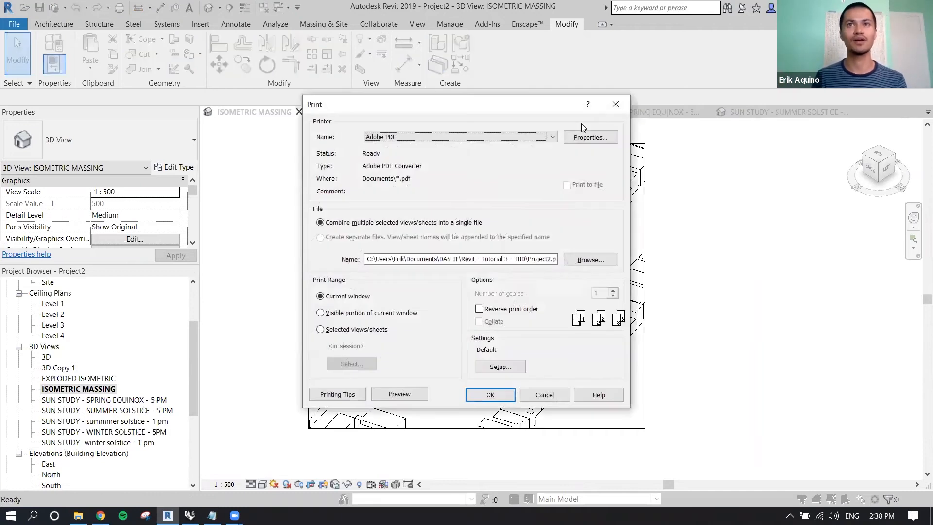
drag(523, 104, 819, 79)
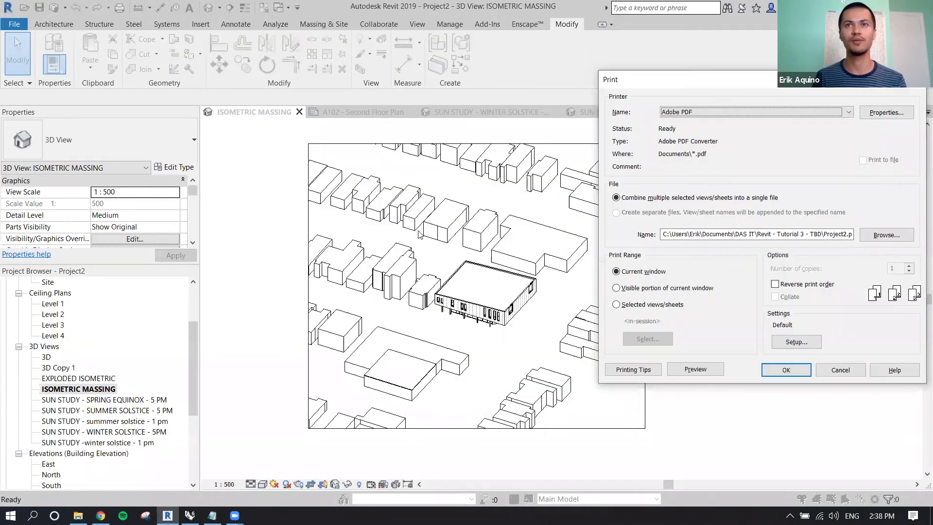
drag(663, 80, 500, 50)
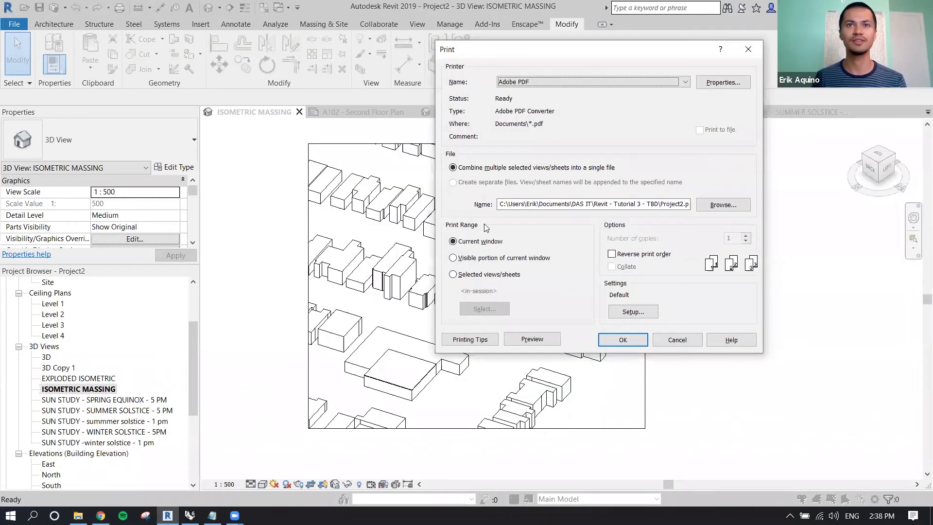
click(466, 275)
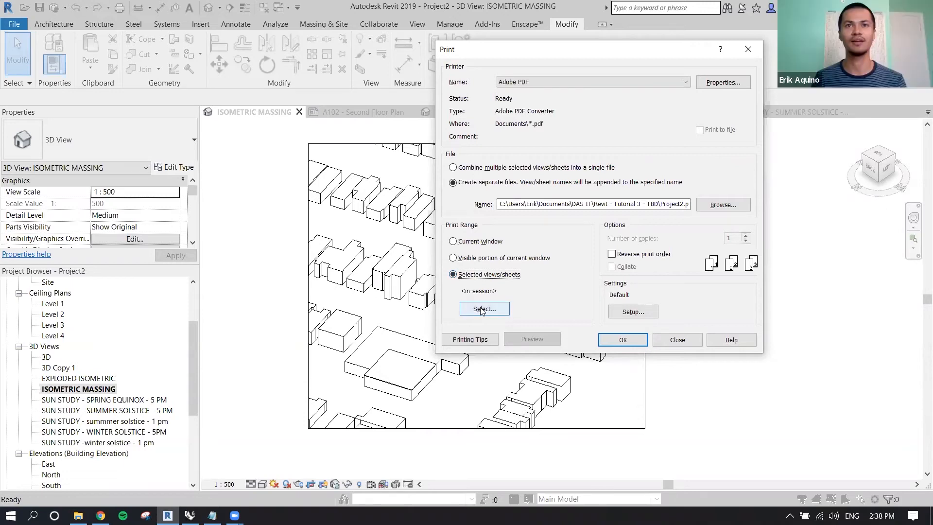
click(478, 243)
click(469, 275)
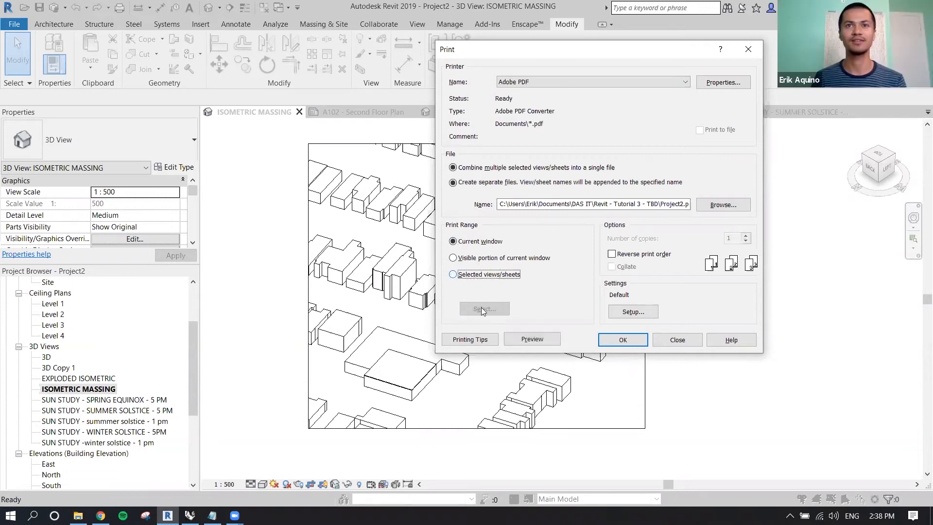
Open the view/sheet set selection for printing and limit its list to sheets, hiding all views
click(484, 310)
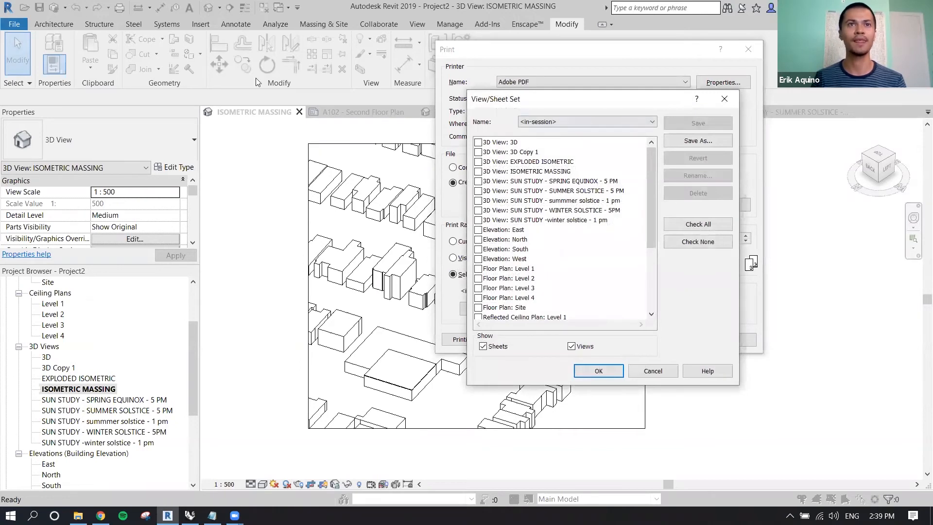
drag(536, 99, 255, 77)
scroll(312, 173, down, 4)
drag(369, 211, 377, 153)
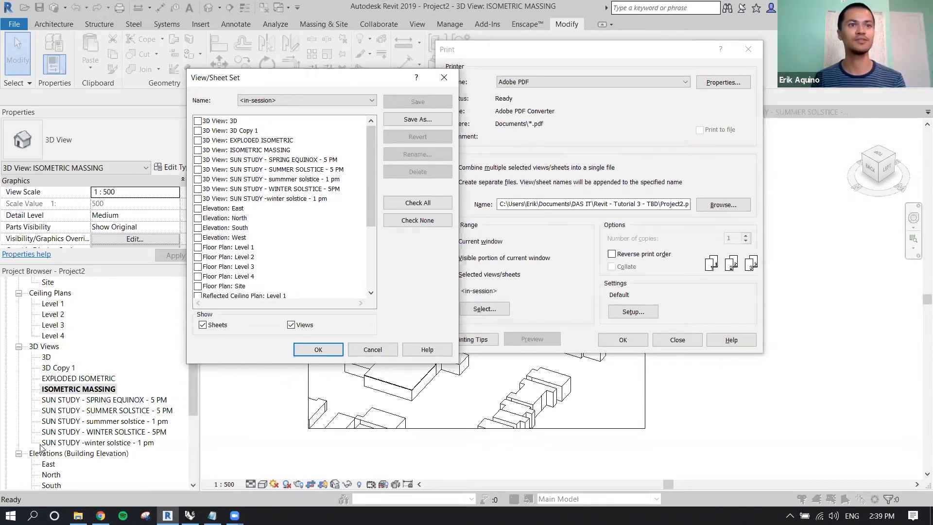
scroll(249, 261, down, 4)
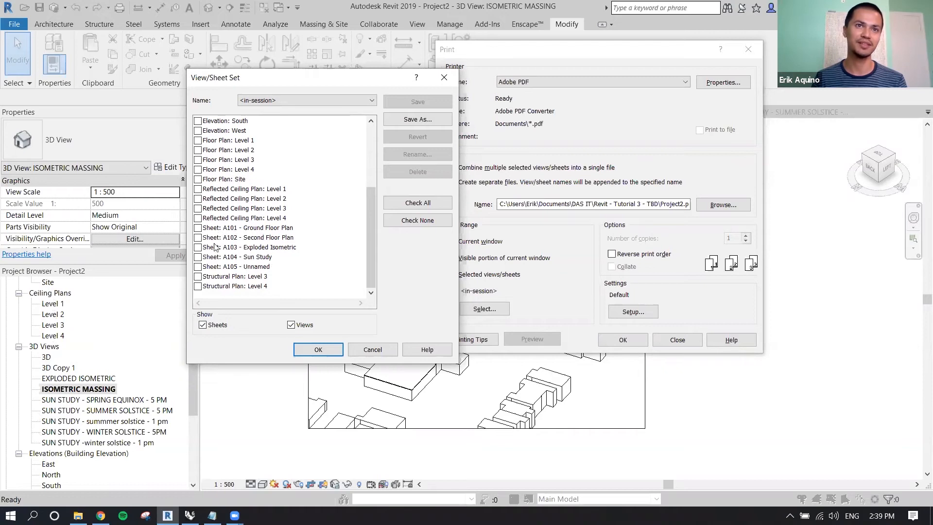
click(292, 326)
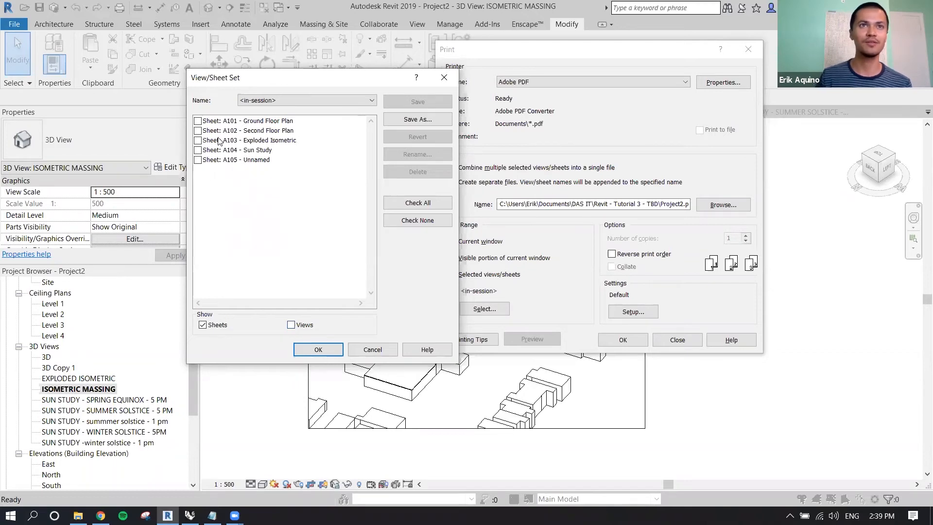
Include sheets A101, A103, A104 and A105 in the print selection, leaving A102 out
click(198, 121)
click(198, 130)
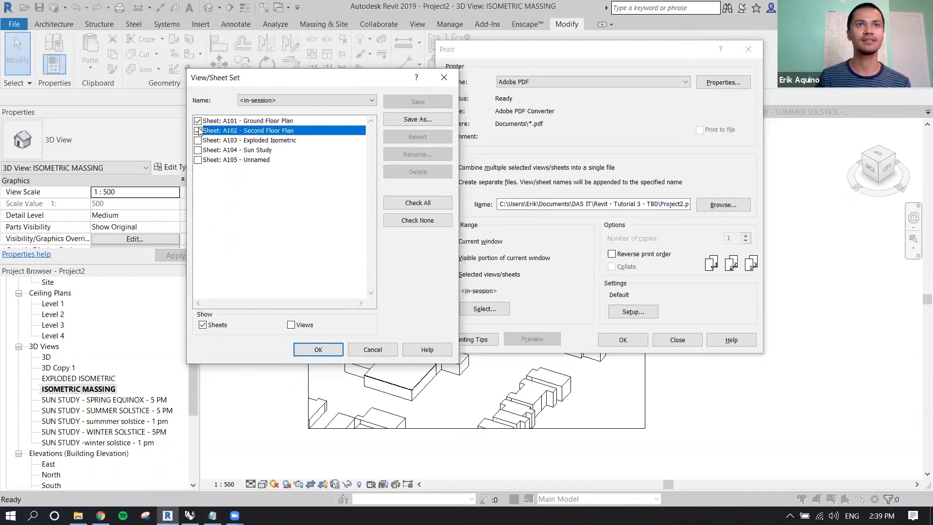
click(198, 141)
click(198, 151)
click(199, 160)
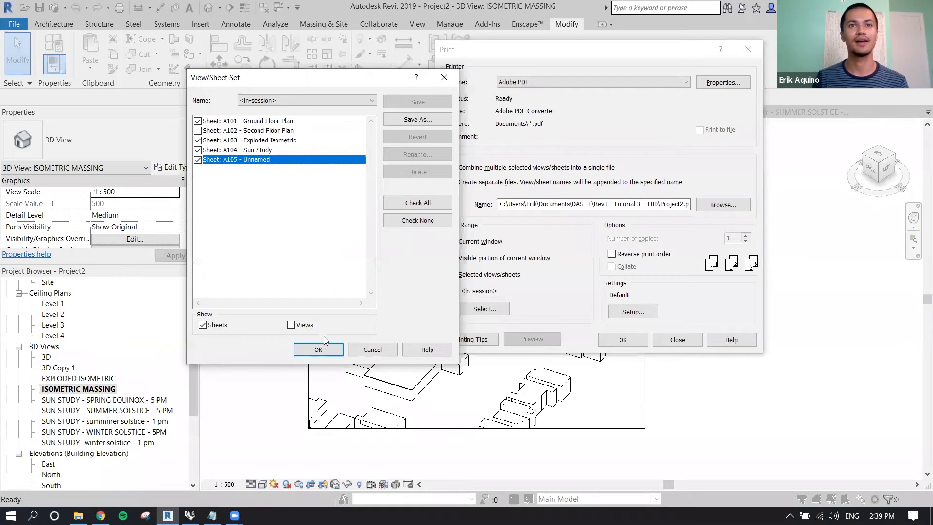
Save the sheet selection for future sessions as "Diagrams set" and apply it to the print range
click(324, 349)
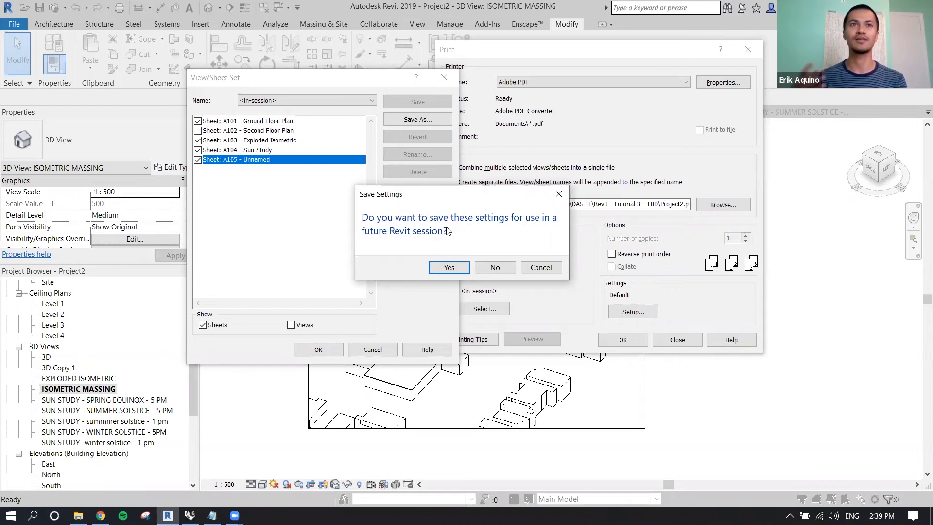
click(450, 267)
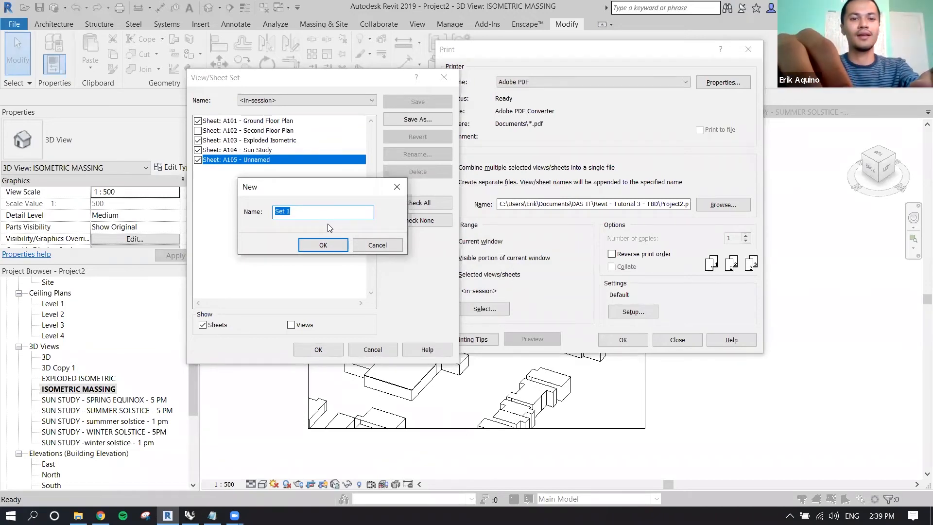
text(Dia)
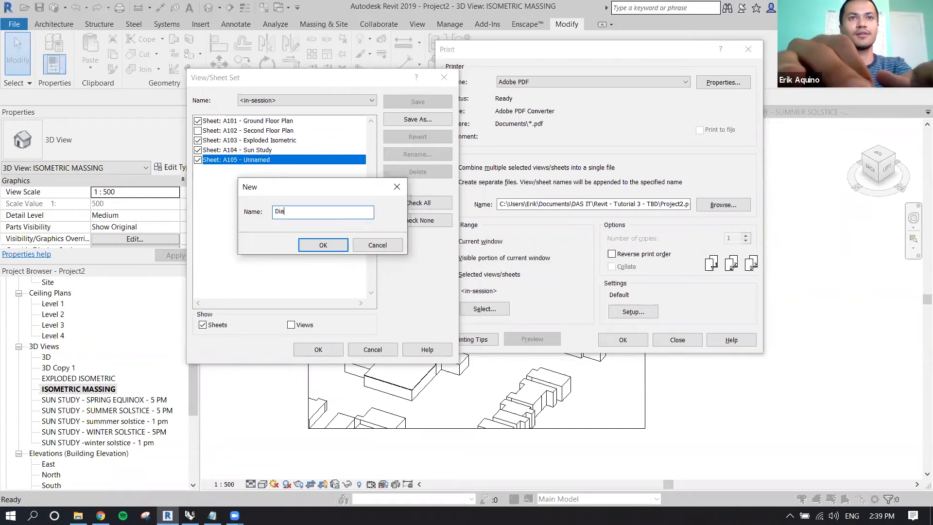
text(grams set)
click(322, 245)
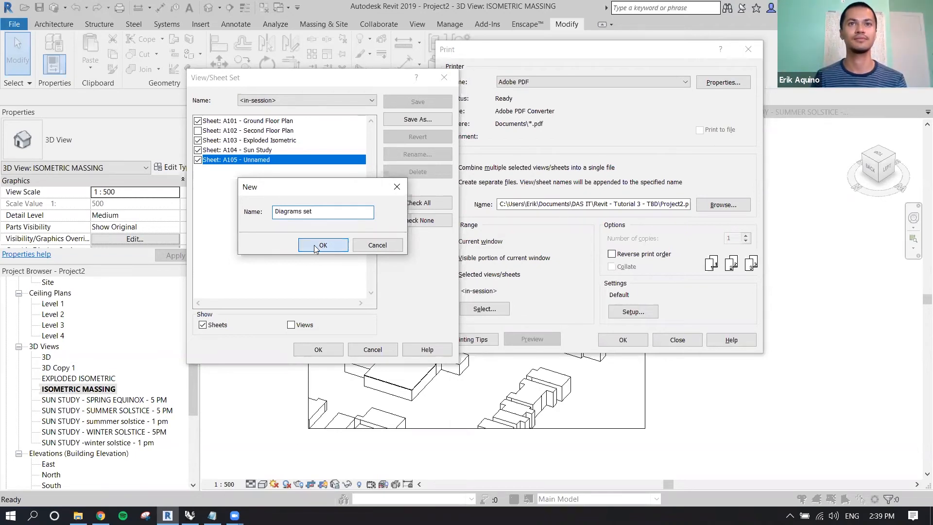
click(318, 349)
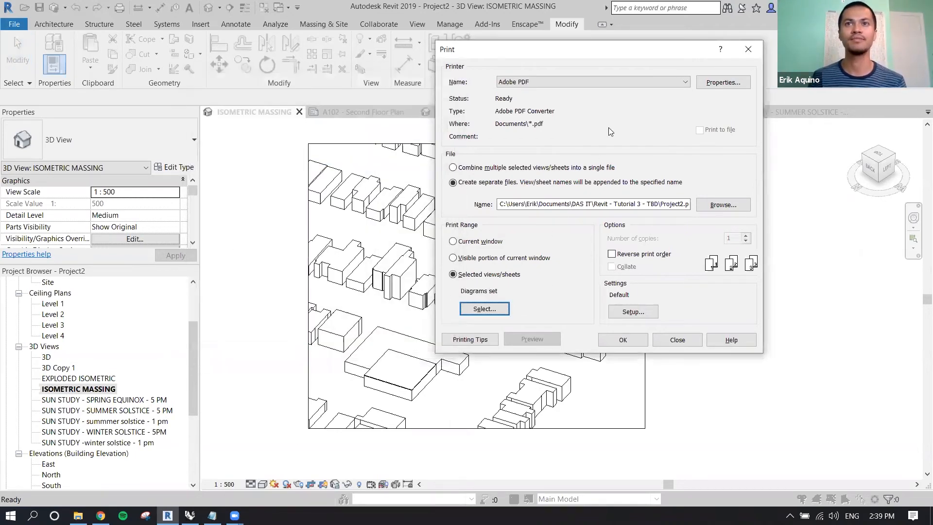
Set the paper size to Tabloid in the Default print setup and save the setup
drag(626, 51, 557, 50)
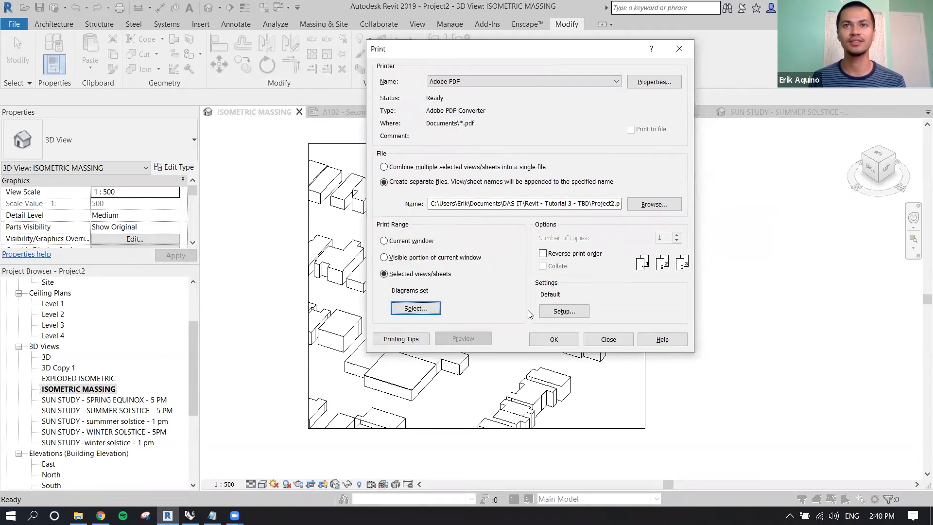
click(564, 312)
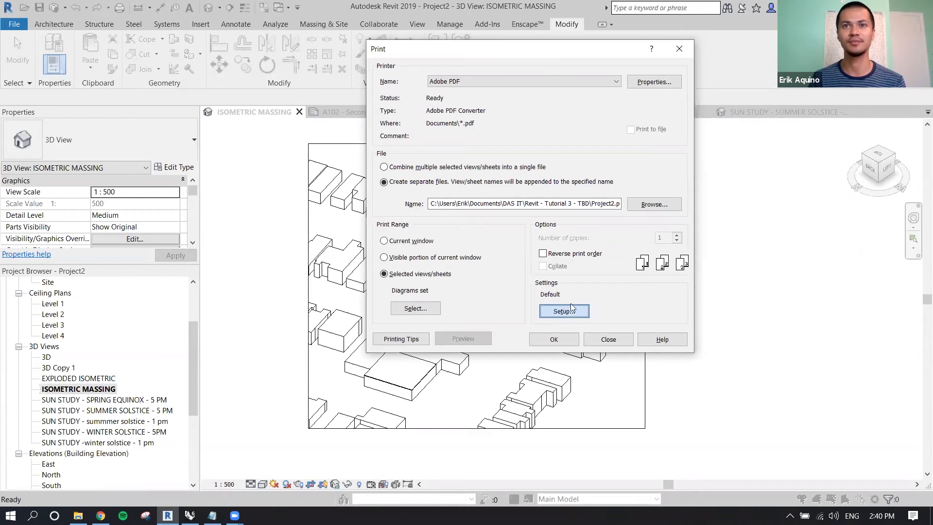
drag(452, 105, 540, 84)
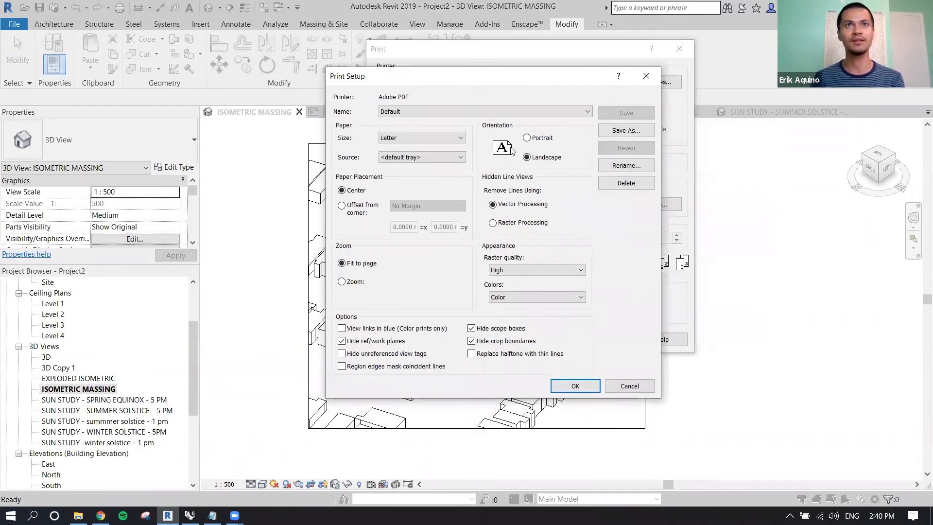
click(462, 113)
click(462, 113)
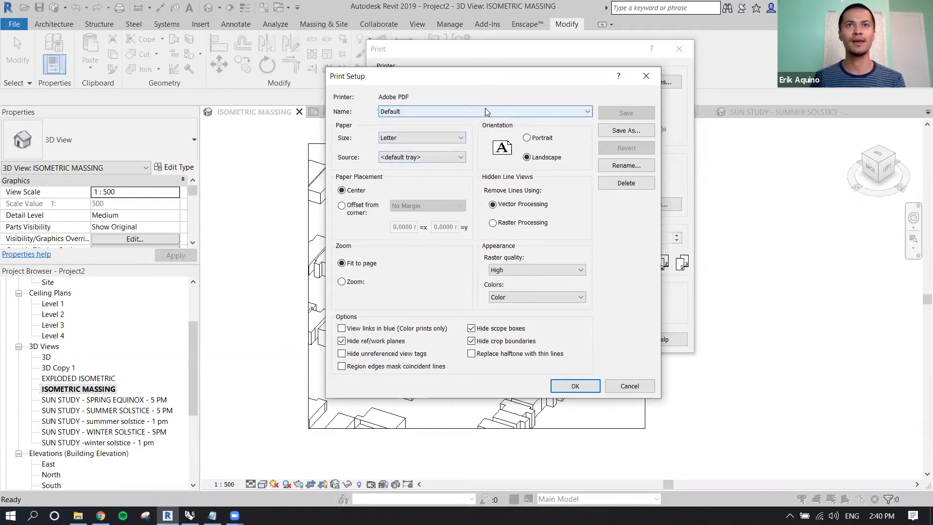
click(440, 138)
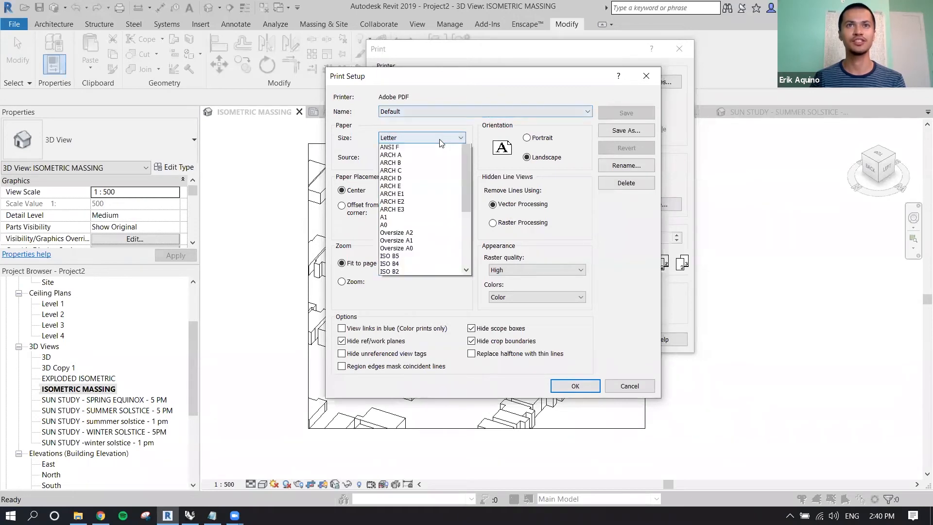
click(426, 156)
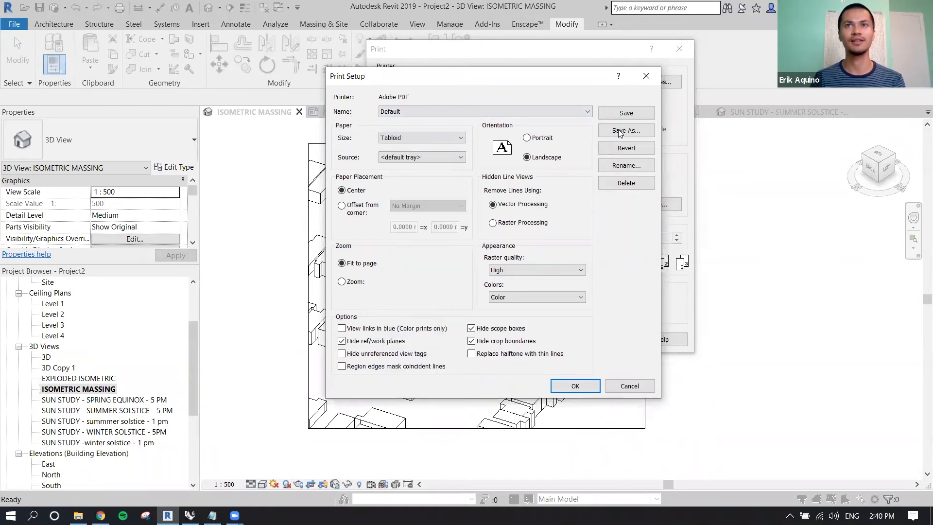
click(626, 114)
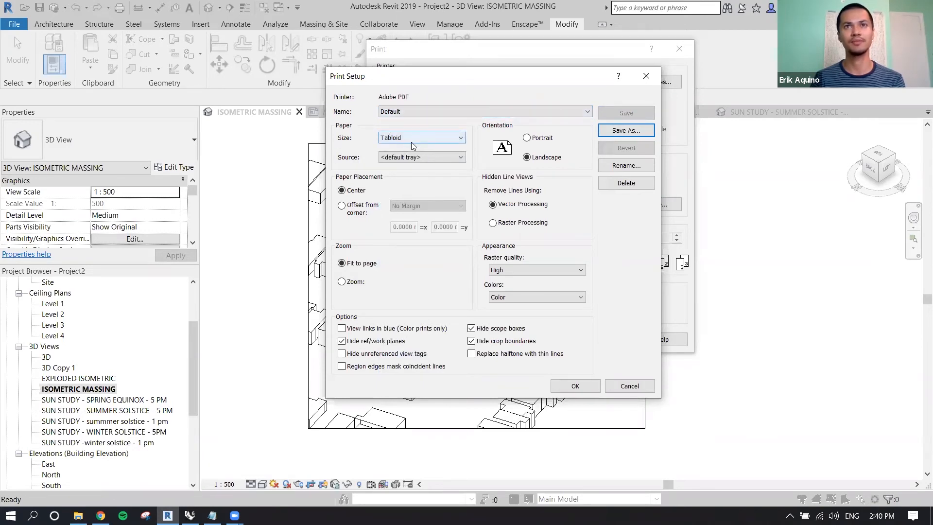
Keep landscape orientation, set centered paper placement and 100% zoom, and save the Default print setup
click(527, 139)
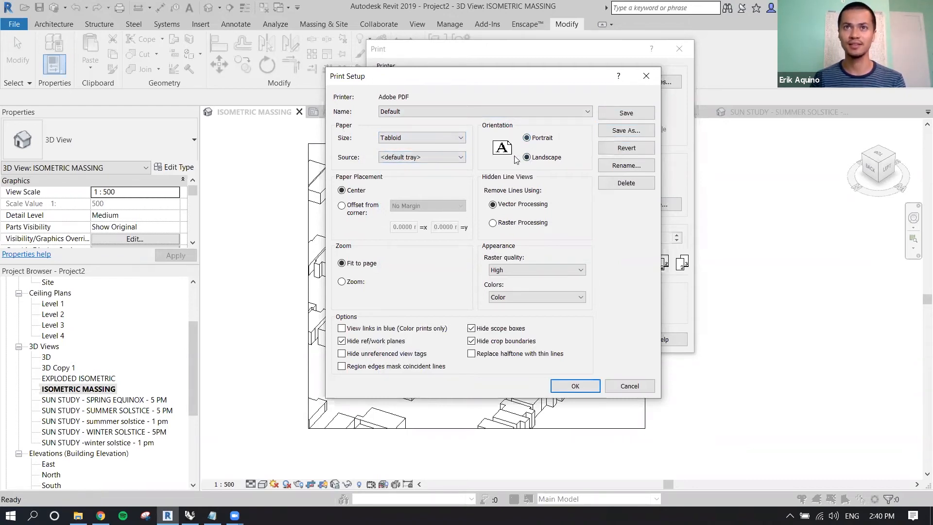
click(527, 159)
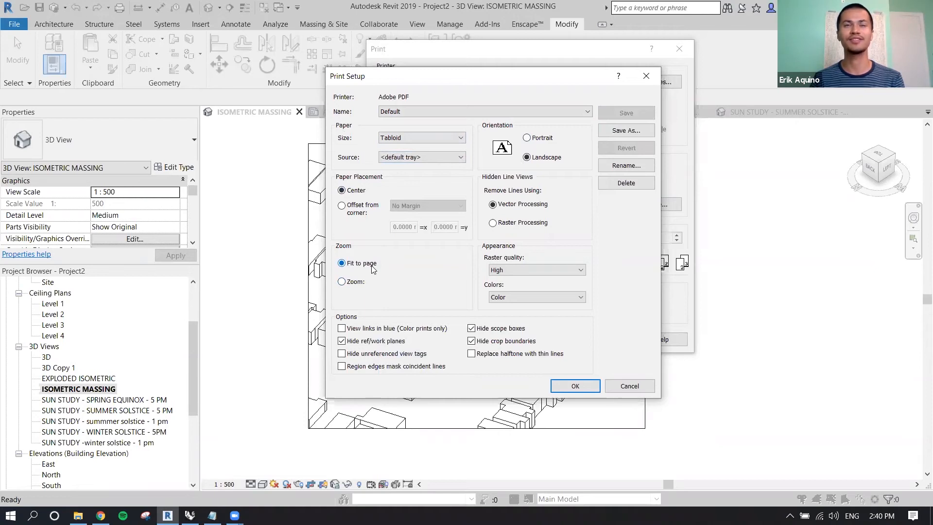
click(362, 282)
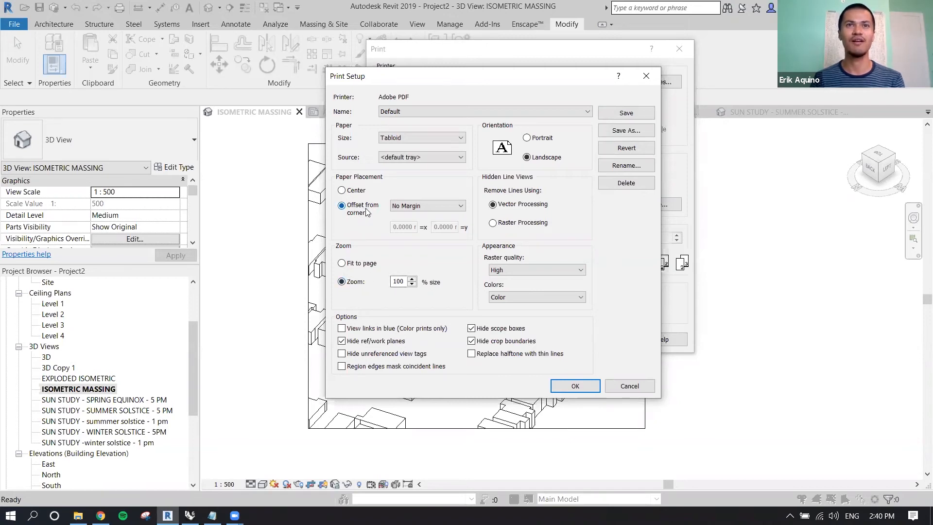
click(358, 192)
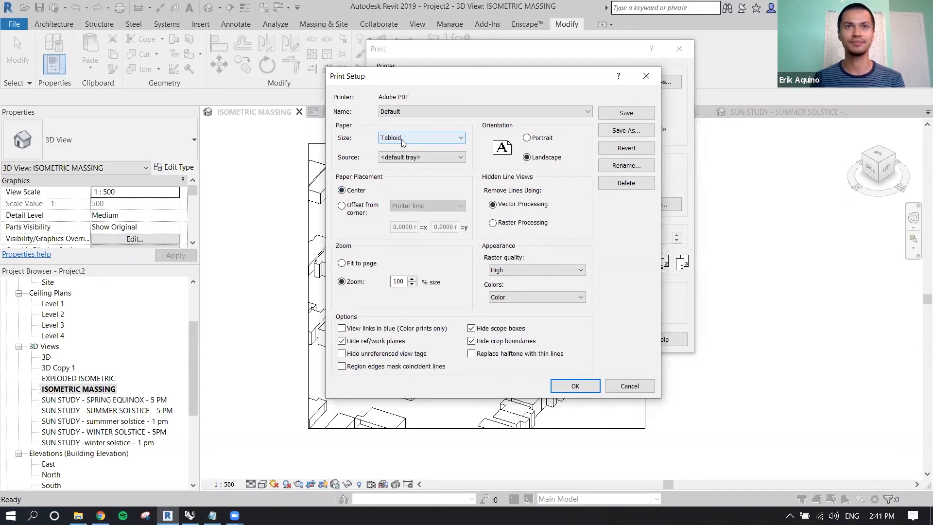
click(626, 113)
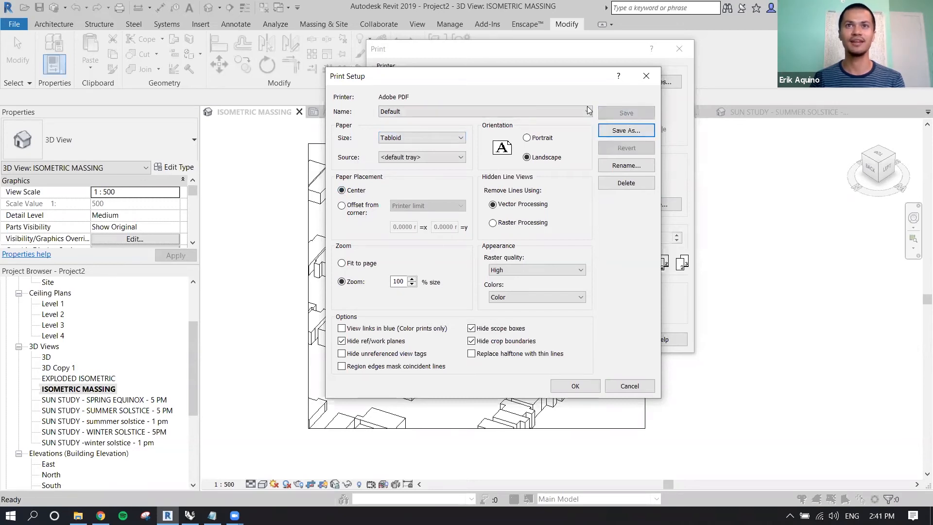
Set the print setup's raster quality to Presentation with colors set to Color, and accept the setup
drag(557, 78, 514, 61)
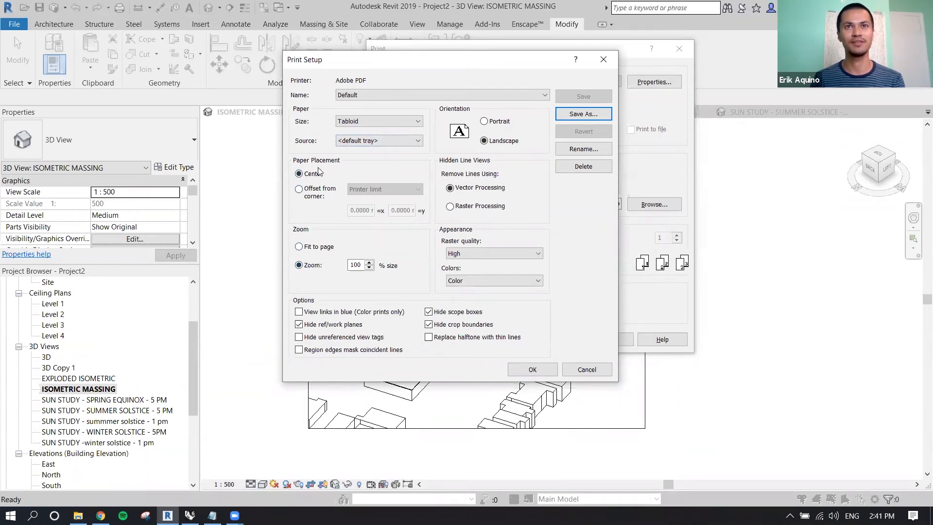
click(499, 254)
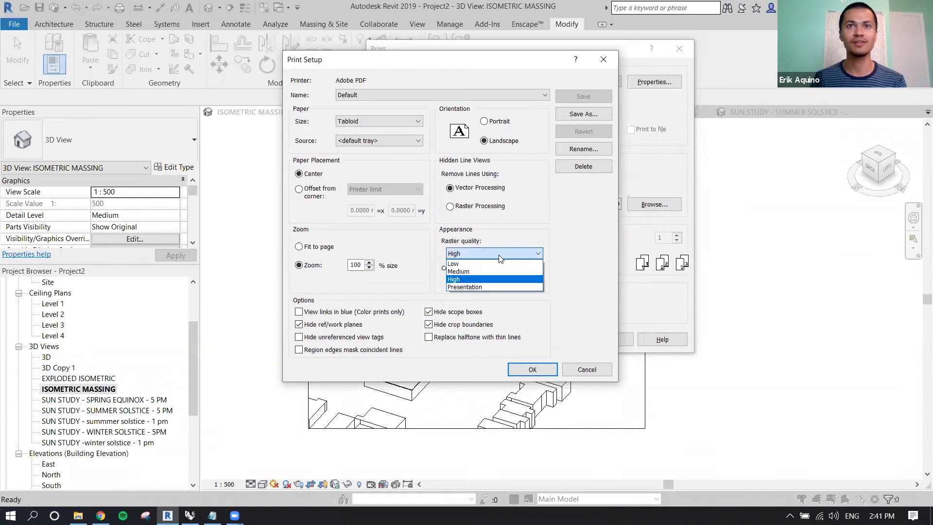
click(491, 287)
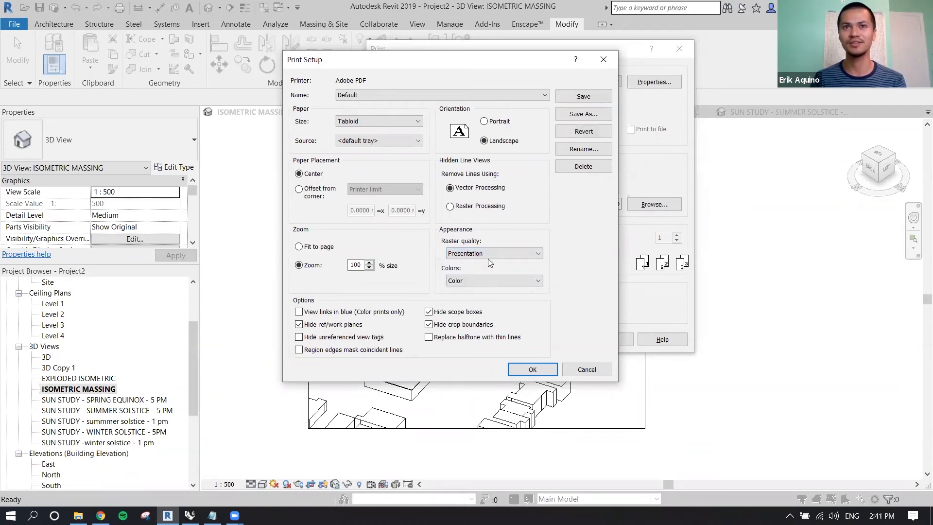
click(488, 258)
click(481, 287)
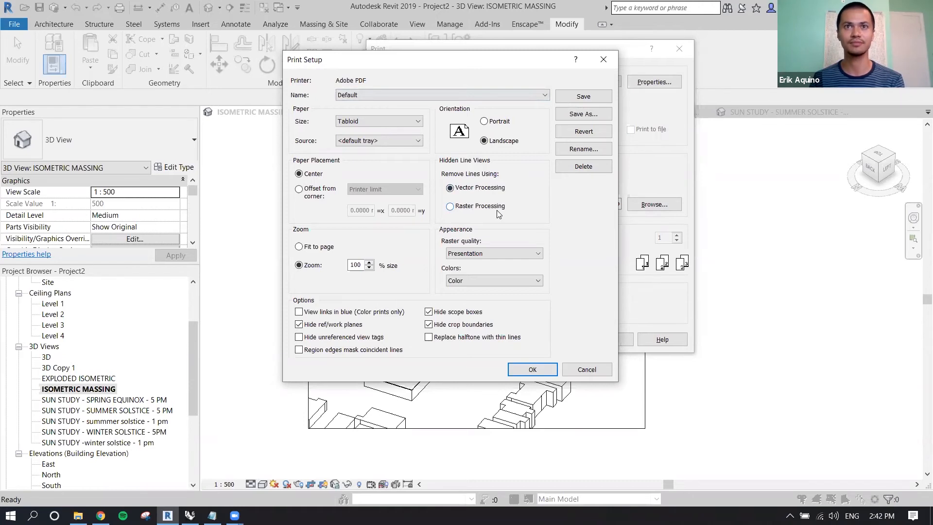
click(482, 280)
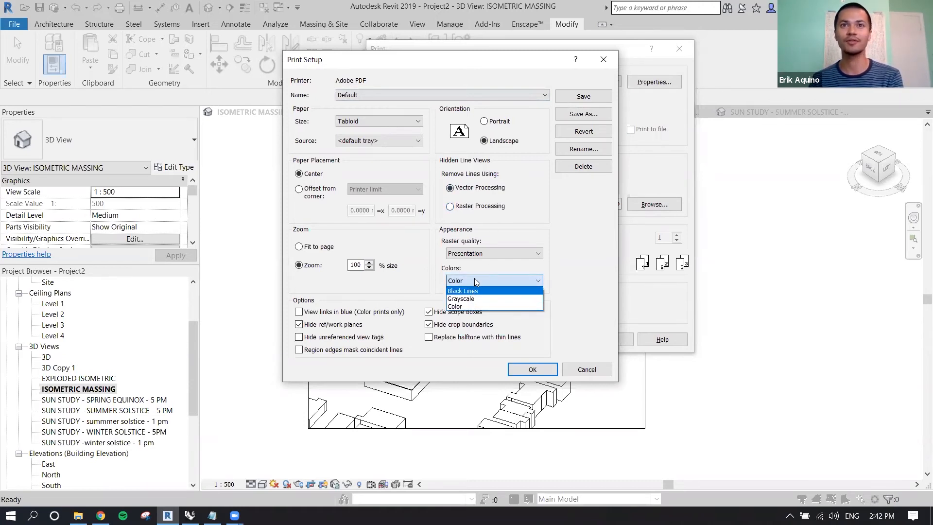
click(479, 306)
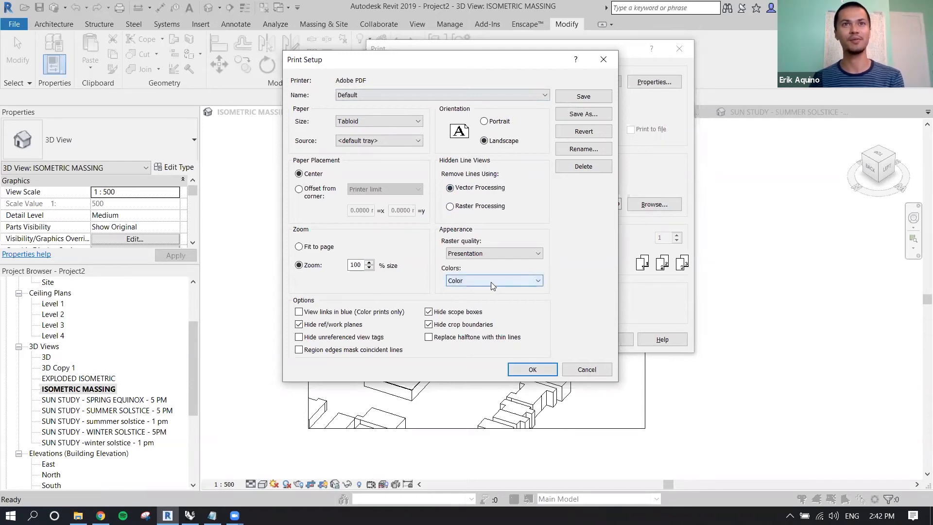
click(534, 374)
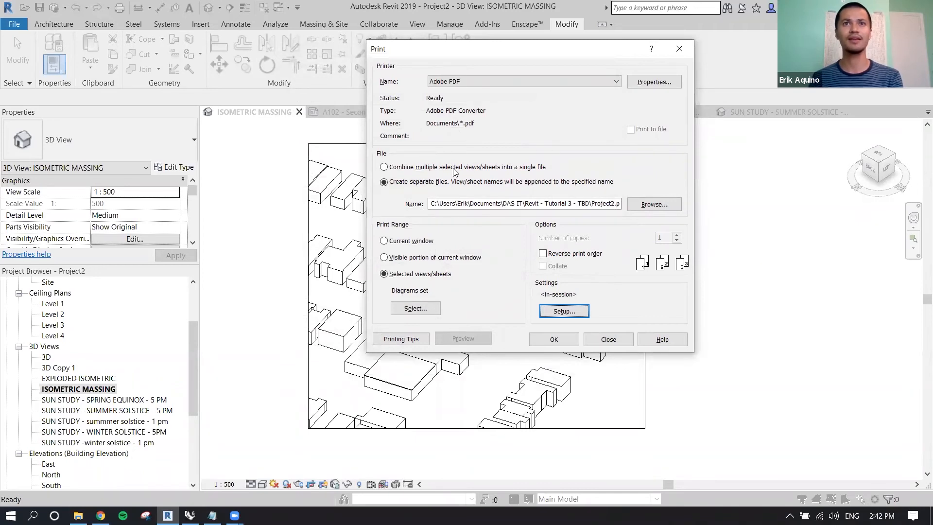
Print the selected sheets combined into a single PDF named EXPORT TEST, replacing the existing file
click(401, 168)
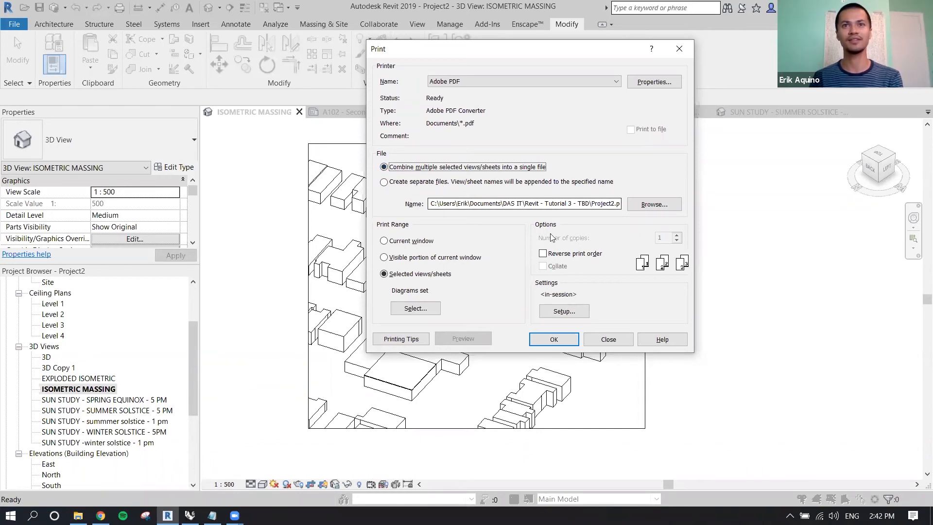
click(536, 340)
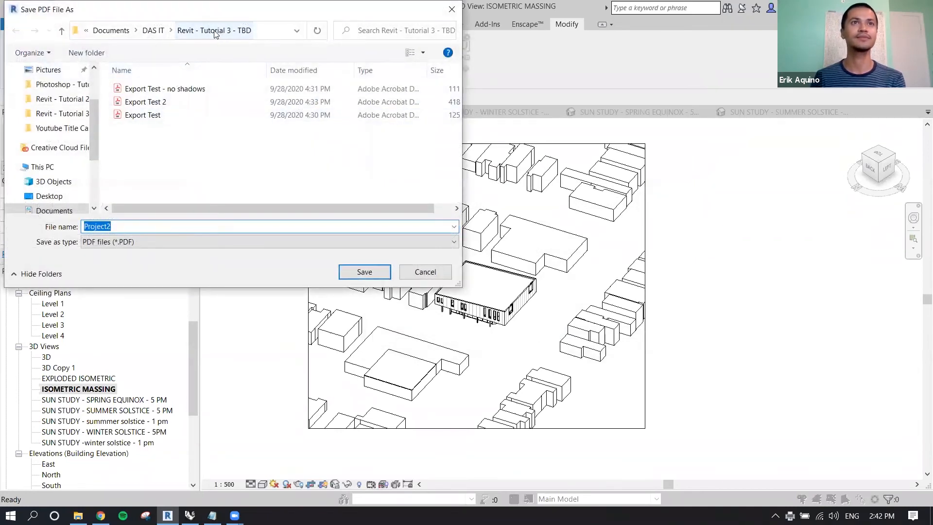
text(E)
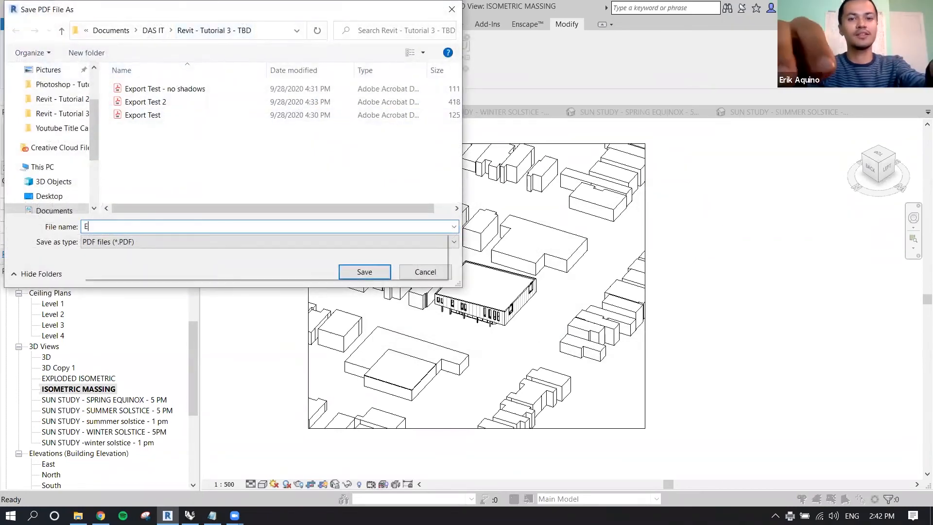
text(XPORT TEST)
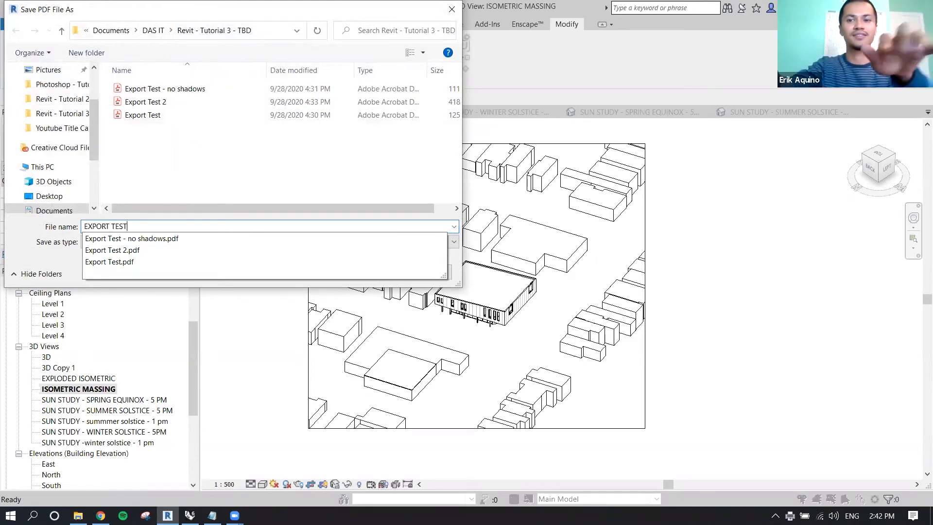
key(Return)
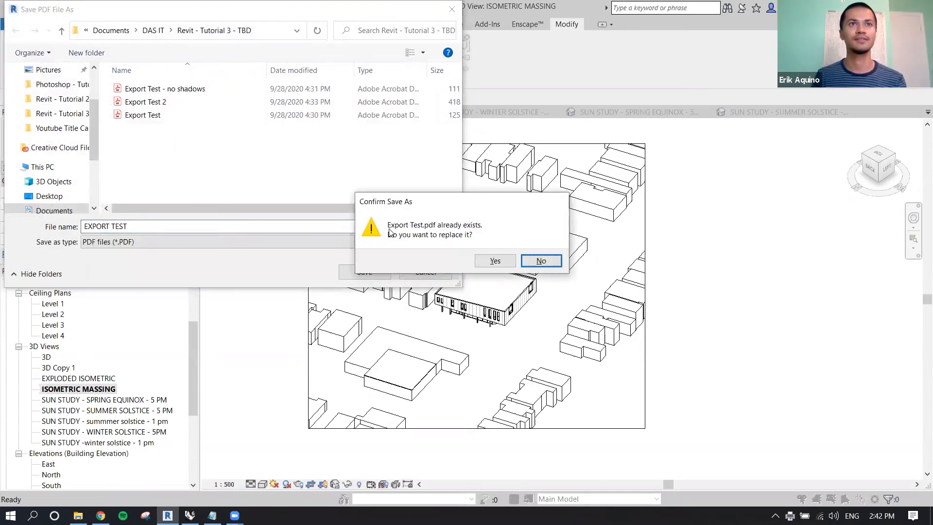
click(487, 261)
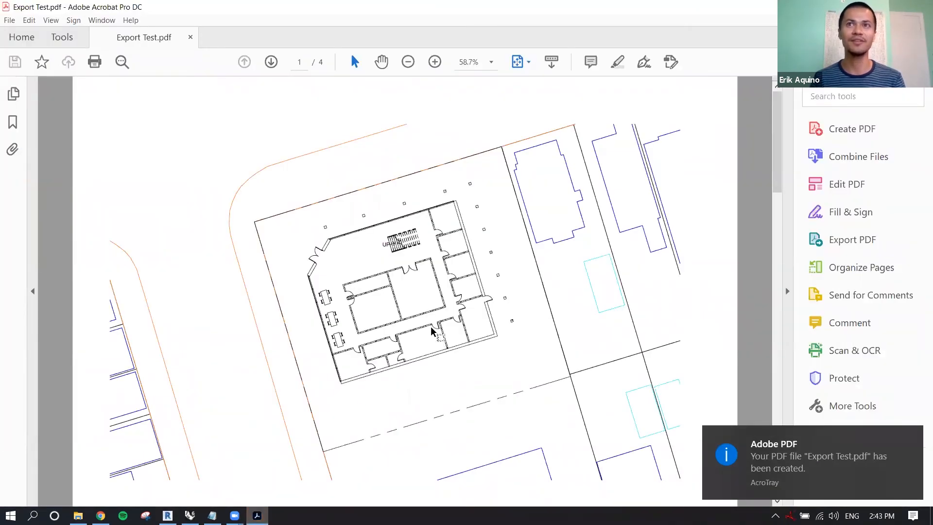
Examine the pages of the exported PDF, looking closely at the sun study views on page 4
scroll(432, 330, down, 3)
scroll(401, 292, down, 3)
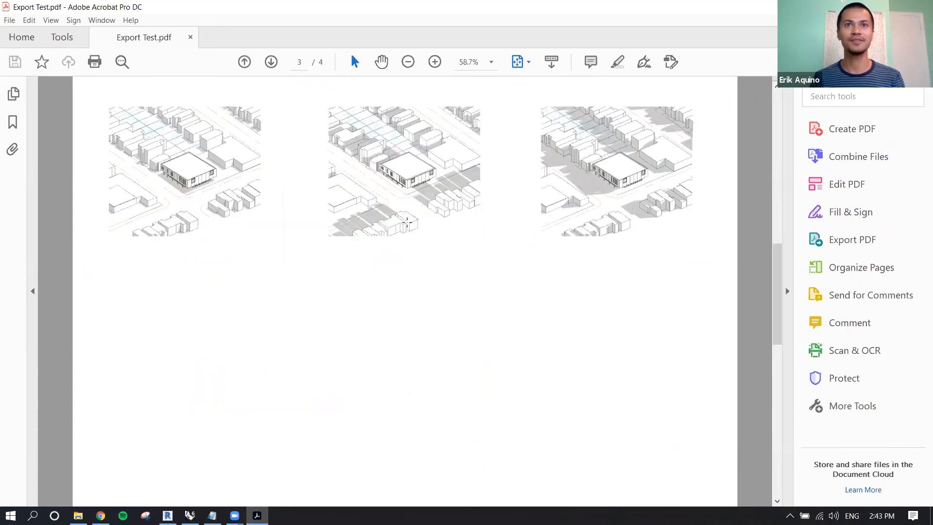
scroll(414, 198, down, 3)
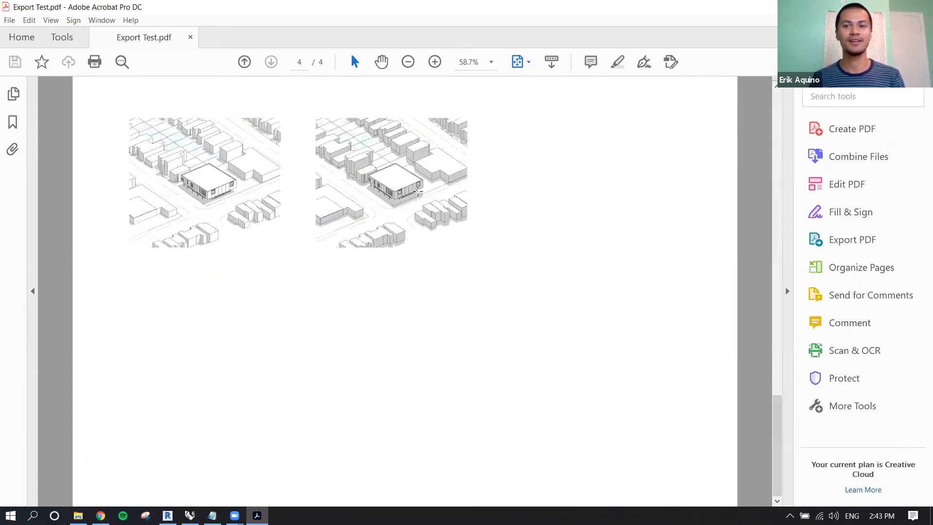
ctrl+scroll(412, 191, up, 2)
ctrl+scroll(413, 192, up, 3)
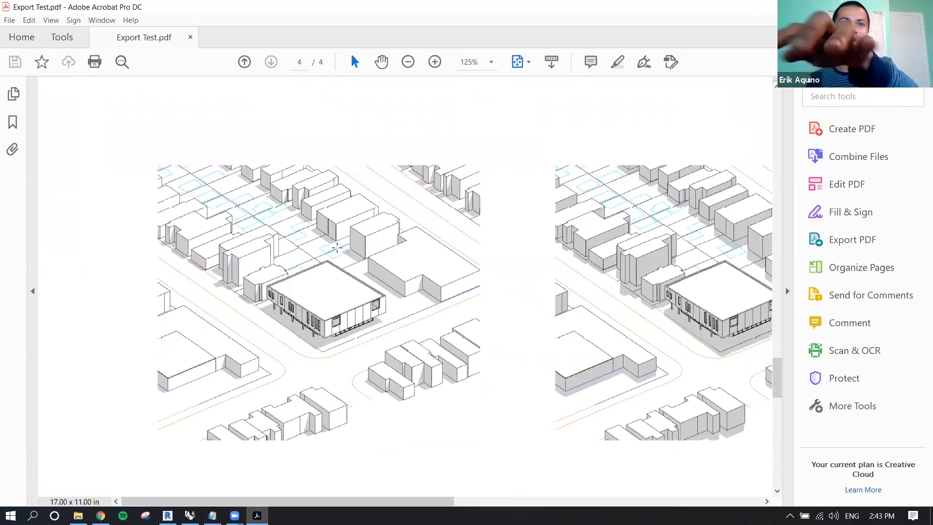
Examine the sun study shadows on page 4 and the exploded isometric on page 2 of the exported PDF up close
ctrl+scroll(369, 277, up, 1)
ctrl+scroll(369, 277, up, 2)
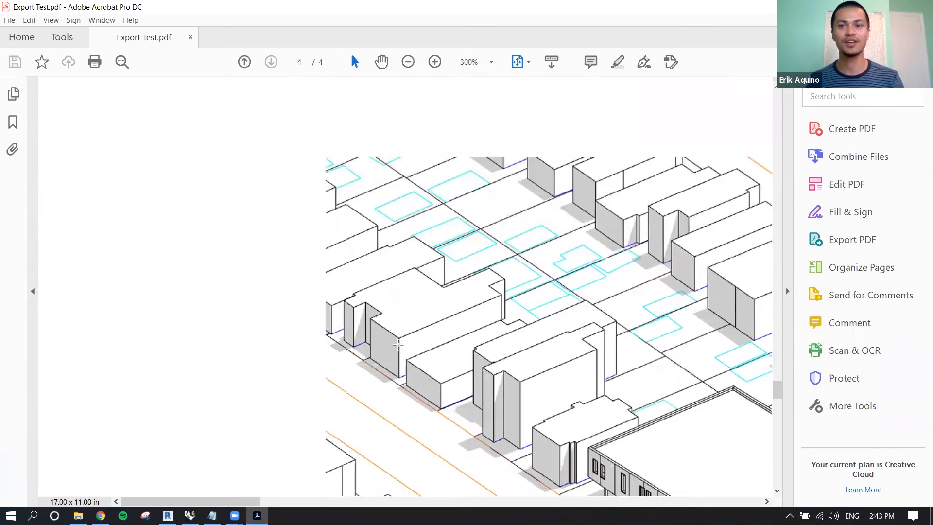
key(ctrl+0)
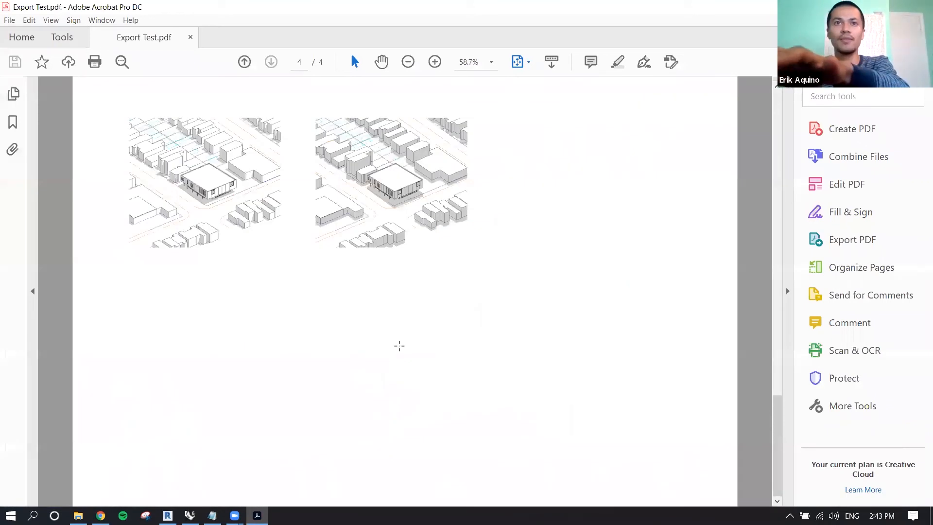
scroll(399, 346, up, 3)
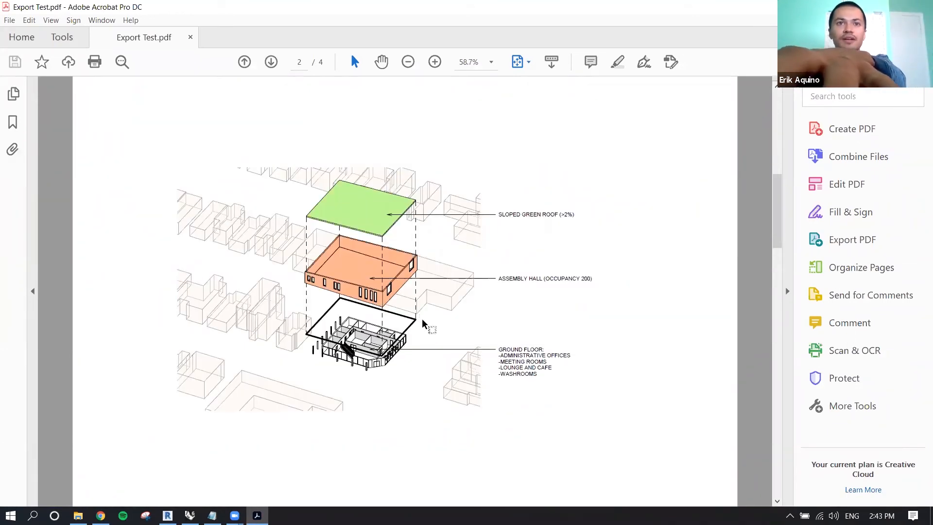
ctrl+scroll(421, 320, up, 4)
middle_drag(456, 356, 368, 243)
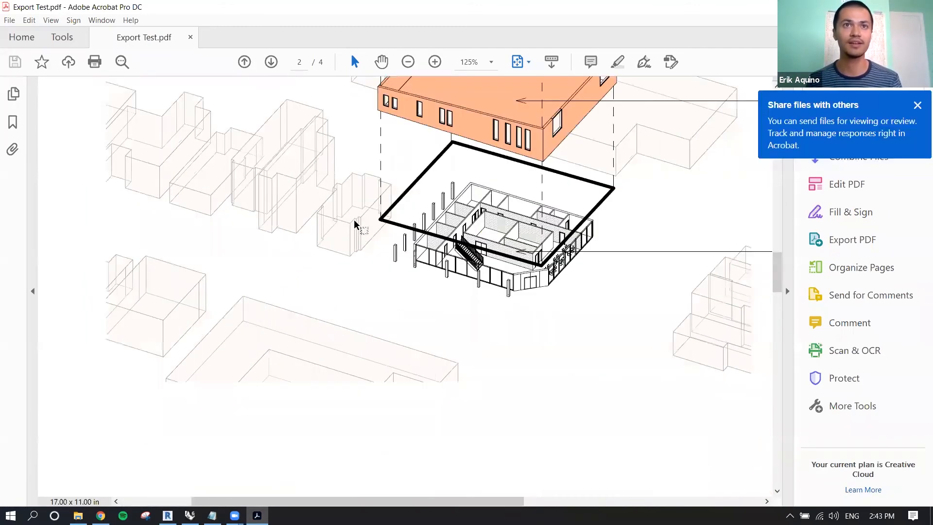
scroll(429, 270, up, 3)
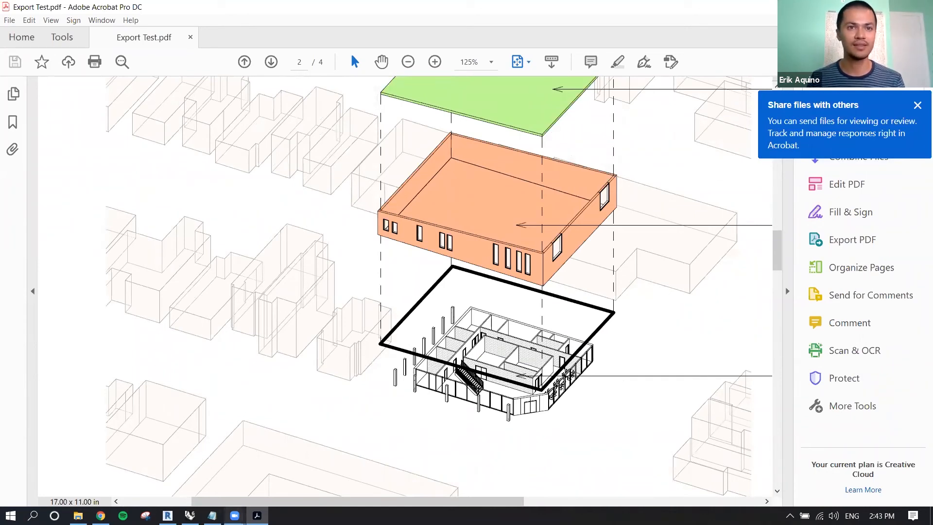
Switch to Revit and set the print range to the current window for the ISOMETRIC MASSING view
mouse_move(168, 516)
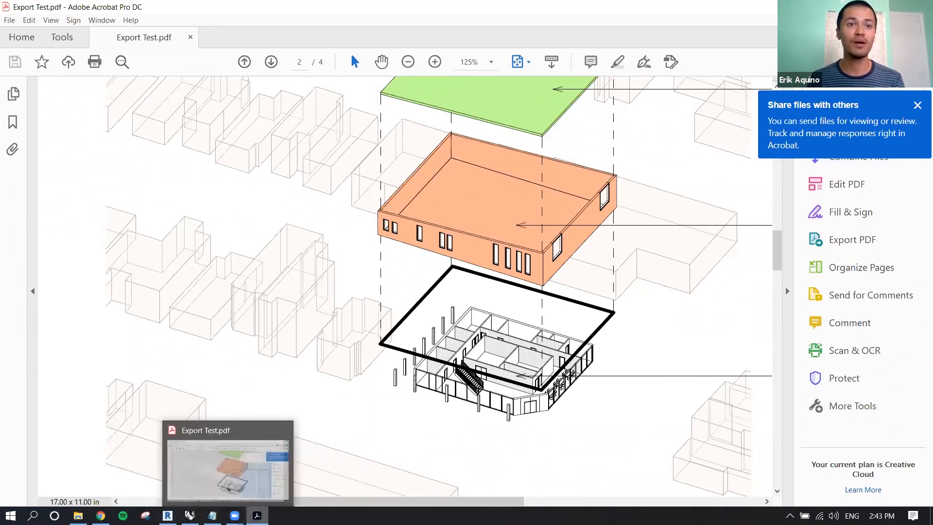
click(196, 500)
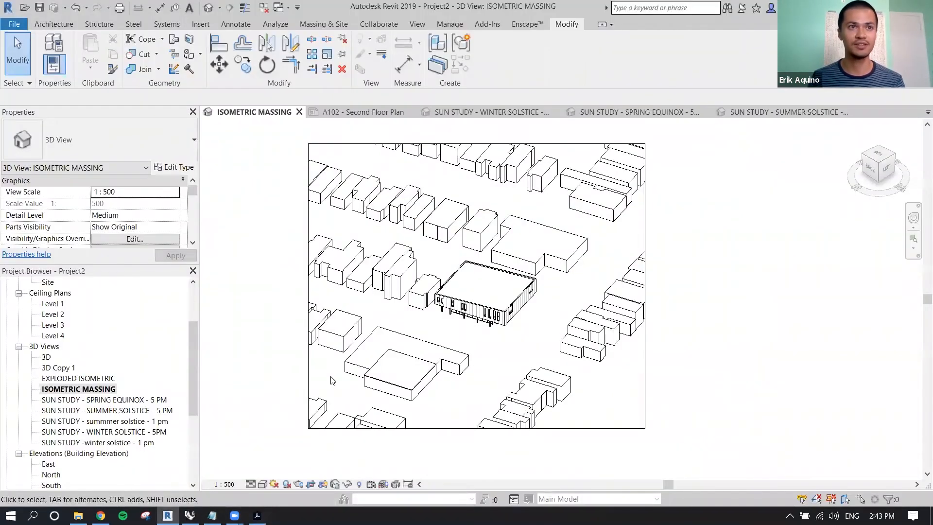
middle_drag(290, 349, 313, 353)
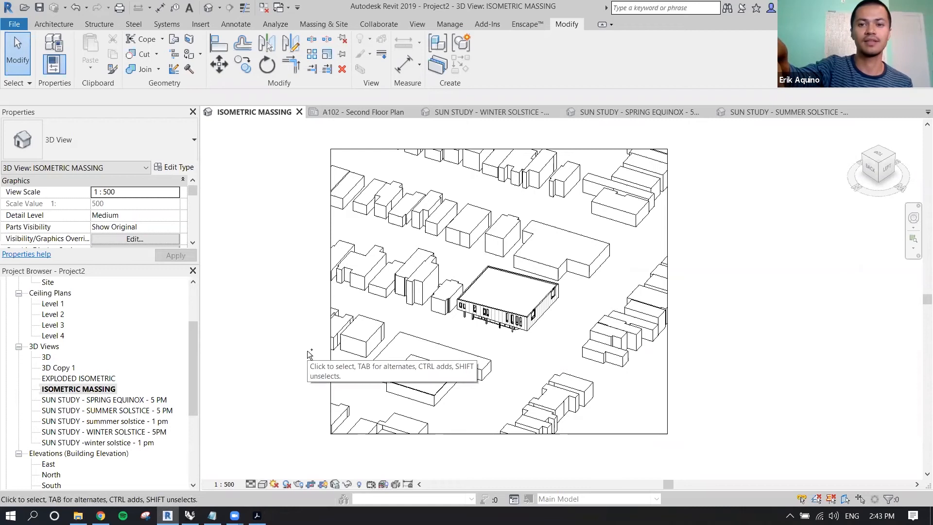
key(ctrl+p)
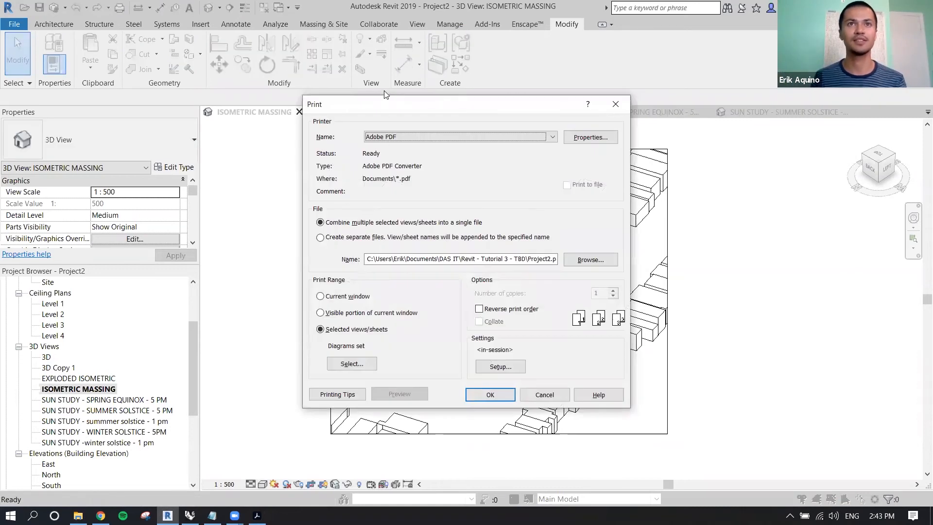
drag(375, 103, 120, 19)
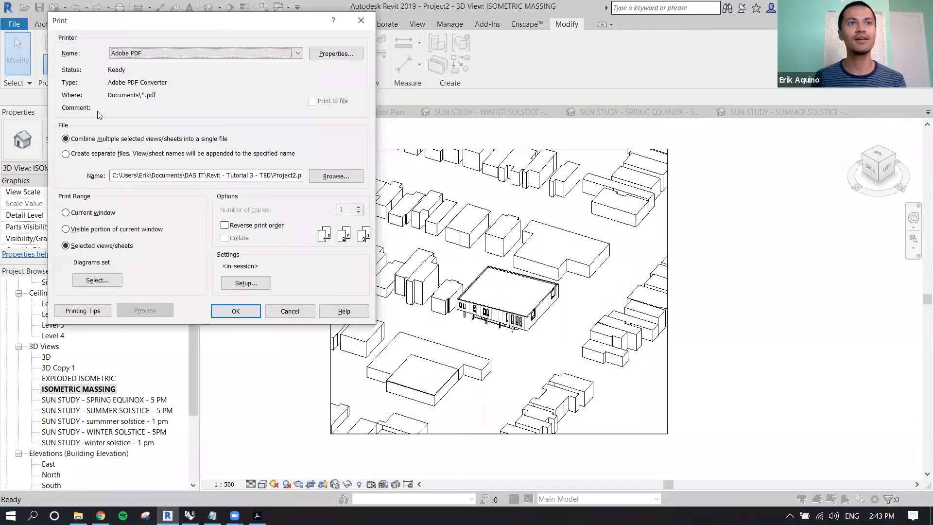
click(80, 213)
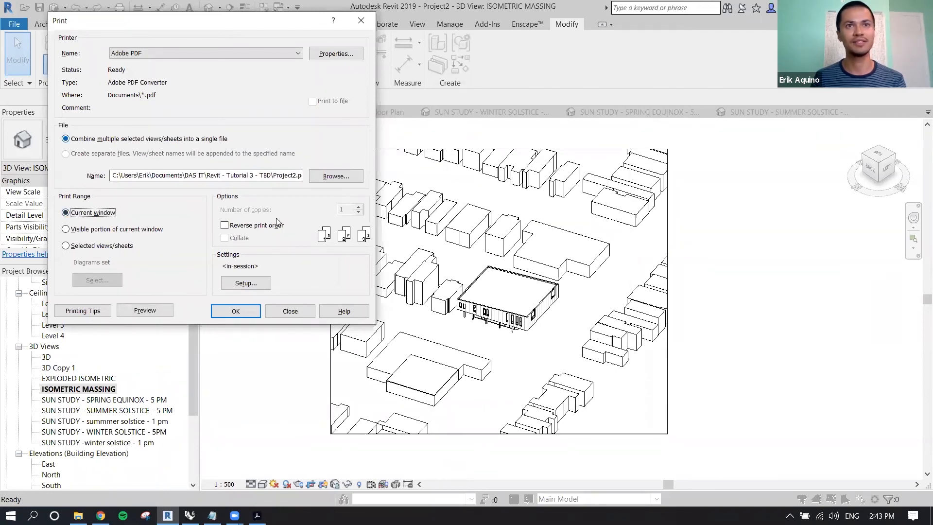
Review the print setup's Tabloid paper size, landscape orientation, centered placement and 100% zoom, and accept it
click(256, 284)
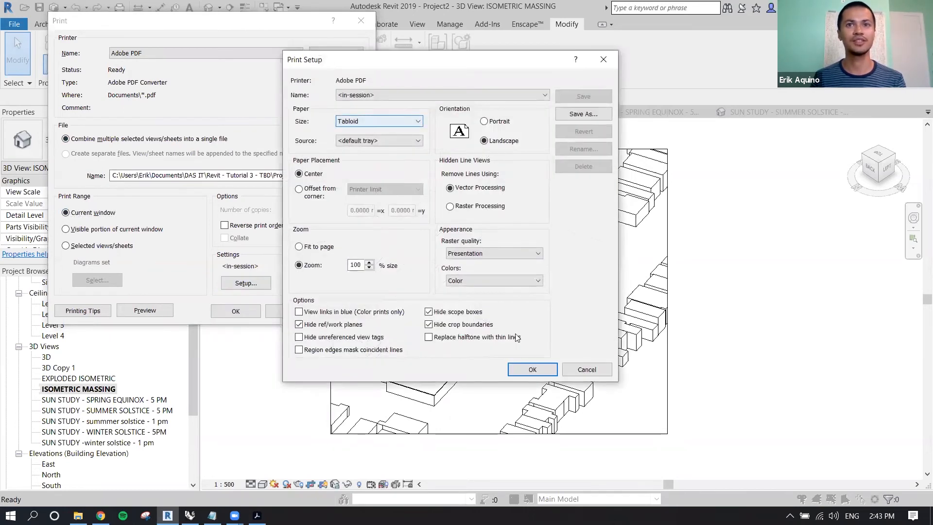
click(534, 370)
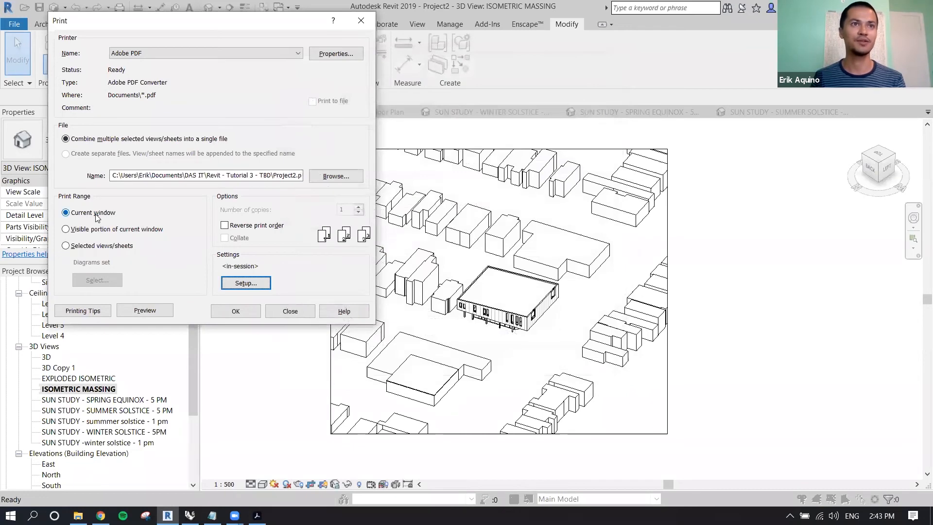
click(237, 282)
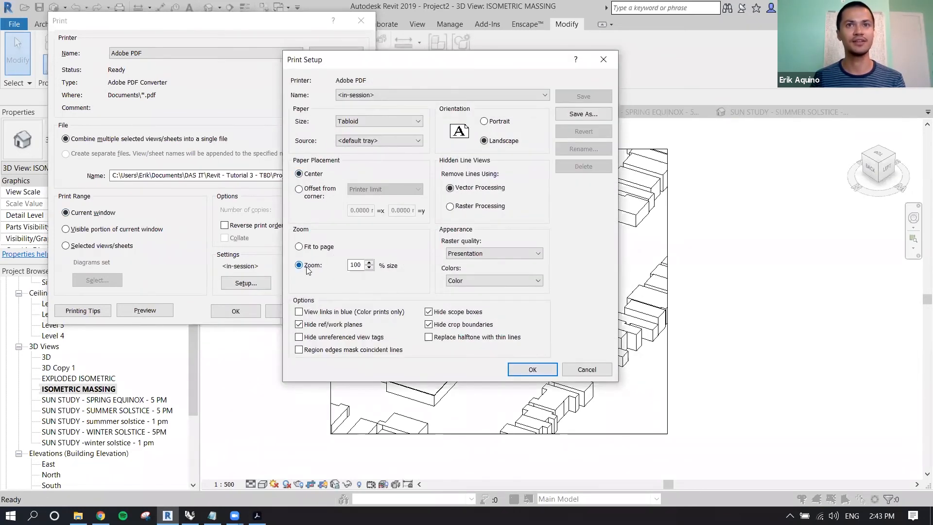
click(534, 368)
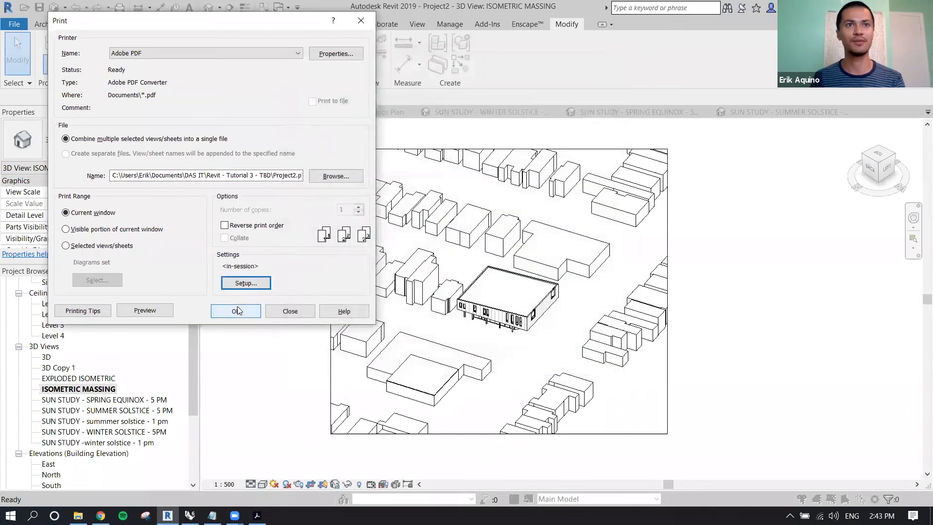
Print the isometric massing view to a PDF named individual export, close that PDF and return to Revit
click(242, 311)
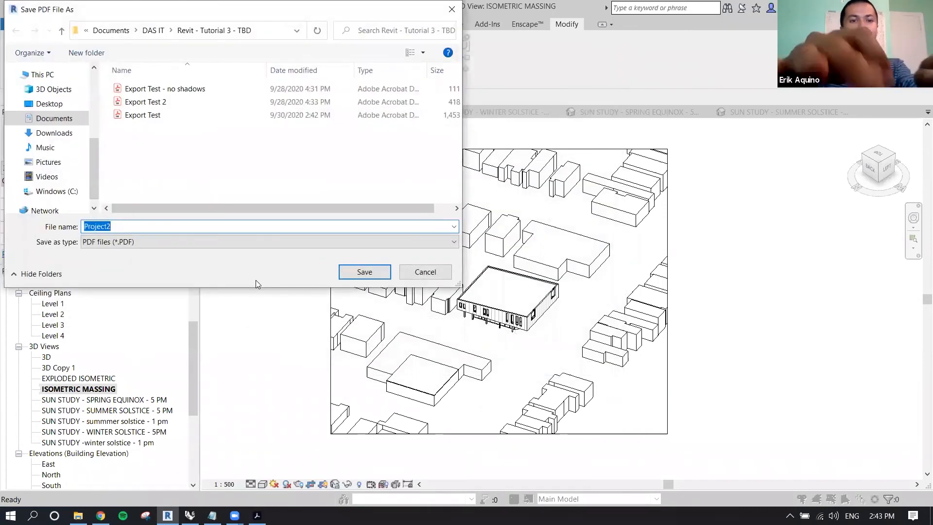
text(individual export)
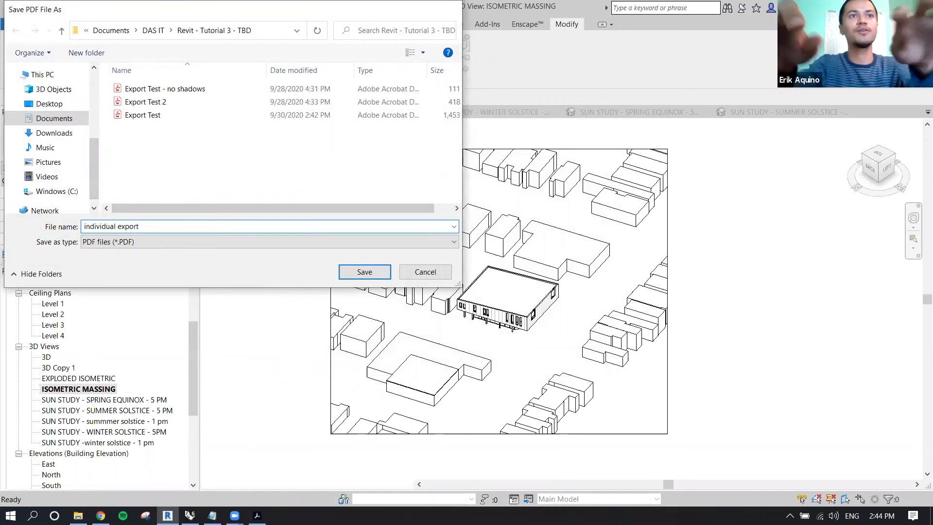
key(Return)
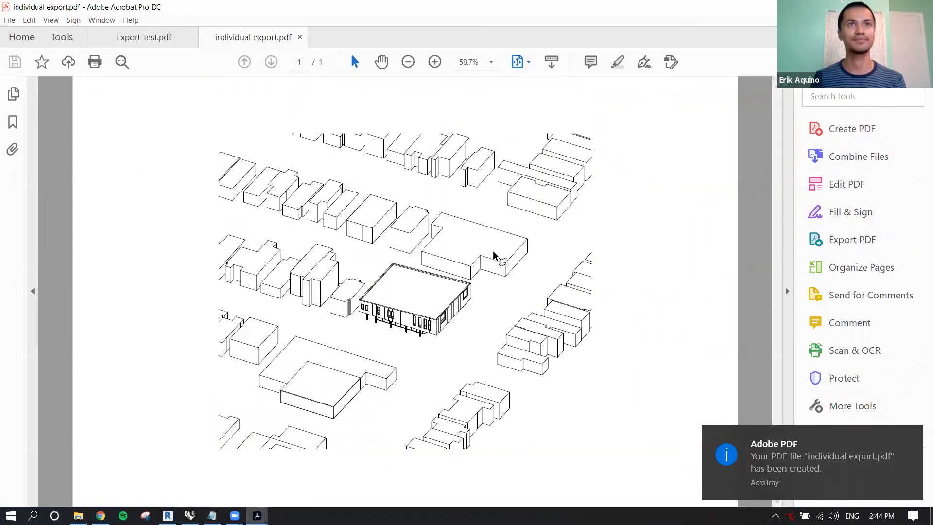
click(300, 37)
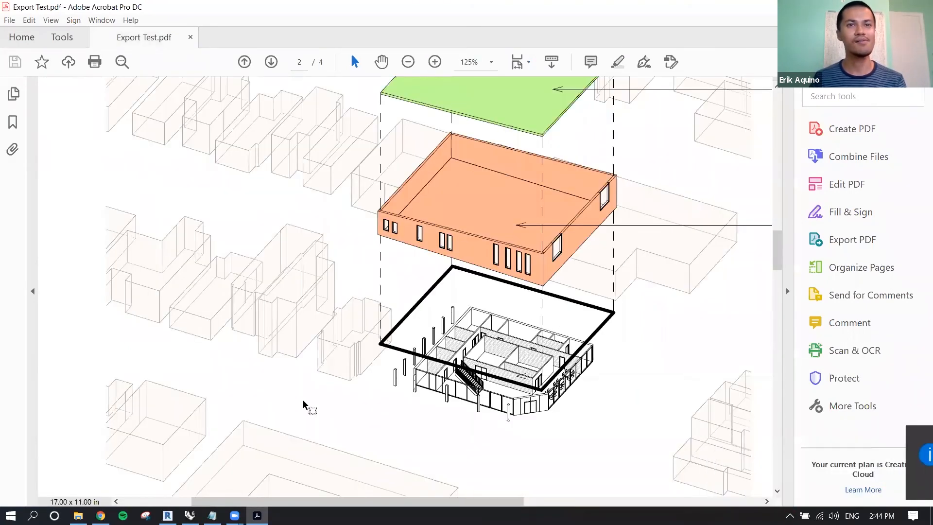
key(alt+Tab)
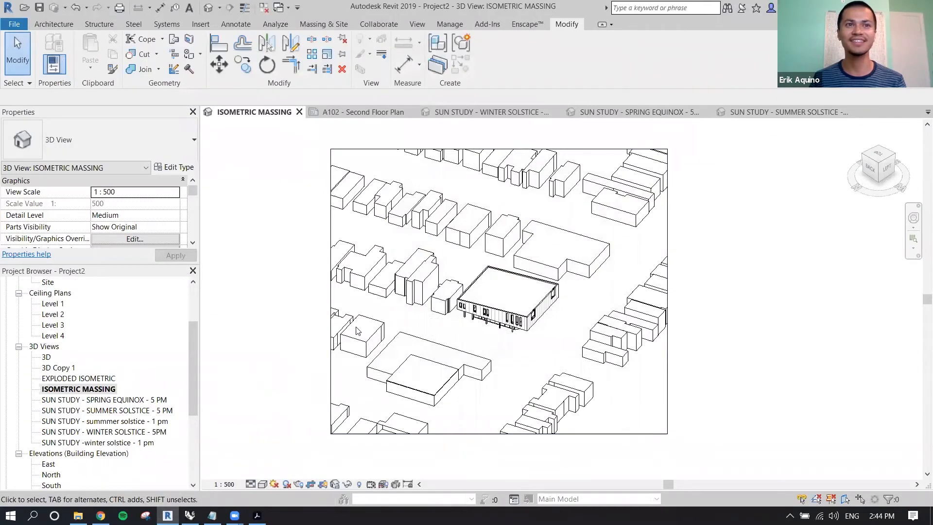
middle_drag(410, 311, 482, 305)
scroll(446, 300, up, 2)
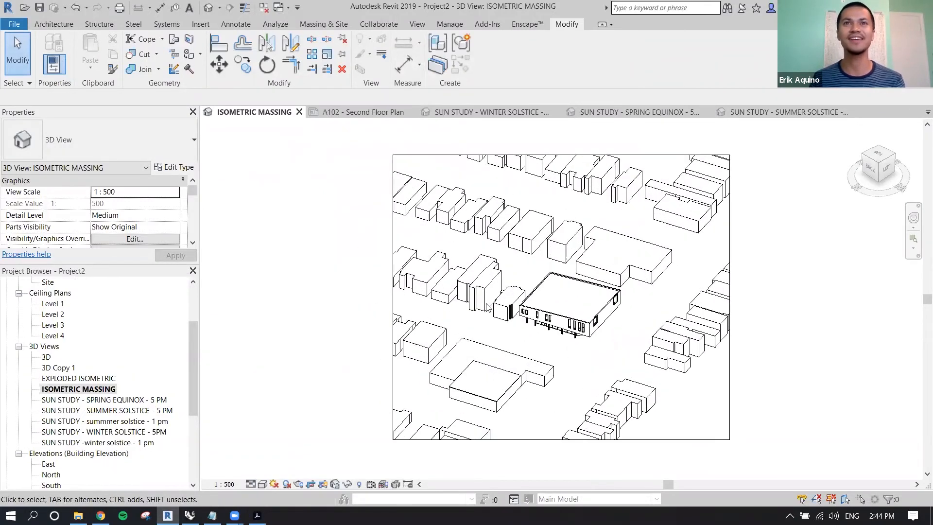
middle_drag(569, 306, 539, 289)
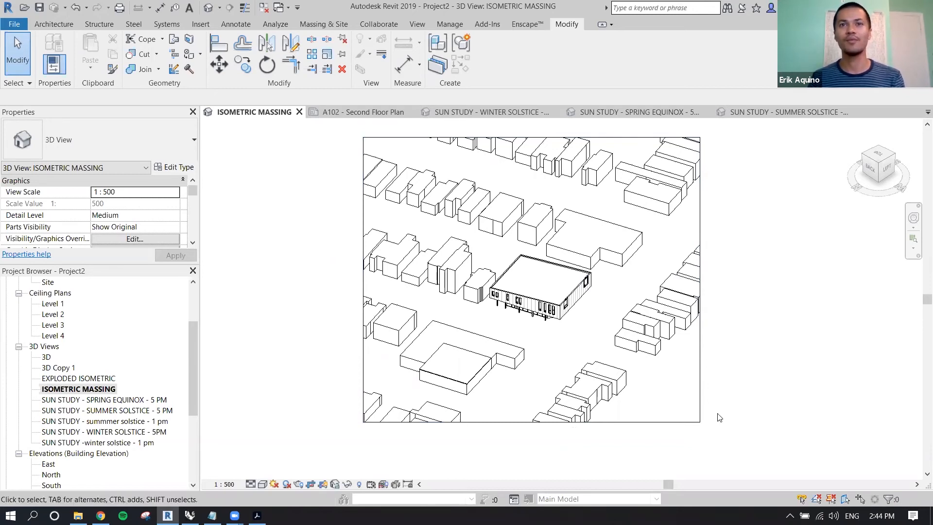
middle_drag(722, 399, 695, 411)
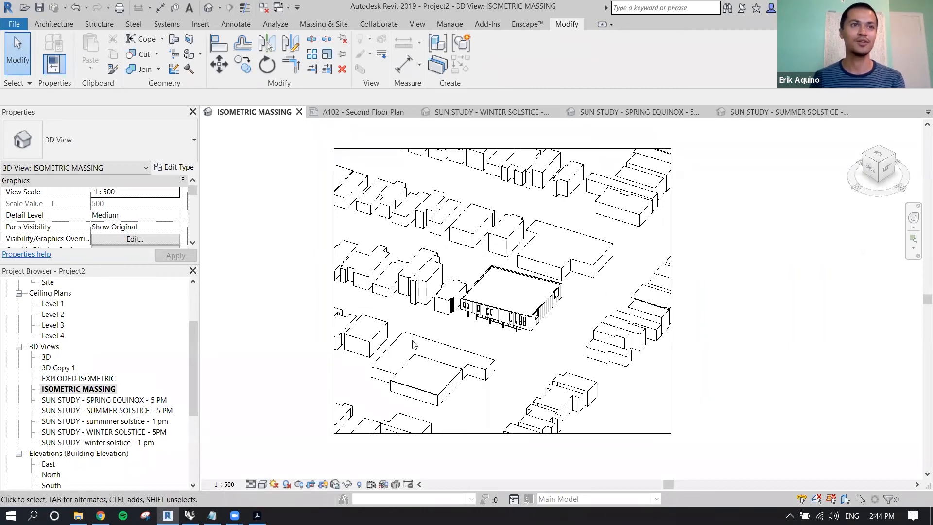
Open the 3D and 3D Copy 1 views and examine the massing model, its crop region and the building's roof up close
double_click(47, 359)
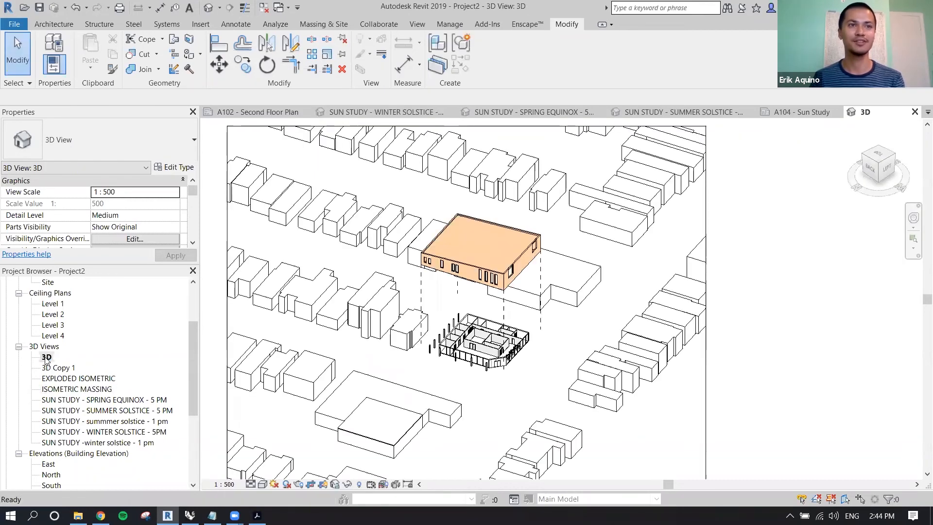
double_click(56, 368)
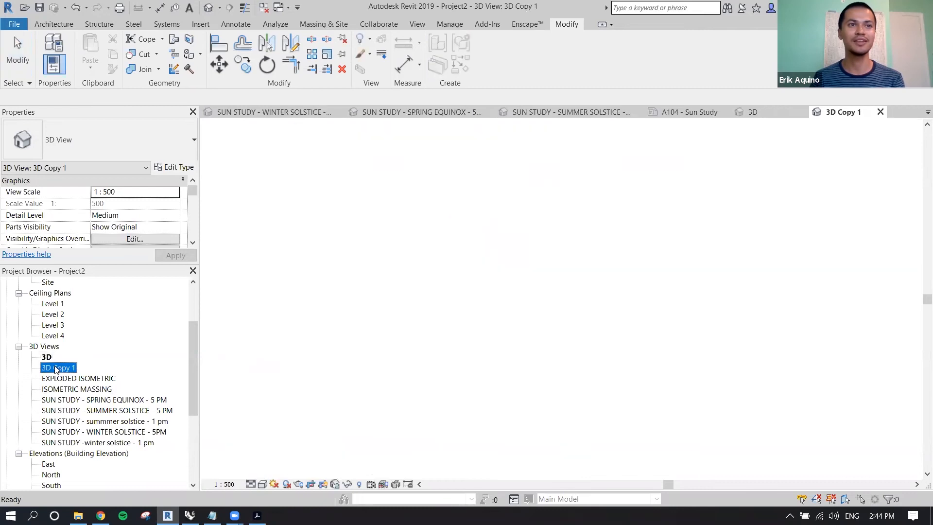
scroll(394, 311, down, 3)
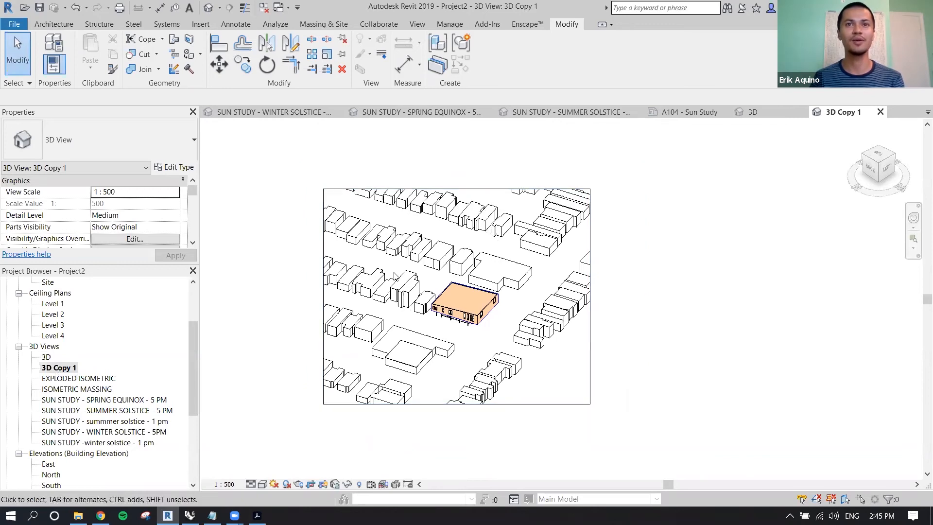
click(498, 189)
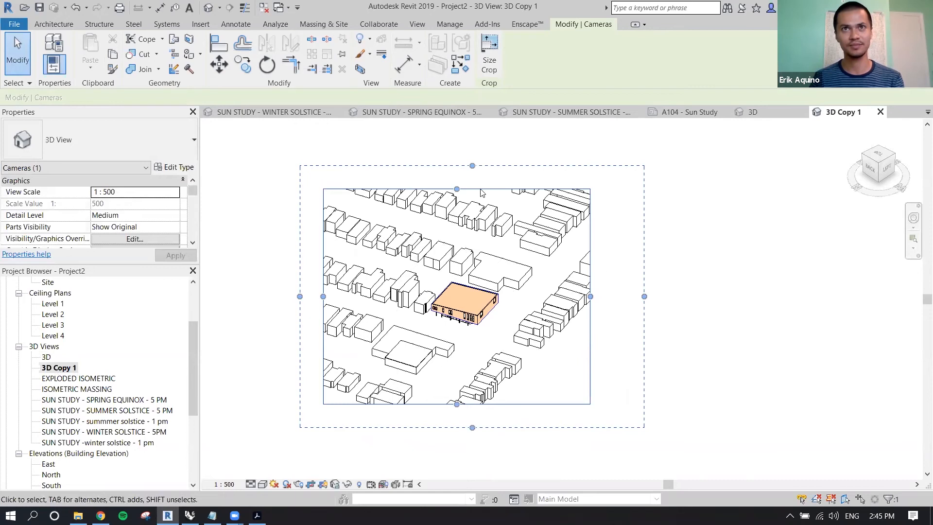
click(488, 149)
click(463, 296)
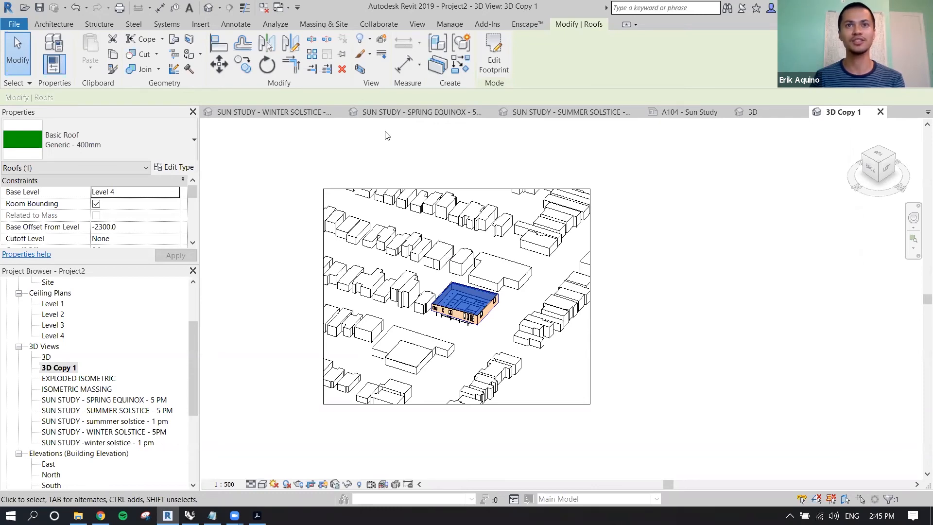
click(488, 334)
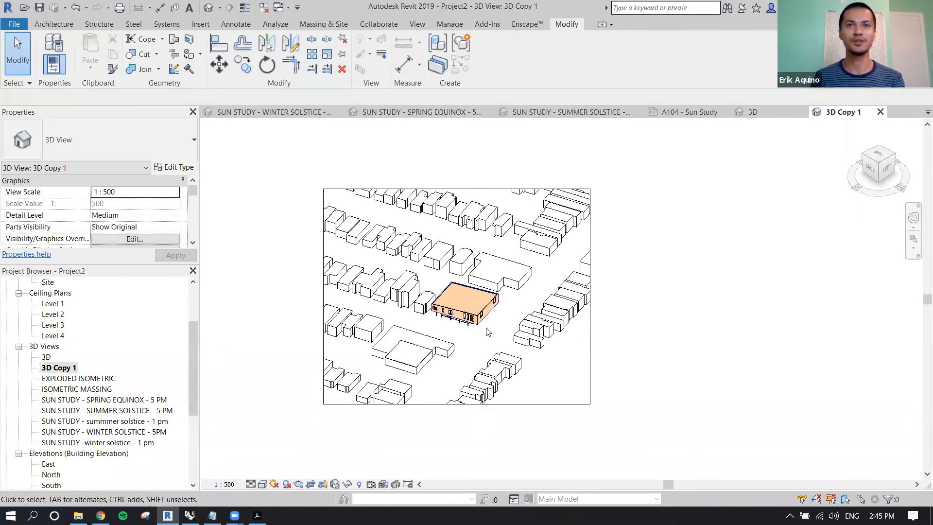
scroll(486, 330, up, 3)
scroll(484, 329, up, 2)
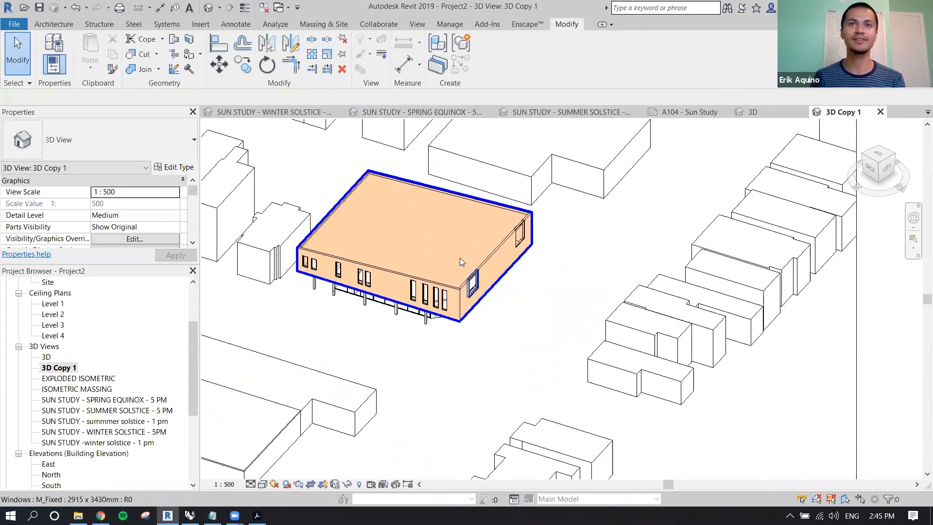
scroll(469, 286, down, 3)
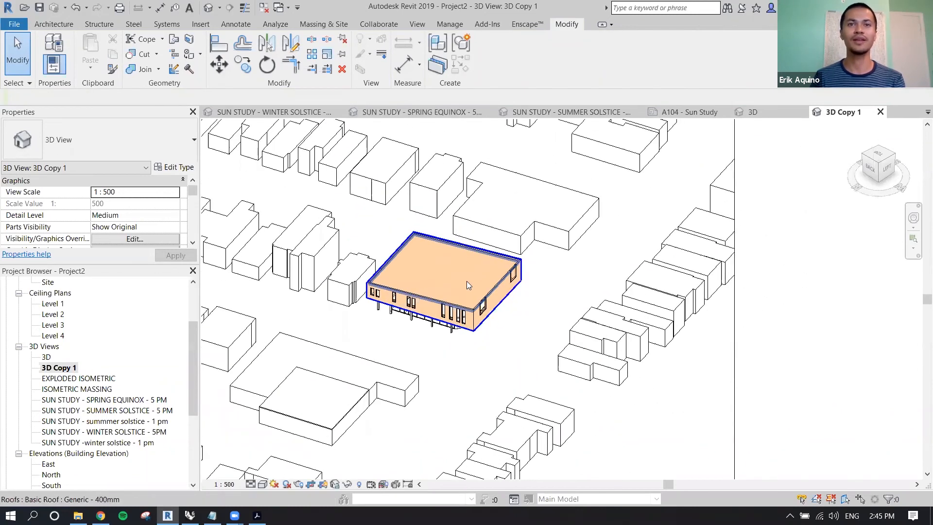
middle_drag(463, 275, 470, 292)
scroll(466, 286, down, 1)
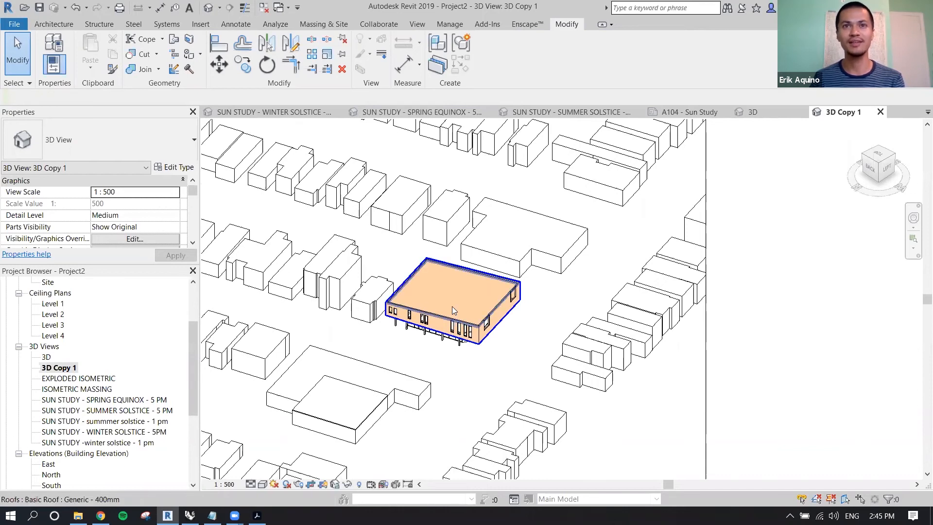
middle_drag(456, 304, 454, 301)
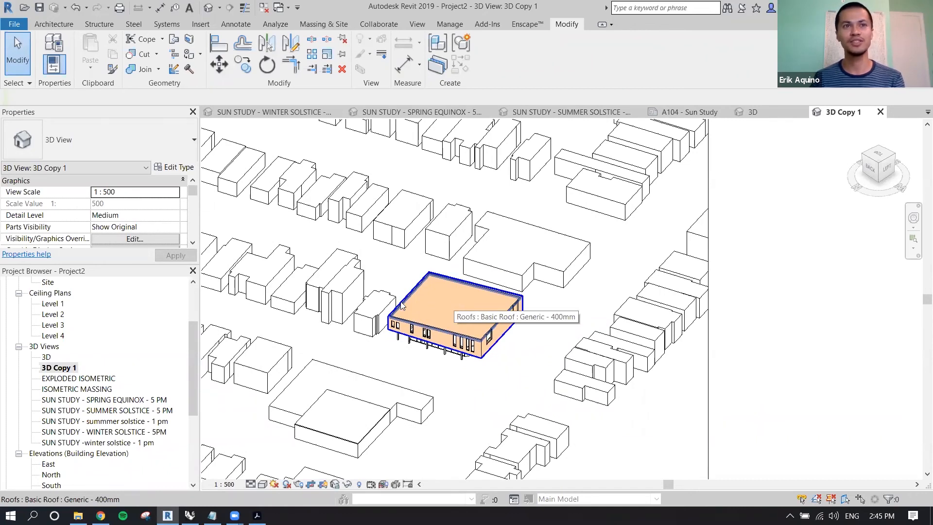
Open sheet A101 - Ground Floor Plan, inspect its title block, and check the sheet's print options without printing
drag(190, 329, 193, 380)
double_click(94, 433)
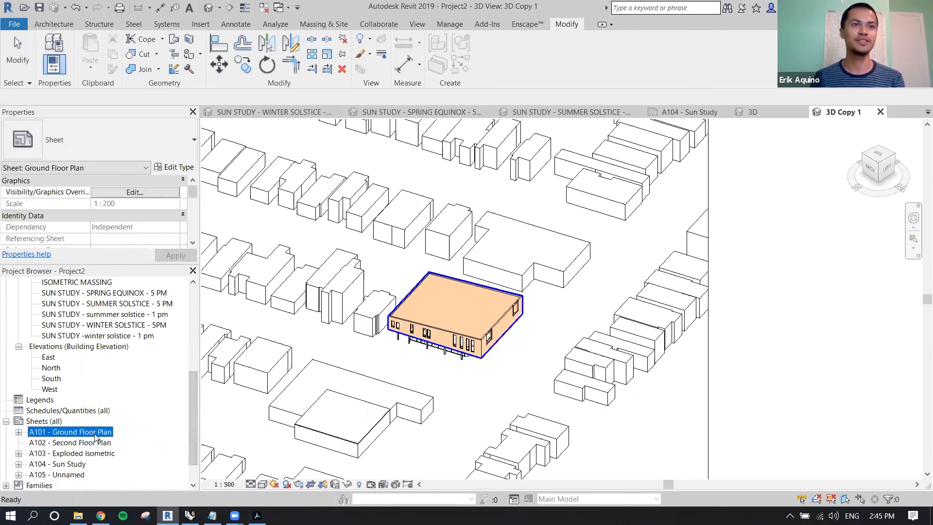
click(333, 406)
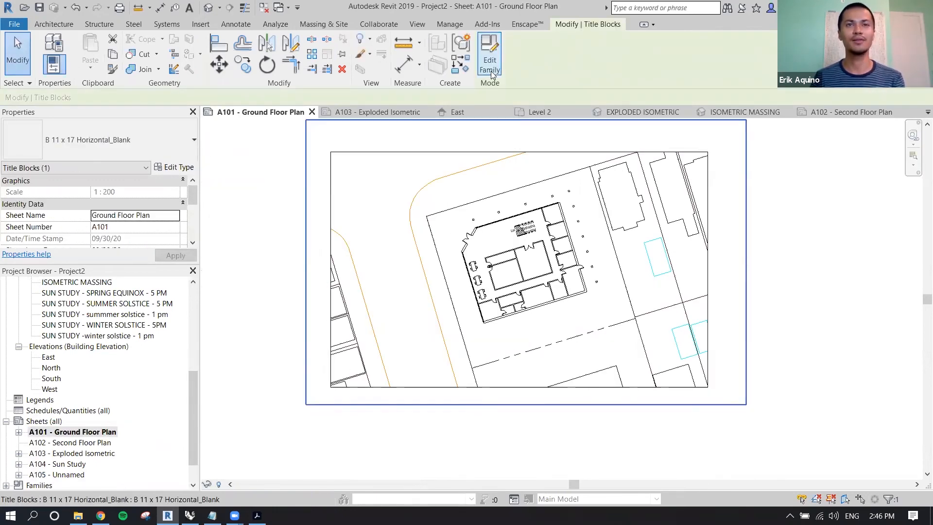
middle_drag(460, 178, 436, 213)
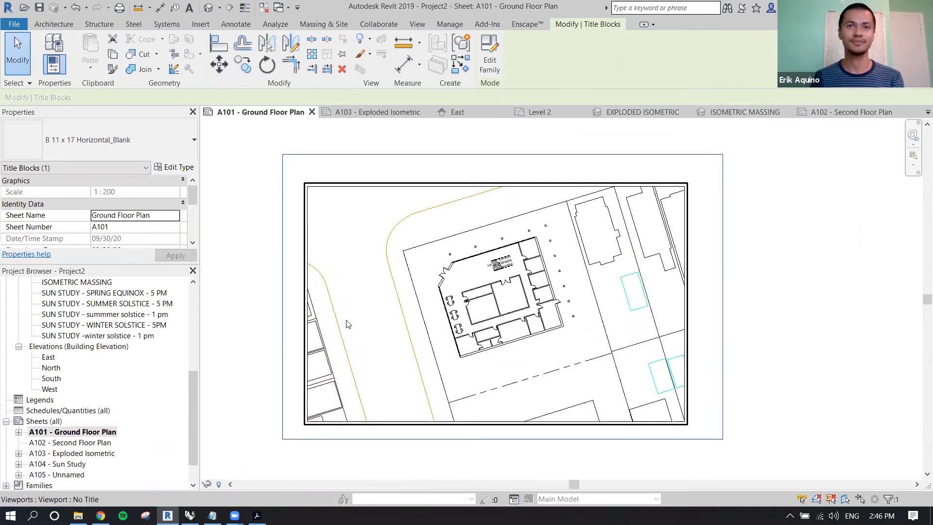
scroll(348, 325, down, 2)
click(358, 194)
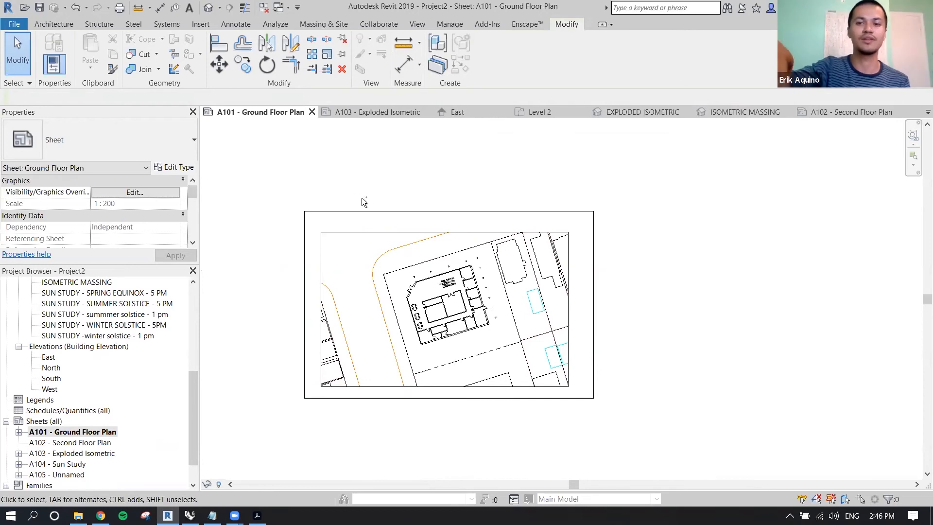
key(ctrl+p)
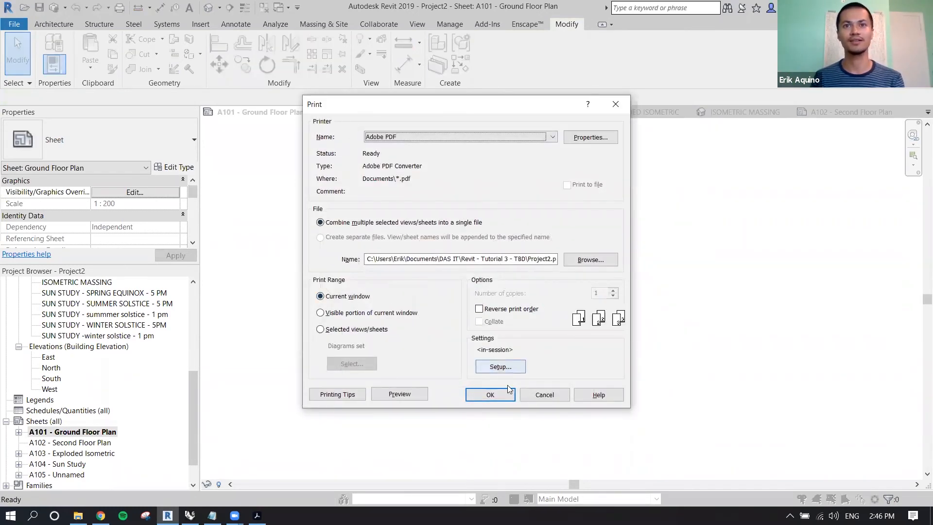
click(541, 397)
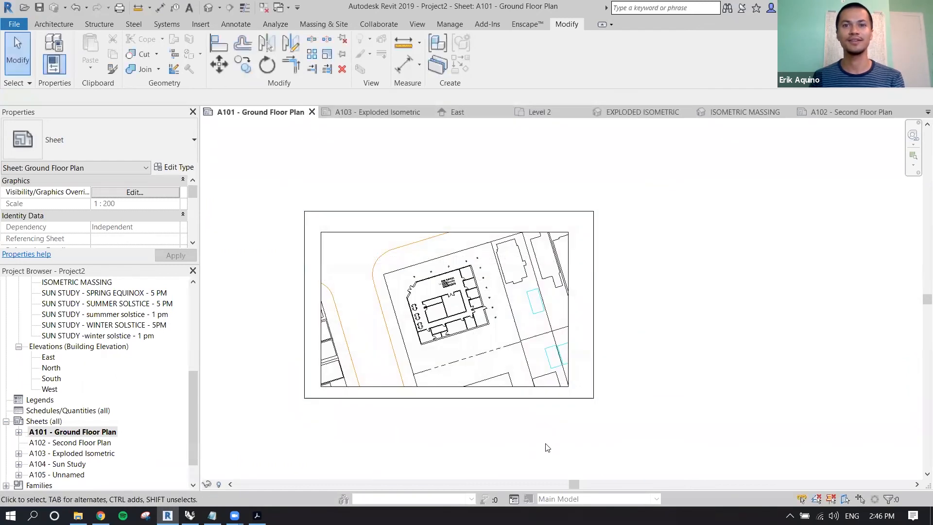